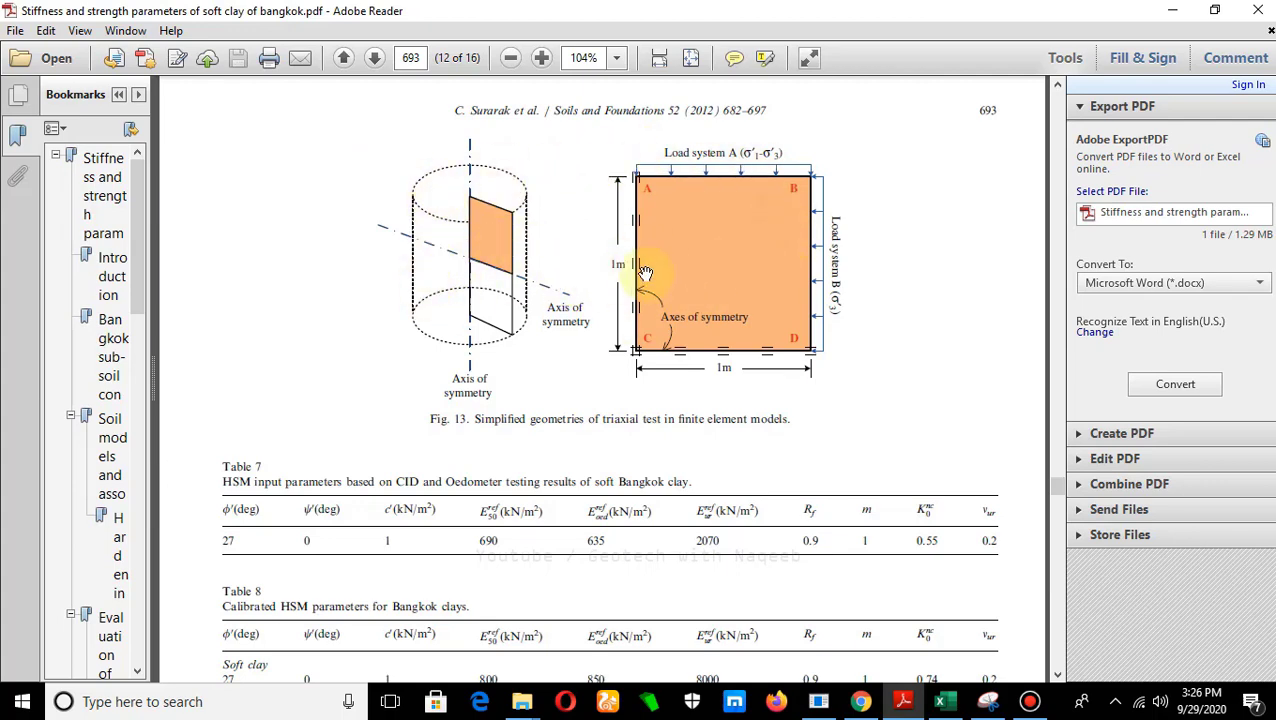
Step: Examine the Bangkok clay paper's title page, triaxial test geometry in Fig. 13, HSM parameters in Tables 7 and 8, and test curves
{"action": "scroll", "coordinate": [645, 273], "scroll_direction": "up", "scroll_amount": 10}
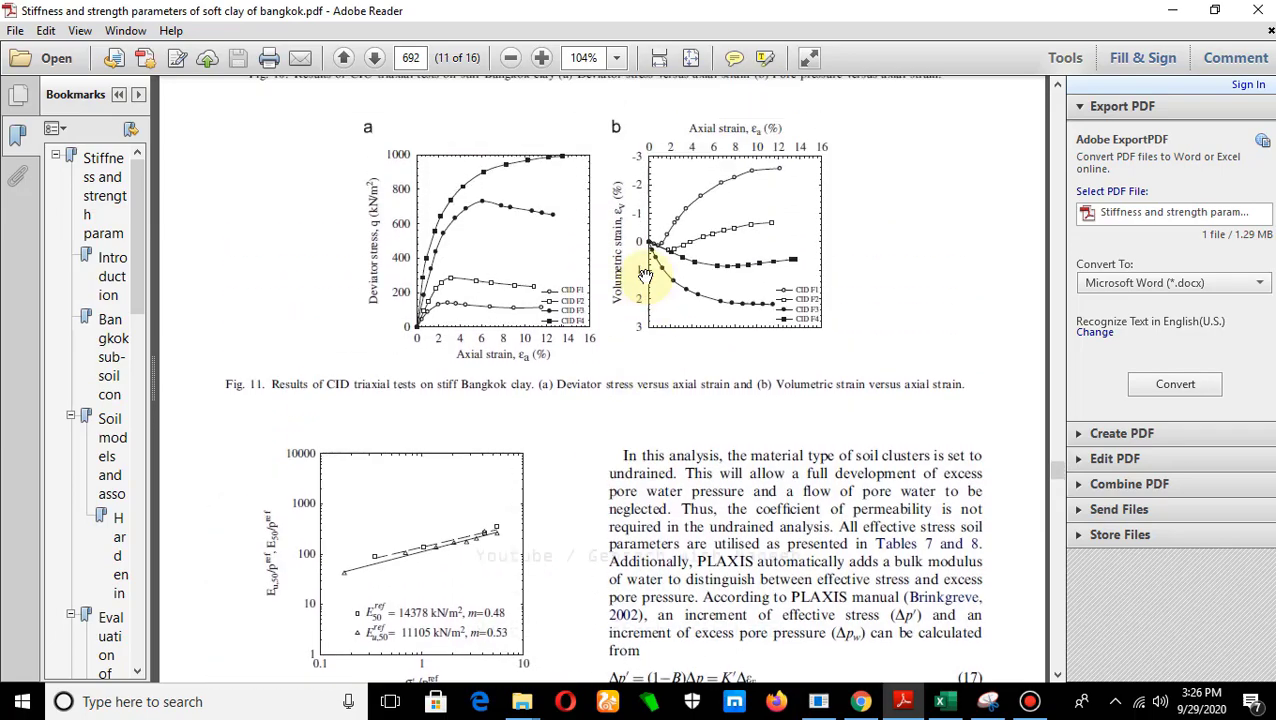
{"action": "left_click_drag", "start_coordinate": [1058, 485], "coordinate": [1062, 120]}
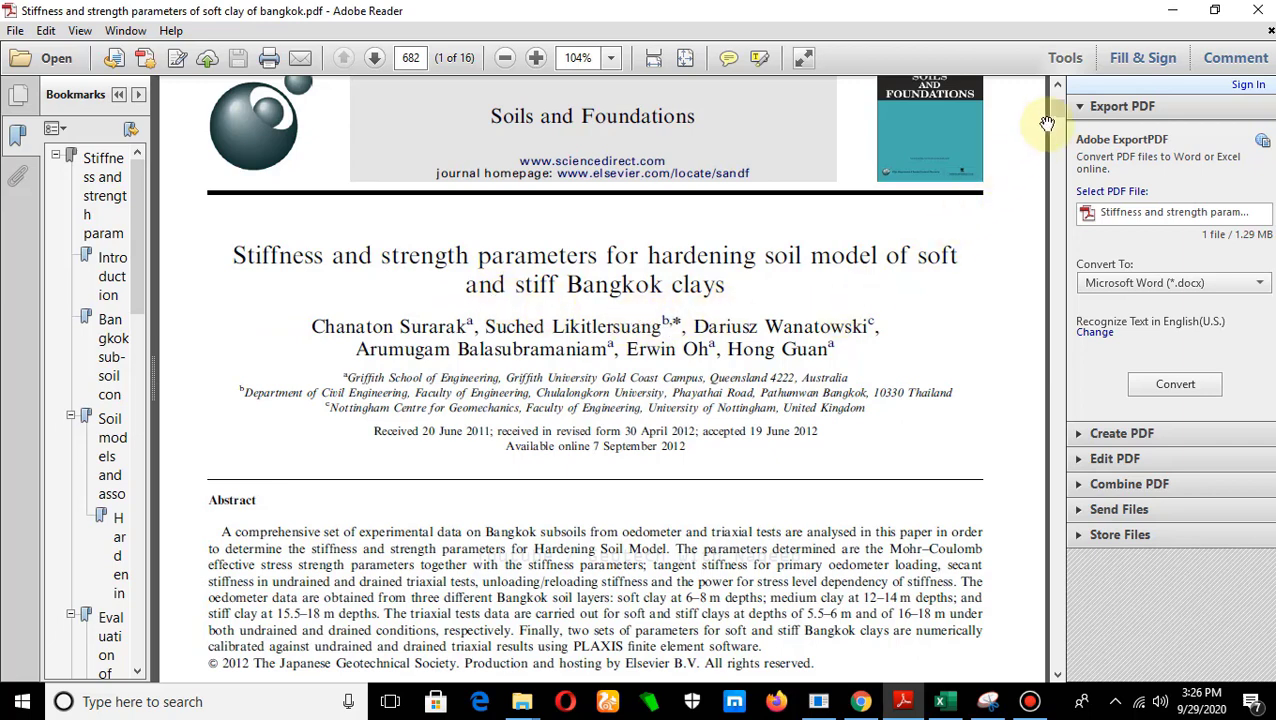
{"action": "left_click_drag", "start_coordinate": [1058, 118], "coordinate": [1032, 503]}
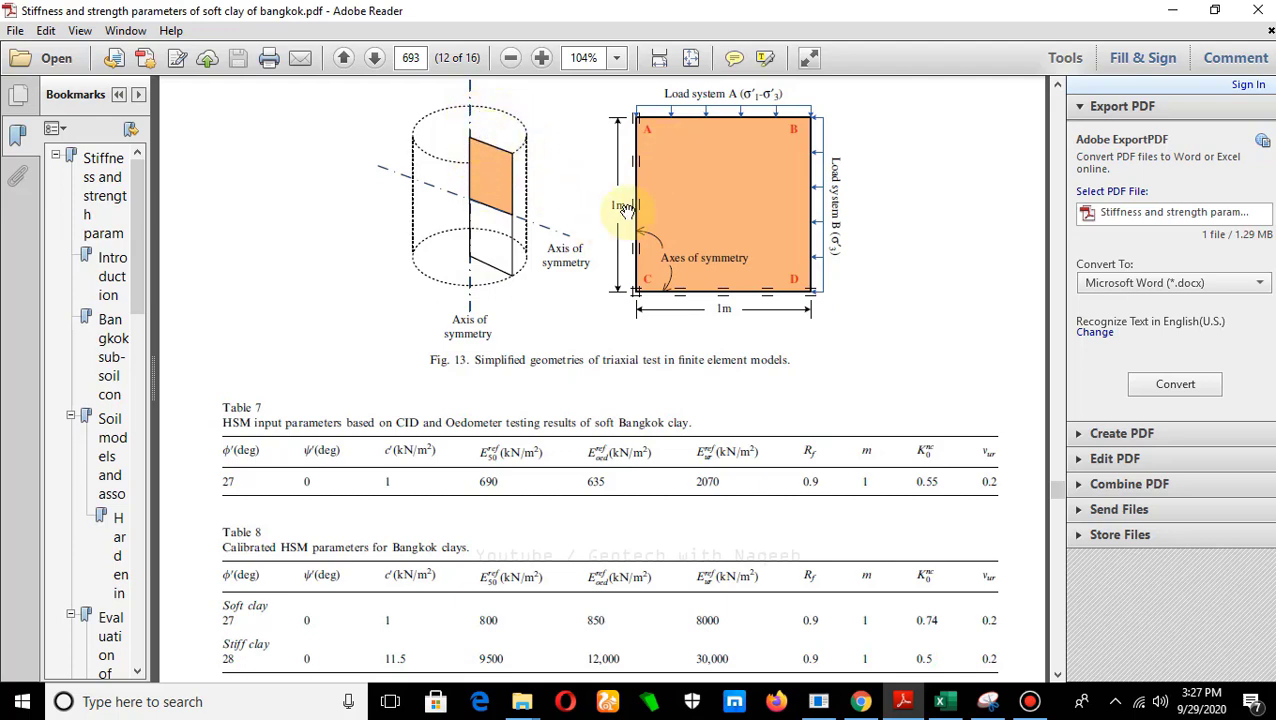
{"action": "scroll", "coordinate": [675, 240], "scroll_direction": "up", "scroll_amount": 1}
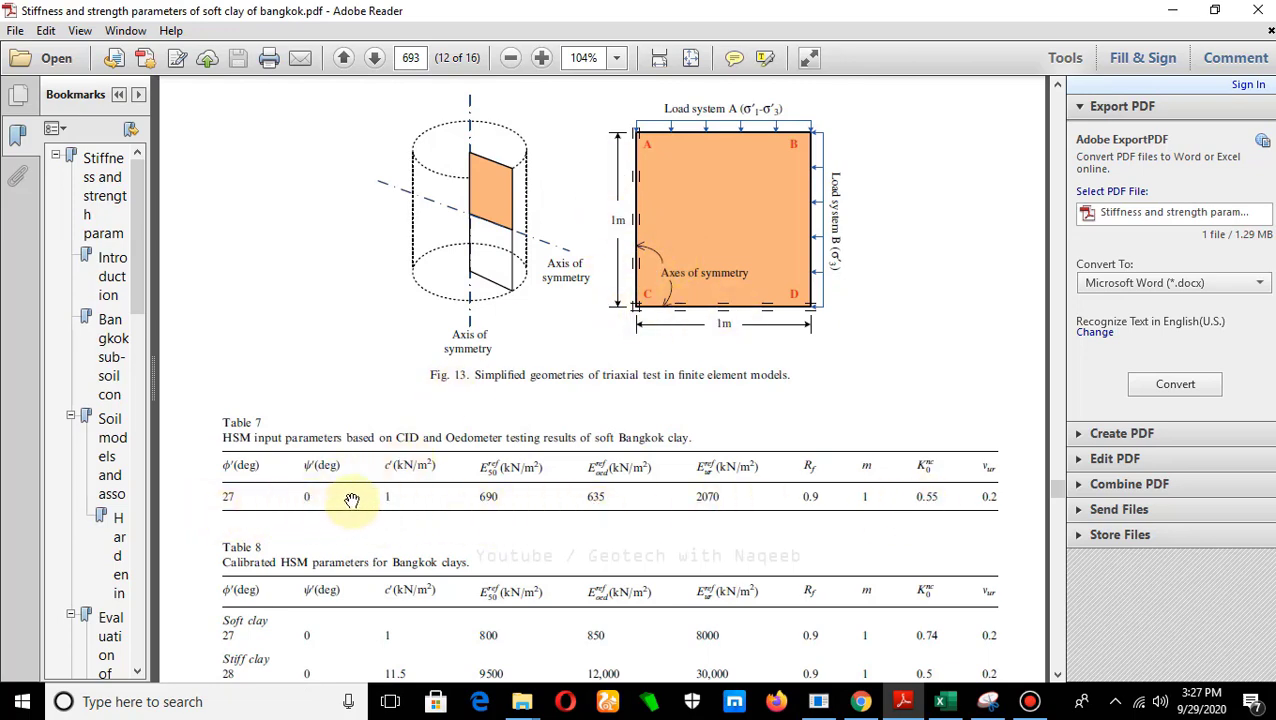
{"action": "scroll", "coordinate": [285, 456], "scroll_direction": "down", "scroll_amount": 3}
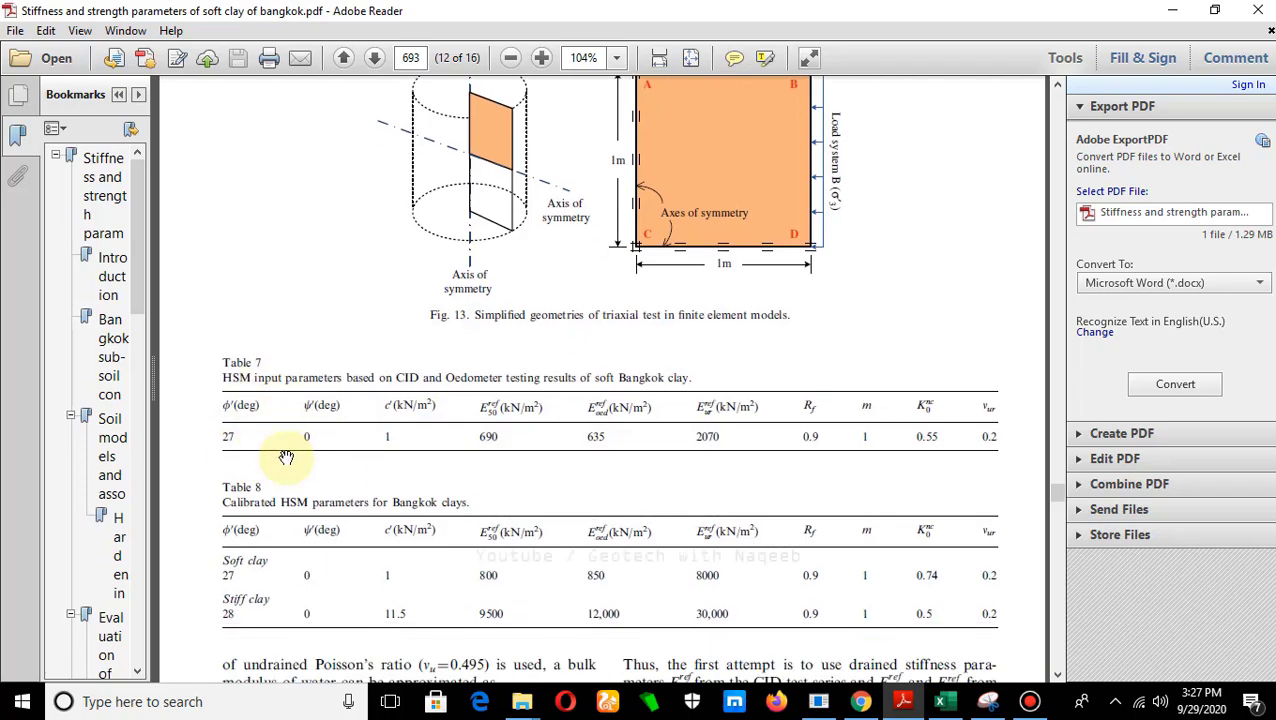
{"action": "scroll", "coordinate": [286, 457], "scroll_direction": "down", "scroll_amount": 10}
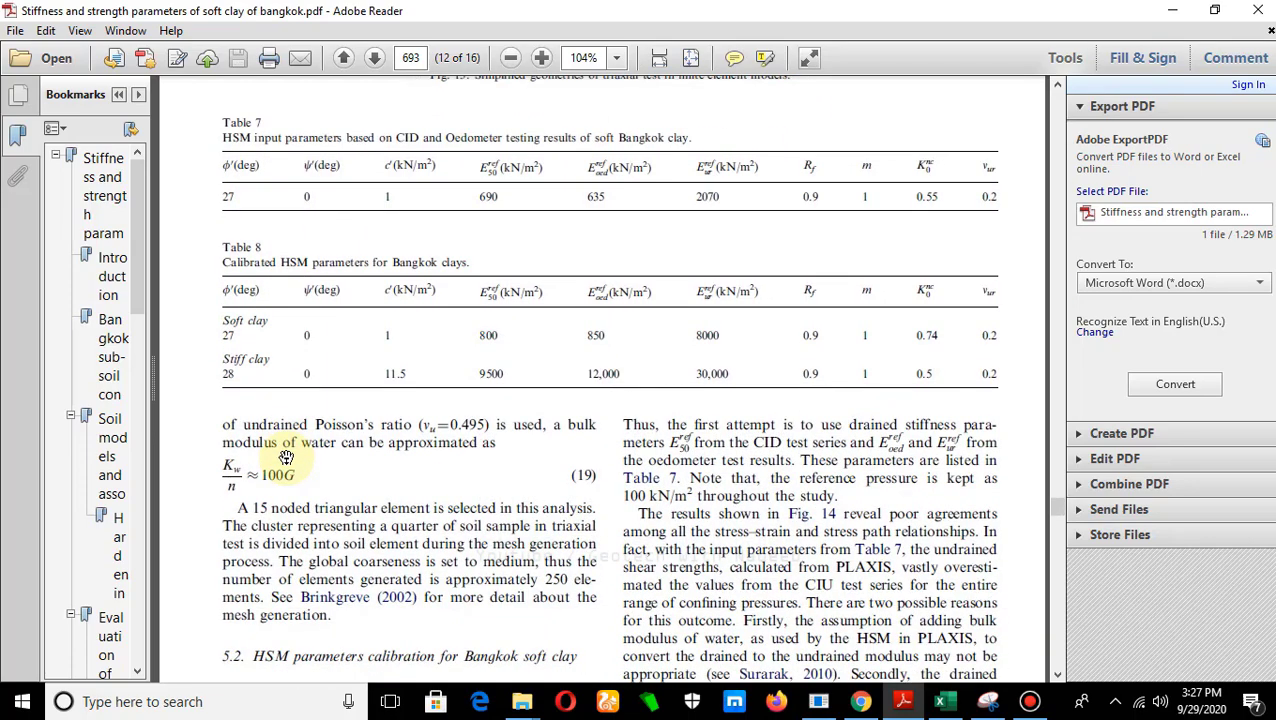
{"action": "scroll", "coordinate": [285, 456], "scroll_direction": "down", "scroll_amount": 2}
{"action": "scroll", "coordinate": [300, 400], "scroll_direction": "up", "scroll_amount": 2}
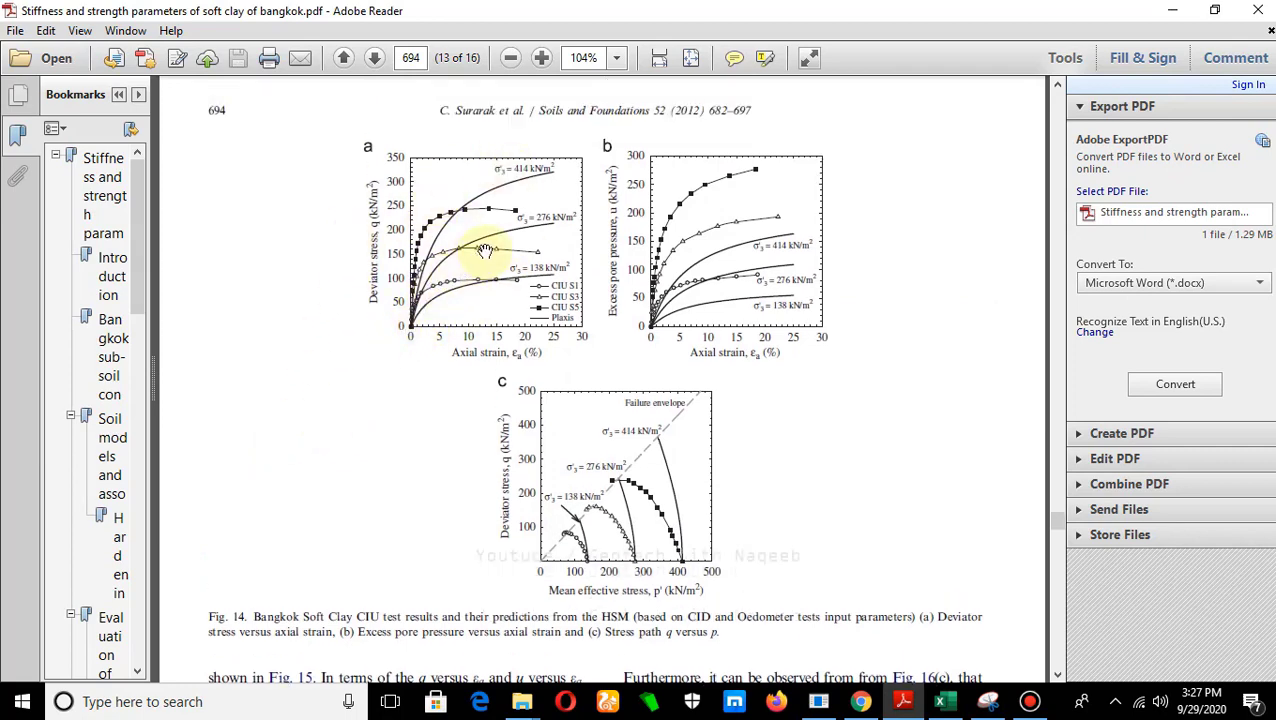
{"action": "scroll", "coordinate": [430, 280], "scroll_direction": "up", "scroll_amount": 7}
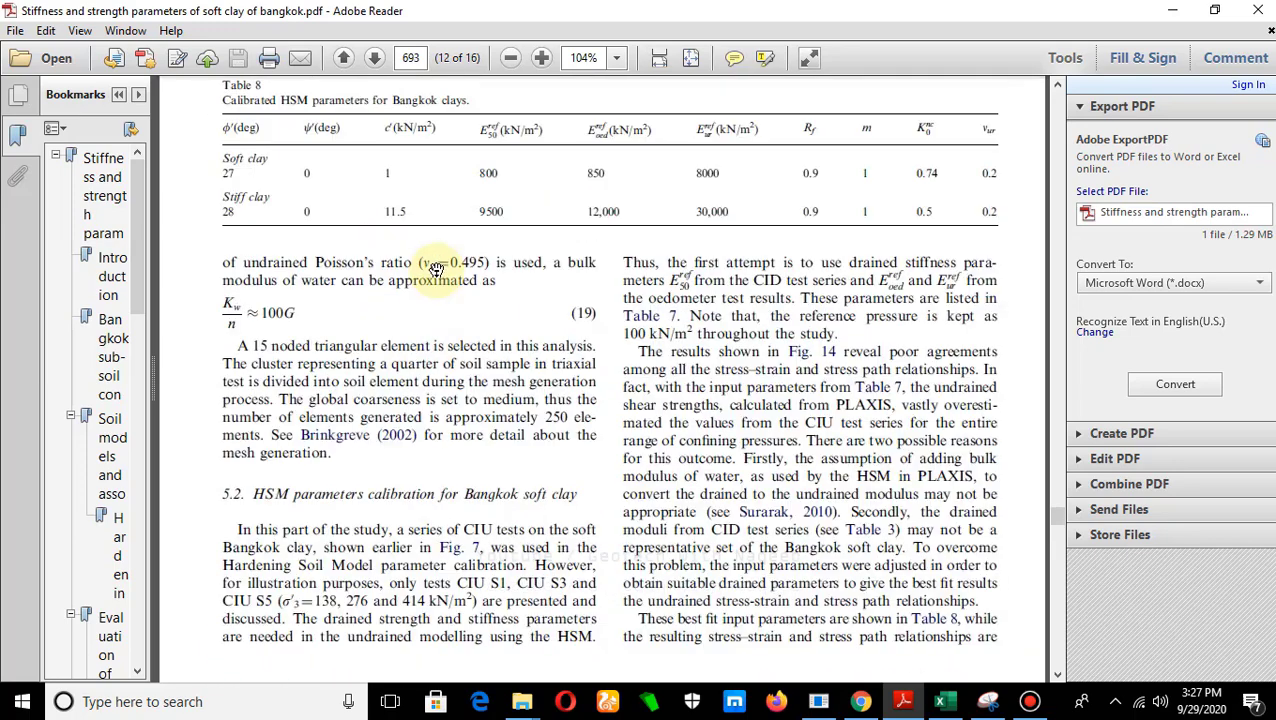
{"action": "scroll", "coordinate": [438, 271], "scroll_direction": "up", "scroll_amount": 8}
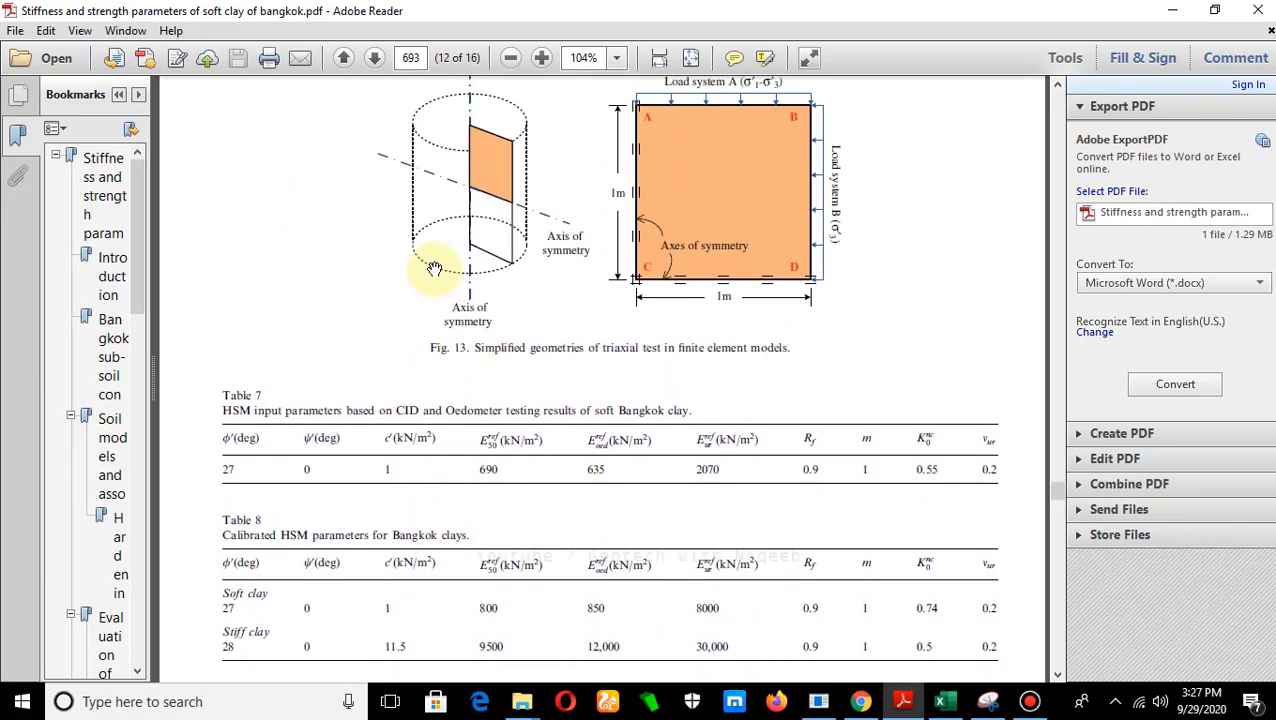
{"action": "scroll", "coordinate": [434, 268], "scroll_direction": "up", "scroll_amount": 1}
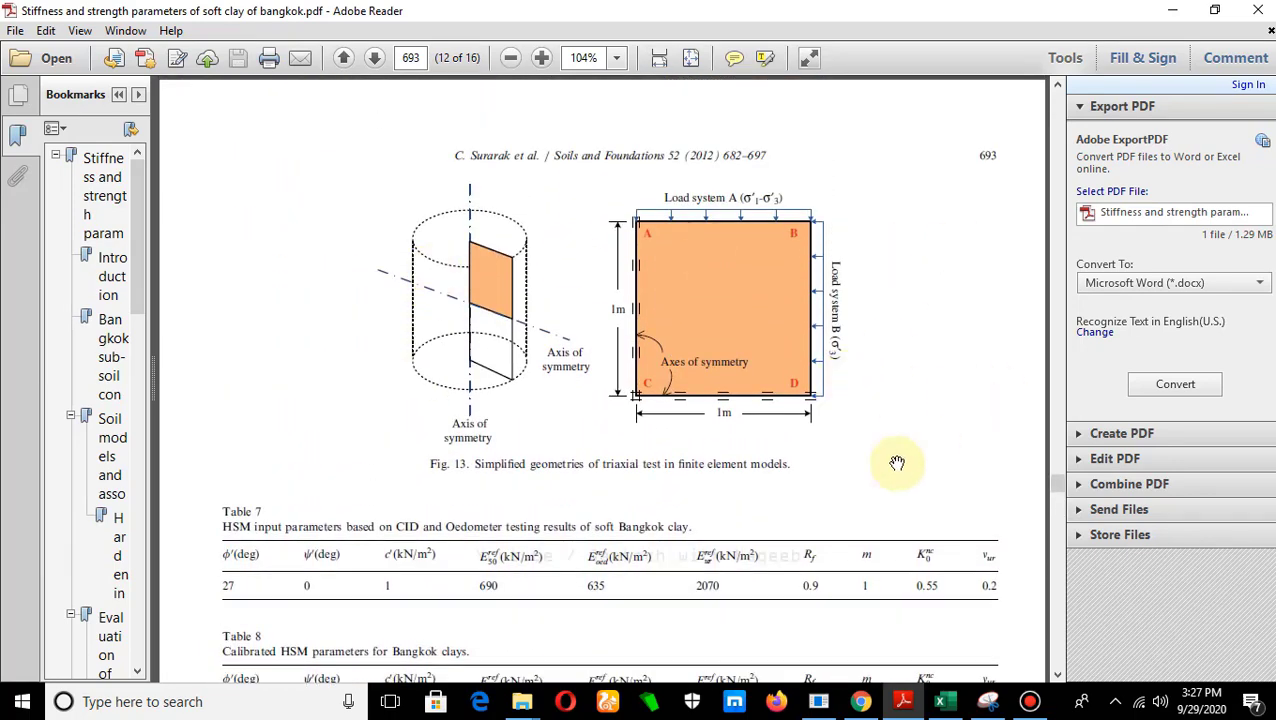
Step: Launch PLAXIS 2D from the Plaxis 2016 shortcut in the Desktop softwares folder and start a new project
{"action": "left_click", "coordinate": [1172, 10]}
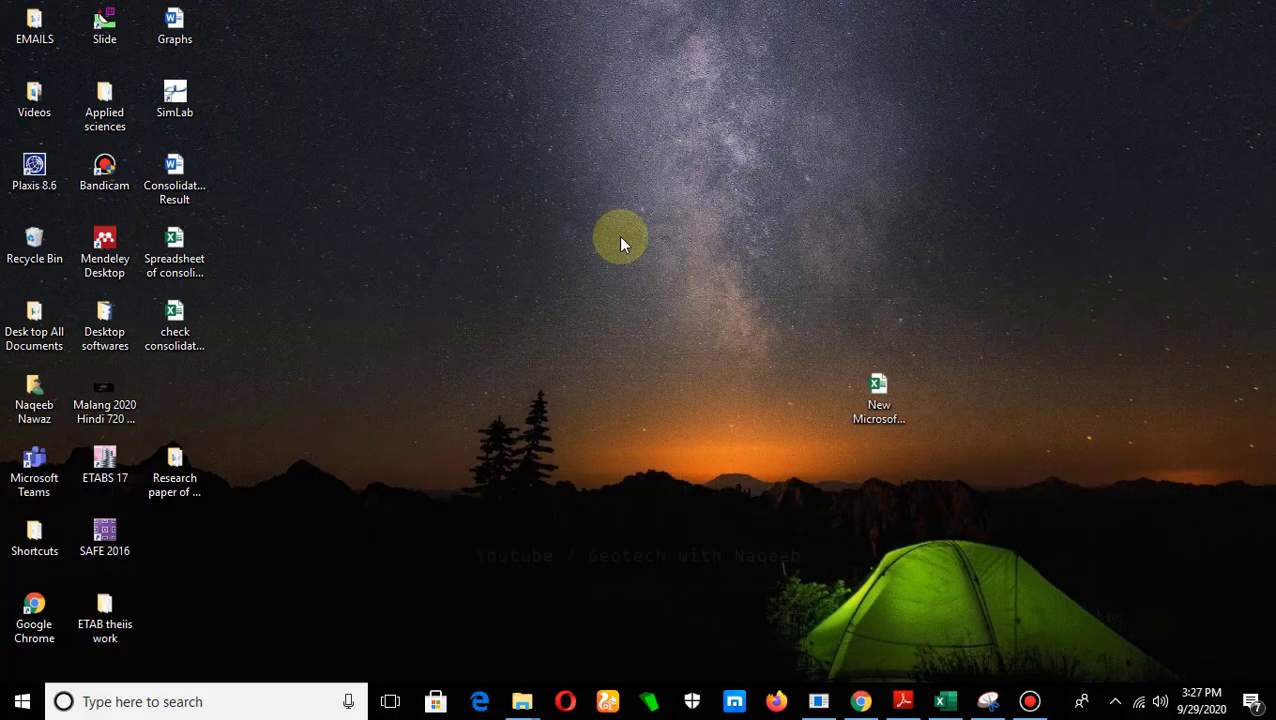
{"action": "double_click", "coordinate": [120, 336]}
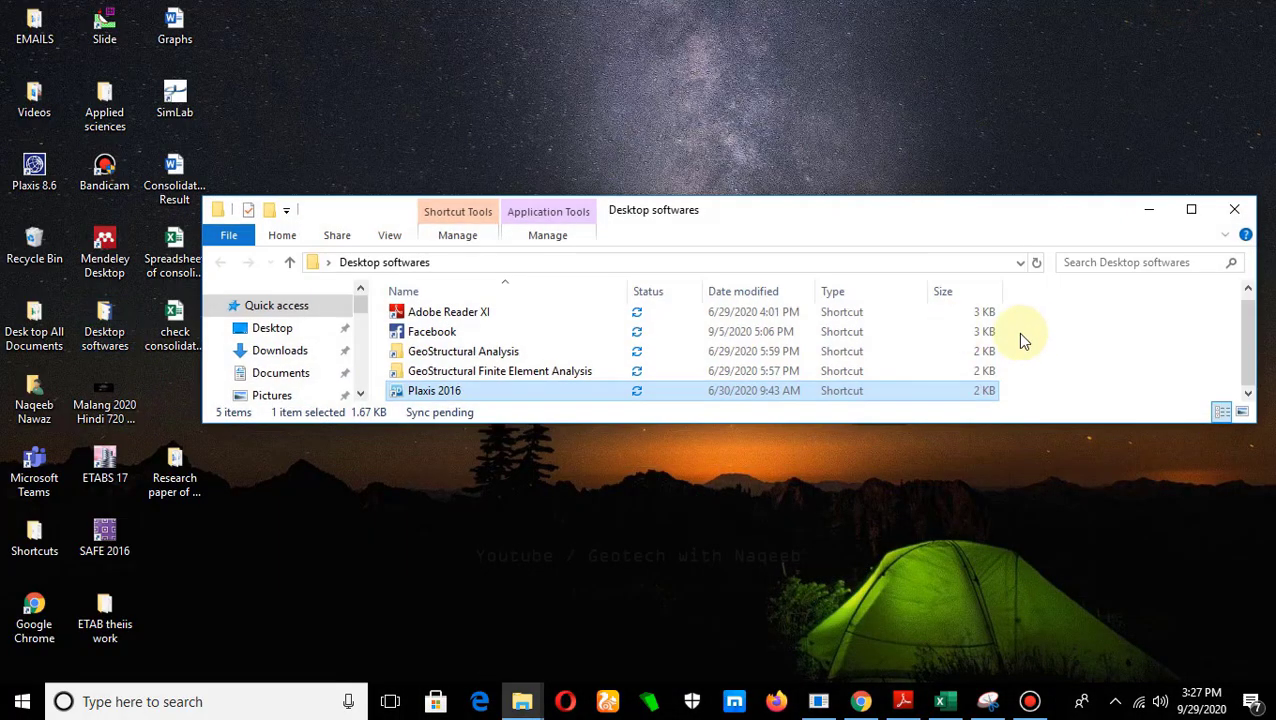
{"action": "double_click", "coordinate": [584, 391]}
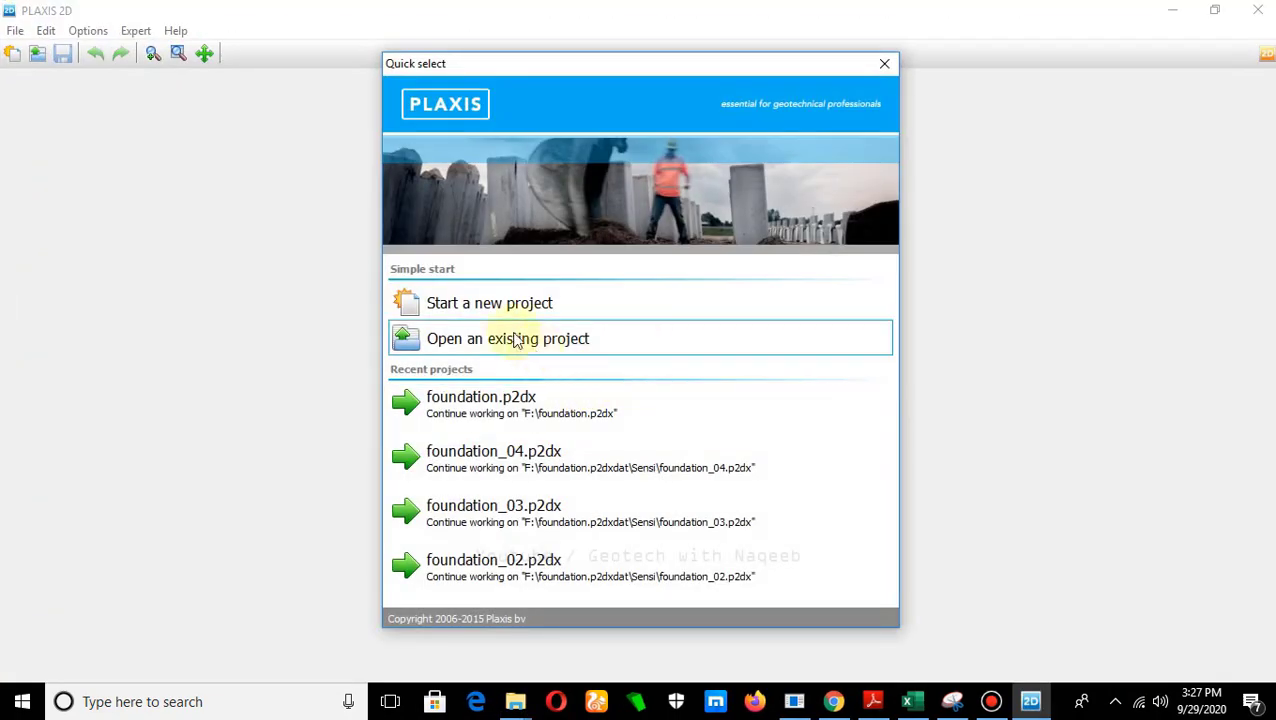
{"action": "left_click", "coordinate": [505, 305]}
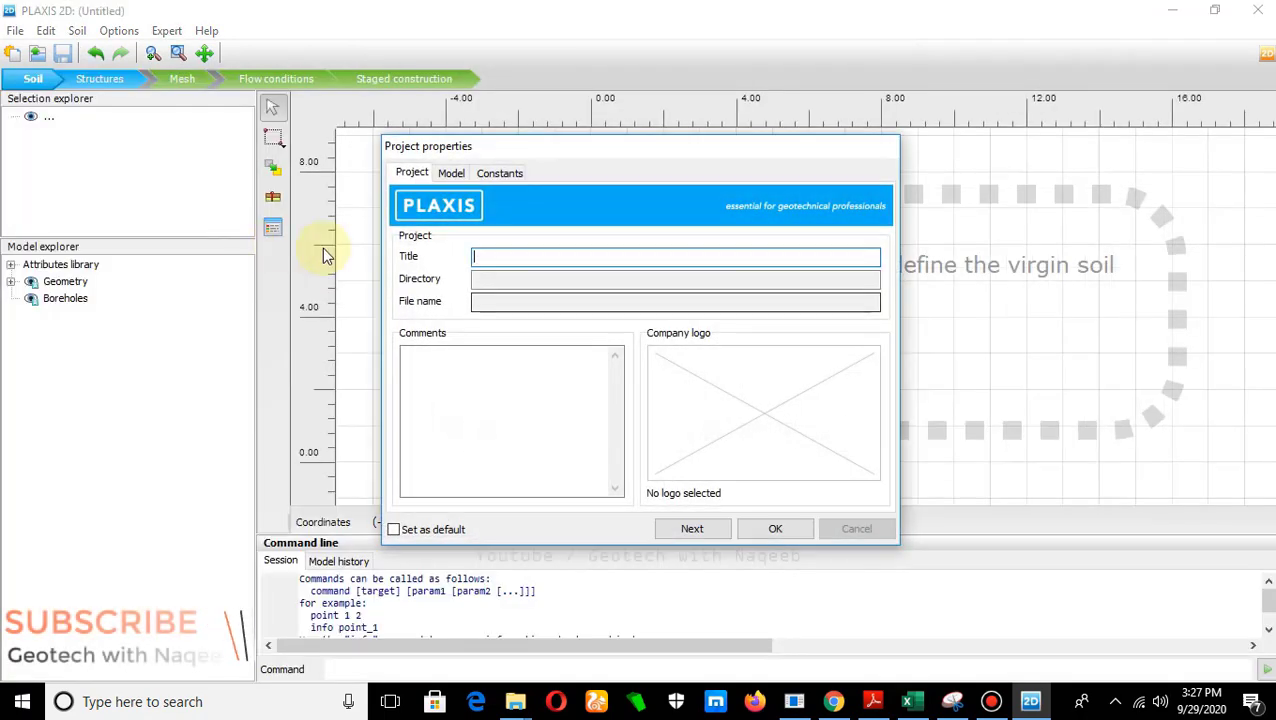
Step: Give the project the title CU and set its model type to Axisymmetry
{"action": "left_click", "coordinate": [544, 256]}
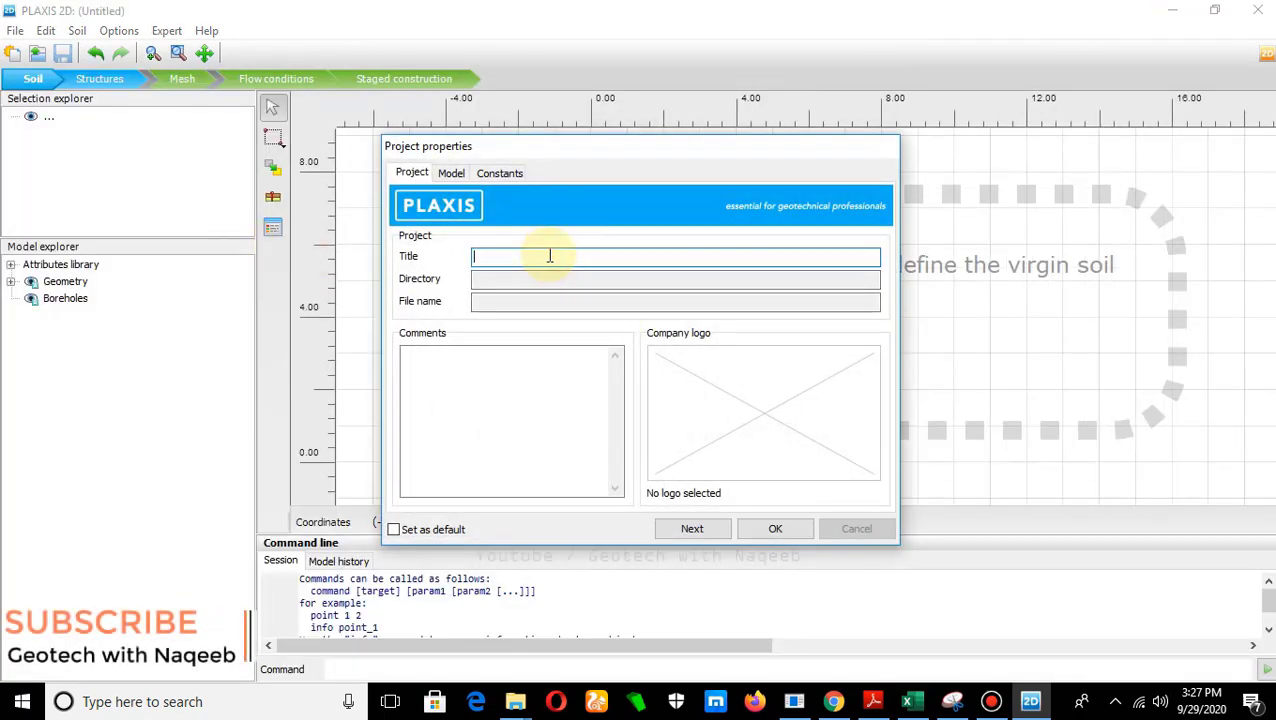
{"action": "type", "text": "CU"}
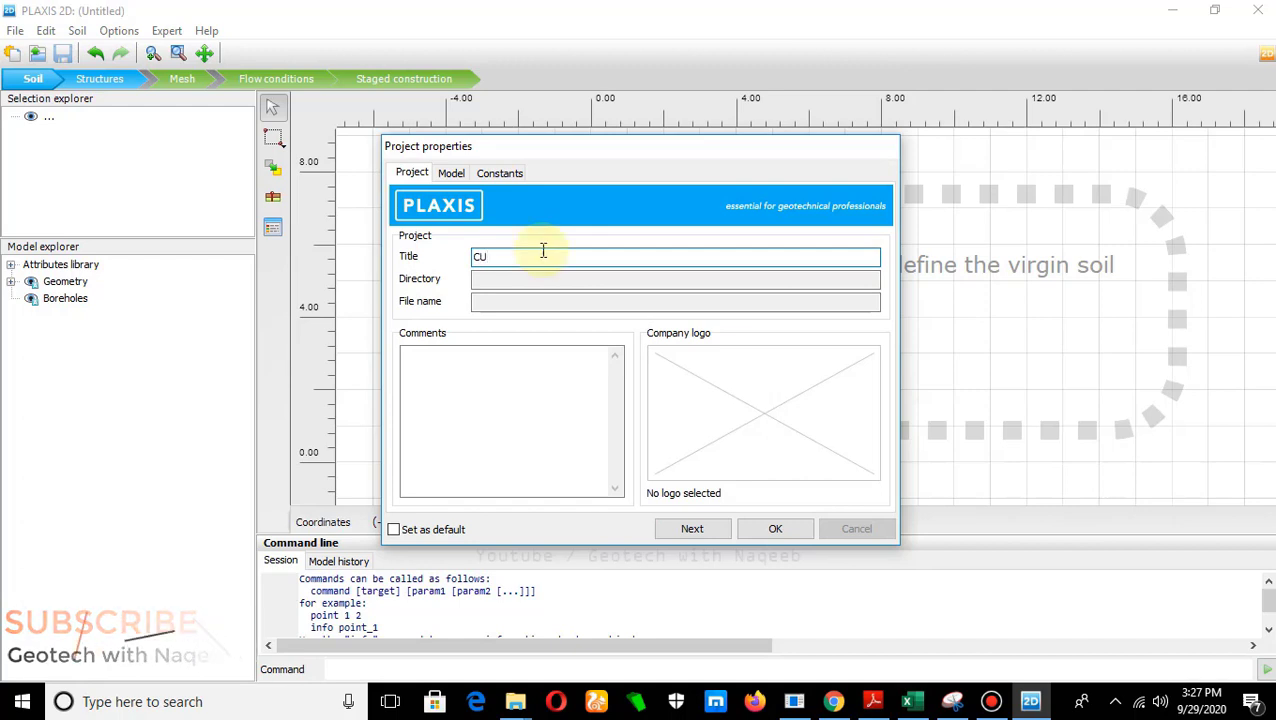
{"action": "left_click", "coordinate": [456, 178]}
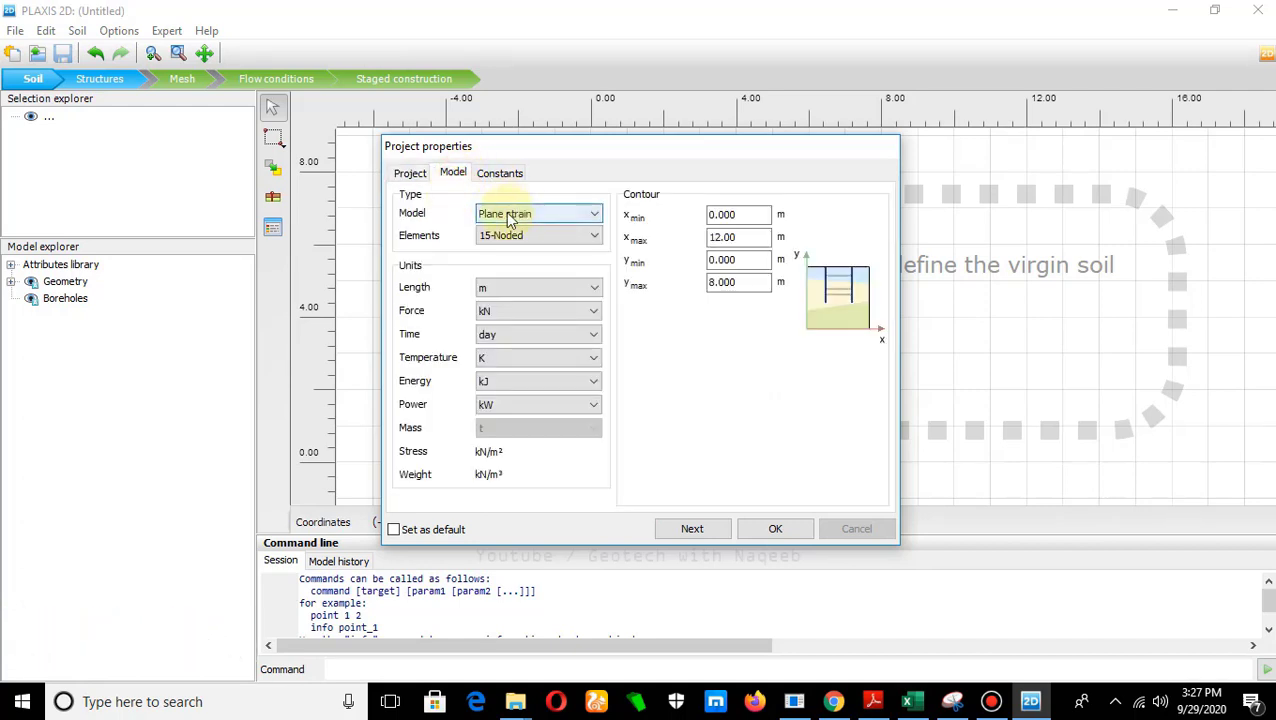
{"action": "left_click", "coordinate": [594, 214]}
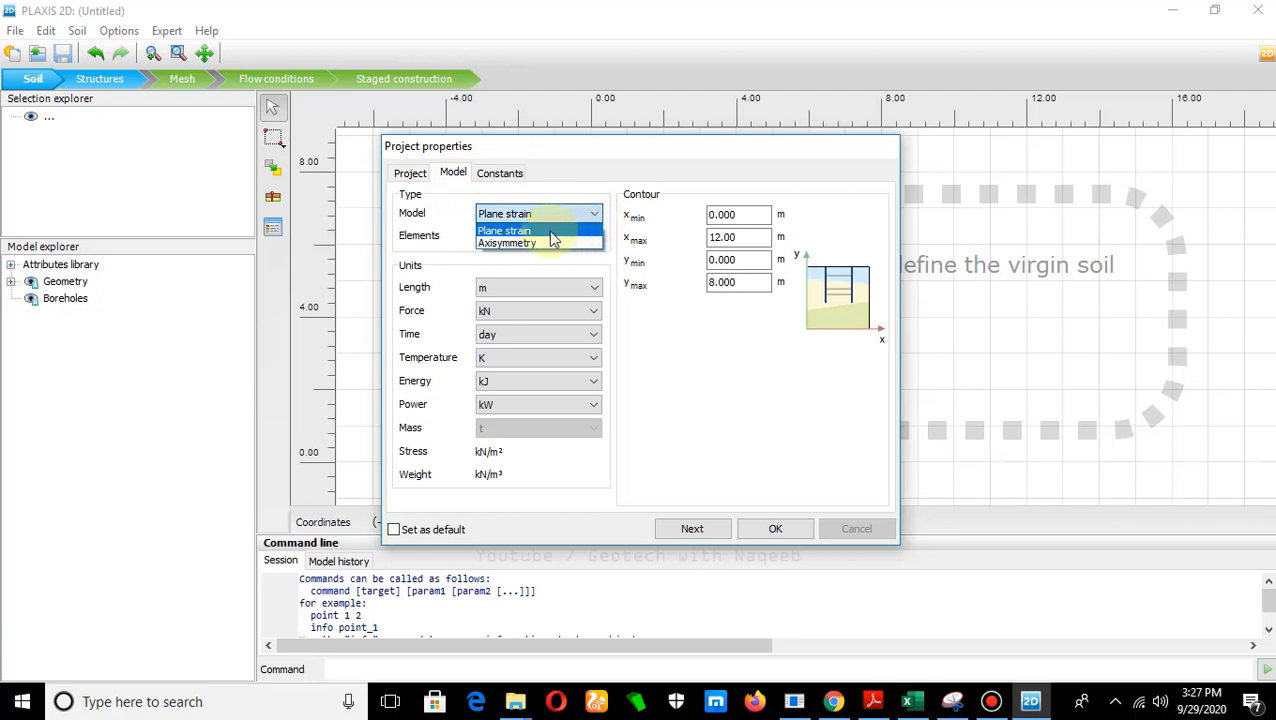
{"action": "left_click", "coordinate": [520, 243]}
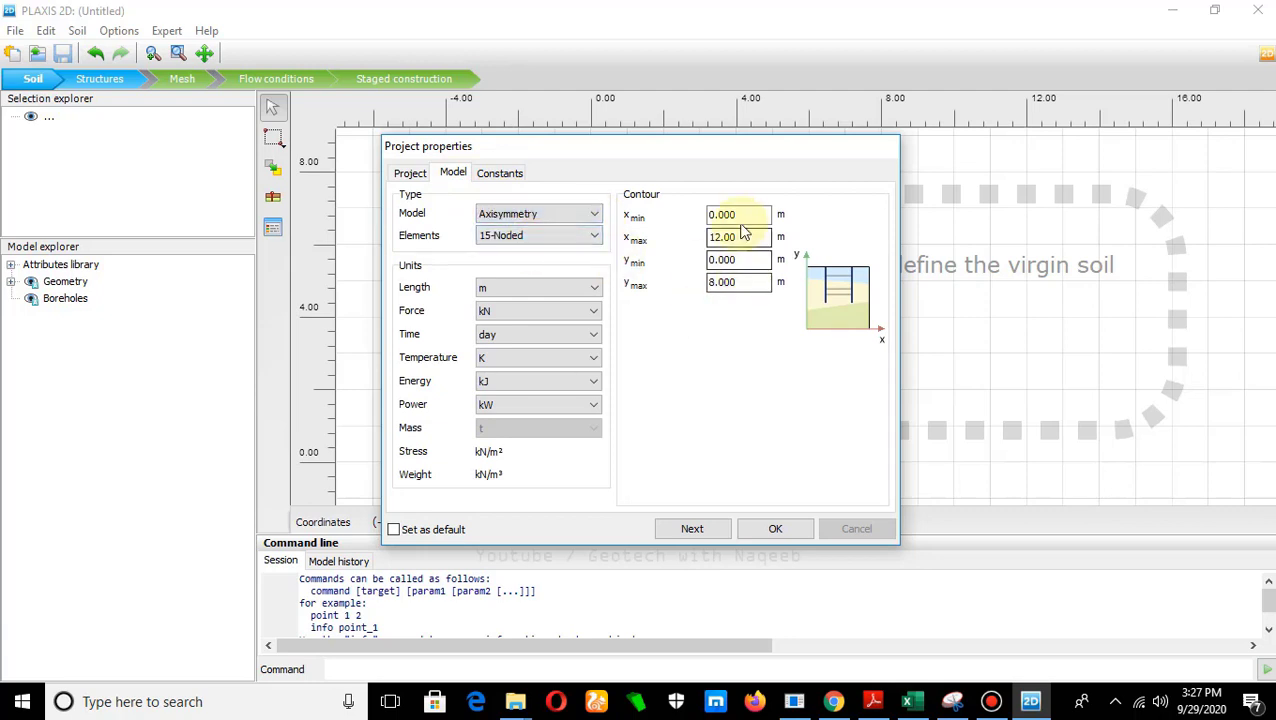
Step: Set the model contour's x max and y max to 1 m each and accept the project properties
{"action": "left_click_drag", "start_coordinate": [744, 238], "coordinate": [676, 235]}
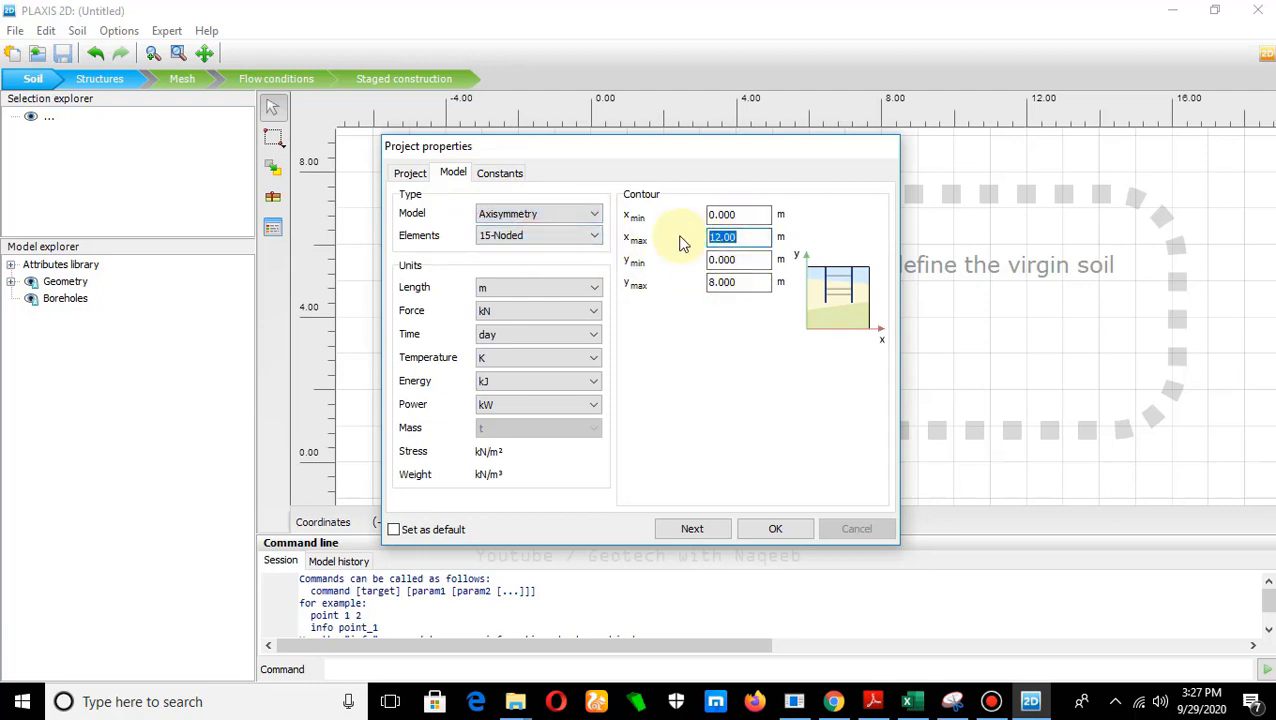
{"action": "type", "text": "1"}
{"action": "left_click_drag", "start_coordinate": [749, 282], "coordinate": [686, 286]}
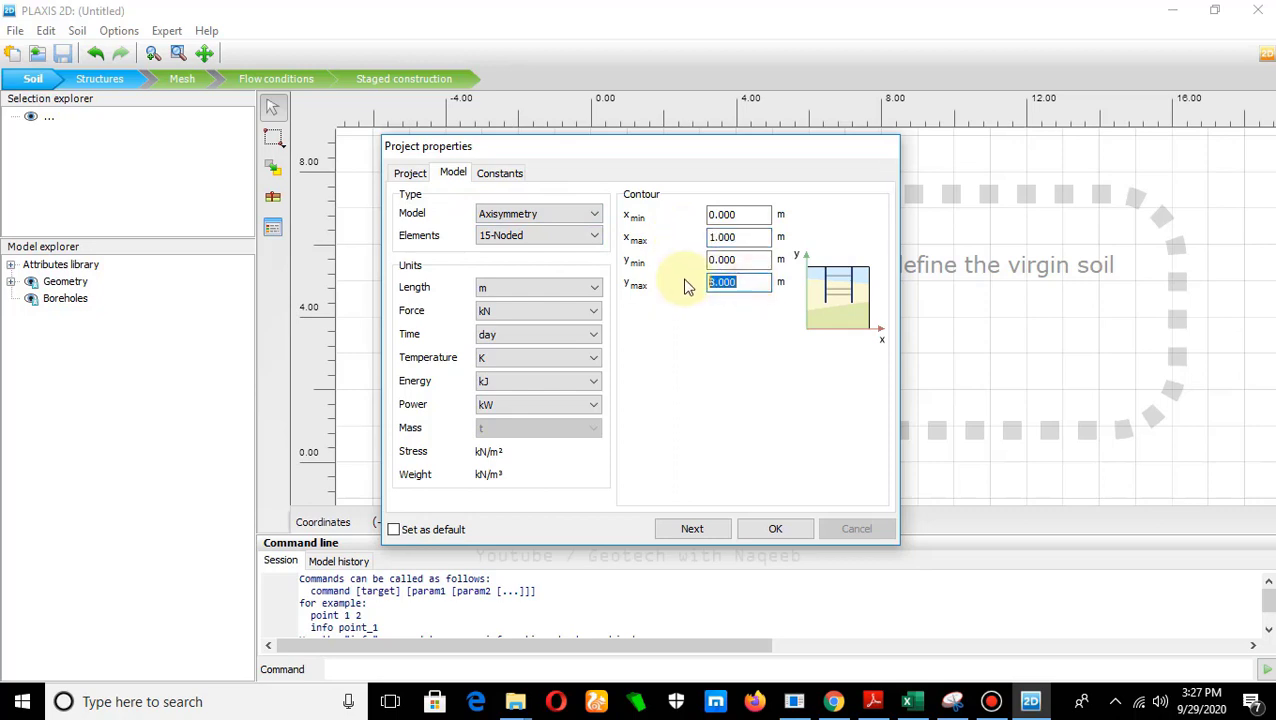
{"action": "type", "text": "1"}
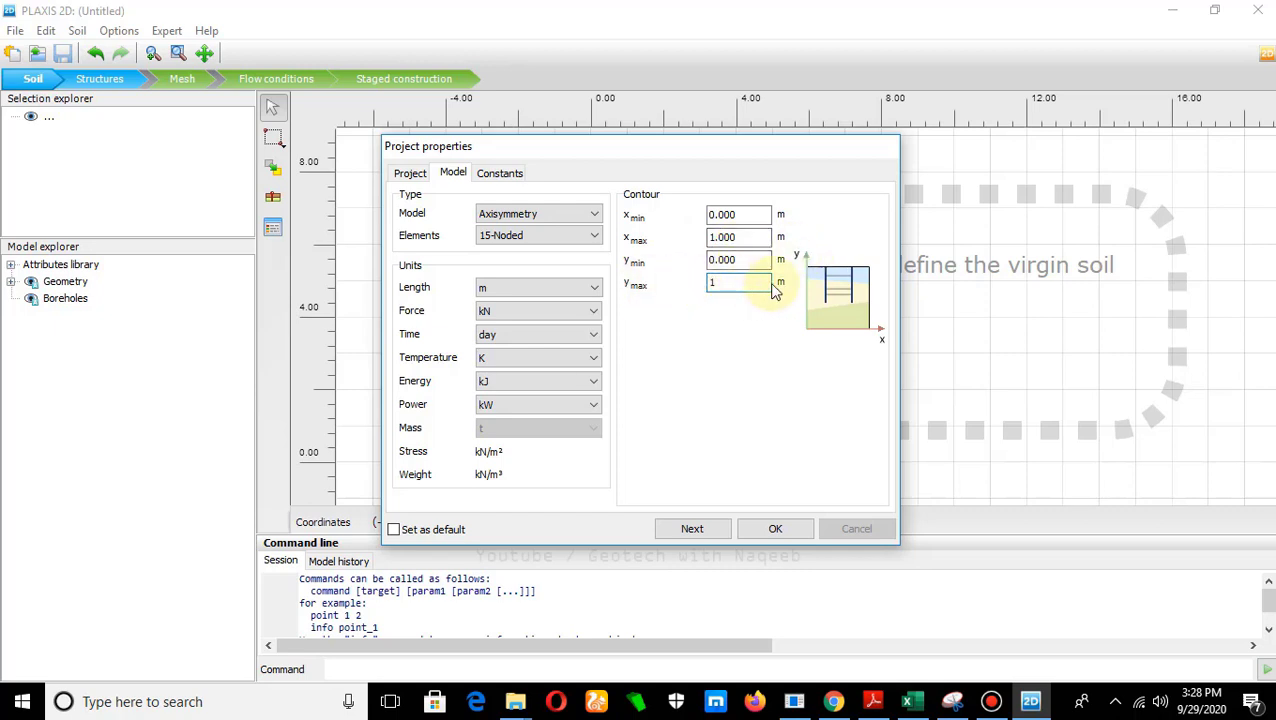
{"action": "left_click", "coordinate": [773, 530]}
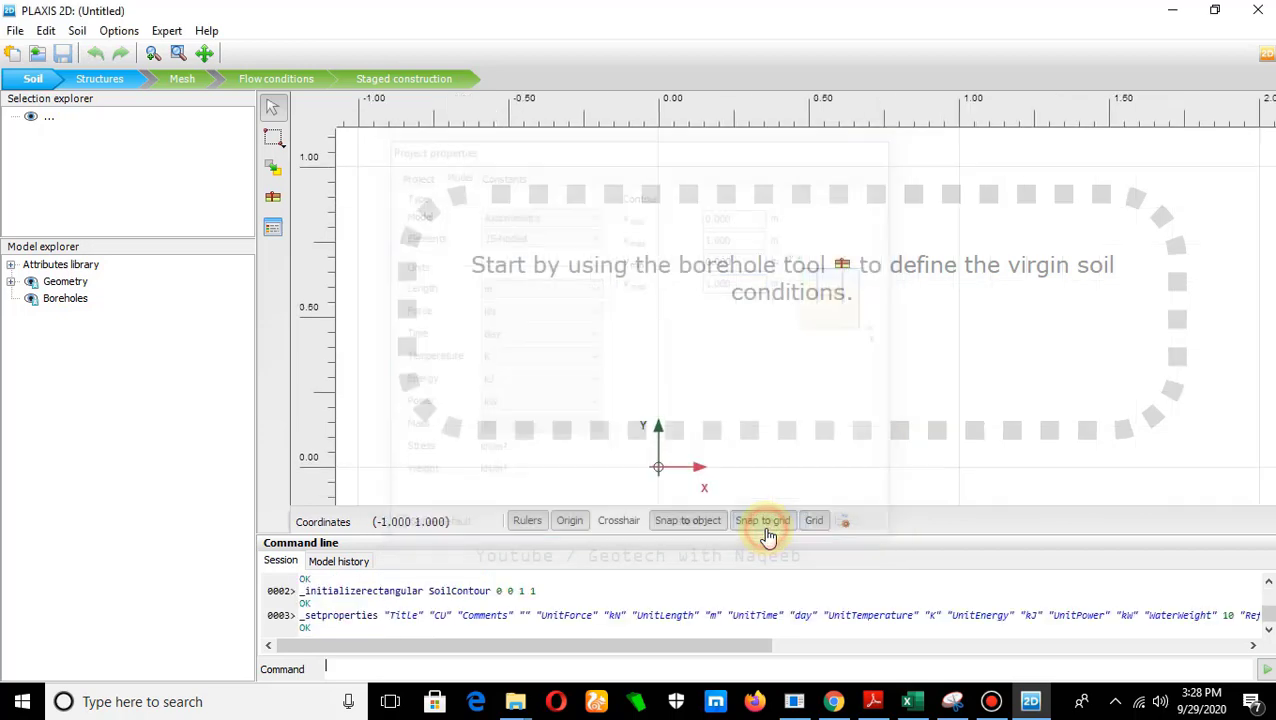
Step: Create a borehole at the origin and add one soil layer with its top level at 1 m
{"action": "left_click", "coordinate": [284, 206]}
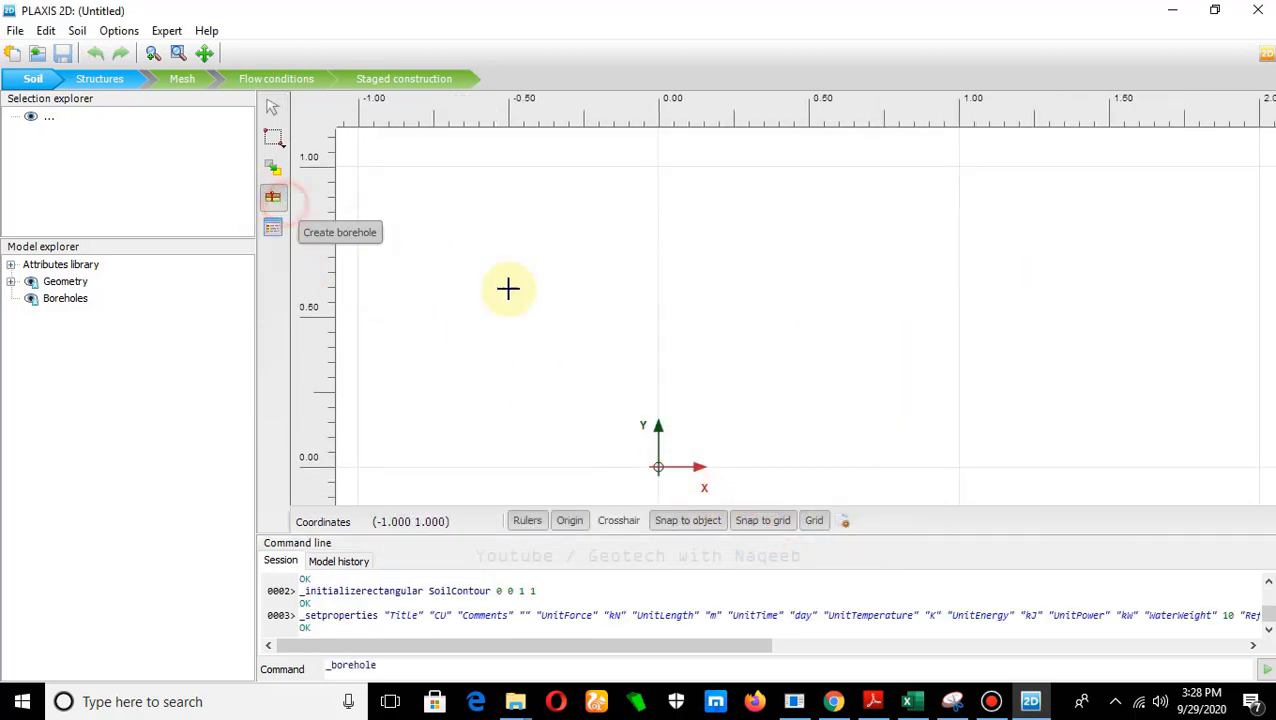
{"action": "left_click", "coordinate": [658, 467]}
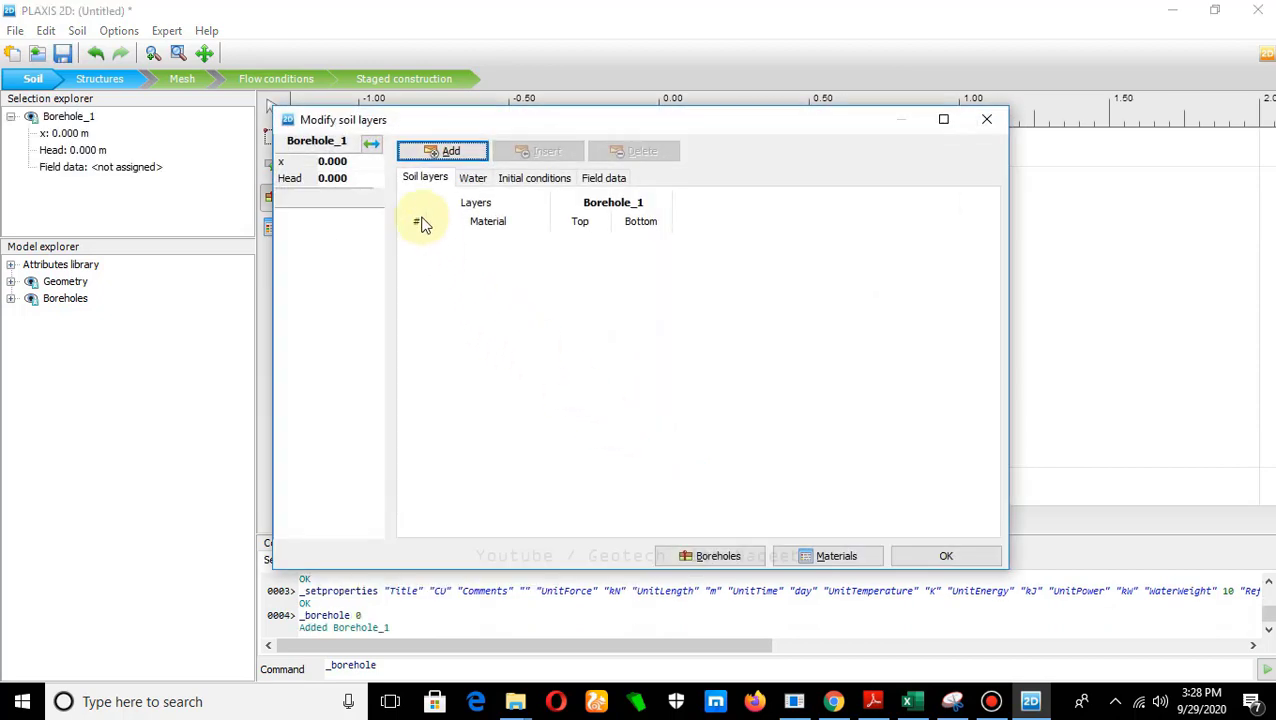
{"action": "left_click", "coordinate": [455, 155]}
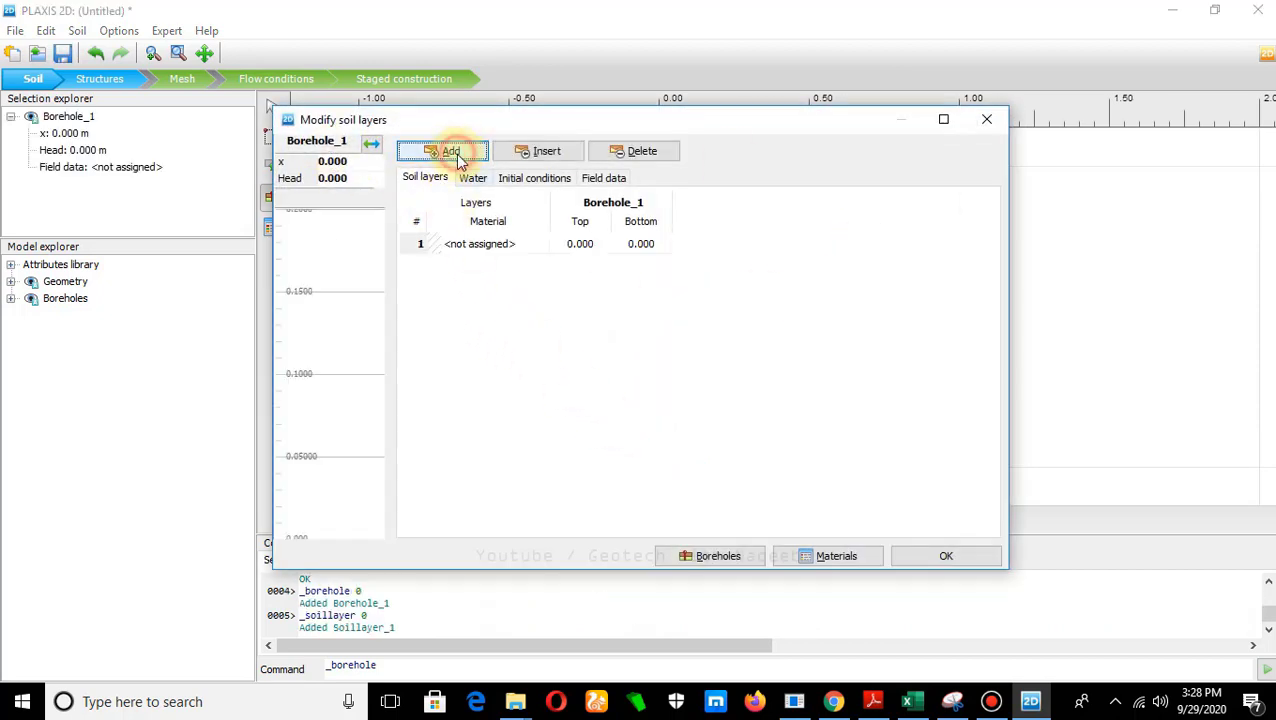
{"action": "left_click", "coordinate": [586, 248]}
{"action": "type", "text": "1"}
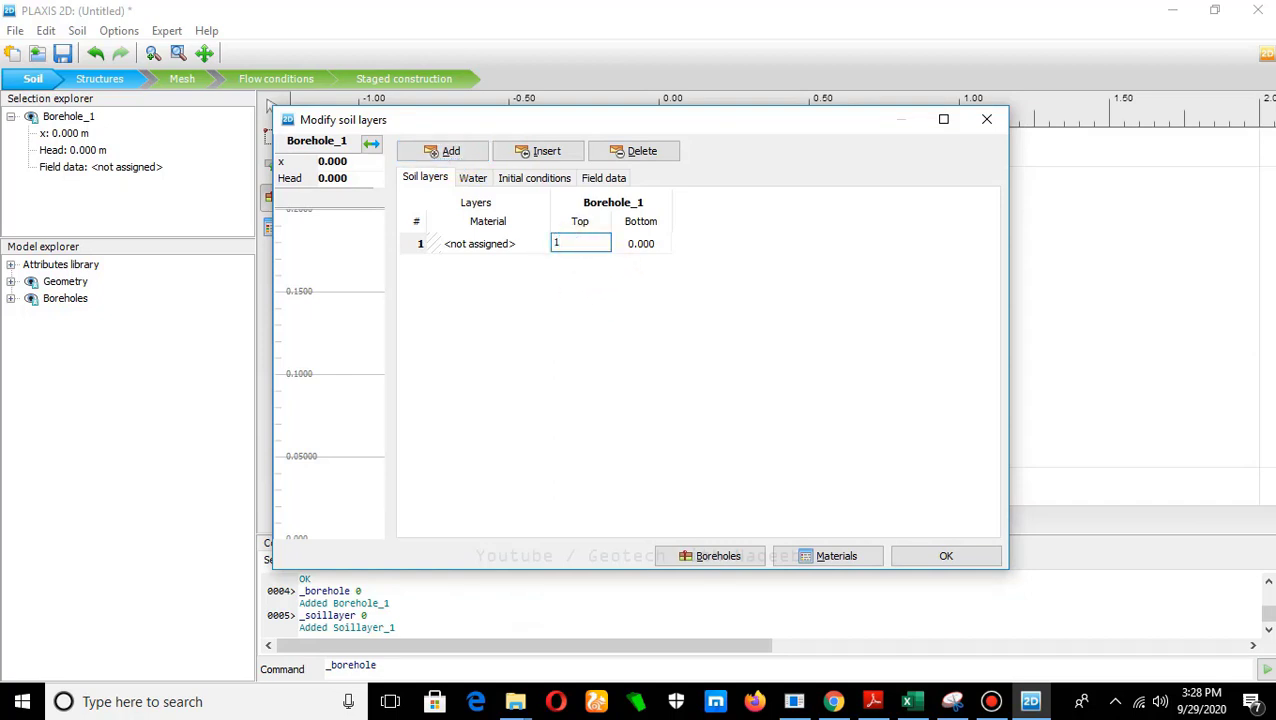
{"action": "left_click", "coordinate": [678, 353]}
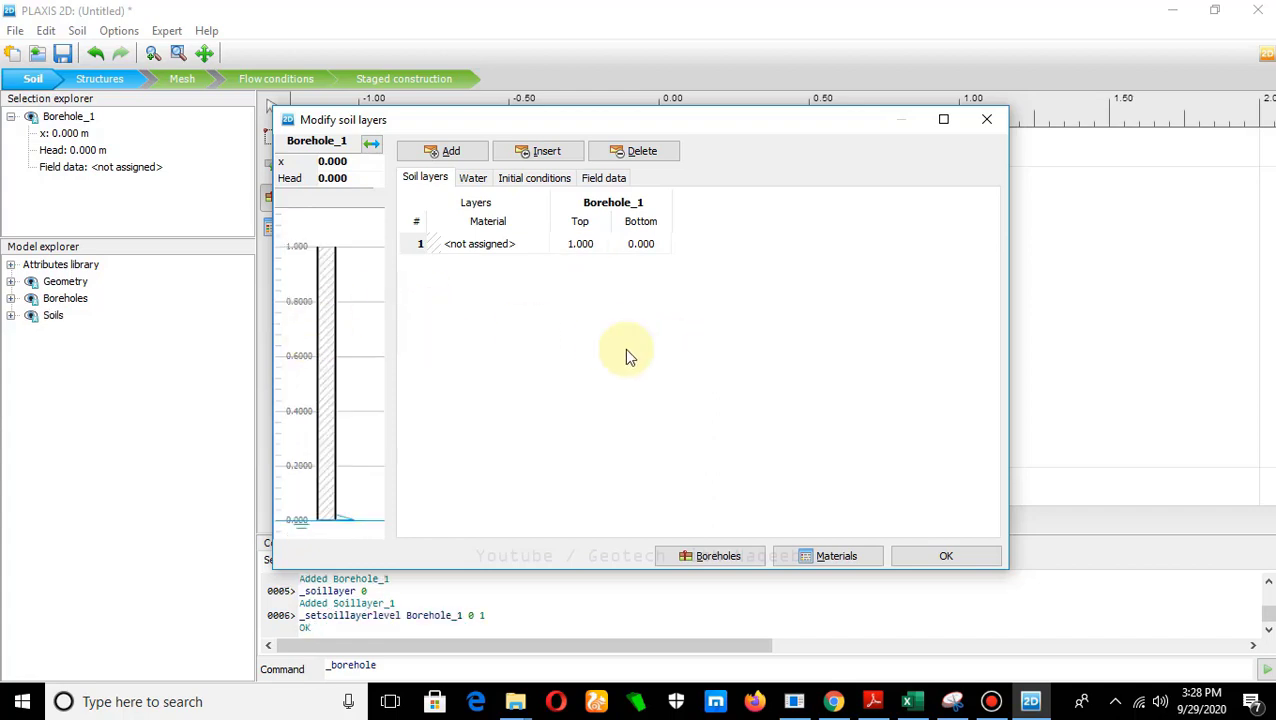
Step: Create a soil material set named HSM with the Hardening soil material model and Undrained (A) drainage type
{"action": "left_click", "coordinate": [836, 556]}
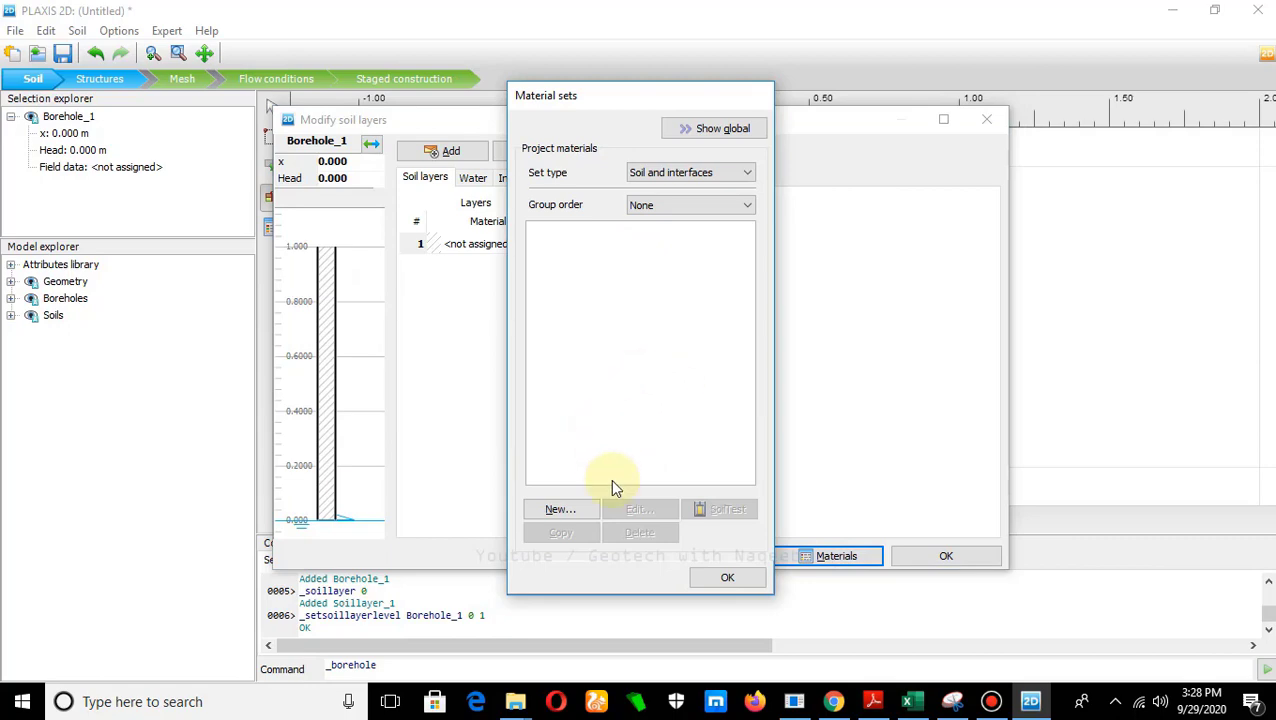
{"action": "left_click", "coordinate": [558, 511]}
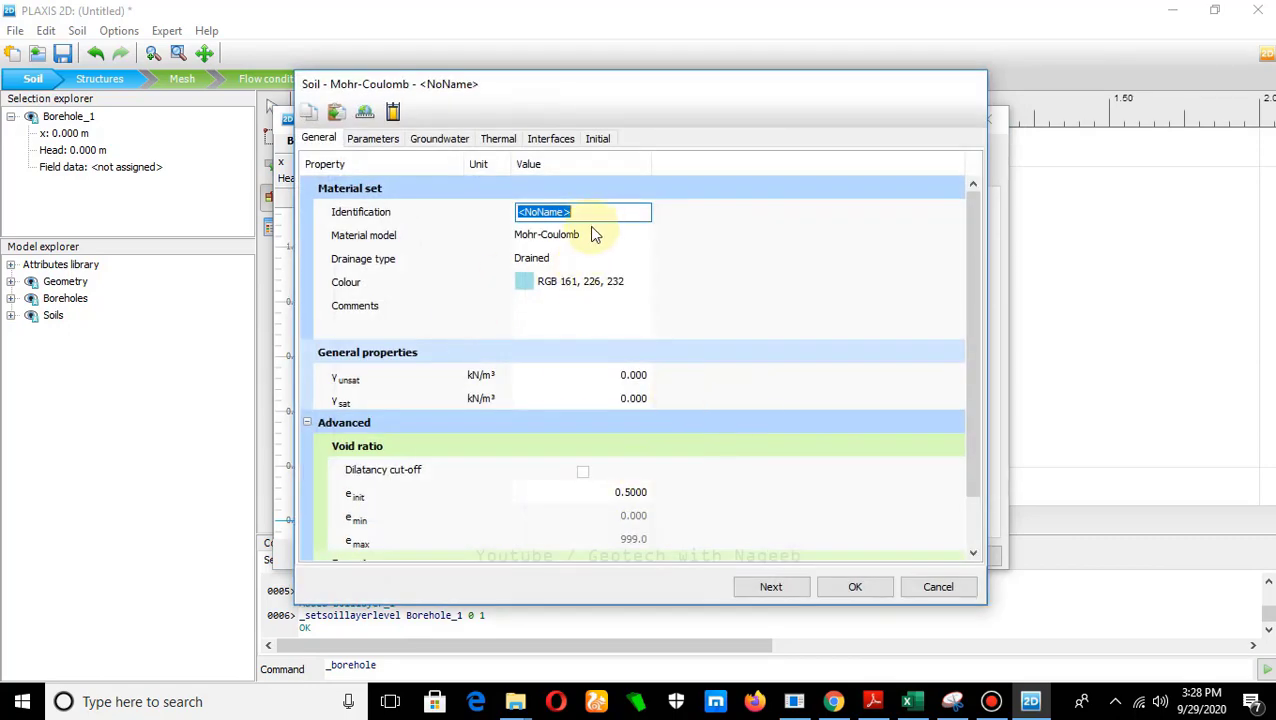
{"action": "type", "text": "HSM"}
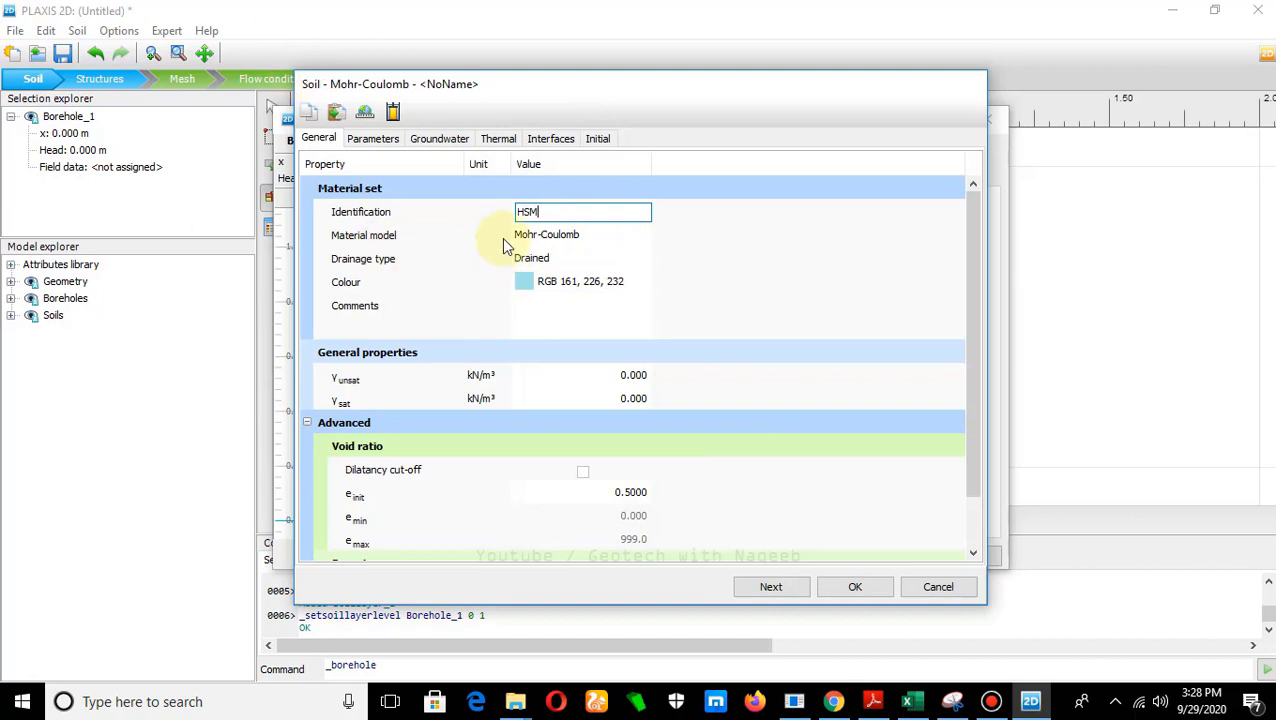
{"action": "left_click", "coordinate": [574, 240]}
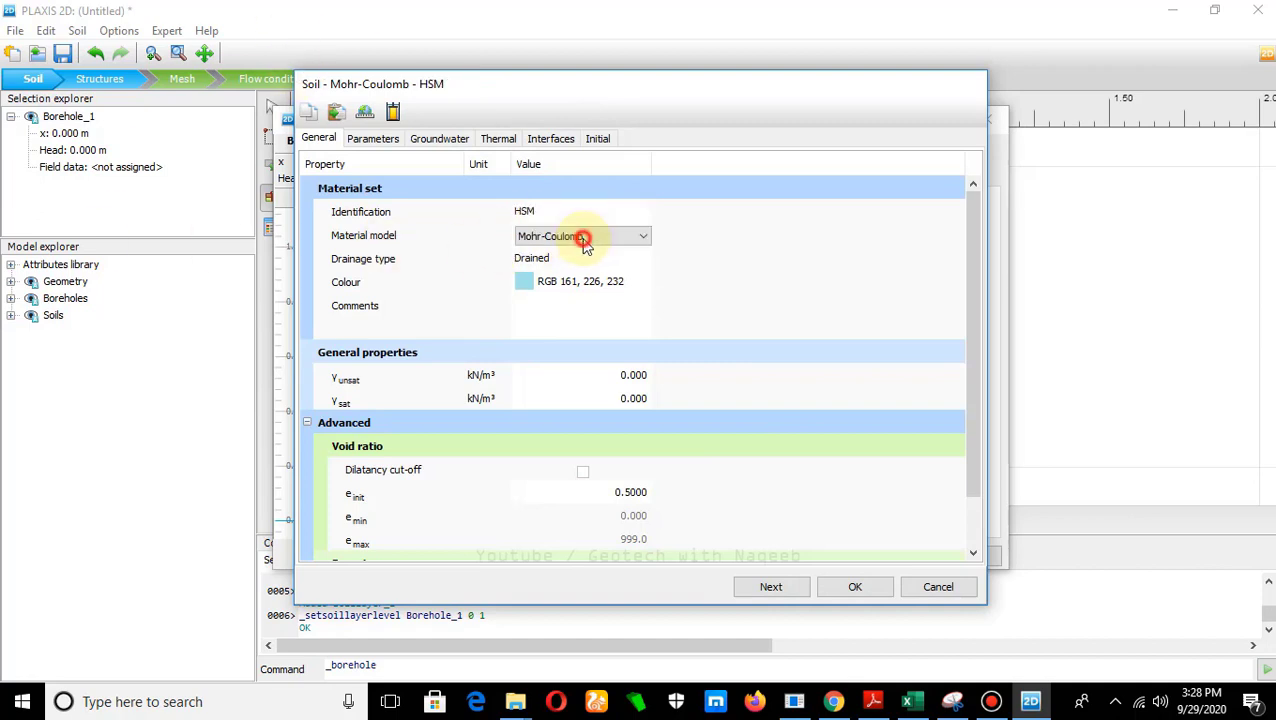
{"action": "left_click", "coordinate": [640, 240]}
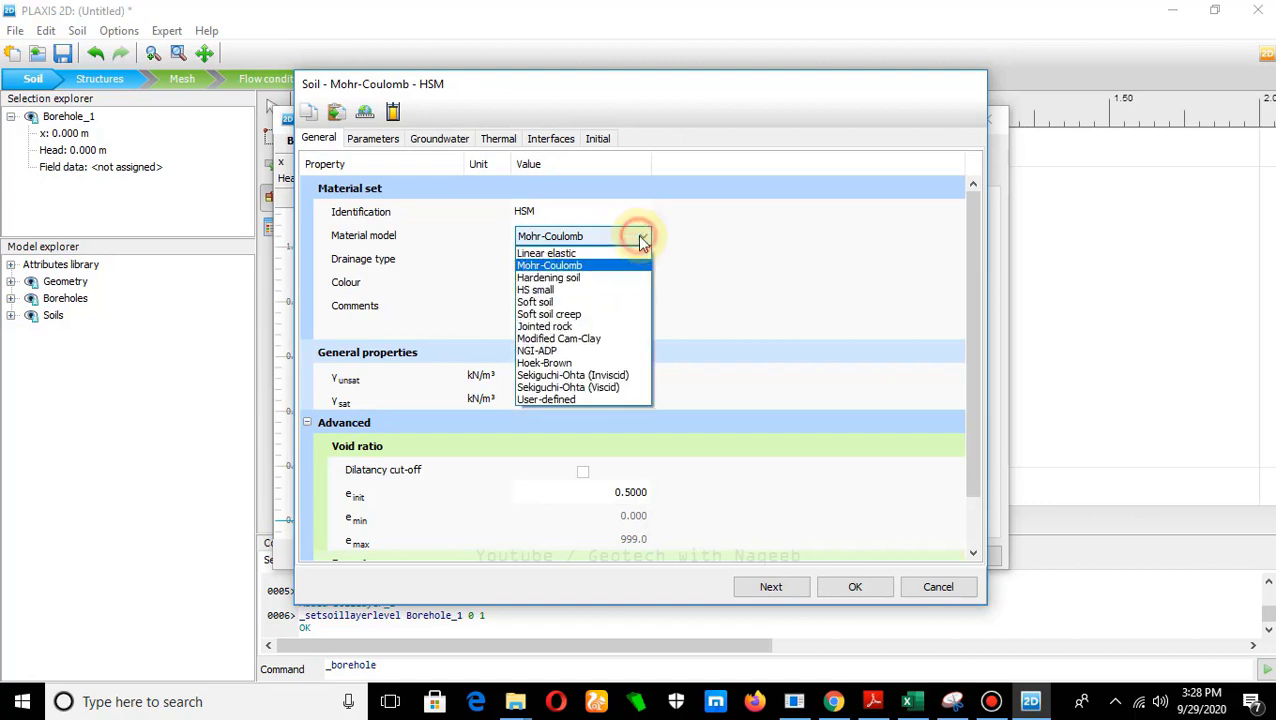
{"action": "left_click", "coordinate": [590, 277]}
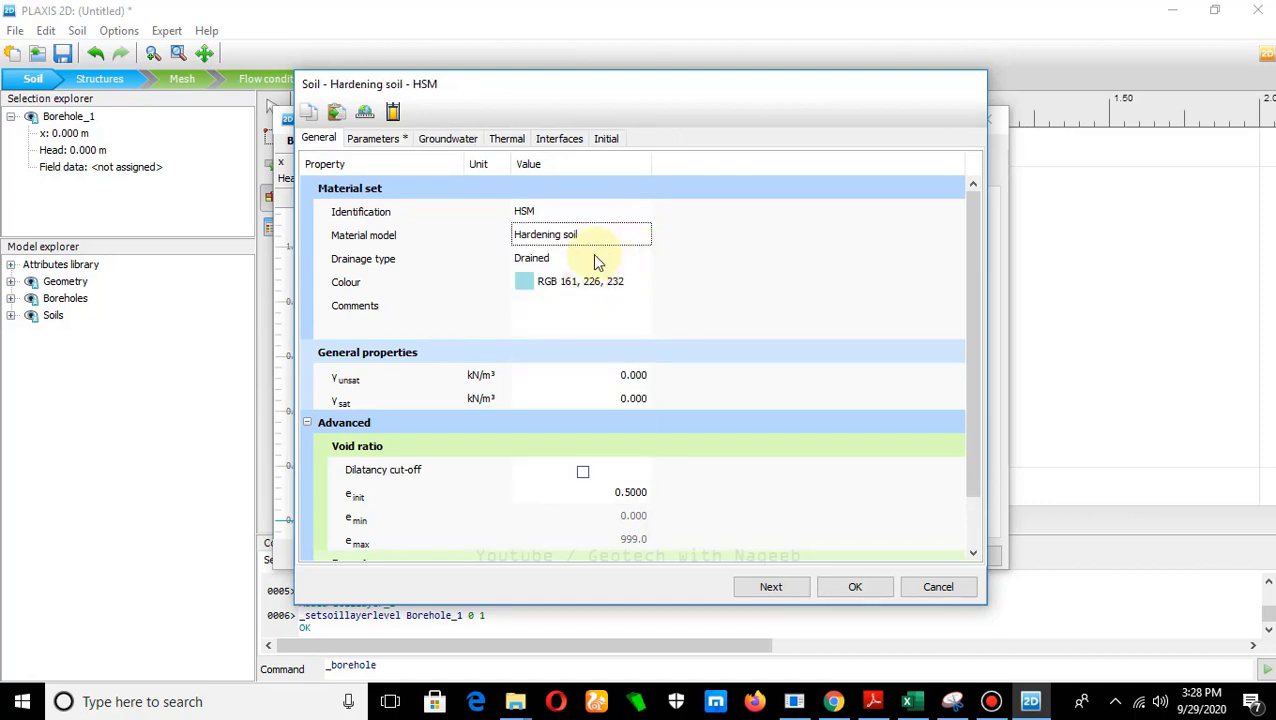
{"action": "left_click", "coordinate": [632, 263]}
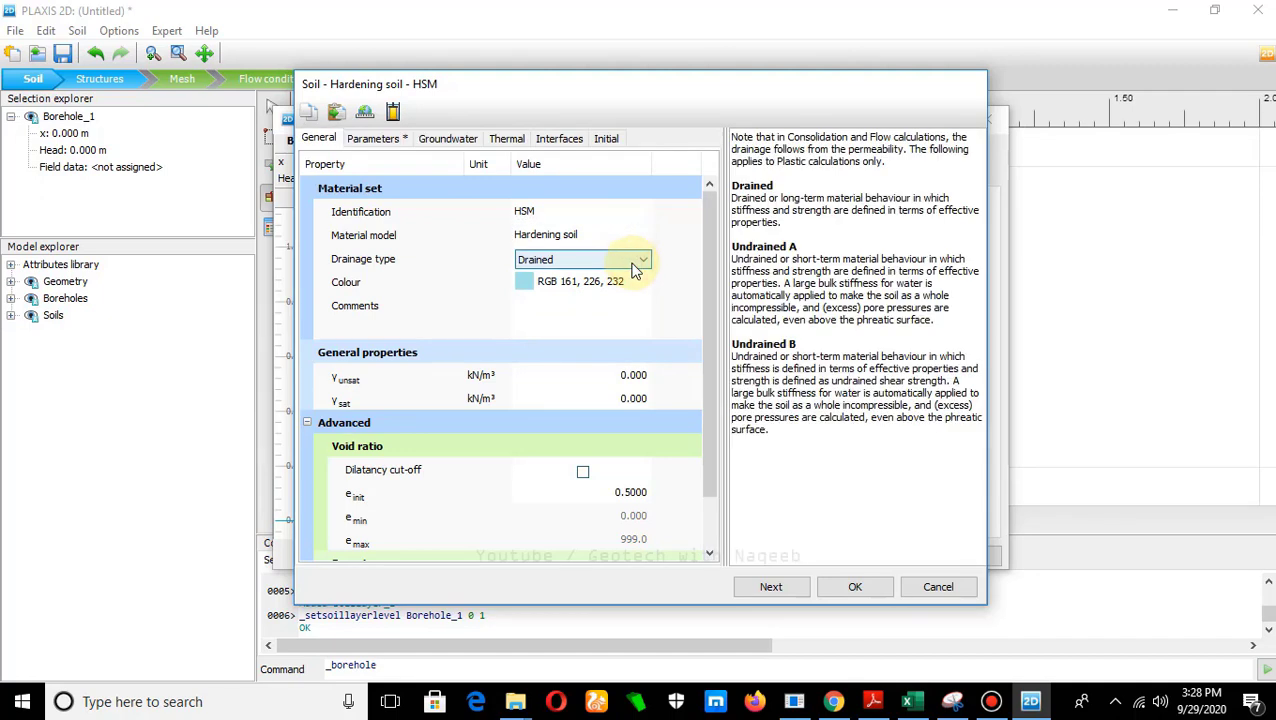
{"action": "left_click", "coordinate": [642, 262]}
{"action": "left_click", "coordinate": [625, 284]}
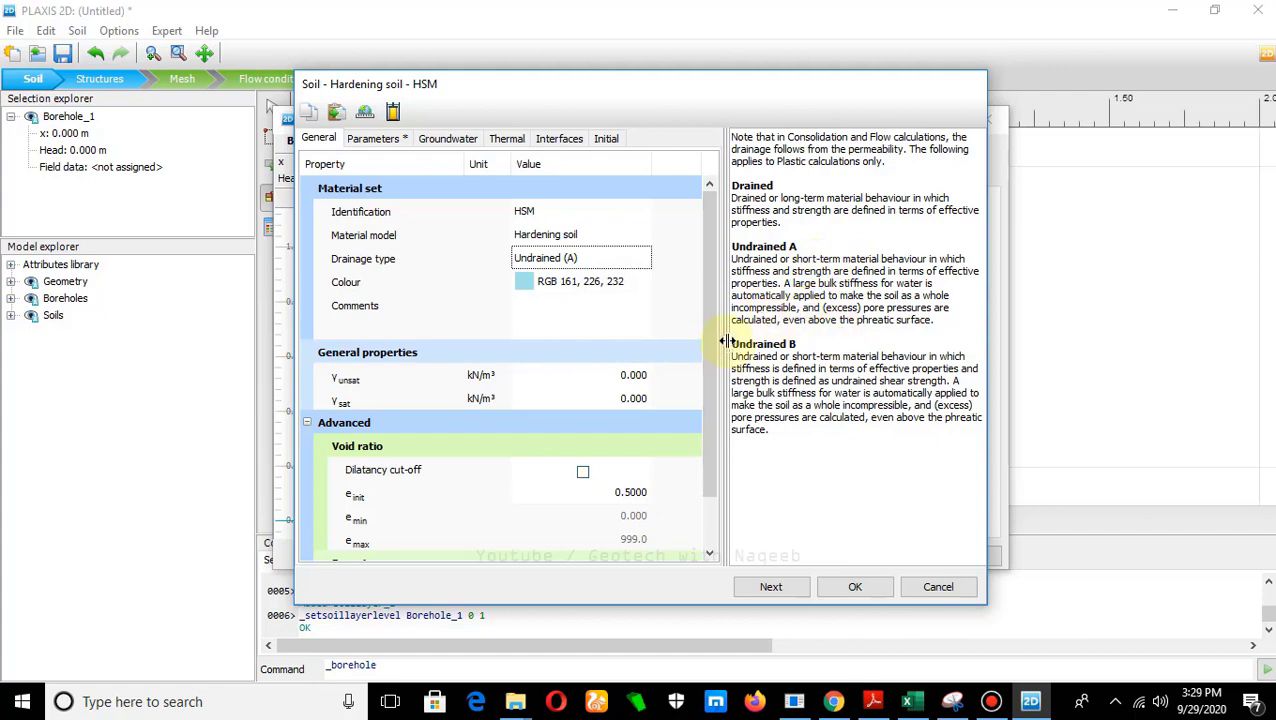
Step: Consult Table 7 in the Bangkok clay paper and set the HSM stiffness to E50ref 690 kN/m², Eoedref 635 kN/m² and power m 1
{"action": "left_click", "coordinate": [873, 701]}
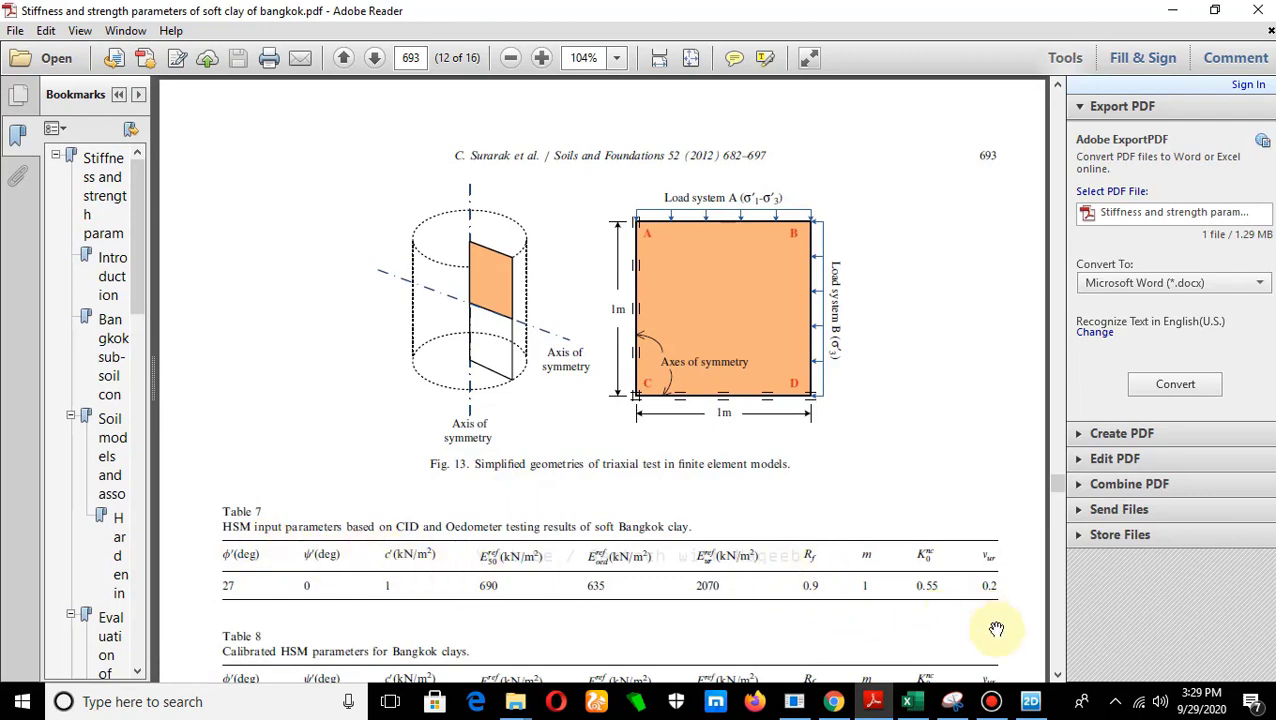
{"action": "left_click", "coordinate": [1030, 701]}
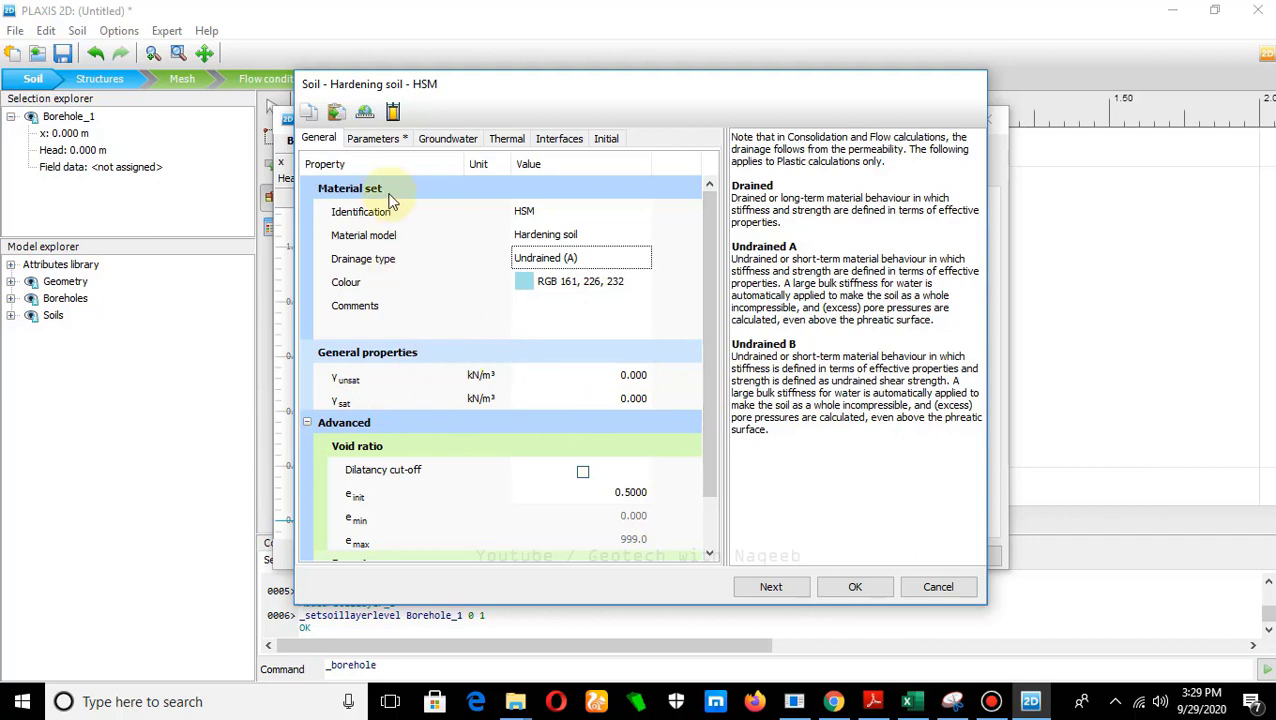
{"action": "left_click", "coordinate": [372, 138]}
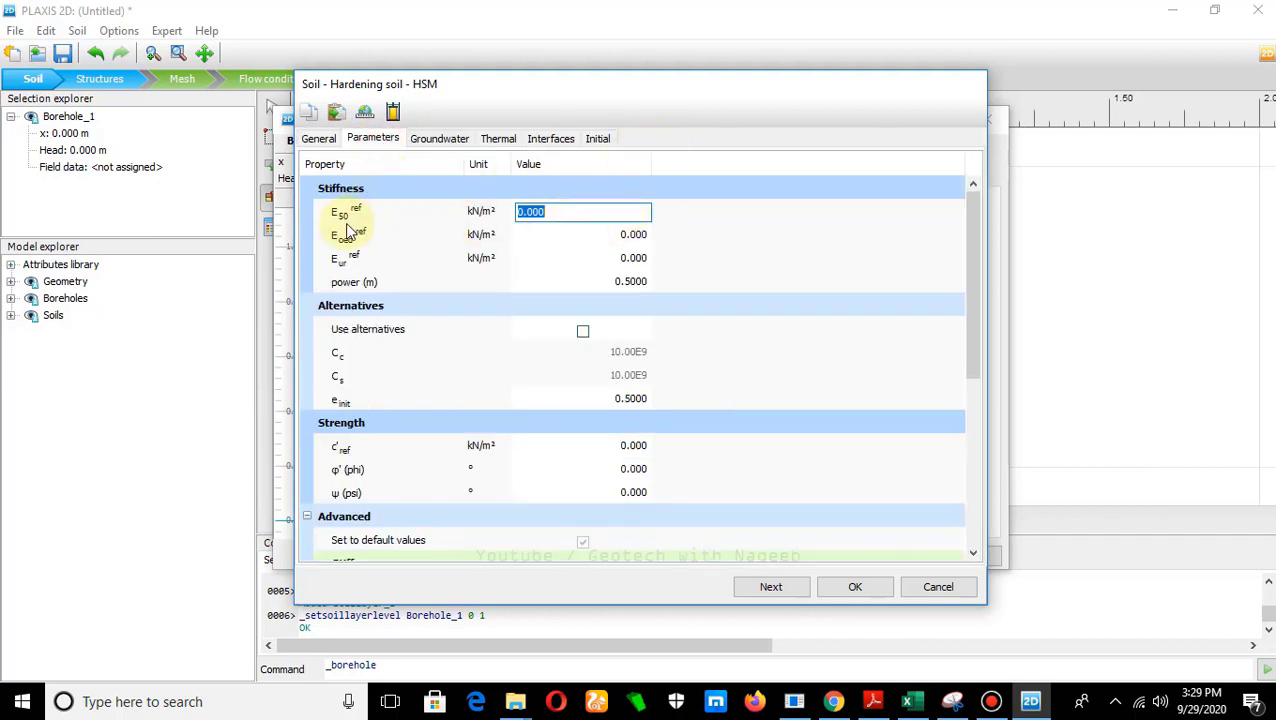
{"action": "type", "text": "690"}
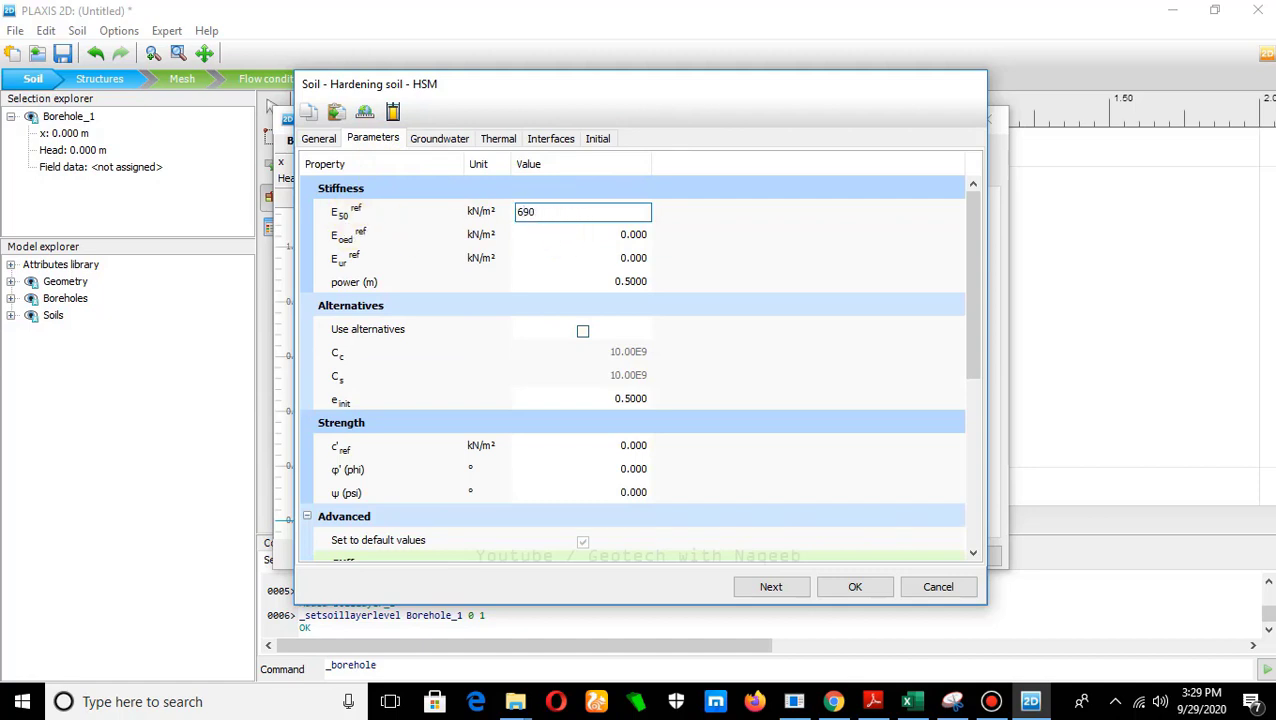
{"action": "left_click", "coordinate": [634, 236]}
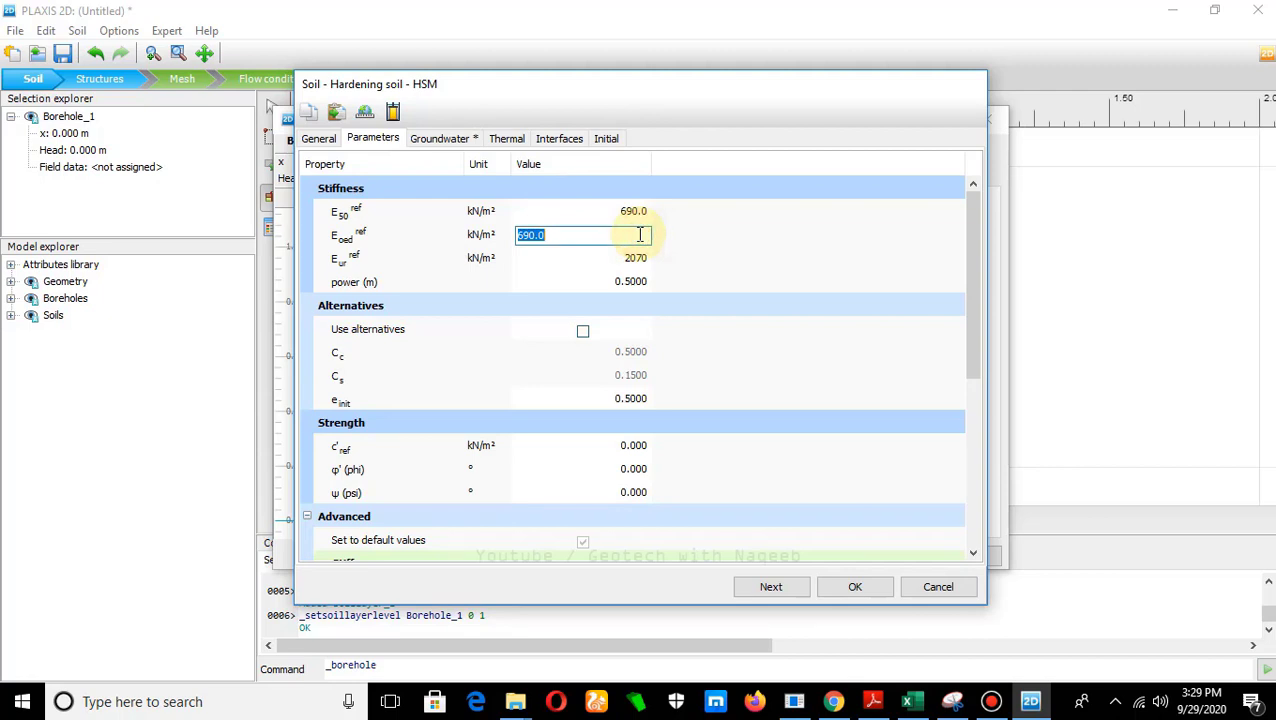
{"action": "type", "text": "635"}
{"action": "left_click", "coordinate": [812, 242]}
{"action": "left_click", "coordinate": [621, 282]}
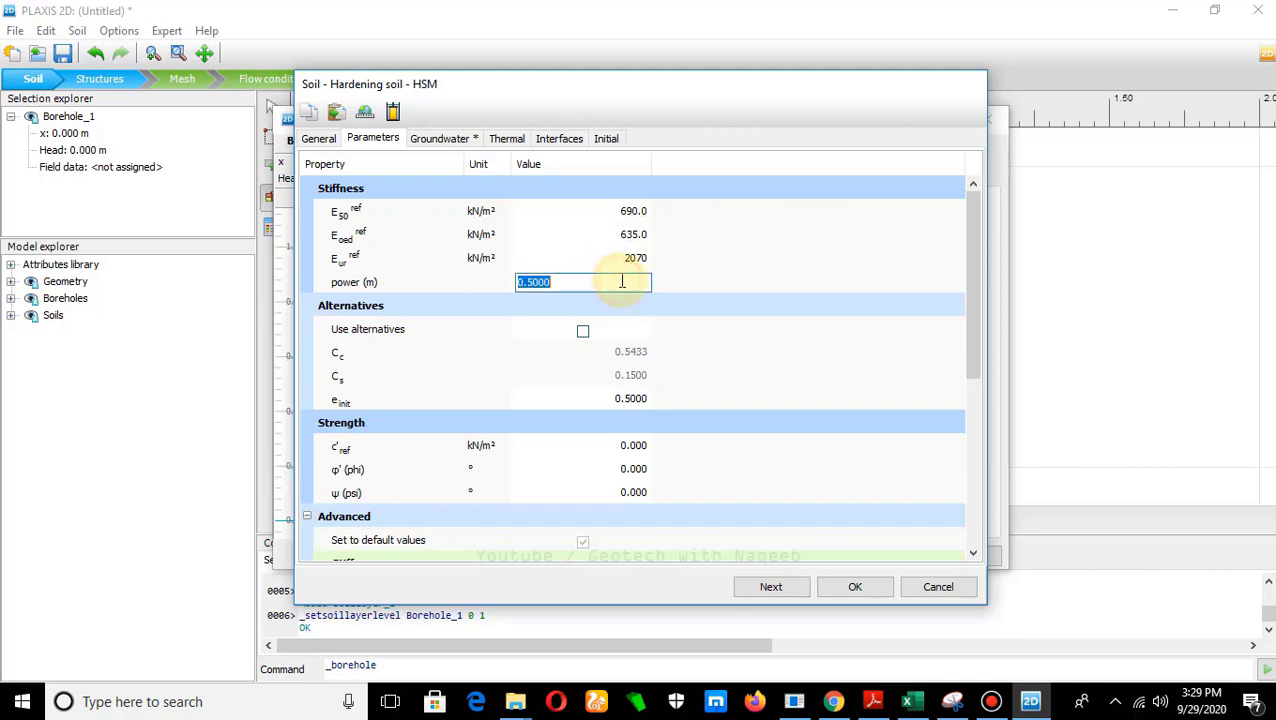
{"action": "type", "text": "1"}
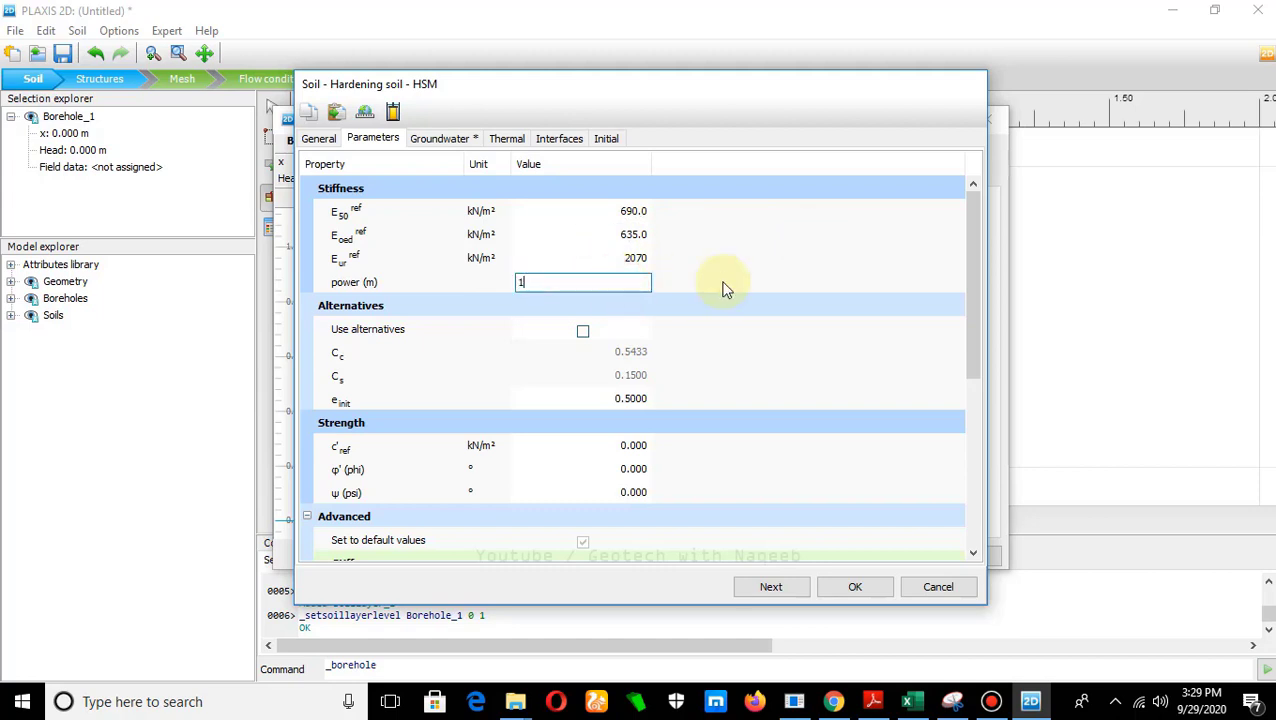
{"action": "left_click", "coordinate": [826, 280]}
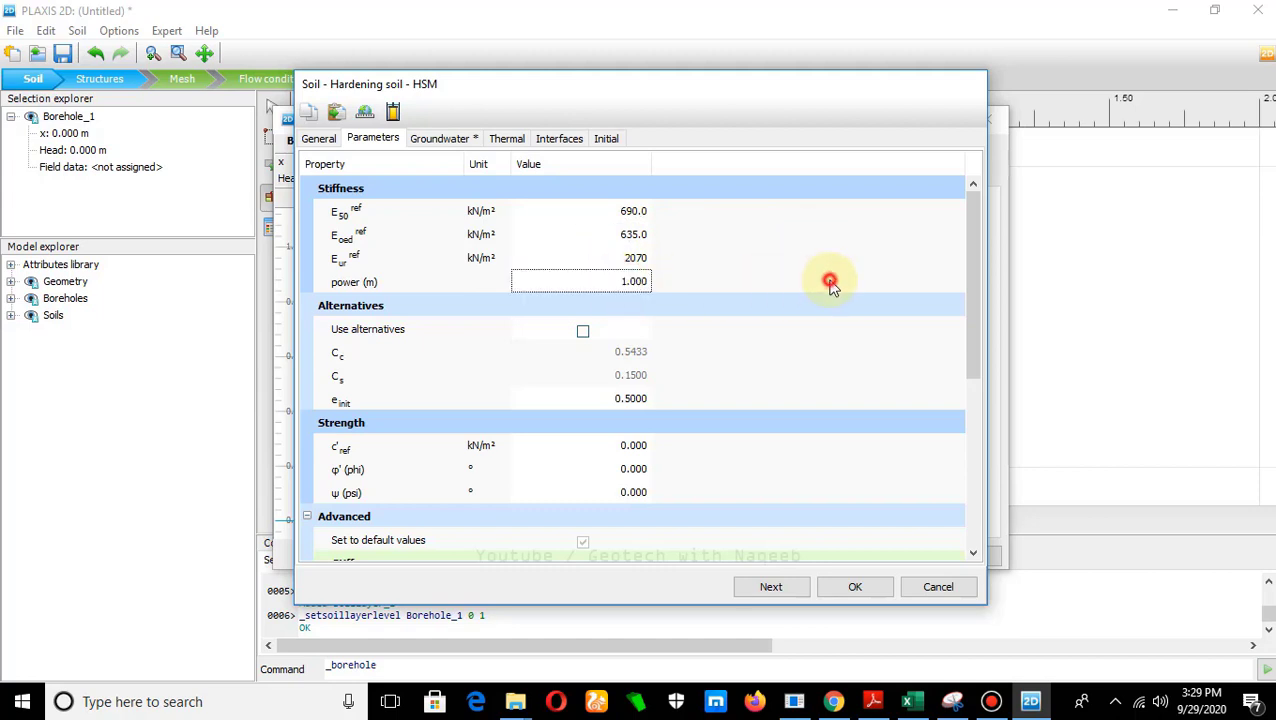
Step: Set the HSM strength to c'ref 1 kN/m² and phi' 27°, and accept the material set
{"action": "left_click", "coordinate": [636, 446]}
{"action": "type", "text": "1"}
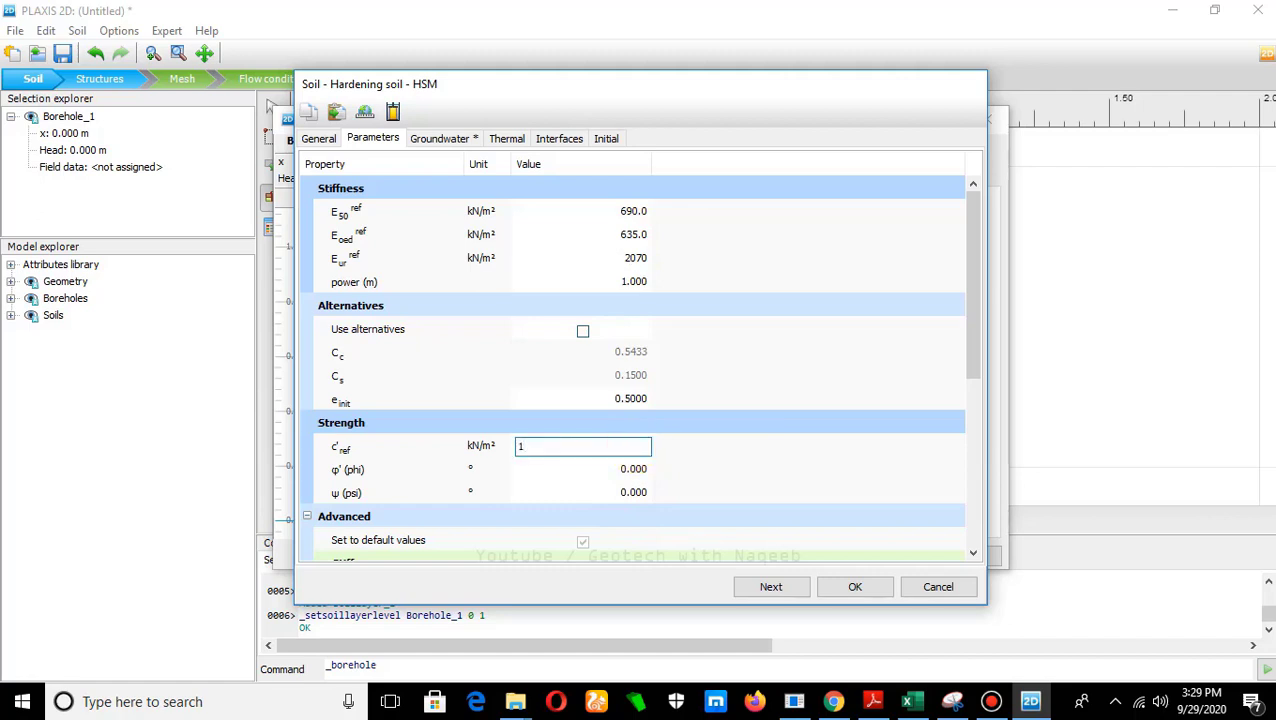
{"action": "left_click", "coordinate": [628, 470]}
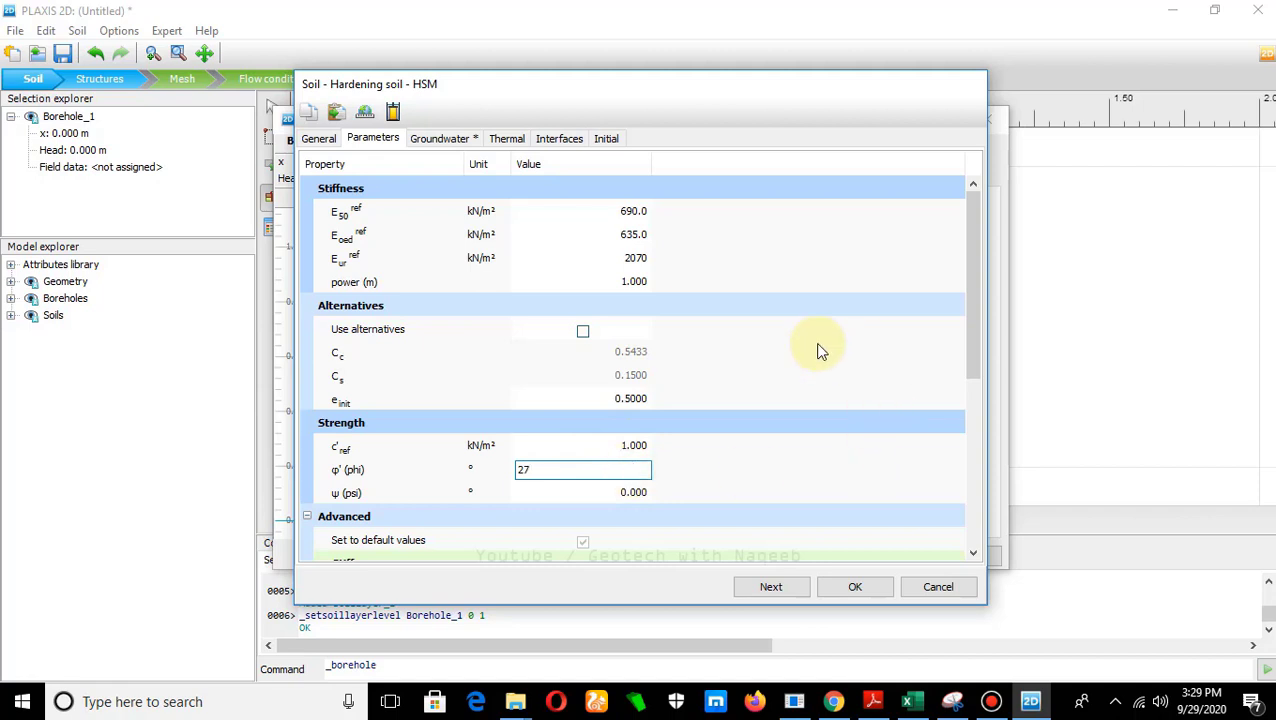
{"action": "left_click", "coordinate": [854, 588]}
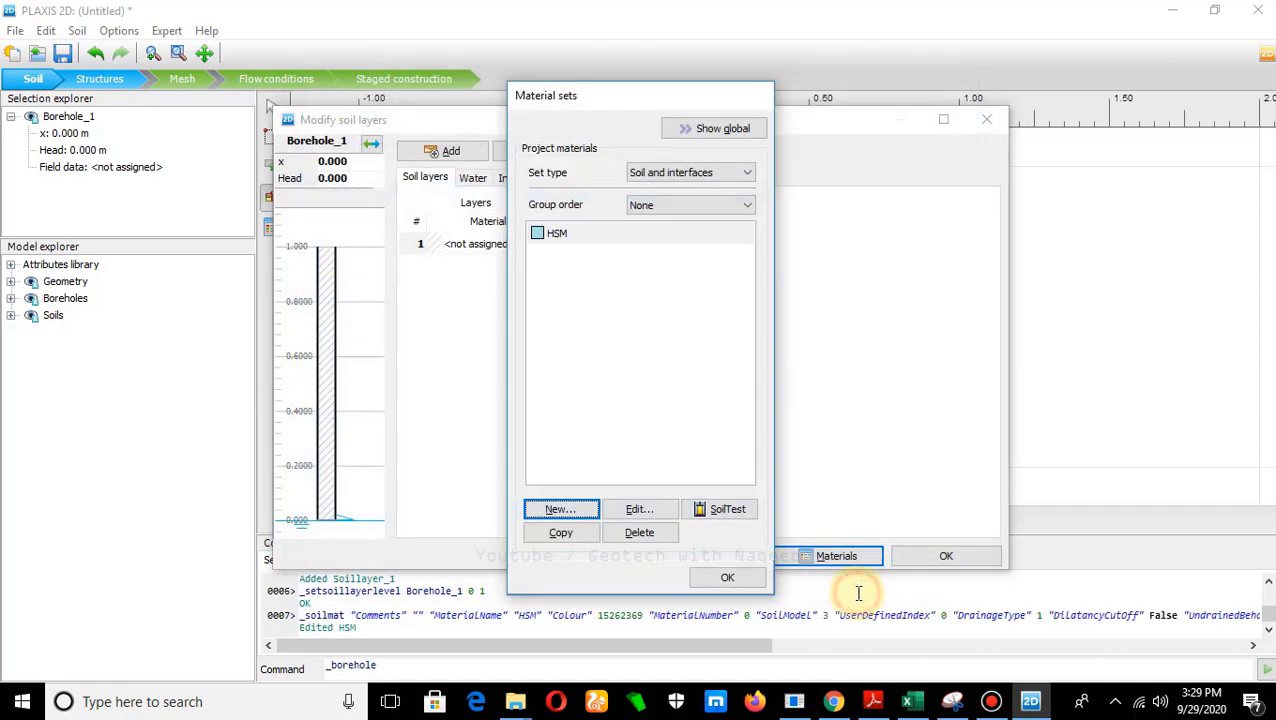
{"action": "left_click", "coordinate": [728, 579]}
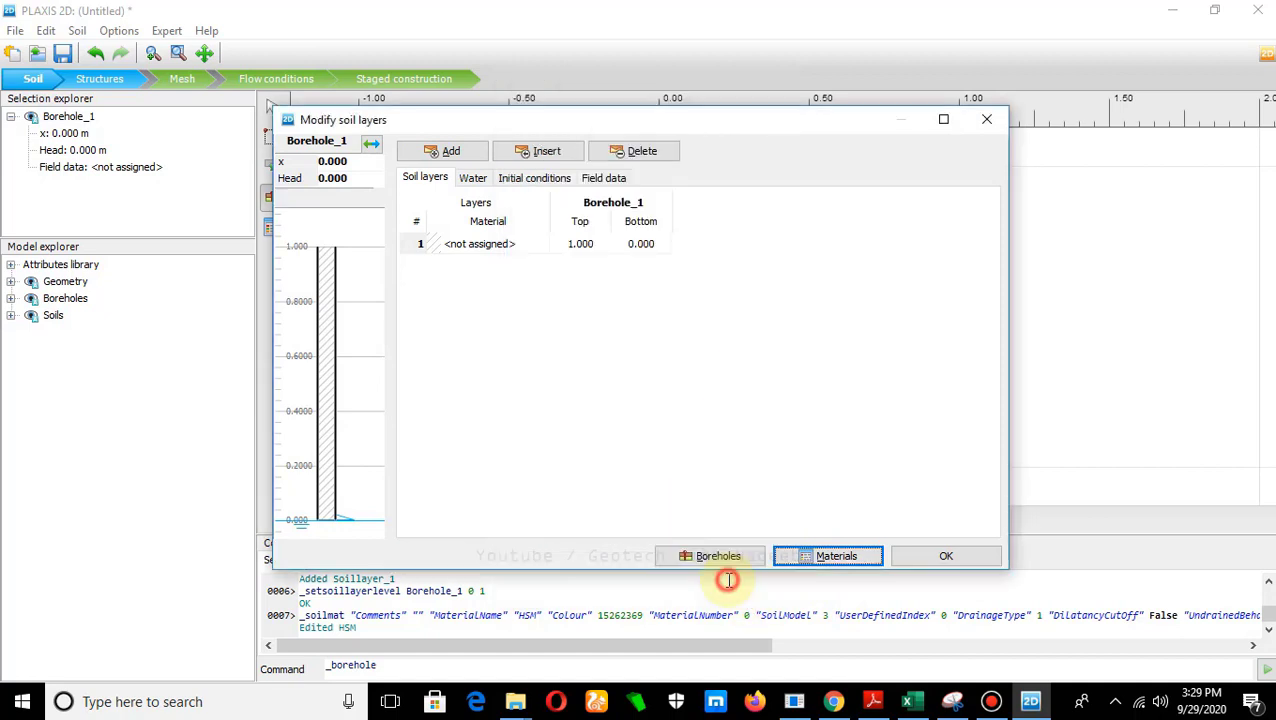
Step: Assign the HSM material to soil layer 1 of the borehole and accept the soil layers
{"action": "left_click", "coordinate": [481, 255]}
{"action": "left_click", "coordinate": [524, 246]}
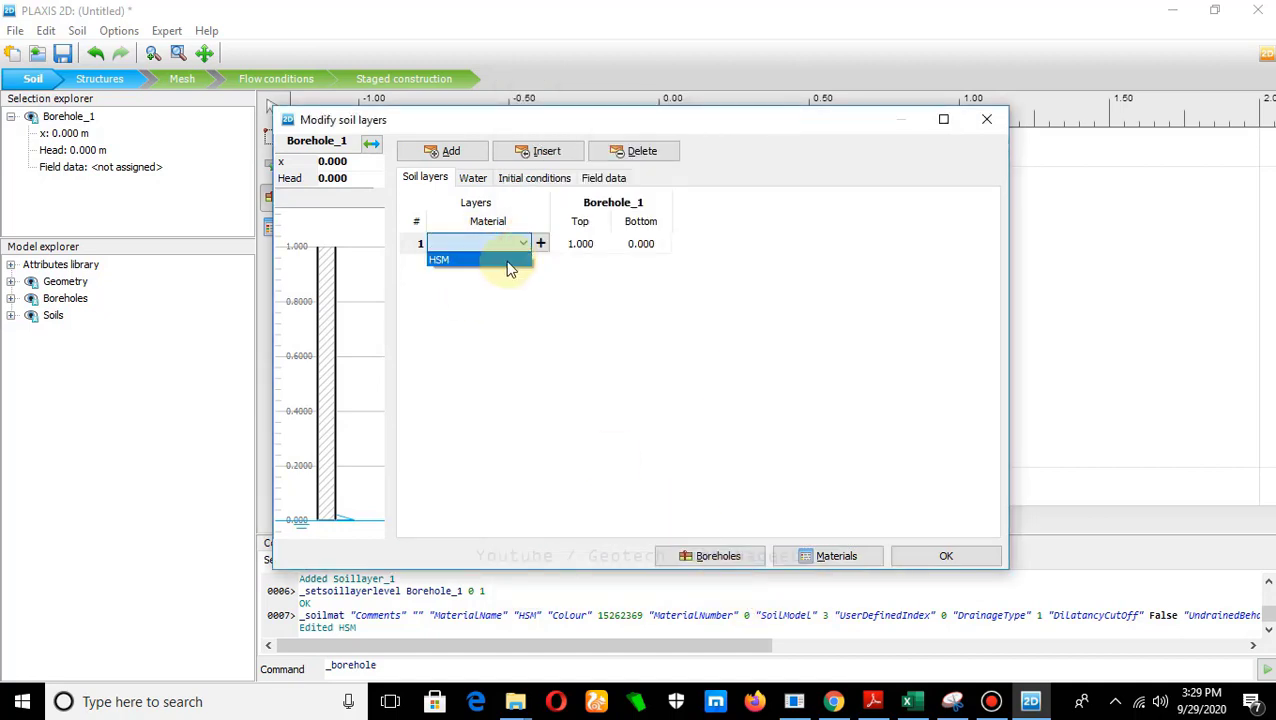
{"action": "left_click", "coordinate": [507, 262]}
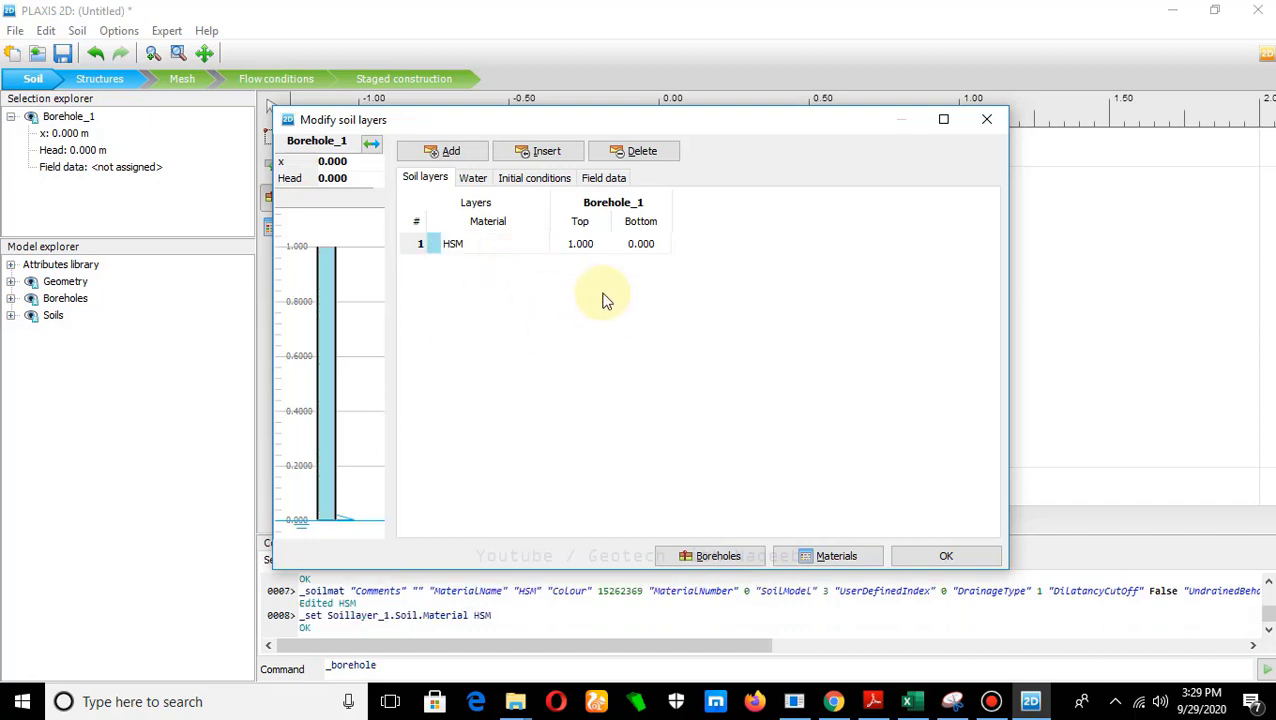
{"action": "left_click", "coordinate": [945, 558]}
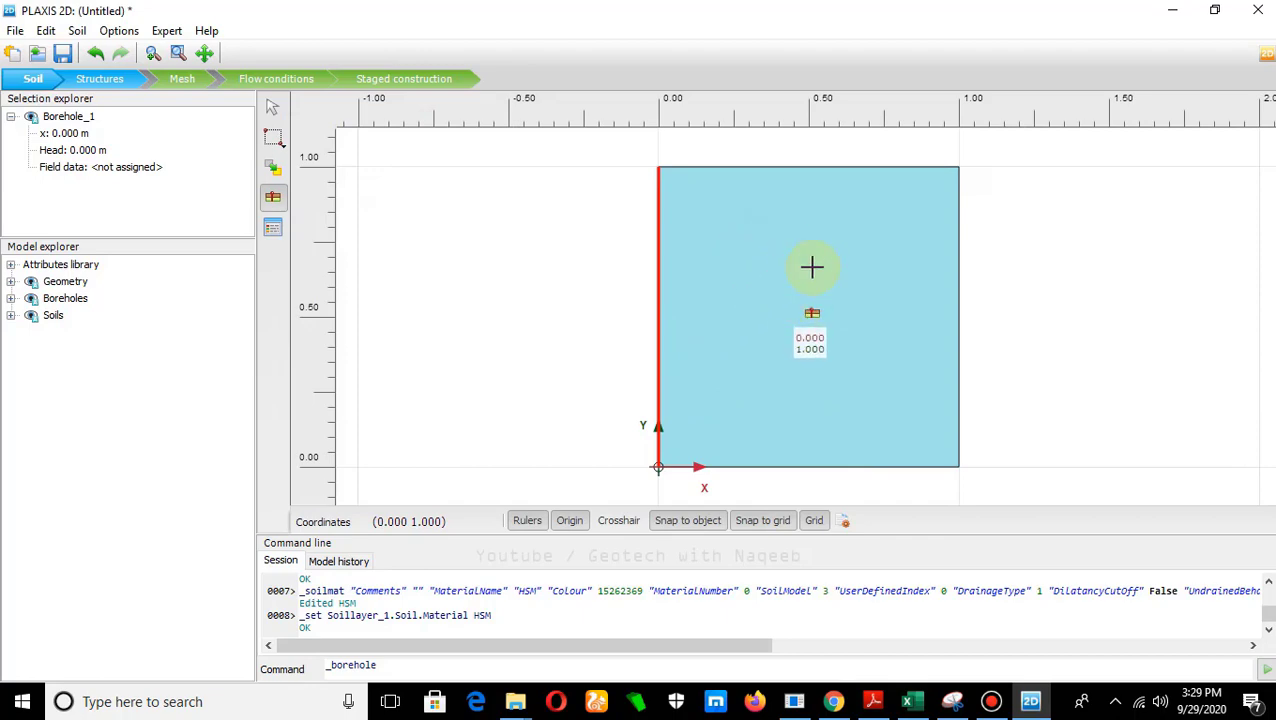
Step: Following the paper's Fig. 13, create line loads along the soil's top edge from (0, 1) to (1, 1) and its right edge down to (1, 0)
{"action": "left_click", "coordinate": [873, 701]}
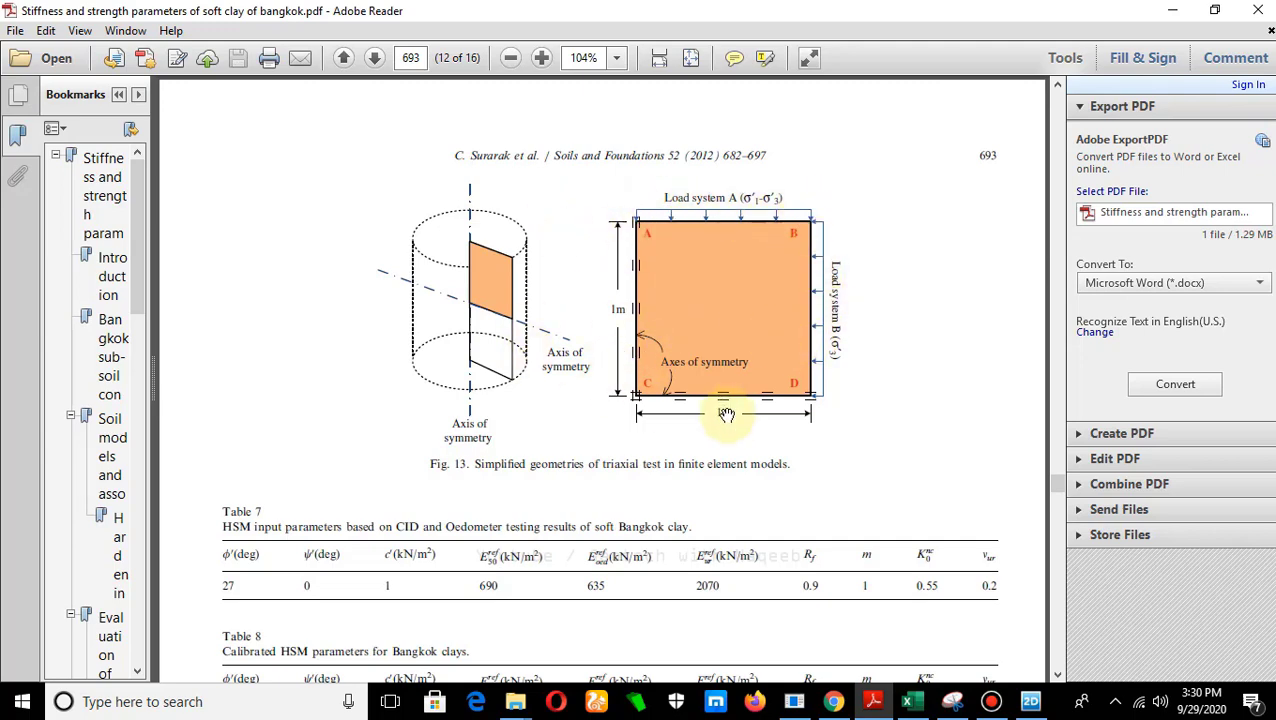
{"action": "left_click", "coordinate": [1030, 701]}
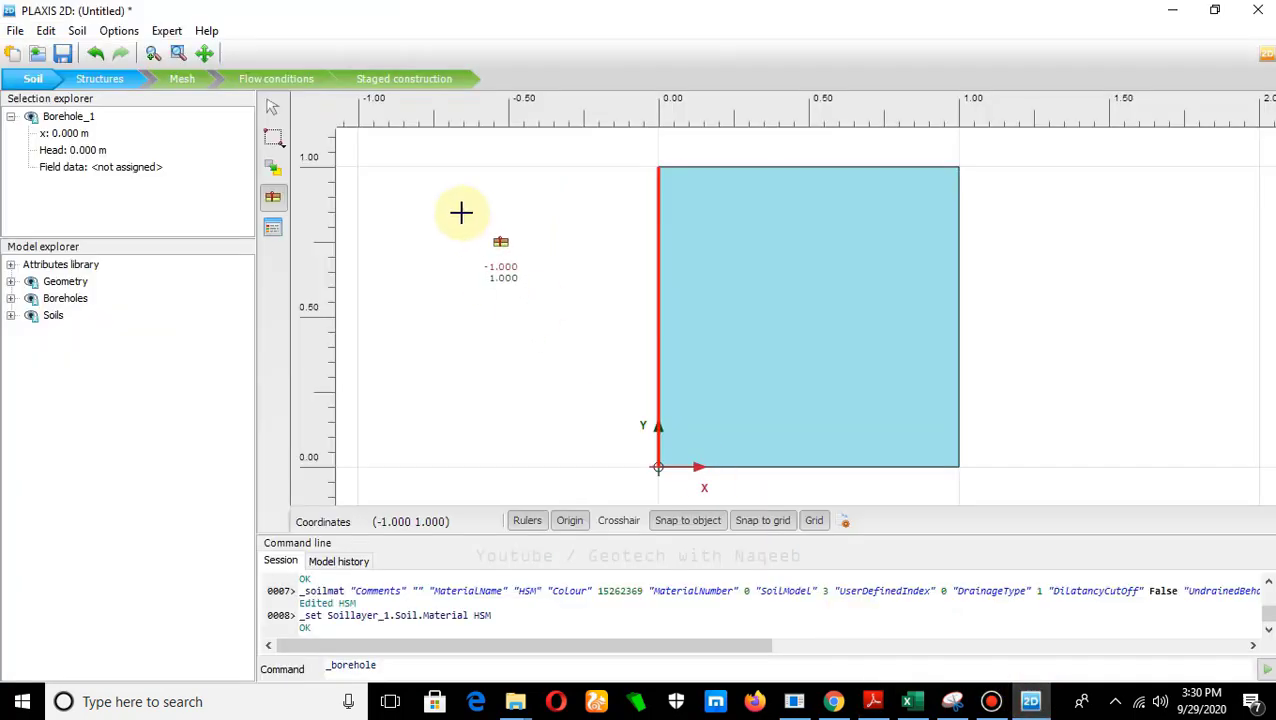
{"action": "left_click", "coordinate": [100, 80]}
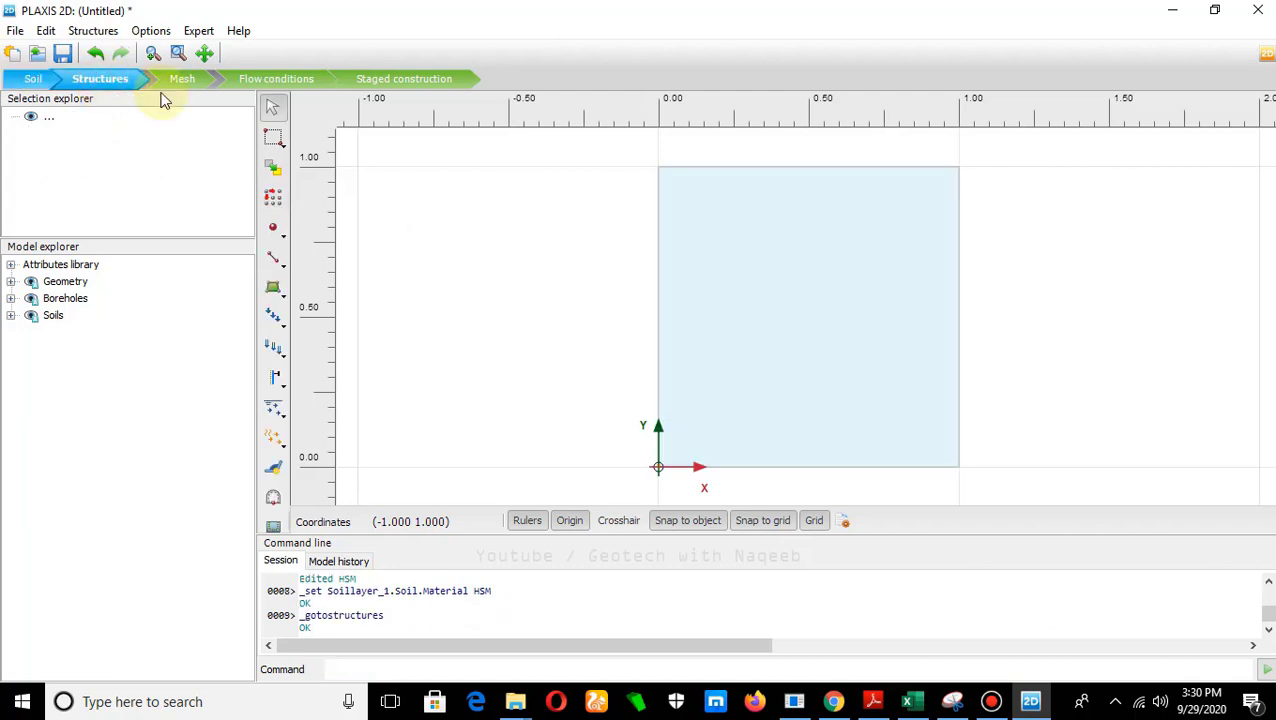
{"action": "left_click", "coordinate": [284, 333]}
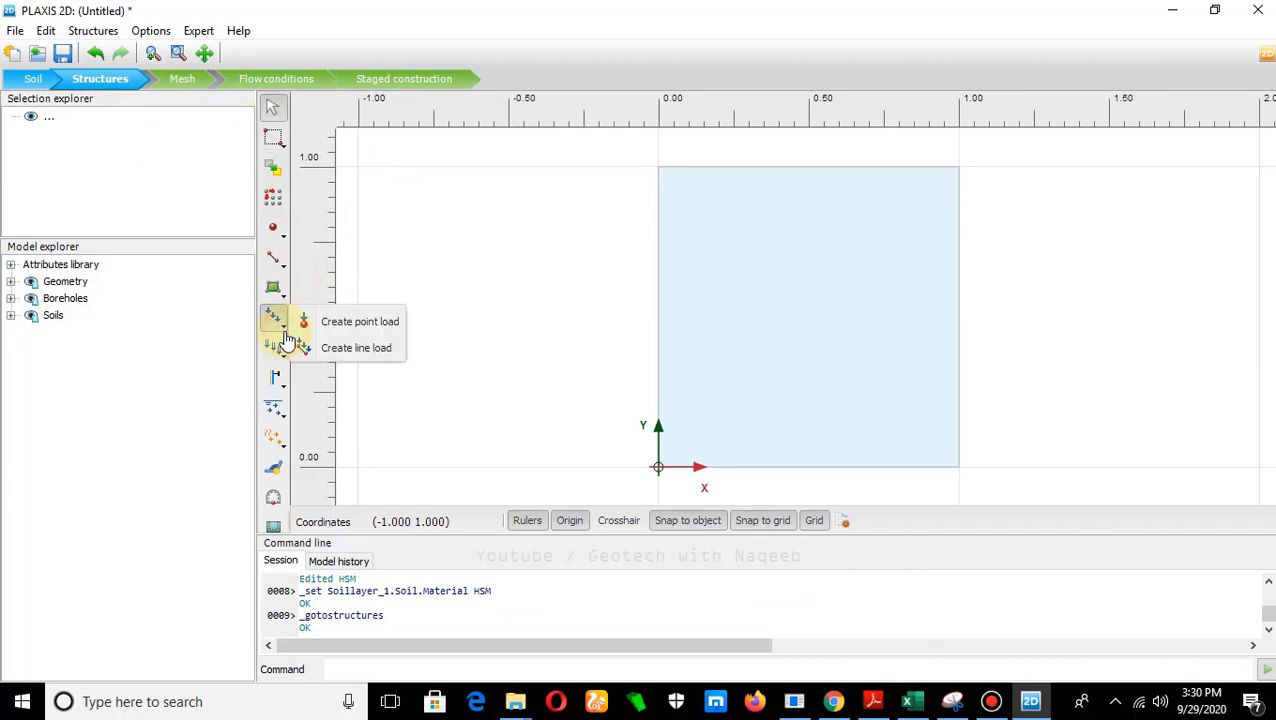
{"action": "left_click", "coordinate": [356, 350]}
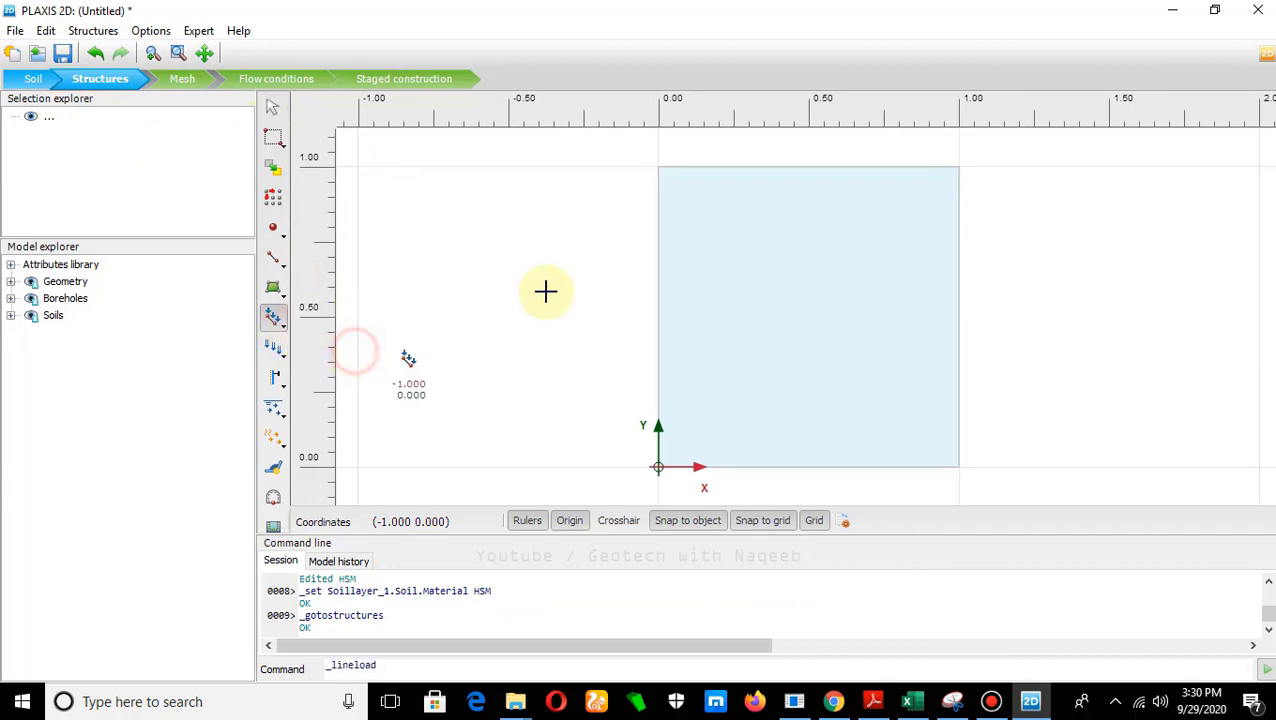
{"action": "left_click", "coordinate": [657, 166]}
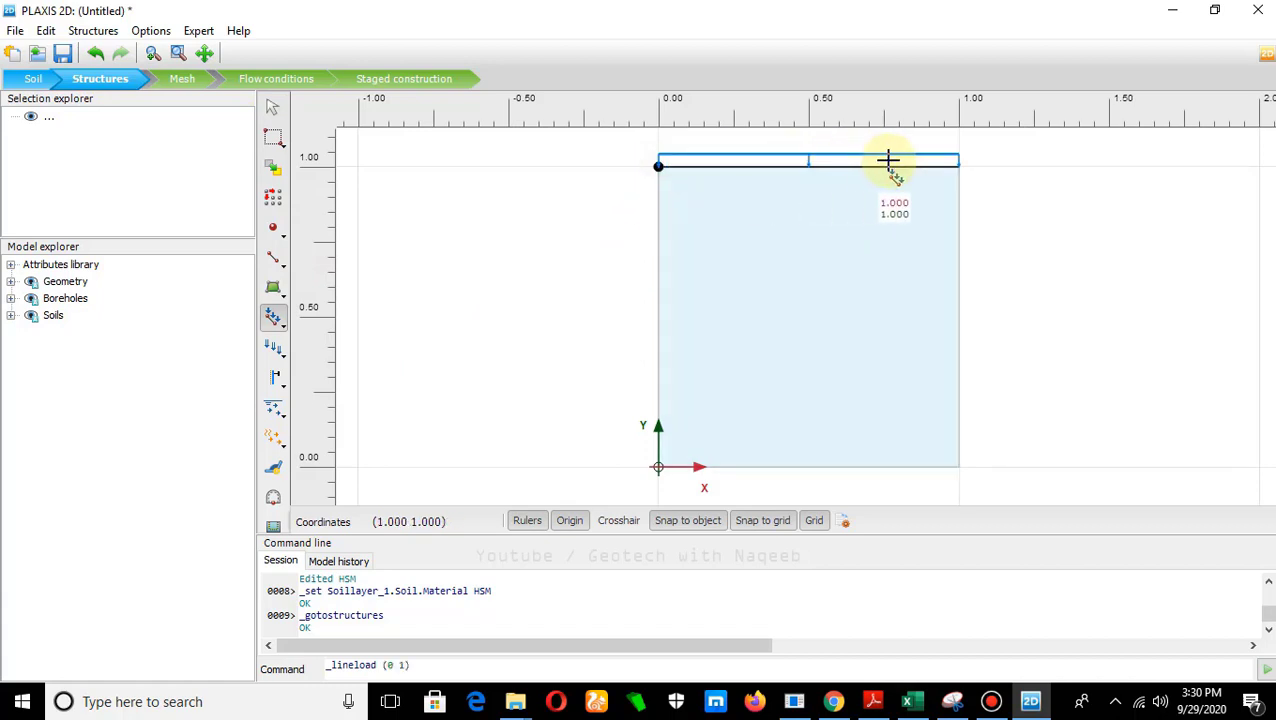
{"action": "left_click", "coordinate": [952, 162]}
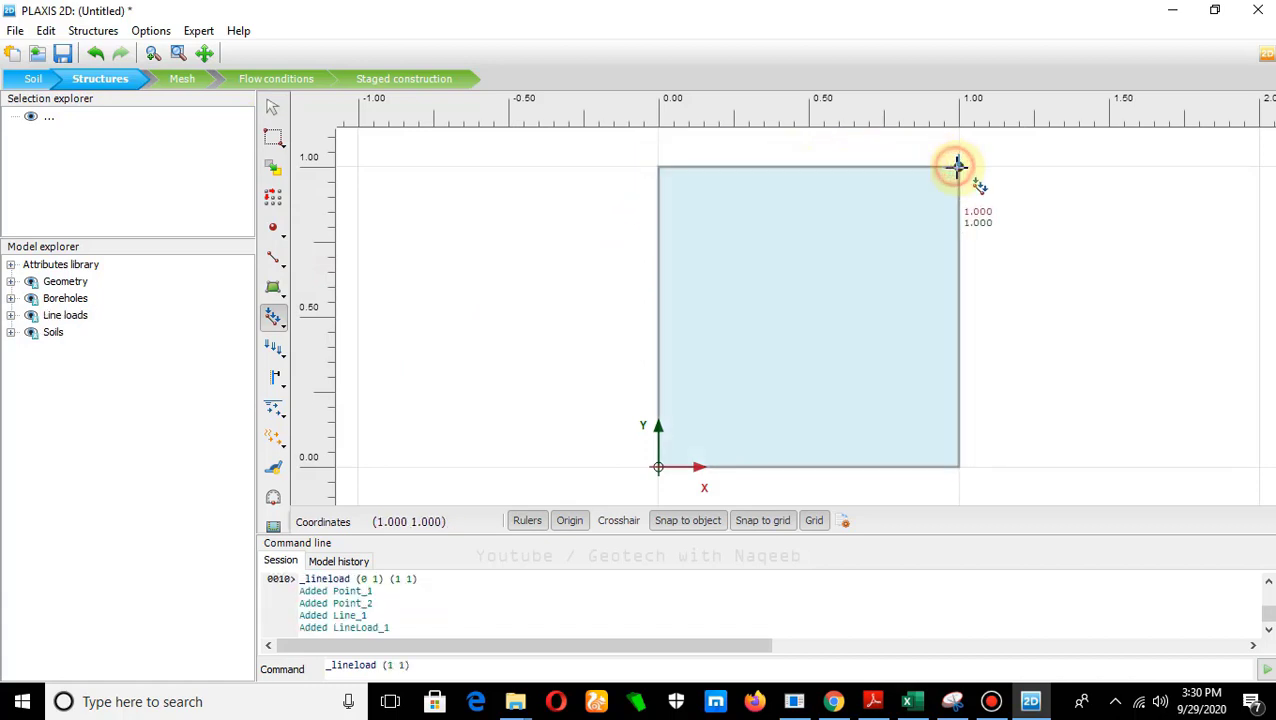
{"action": "left_click", "coordinate": [960, 466]}
{"action": "right_click", "coordinate": [960, 466]}
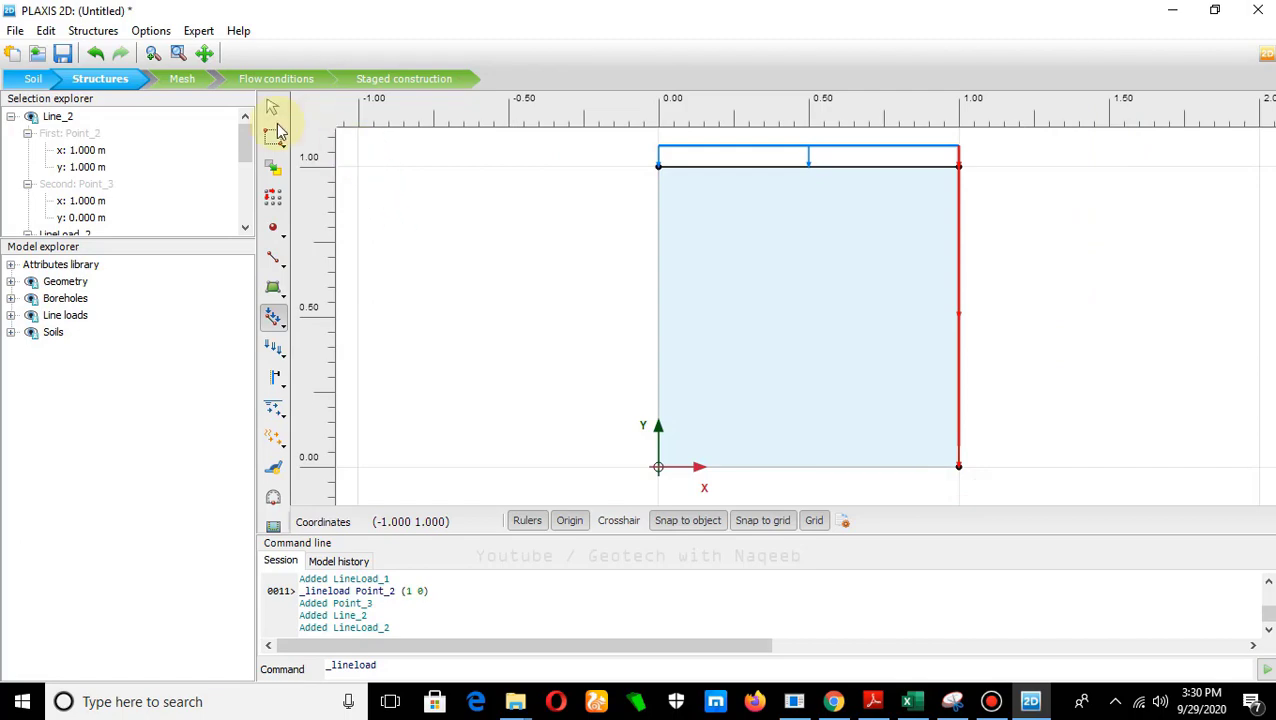
{"action": "left_click", "coordinate": [278, 115]}
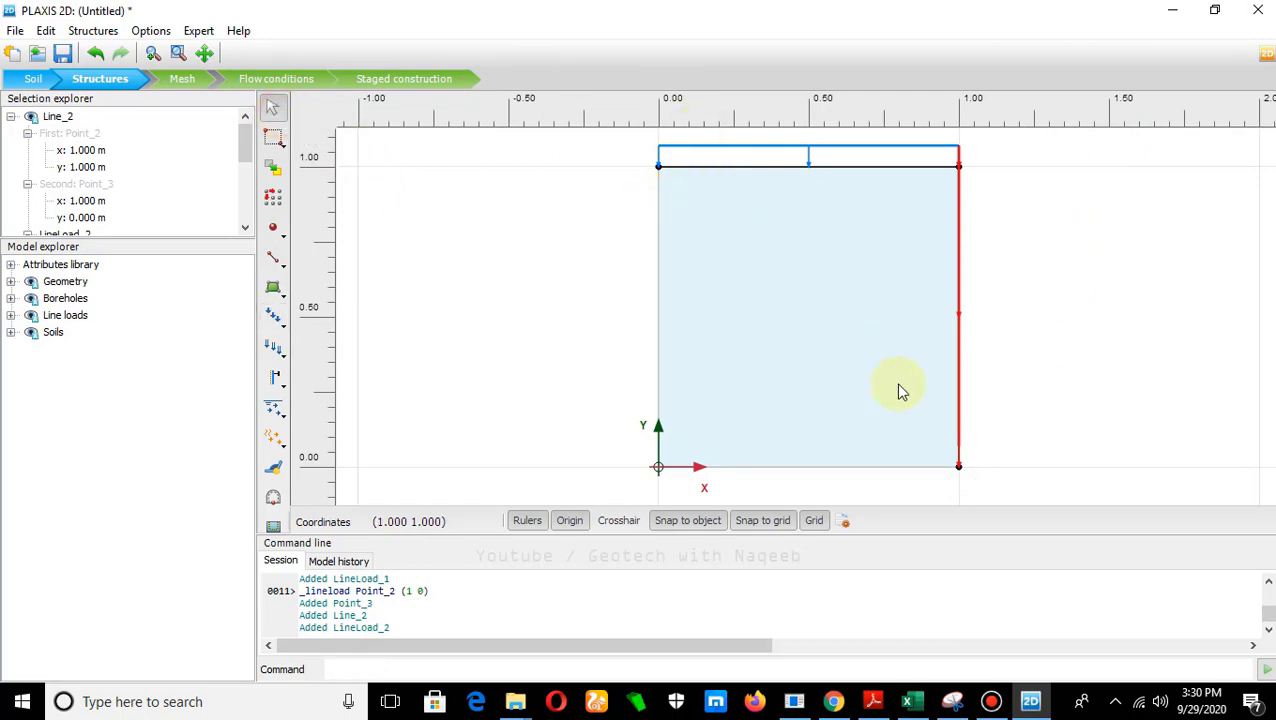
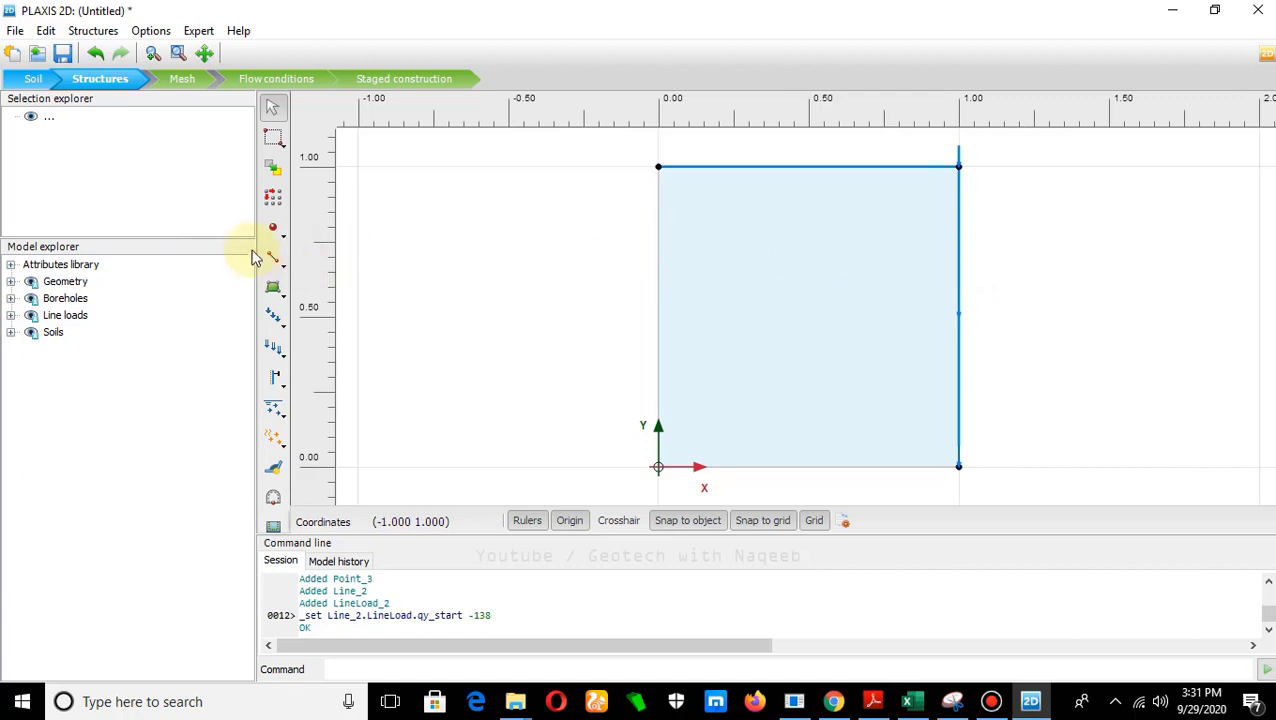
Step: Set the vertical component qy,start,ref of the line load on the soil's top edge to -138 kN/m/m
{"action": "left_click", "coordinate": [744, 168]}
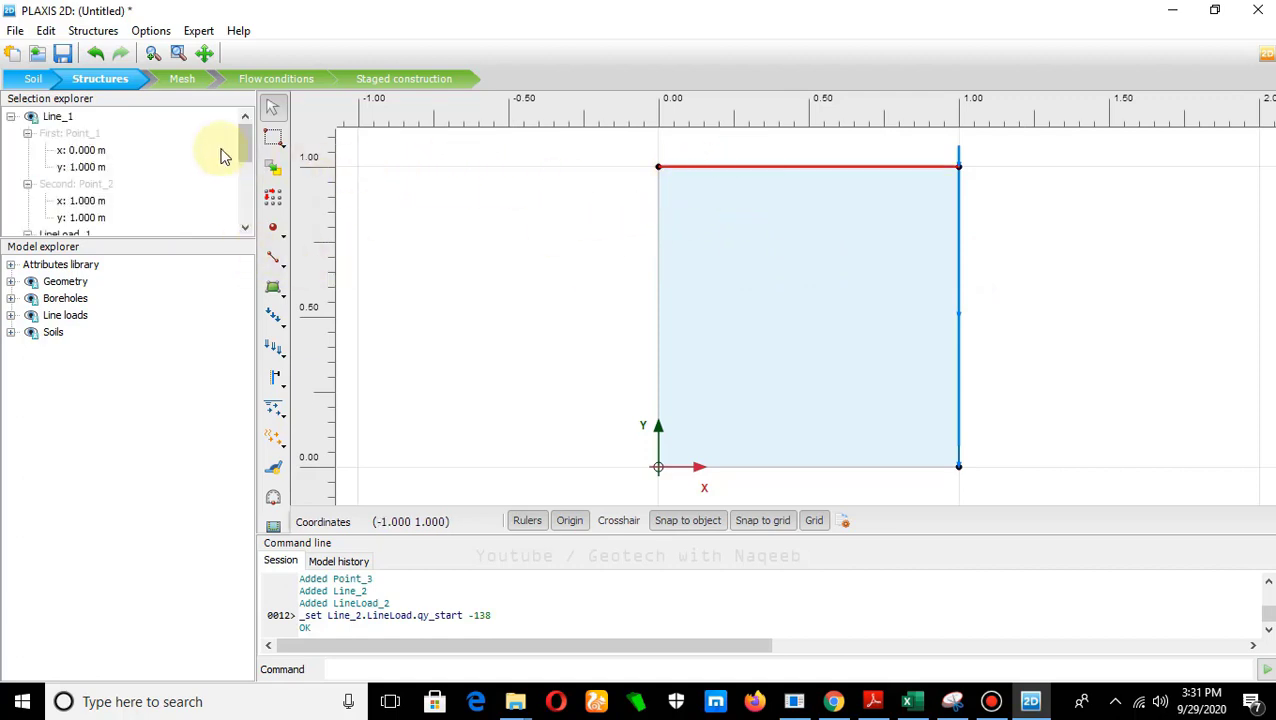
{"action": "left_click_drag", "start_coordinate": [252, 155], "coordinate": [271, 181]}
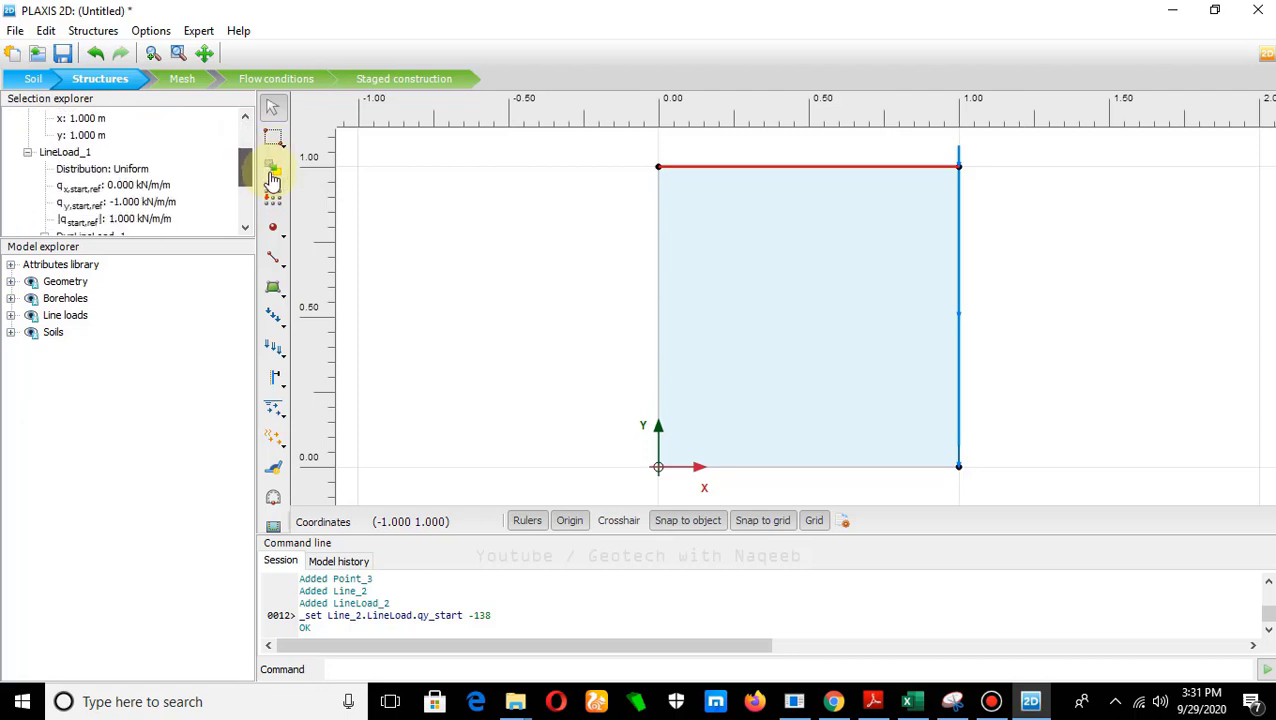
{"action": "left_click", "coordinate": [137, 202]}
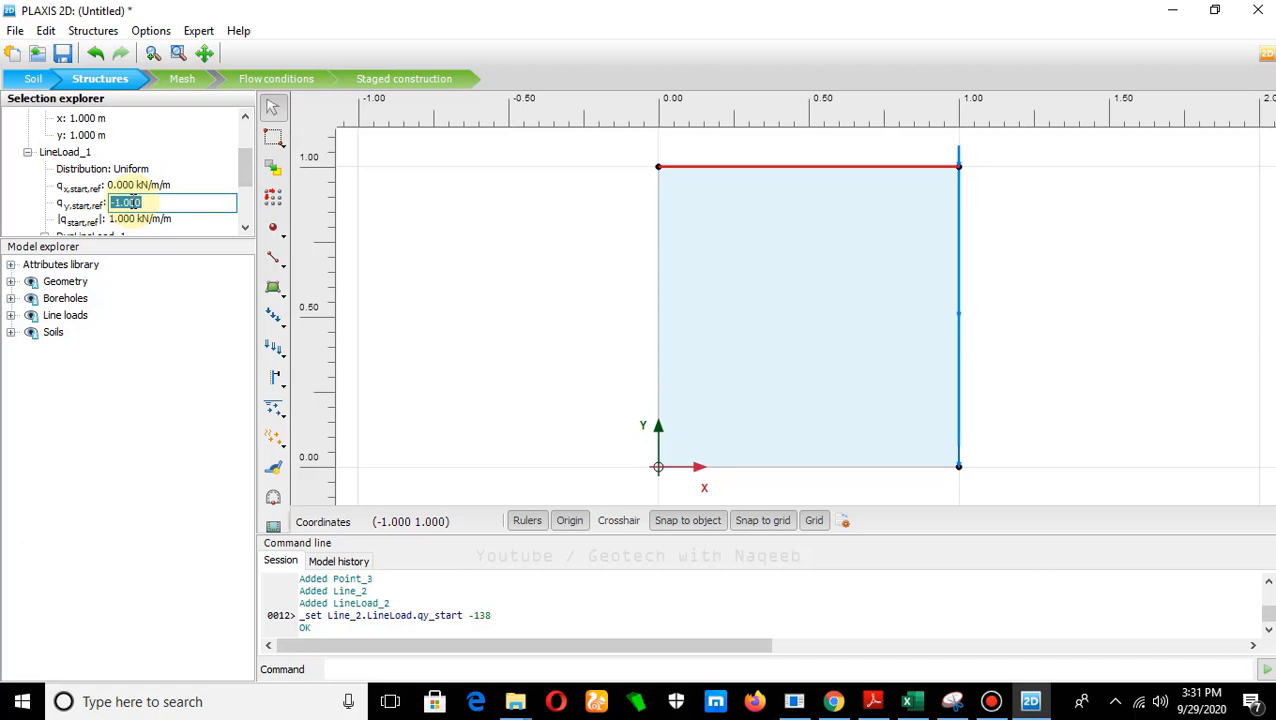
{"action": "type", "text": "-1"}
{"action": "left_click", "coordinate": [388, 245]}
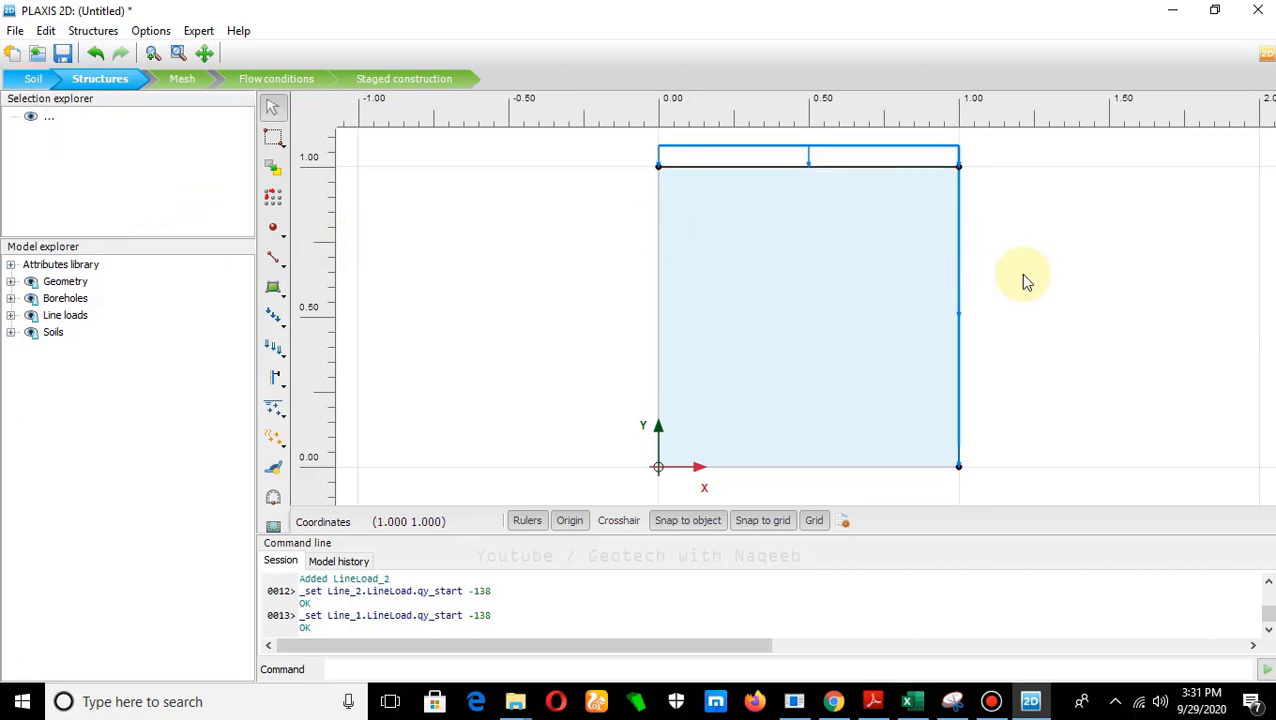
Step: Set the line load on the soil's right edge to qy,start,ref 0 and qx,start,ref -138 kN/m/m
{"action": "left_click", "coordinate": [960, 305]}
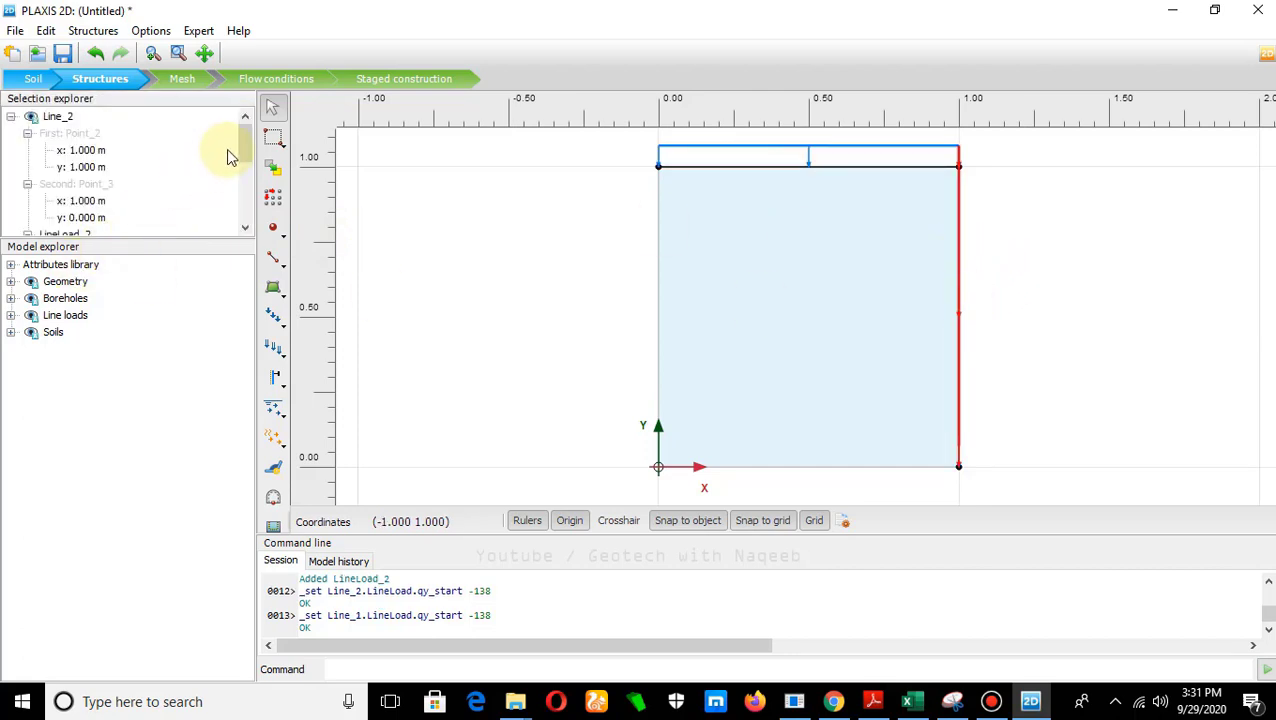
{"action": "left_click_drag", "start_coordinate": [242, 142], "coordinate": [242, 177]}
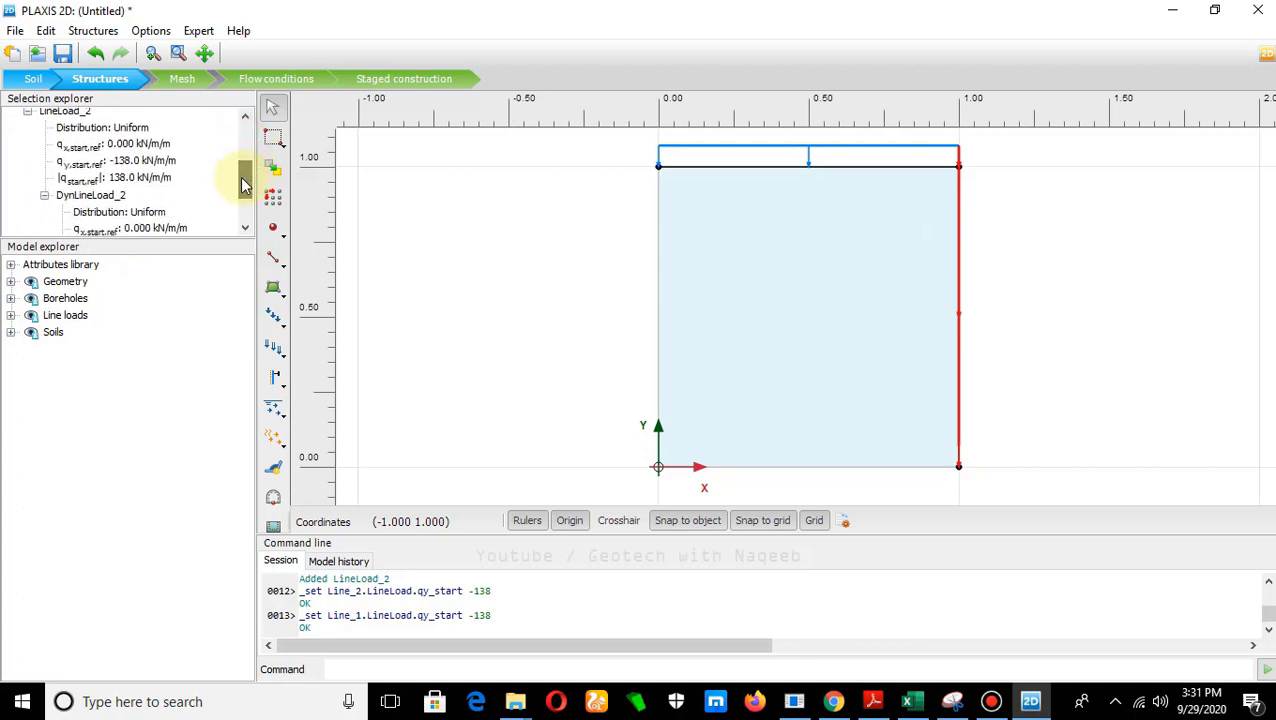
{"action": "left_click", "coordinate": [126, 162]}
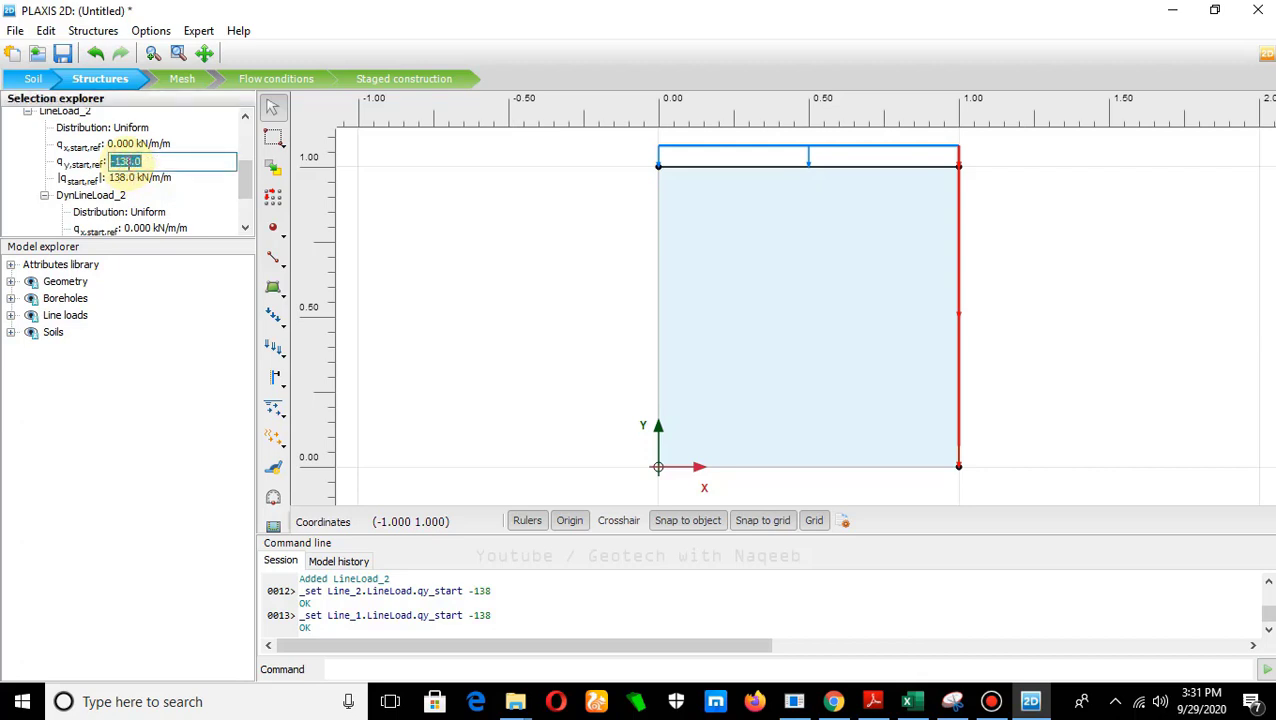
{"action": "type", "text": "0"}
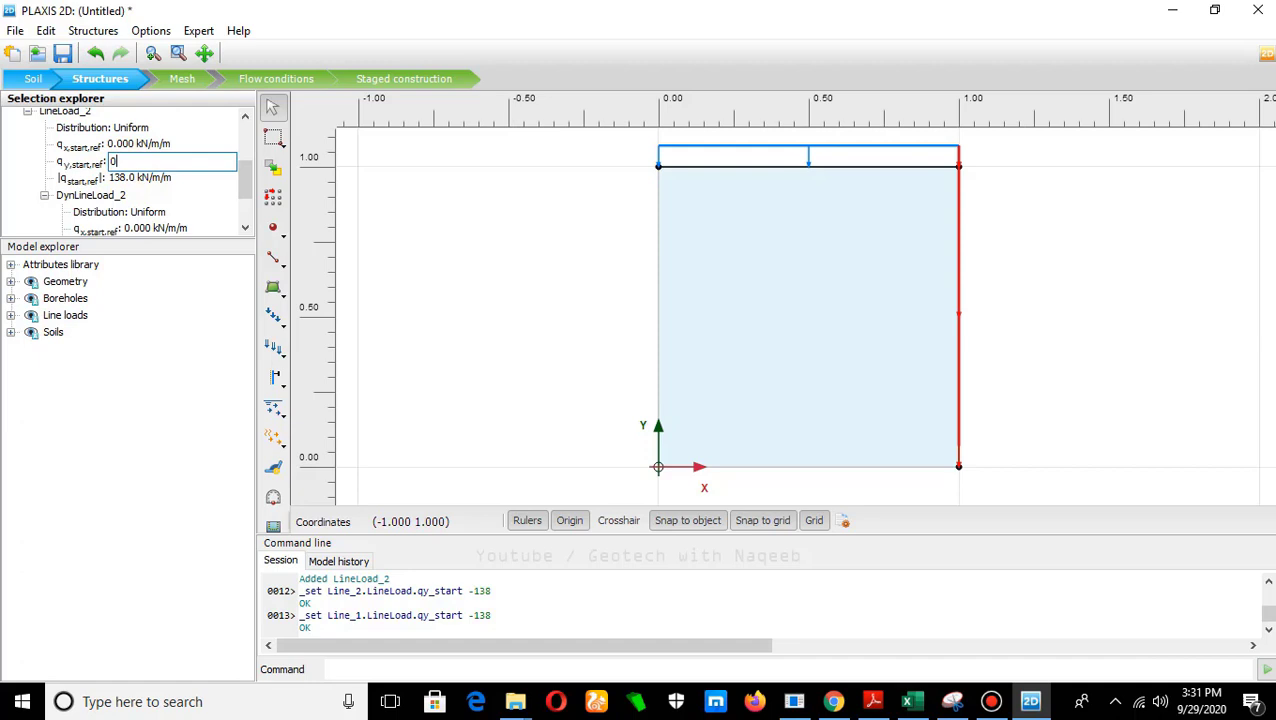
{"action": "left_click", "coordinate": [126, 177]}
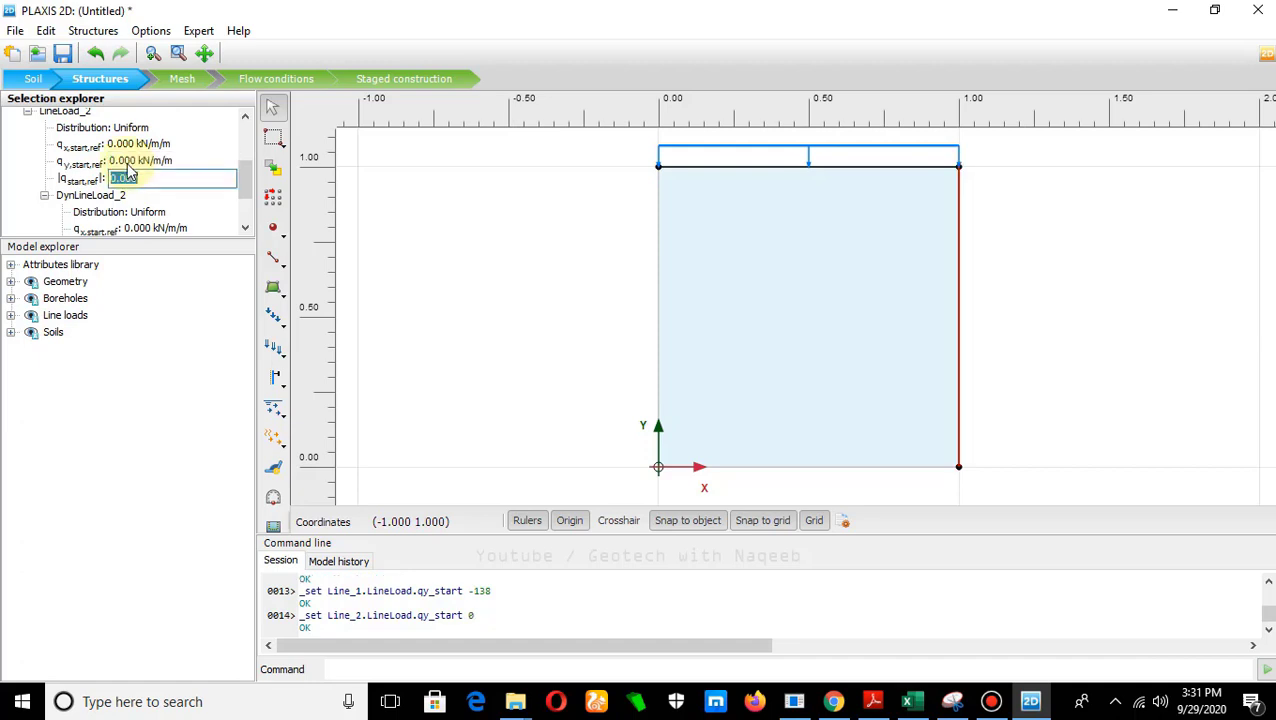
{"action": "key", "text": "shift+Tab"}
{"action": "key", "text": "shift+Tab"}
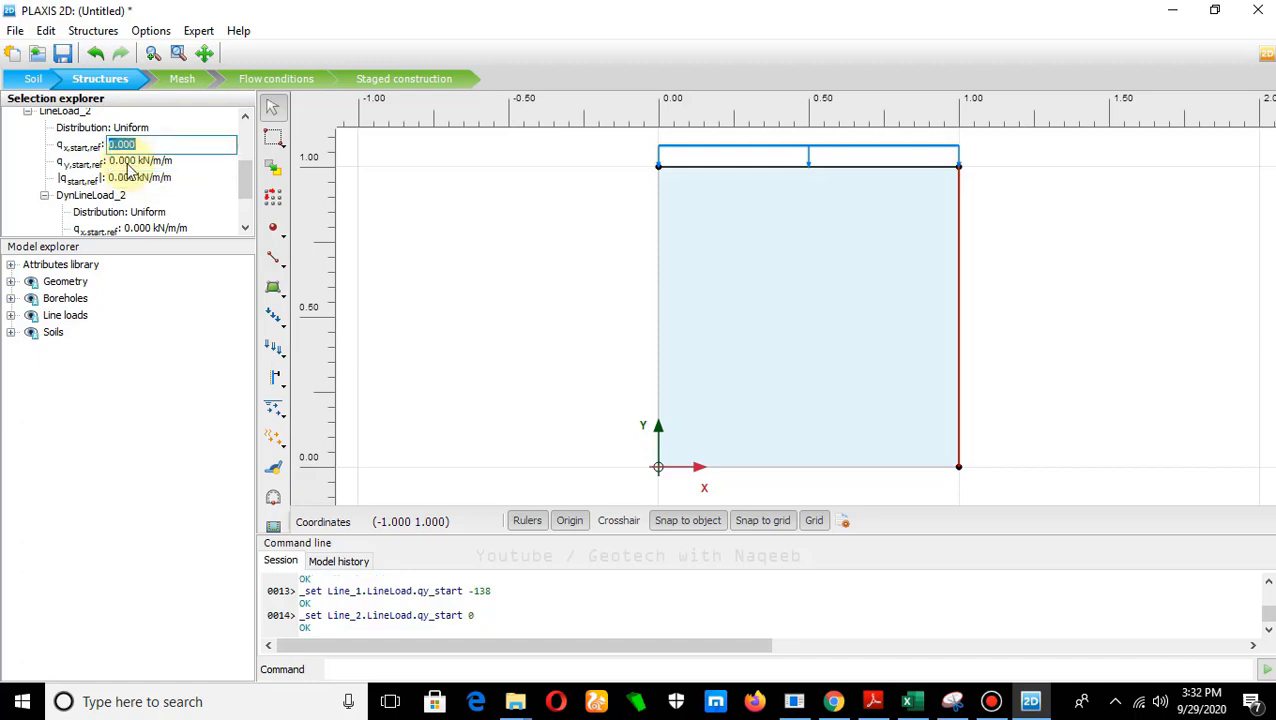
{"action": "type", "text": "-138"}
{"action": "left_click", "coordinate": [385, 210]}
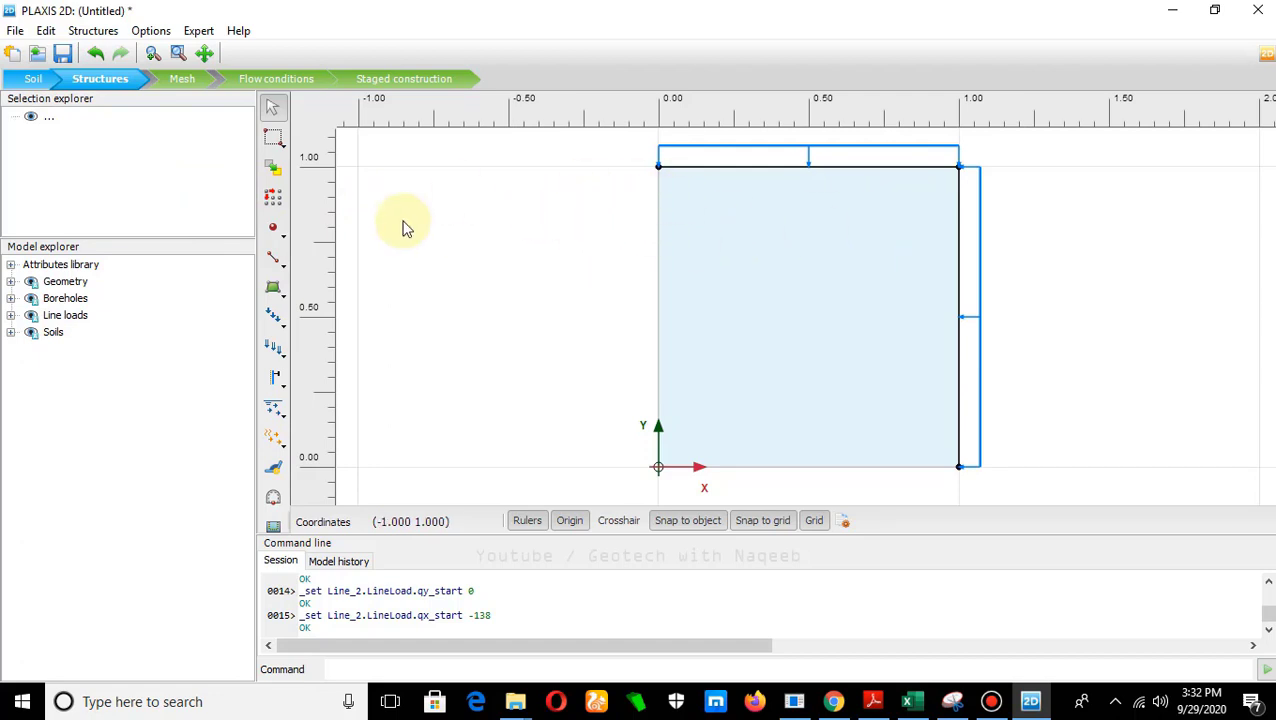
Step: Generate the mesh with a Coarse element distribution, view the connectivity plot, and return to the model
{"action": "left_click", "coordinate": [187, 82]}
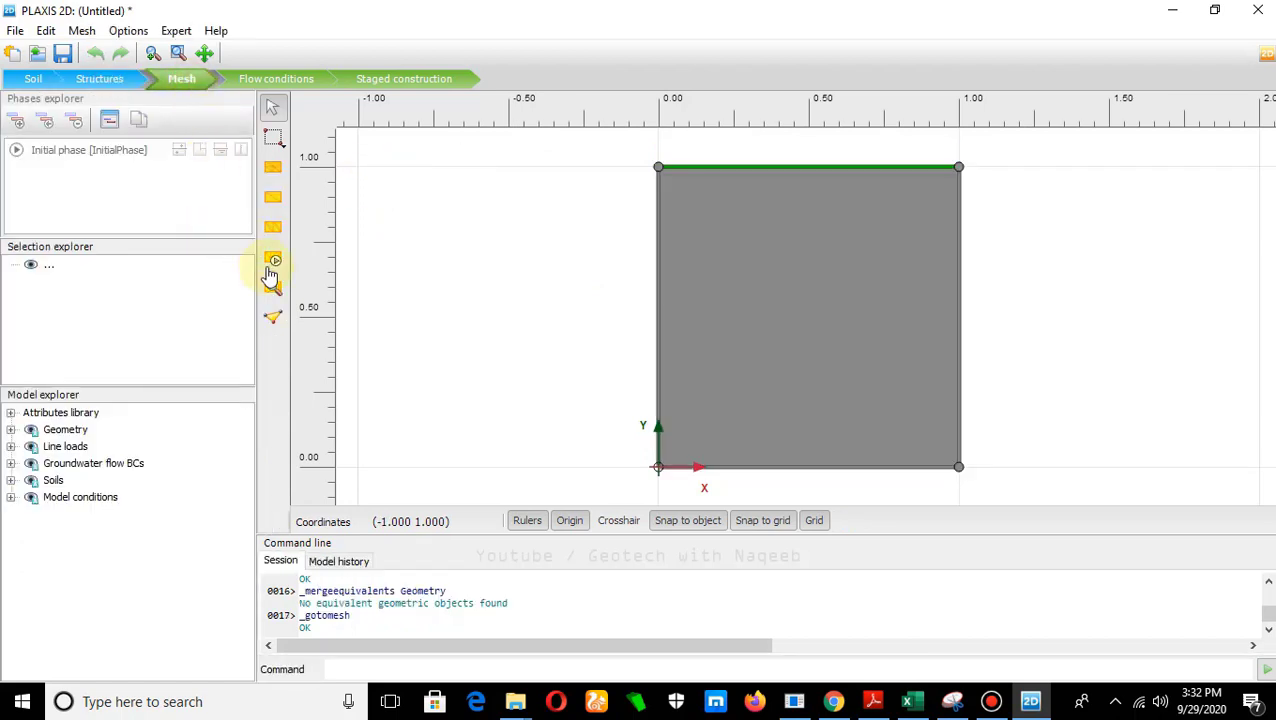
{"action": "left_click", "coordinate": [274, 262]}
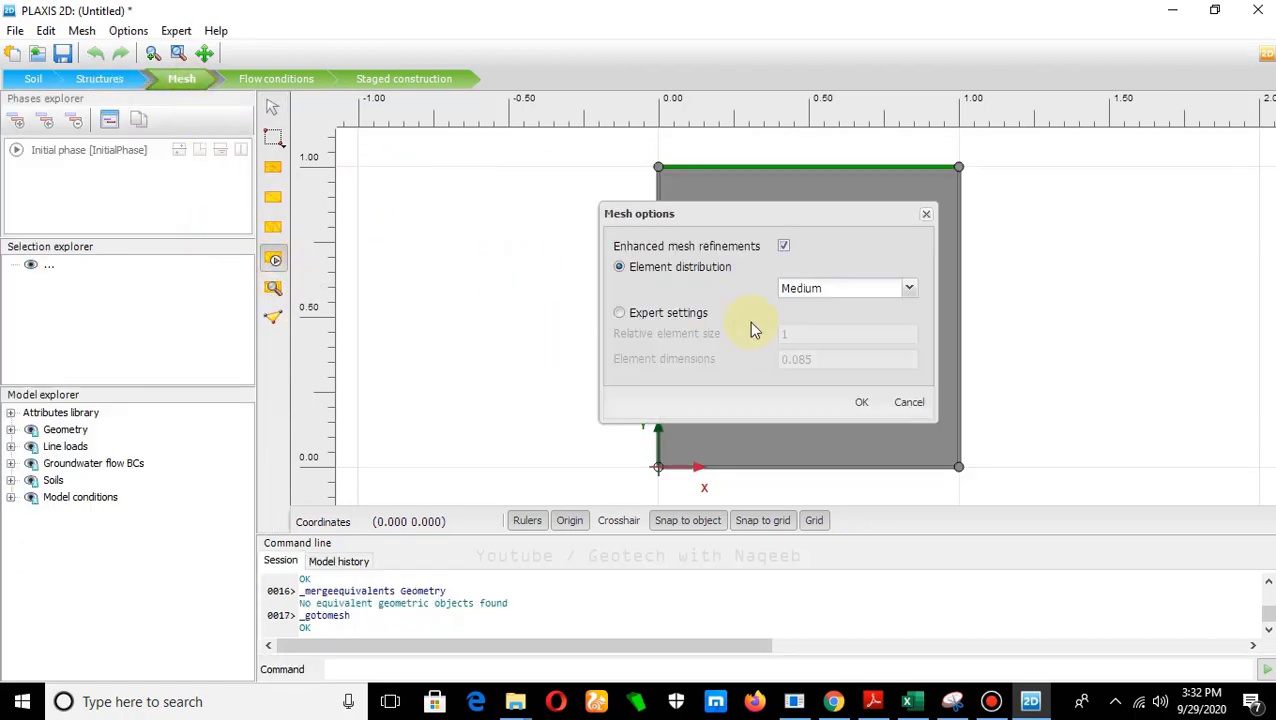
{"action": "left_click", "coordinate": [909, 289]}
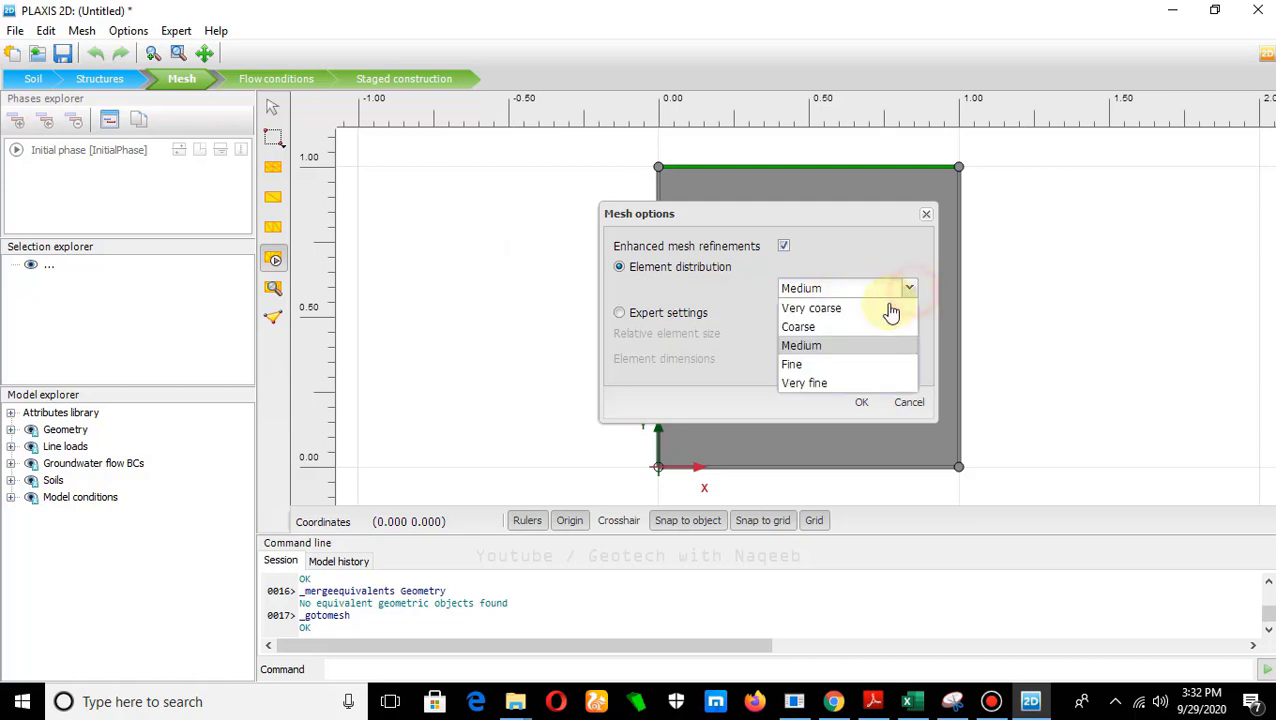
{"action": "left_click", "coordinate": [845, 328]}
{"action": "left_click", "coordinate": [861, 402]}
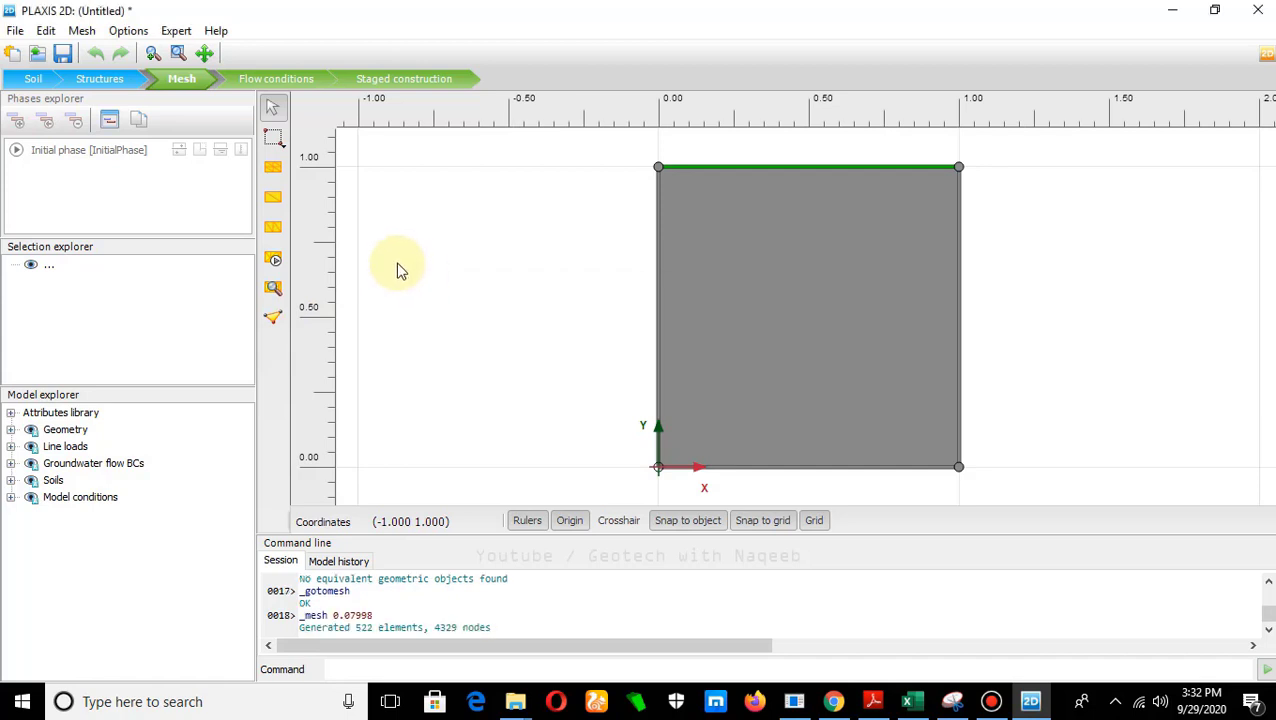
{"action": "left_click", "coordinate": [275, 297]}
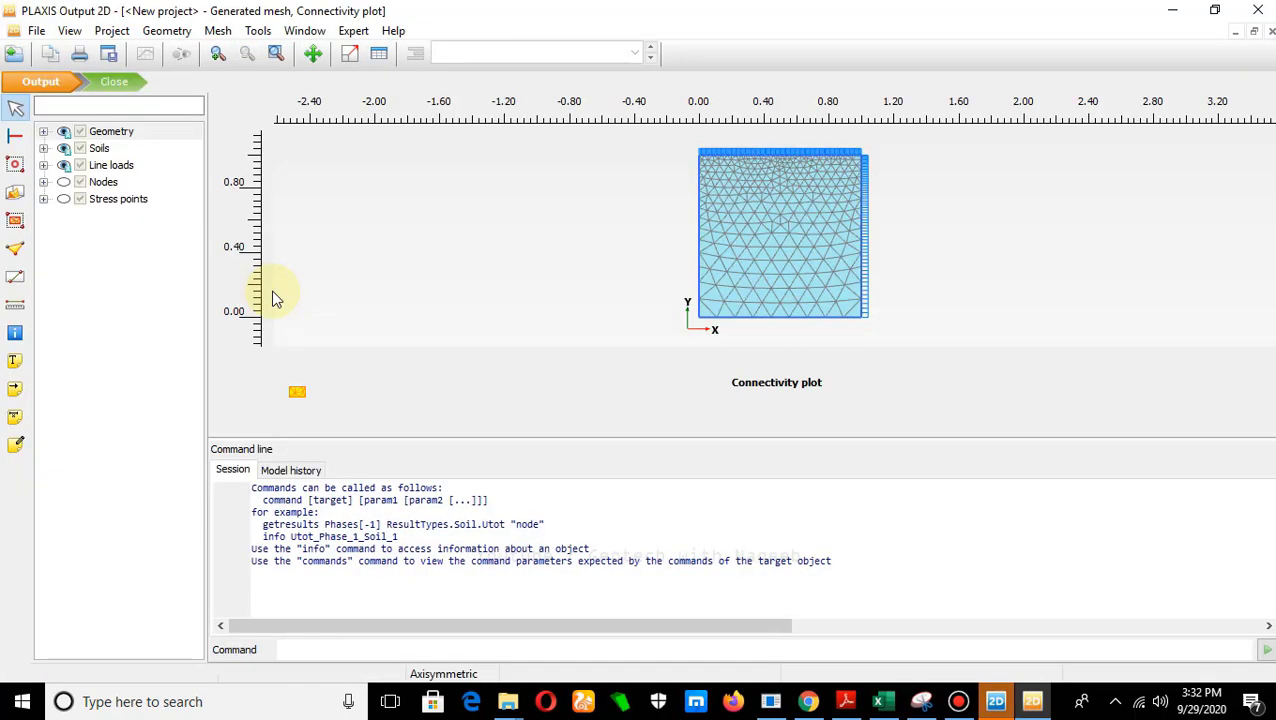
{"action": "left_click", "coordinate": [122, 84]}
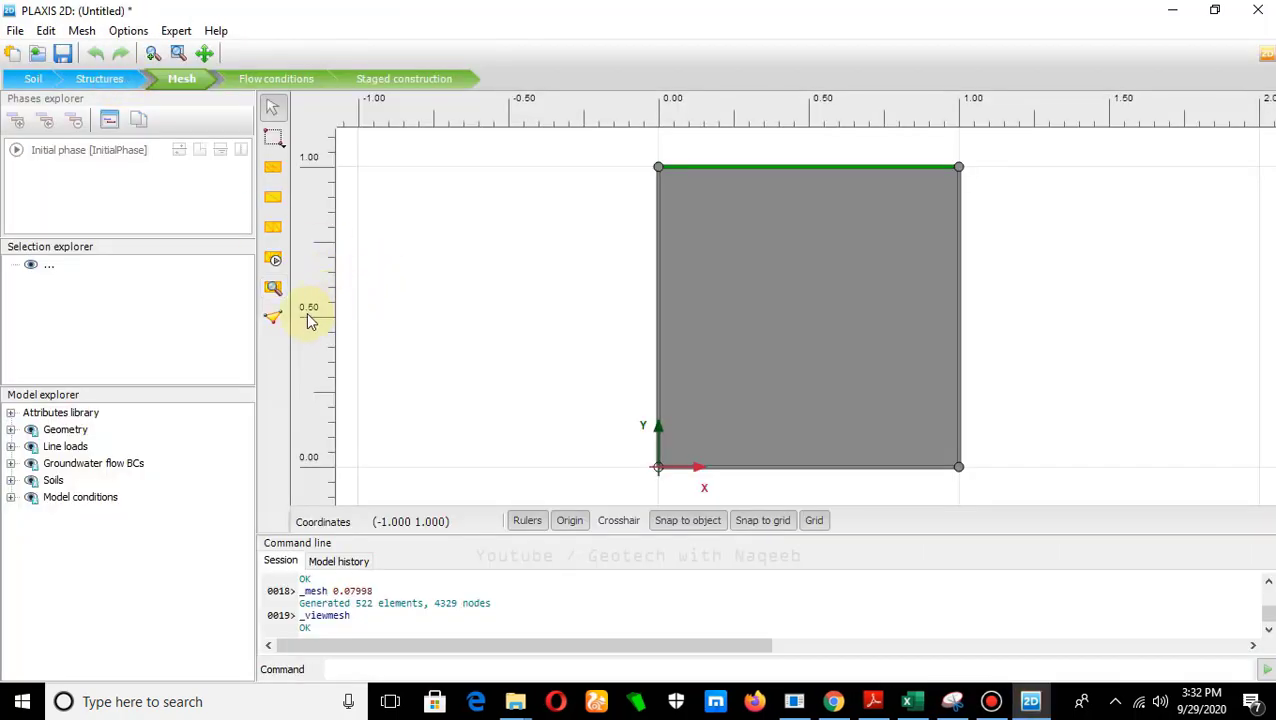
Step: In staged construction, set the initial phase's ΣMweight to 0, keeping the K0 procedure, and accept the phase settings
{"action": "left_click", "coordinate": [265, 79]}
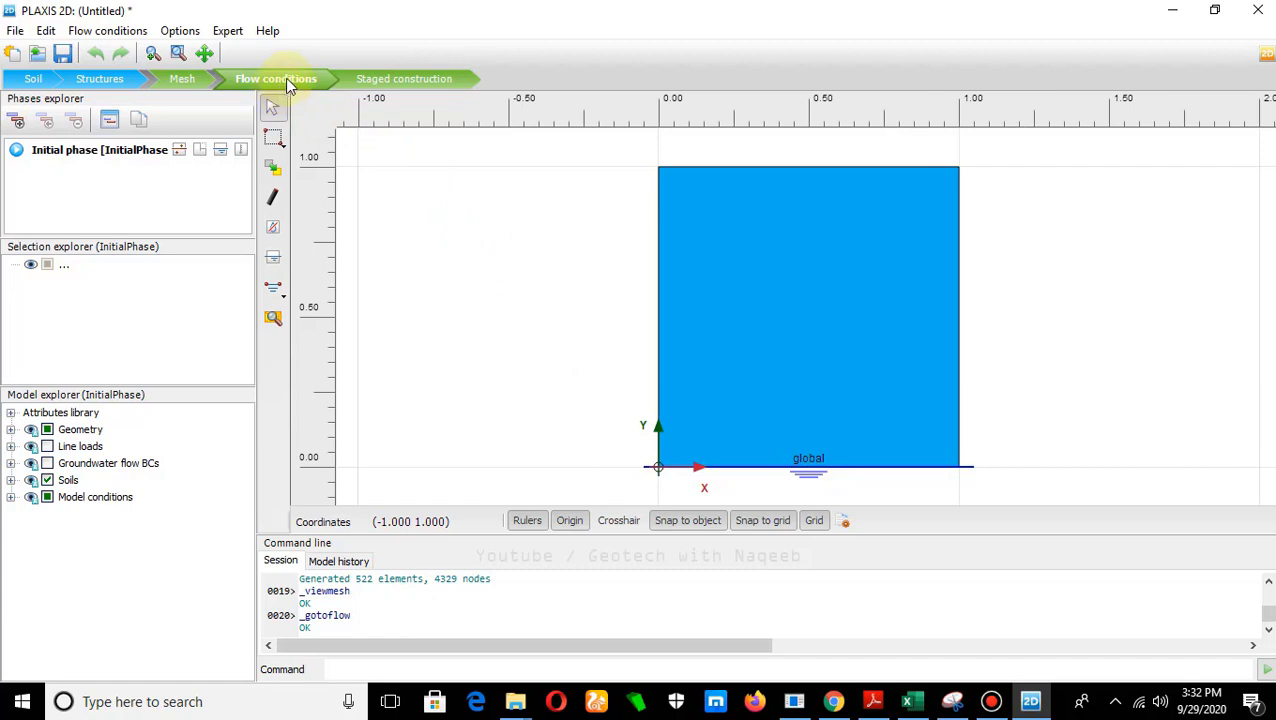
{"action": "left_click", "coordinate": [393, 80]}
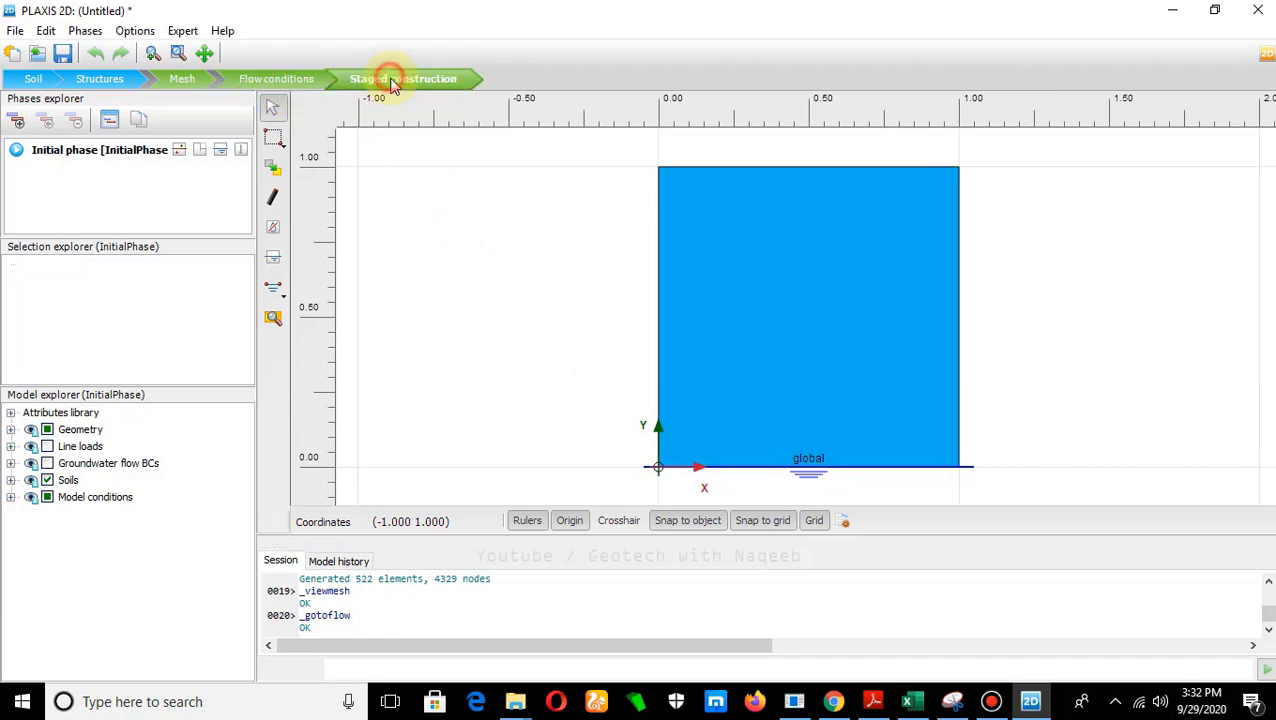
{"action": "double_click", "coordinate": [72, 153]}
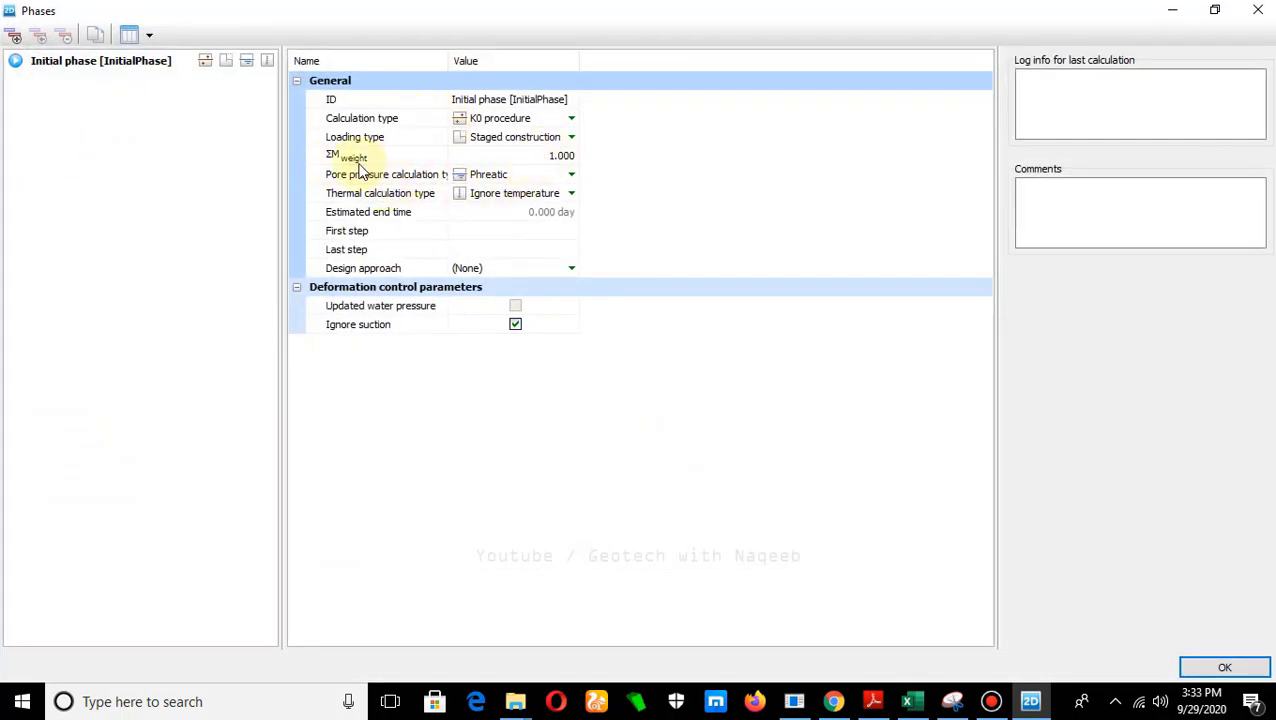
{"action": "left_click", "coordinate": [555, 153]}
{"action": "type", "text": "0"}
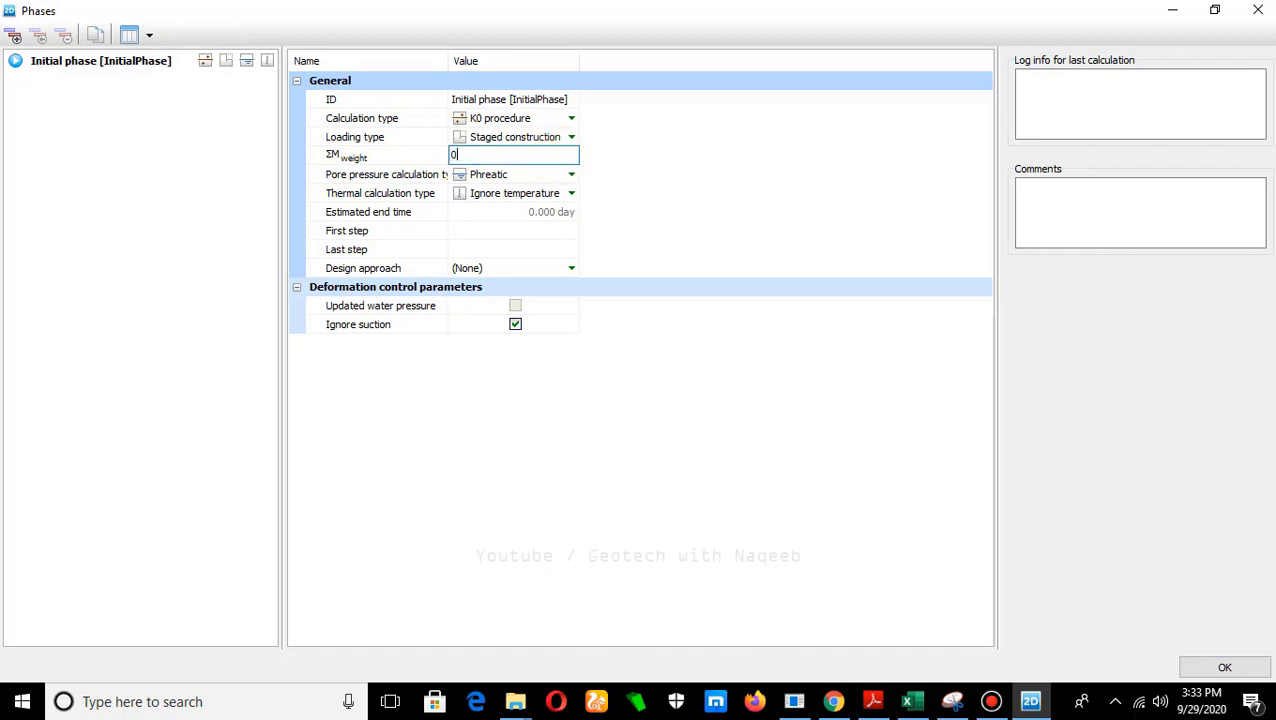
{"action": "left_click", "coordinate": [763, 171]}
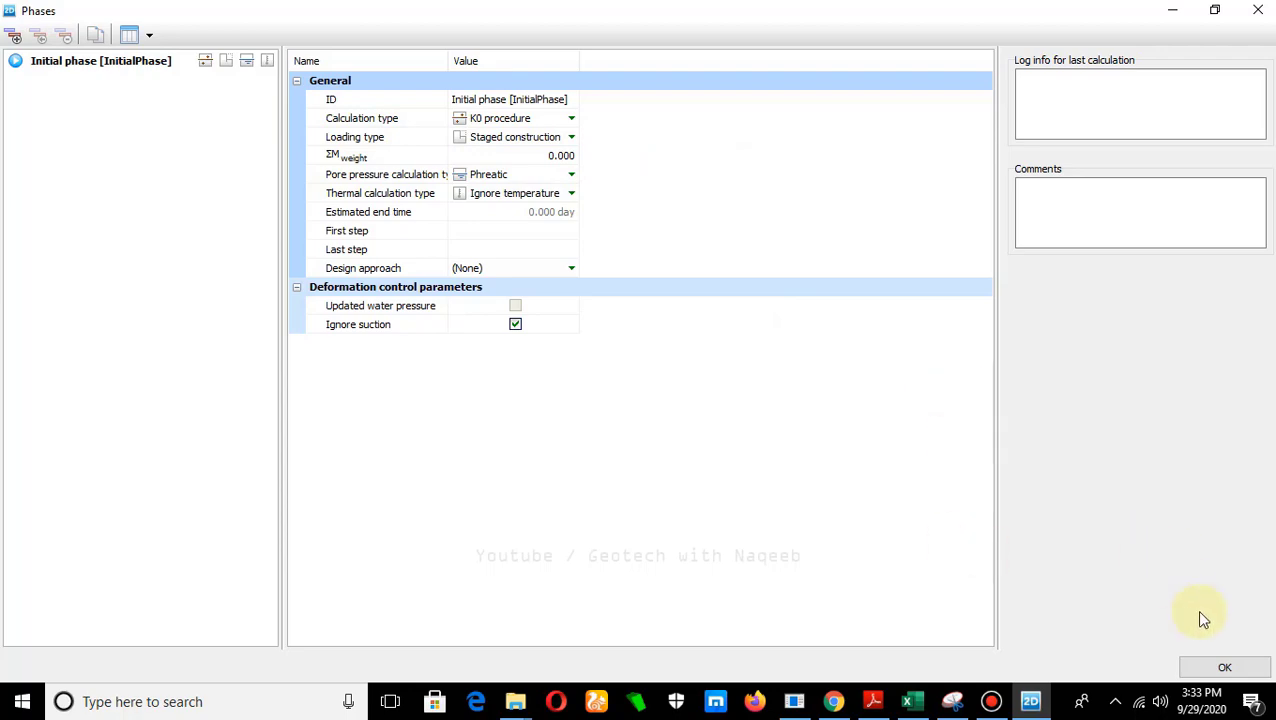
{"action": "left_click", "coordinate": [1210, 666]}
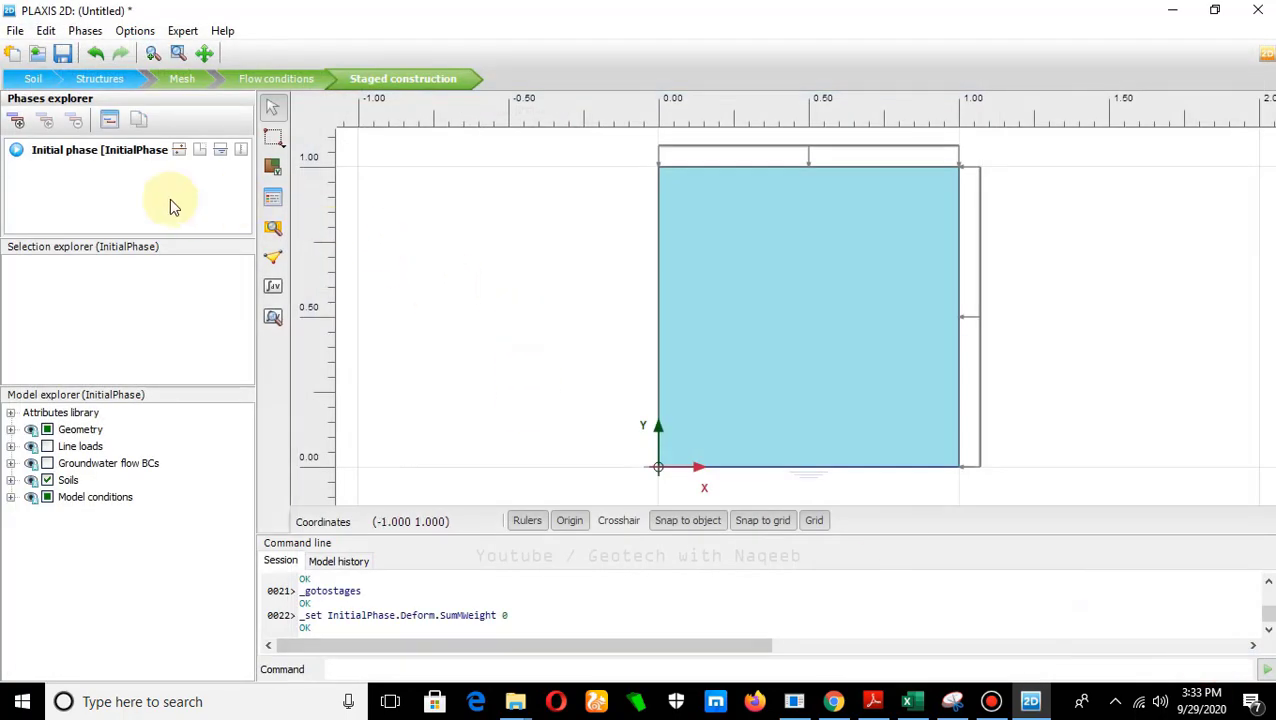
Step: Add a calculation phase after the initial phase, name it "confining stress", and have it ignore undrained behaviour
{"action": "left_click", "coordinate": [20, 124]}
{"action": "double_click", "coordinate": [58, 170]}
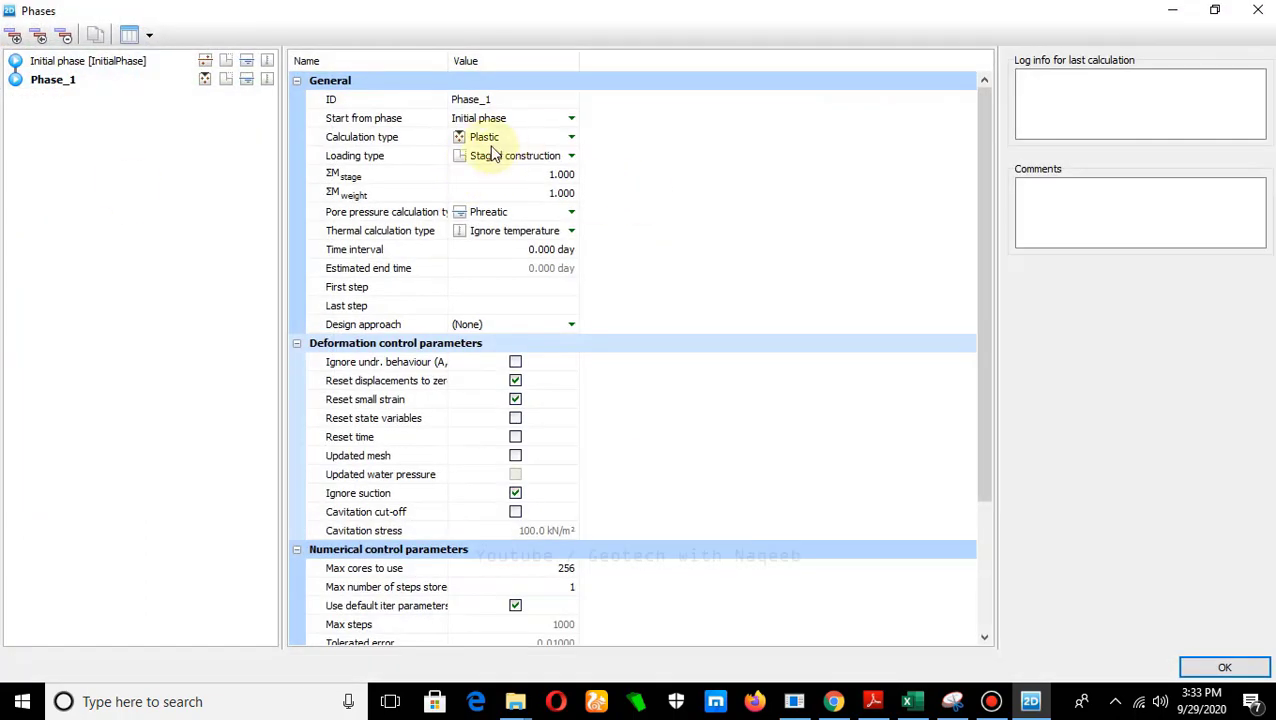
{"action": "left_click", "coordinate": [478, 100]}
{"action": "type", "text": "confining stress"}
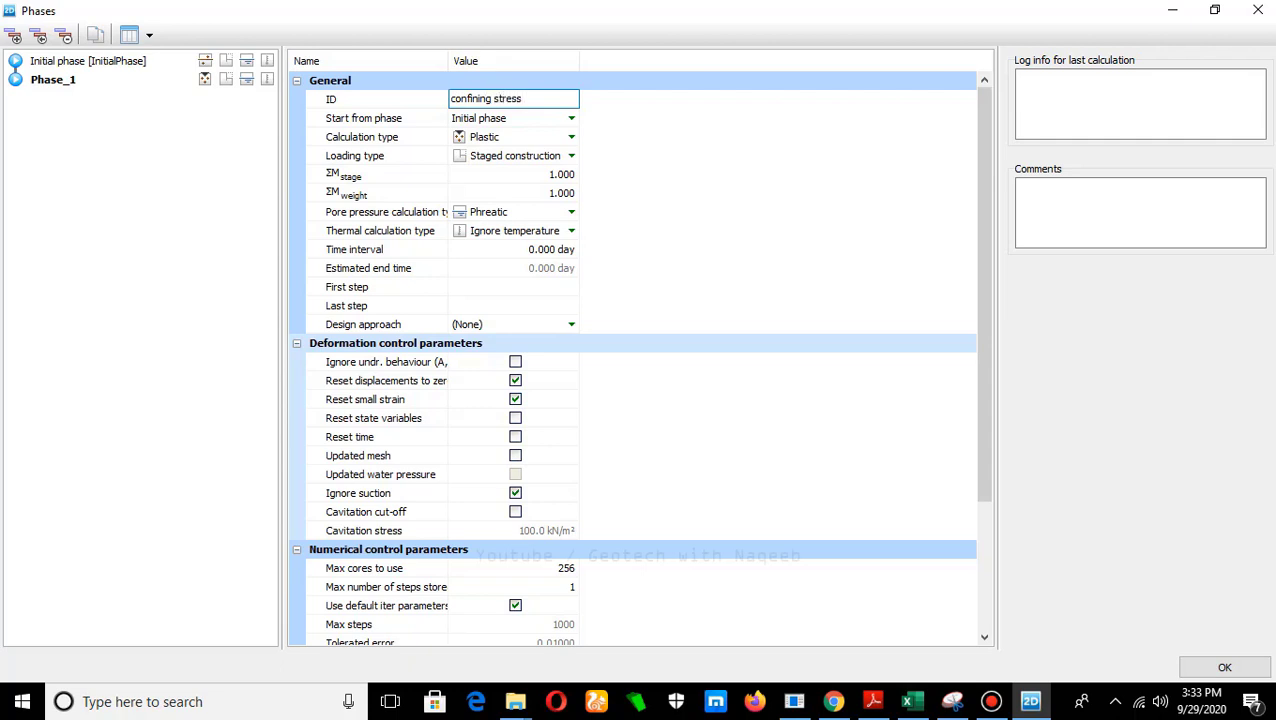
{"action": "left_click", "coordinate": [515, 362]}
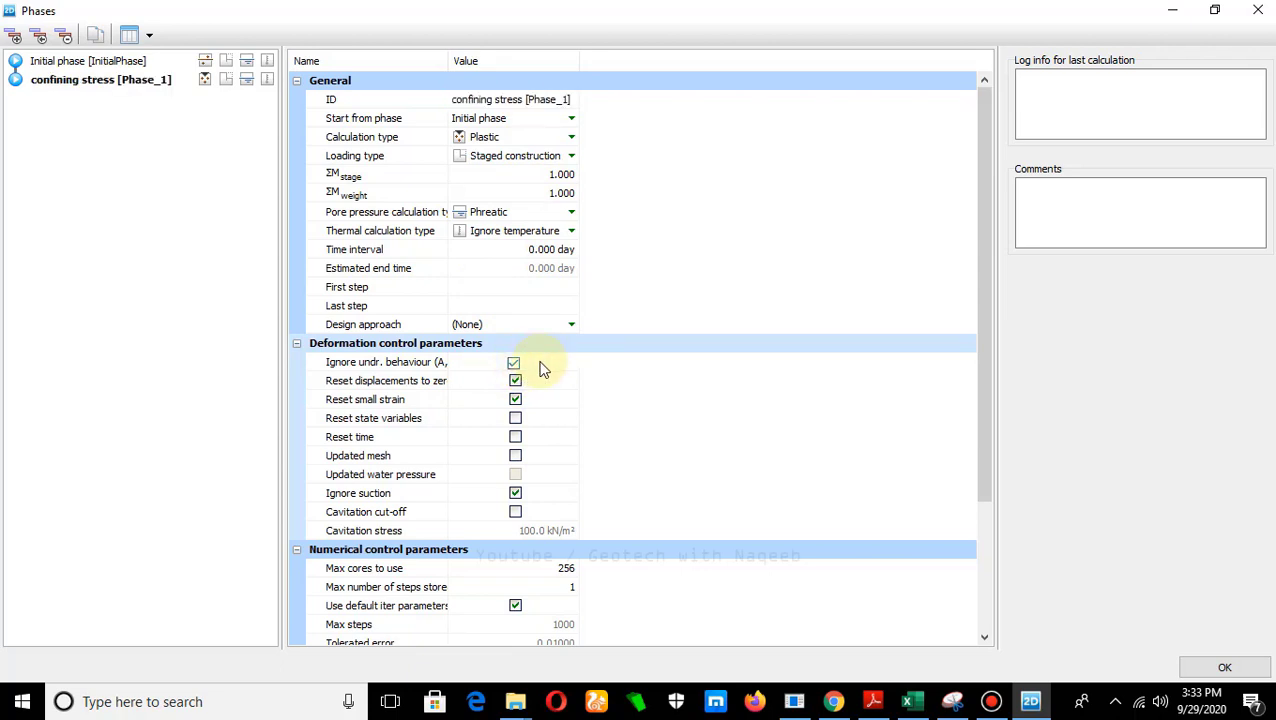
{"action": "left_click", "coordinate": [1224, 667]}
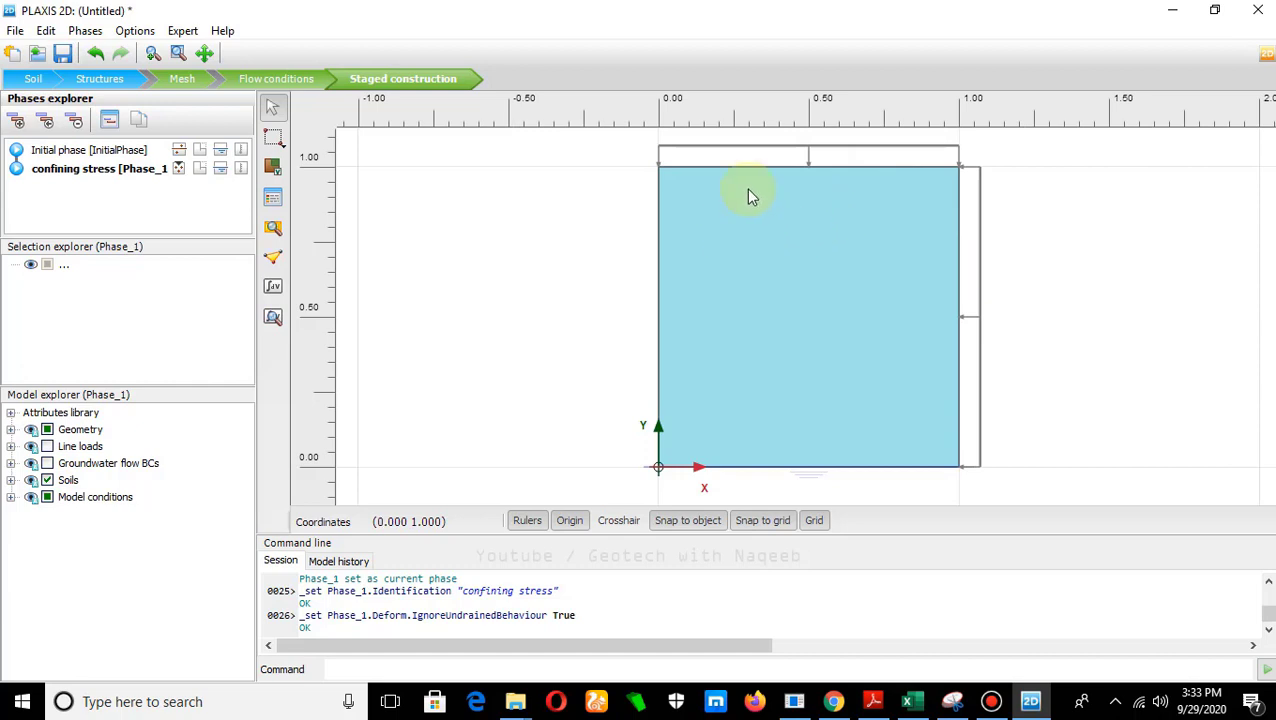
Step: Activate the static line loads on the soil's top and right edges in the confining stress phase
{"action": "left_click", "coordinate": [764, 163]}
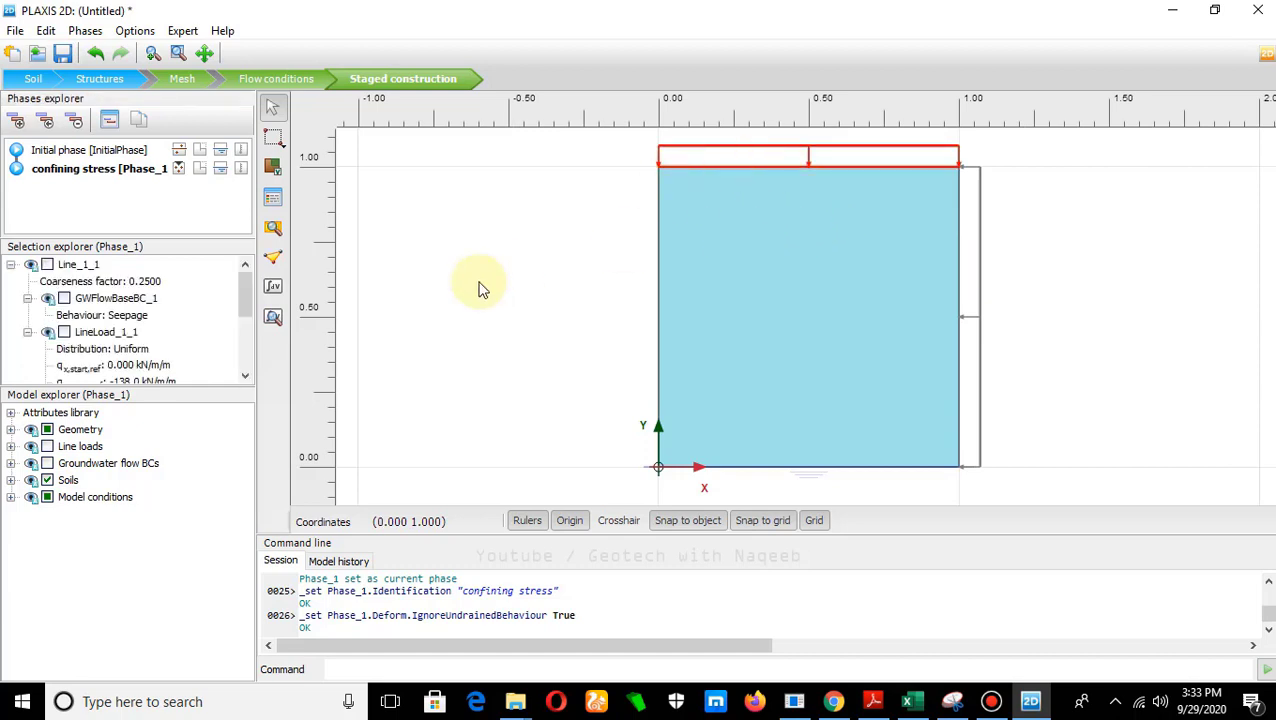
{"action": "left_click", "coordinate": [63, 332]}
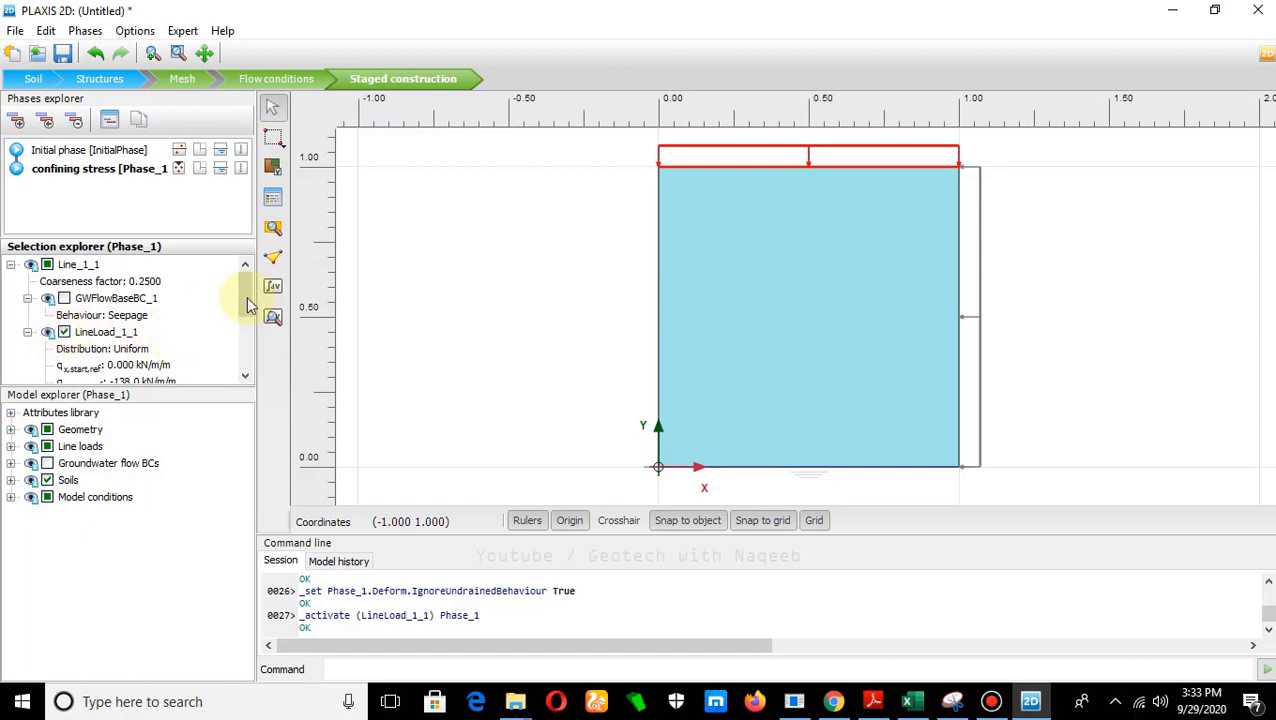
{"action": "left_click_drag", "start_coordinate": [247, 300], "coordinate": [243, 322]}
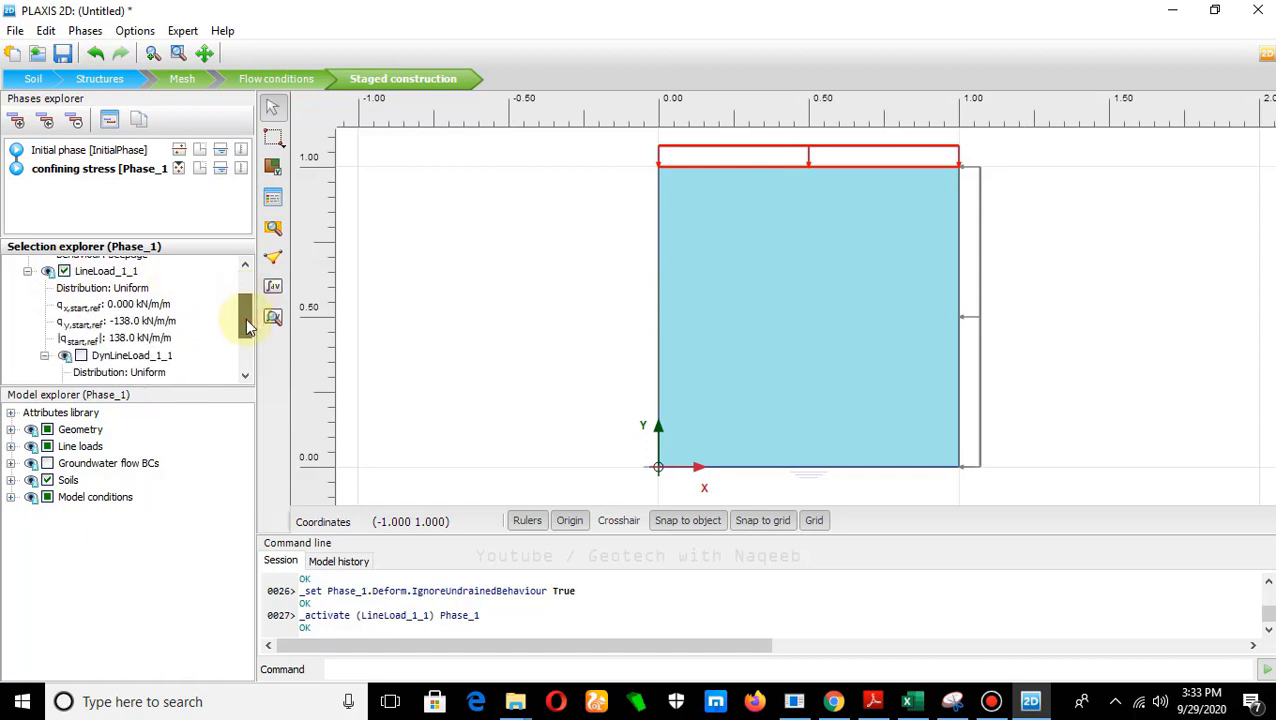
{"action": "left_click", "coordinate": [960, 296]}
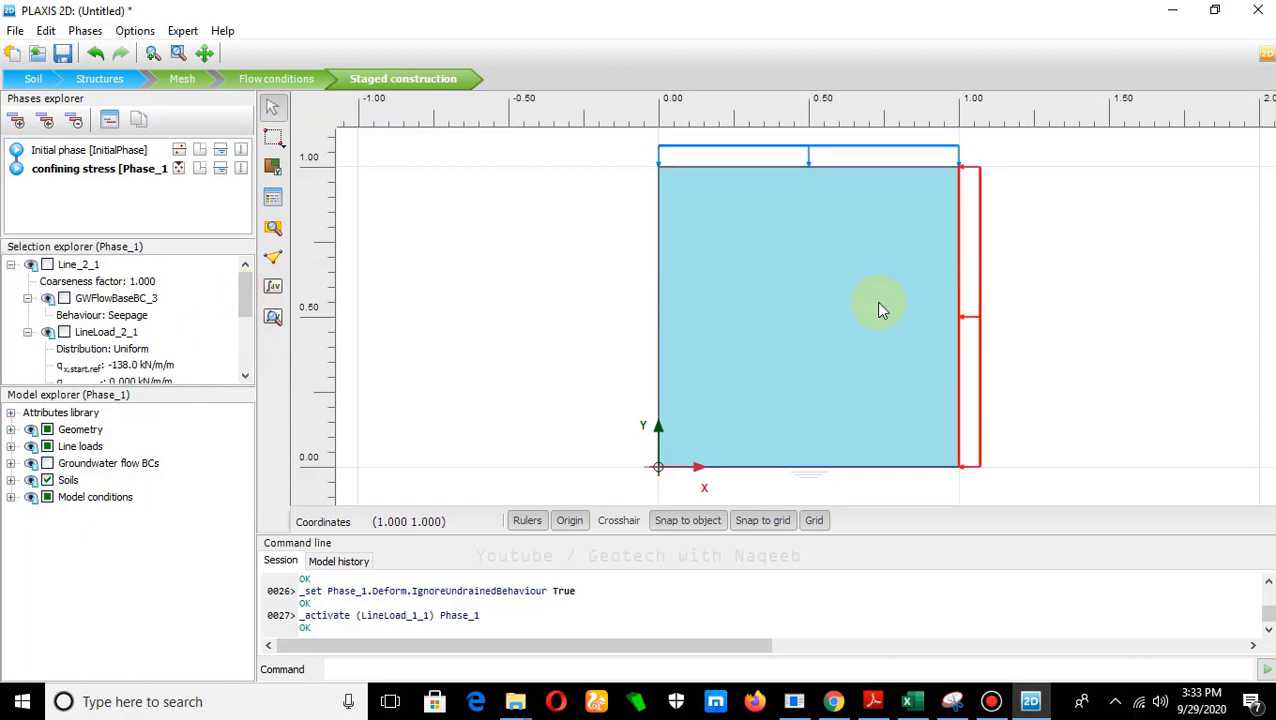
{"action": "left_click", "coordinate": [64, 332]}
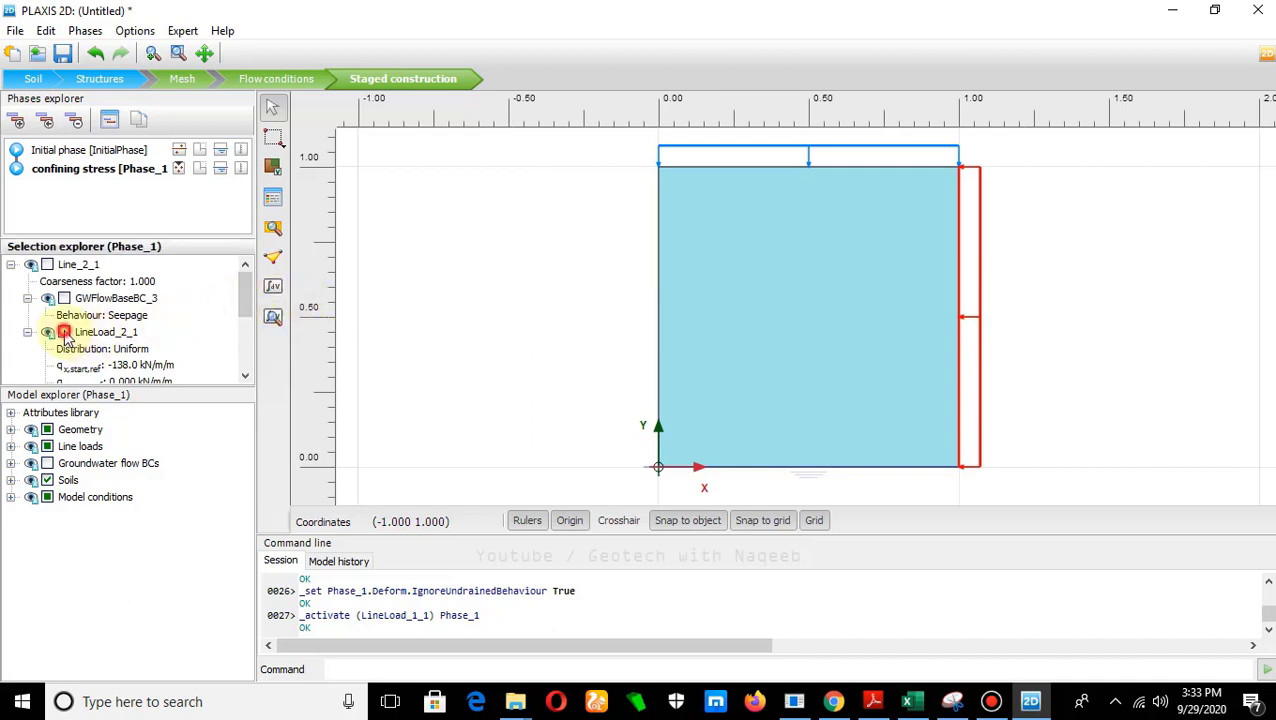
{"action": "left_click", "coordinate": [487, 314]}
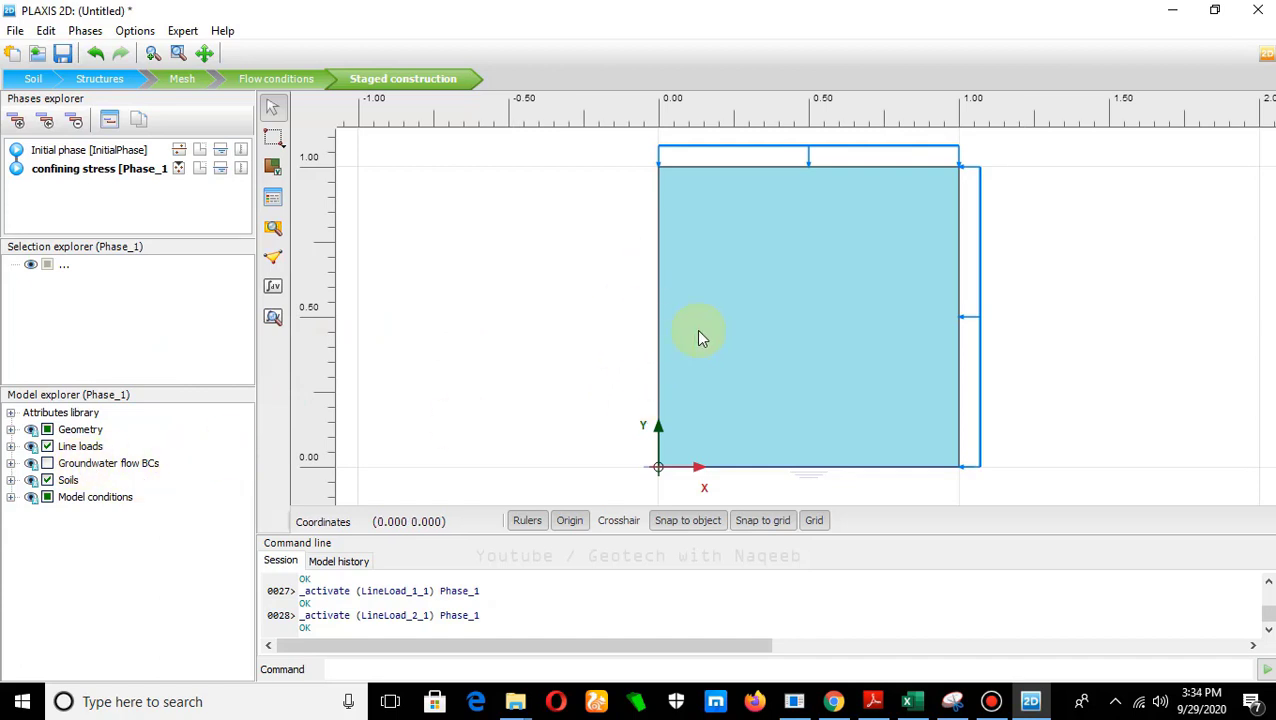
Step: In the confining stress phase's deformation conditions, set BoundaryXMax to Free and BoundaryYMin to Normally fixed
{"action": "left_click", "coordinate": [11, 497]}
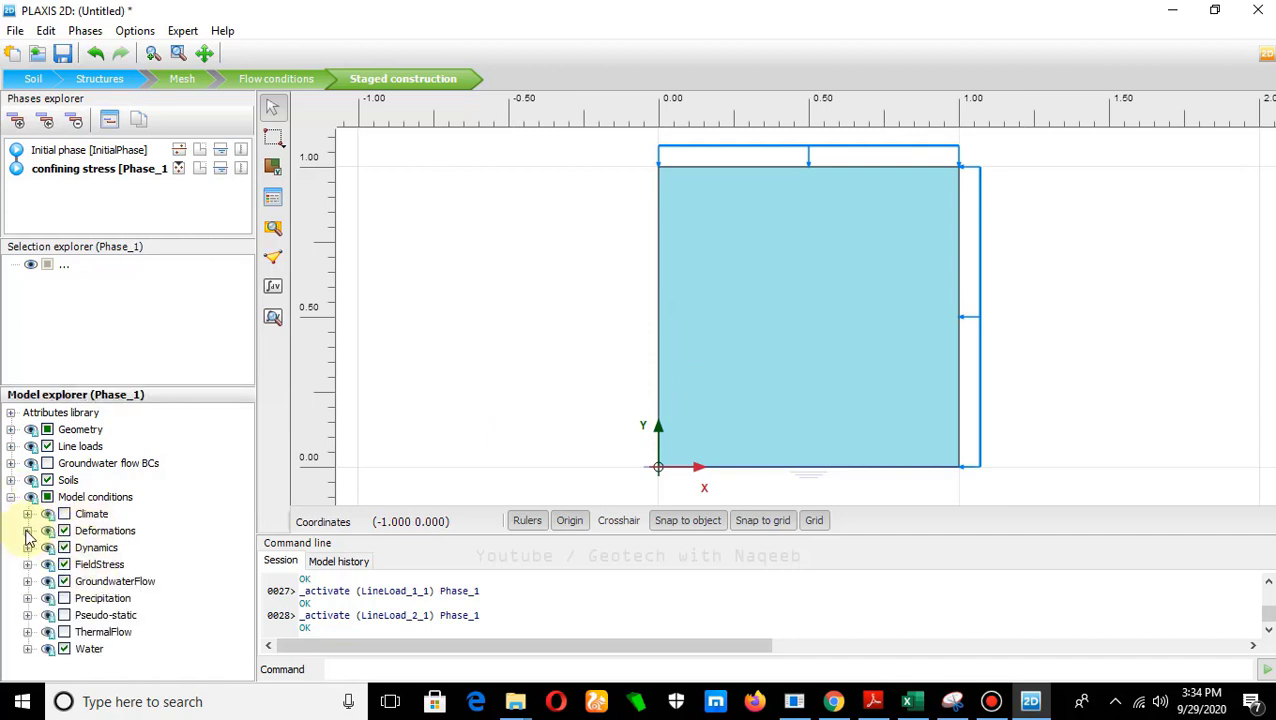
{"action": "left_click", "coordinate": [27, 531]}
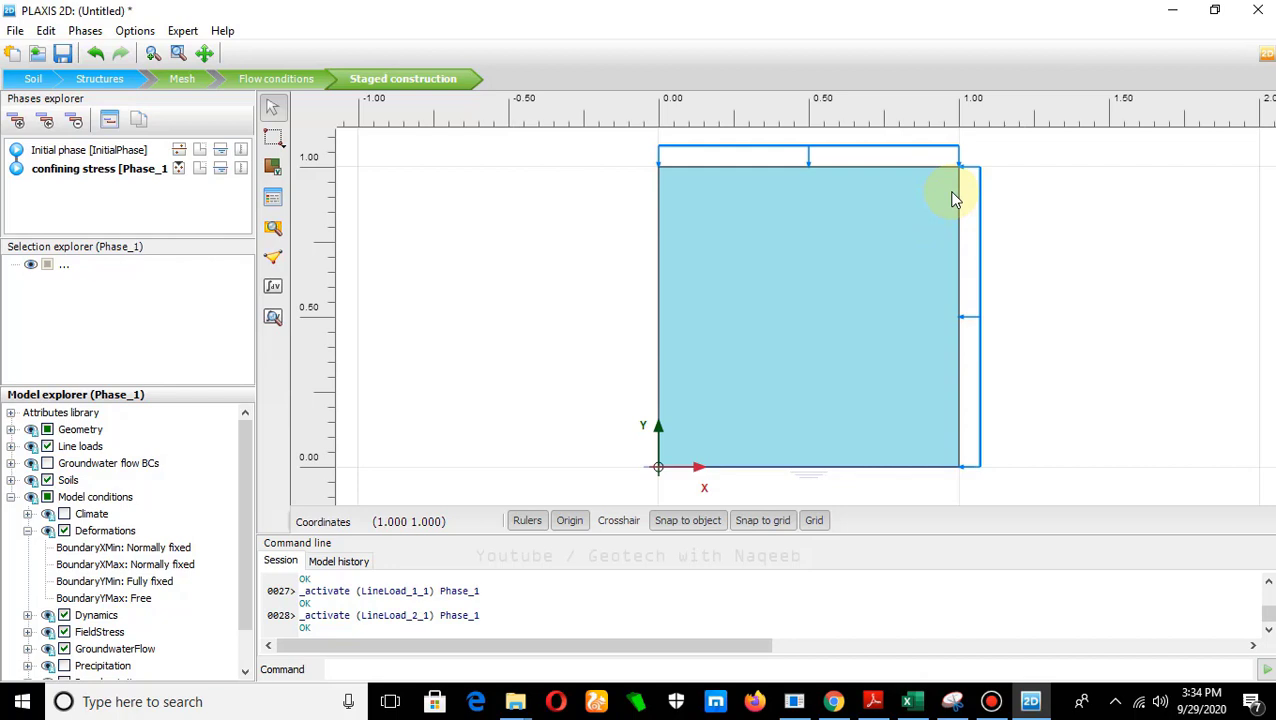
{"action": "left_click", "coordinate": [190, 565]}
{"action": "left_click", "coordinate": [228, 567]}
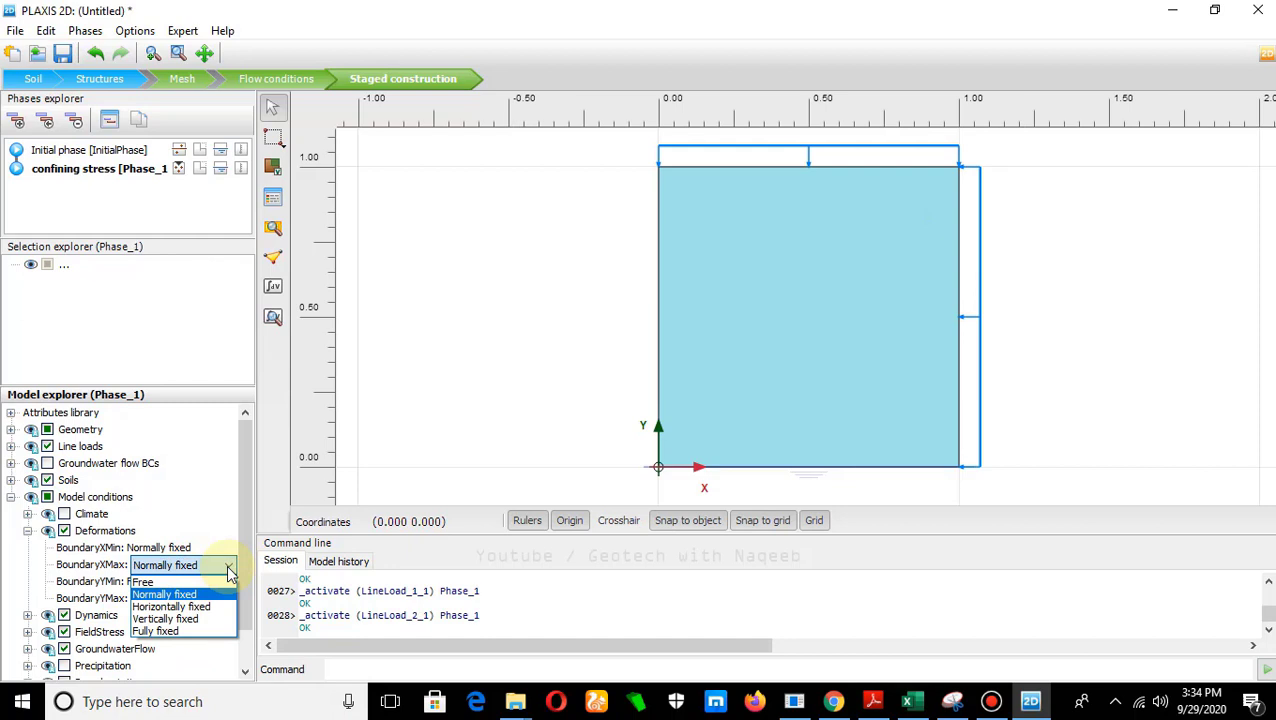
{"action": "left_click", "coordinate": [212, 581]}
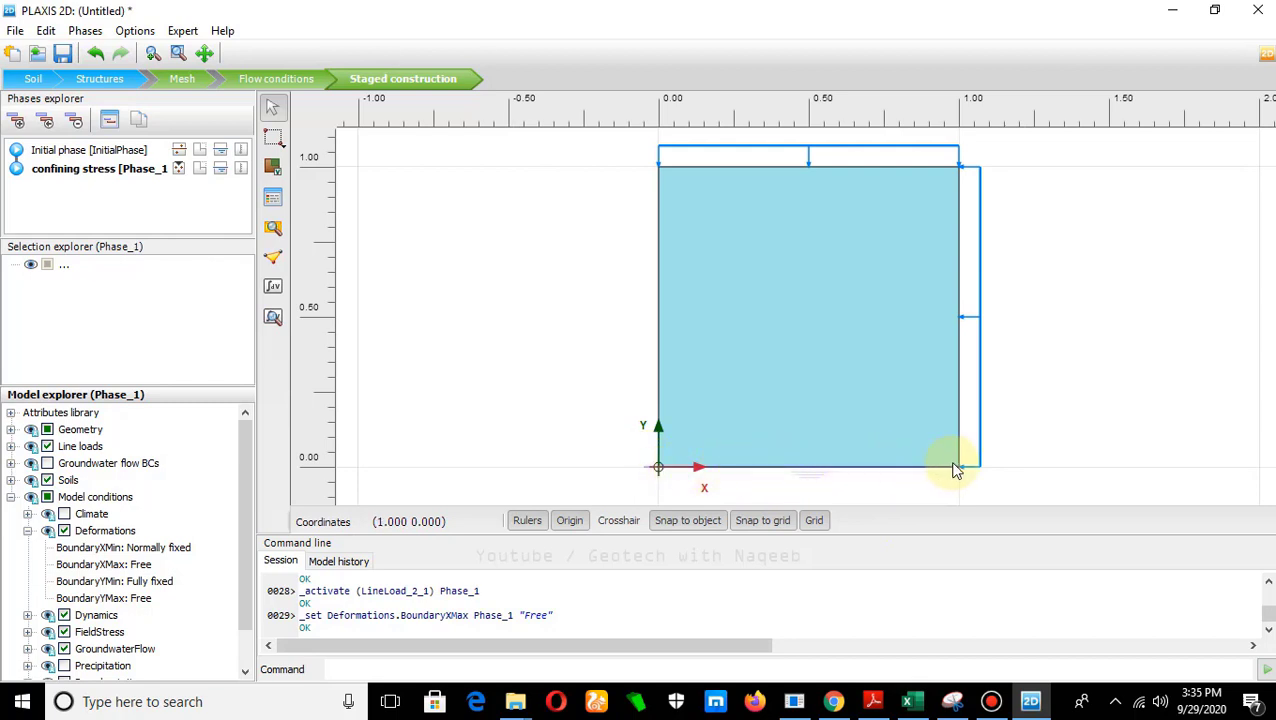
{"action": "left_click", "coordinate": [176, 585]}
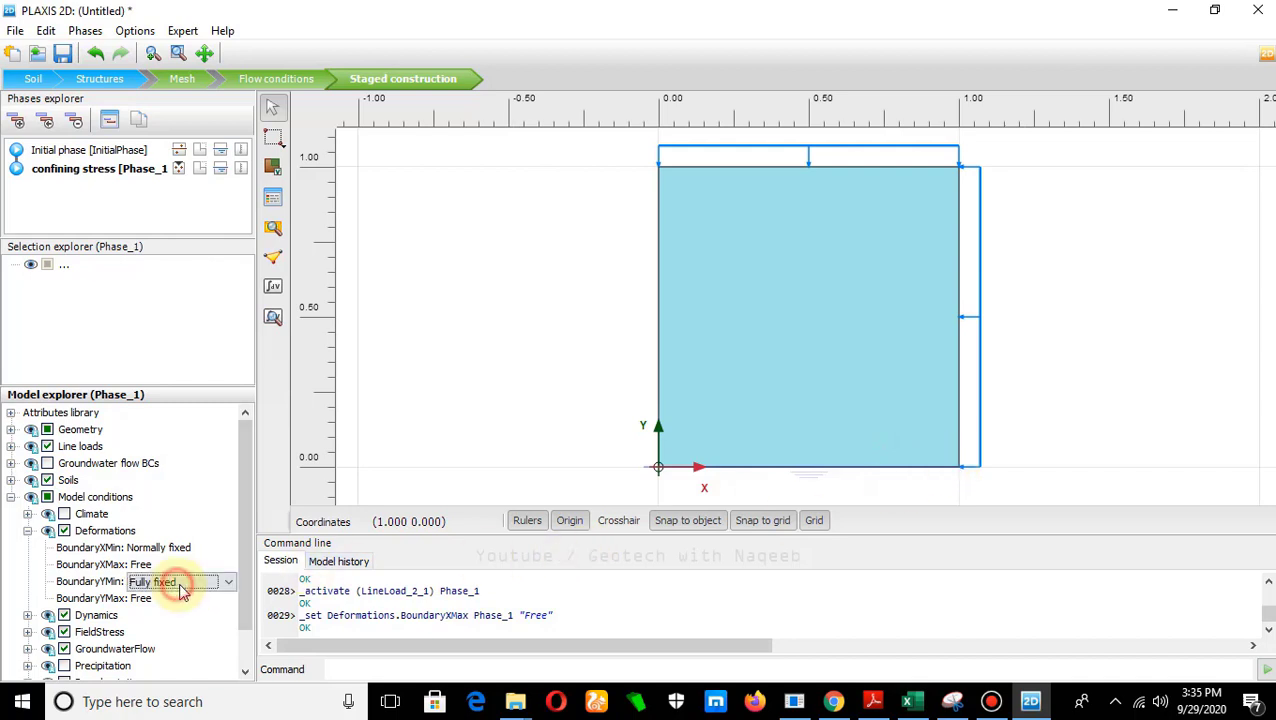
{"action": "left_click", "coordinate": [228, 582]}
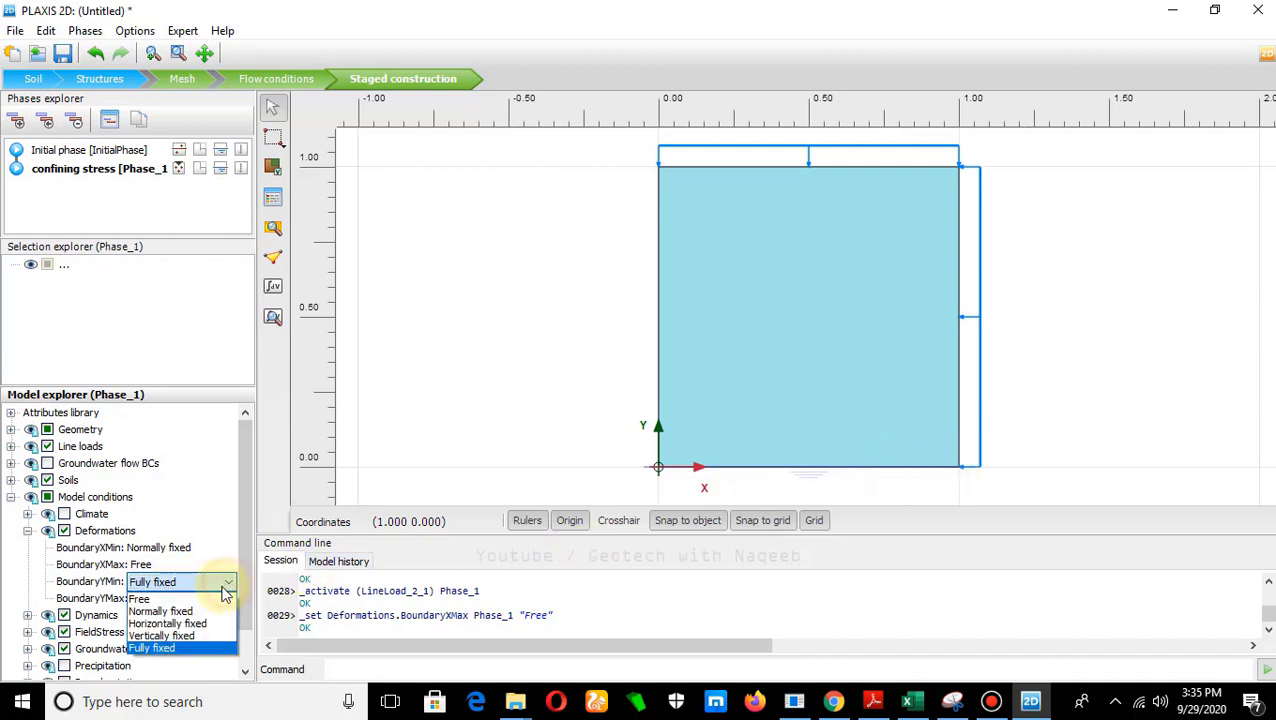
{"action": "left_click", "coordinate": [170, 611]}
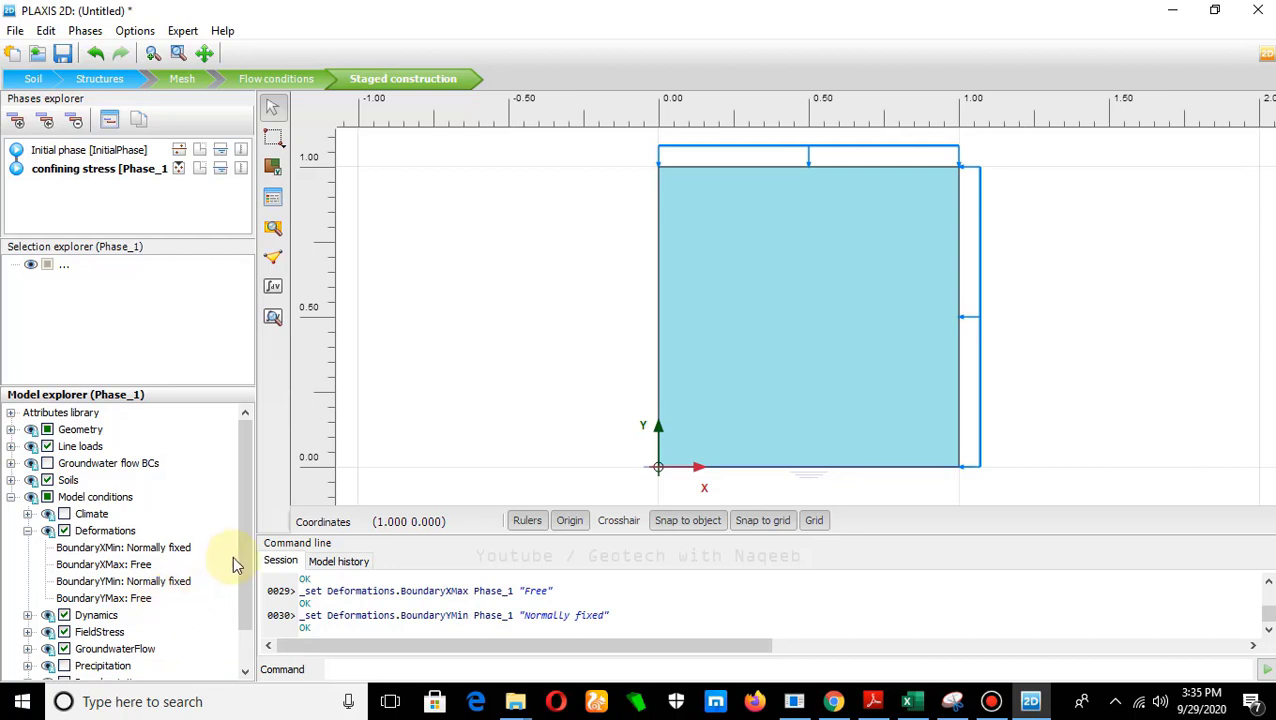
Step: Set the groundwater flow condition BoundaryXMin to Closed for the confining stress phase
{"action": "left_click_drag", "start_coordinate": [247, 527], "coordinate": [232, 605]}
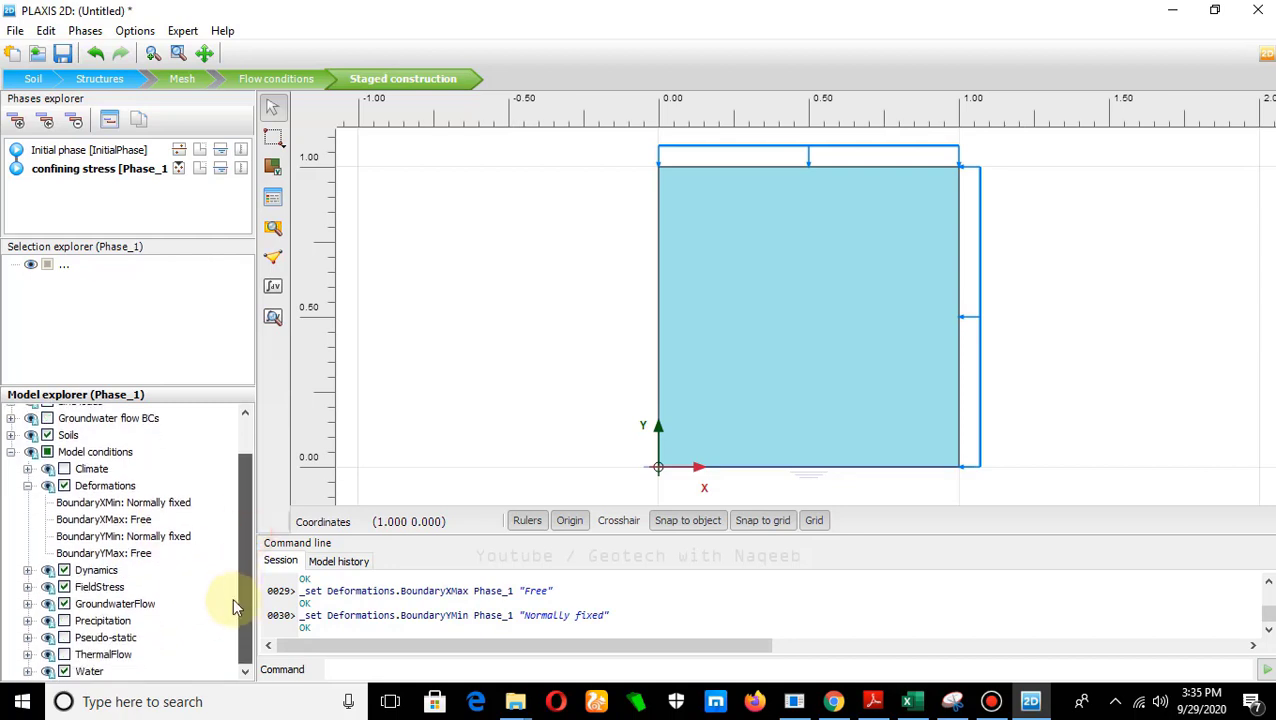
{"action": "left_click", "coordinate": [27, 604]}
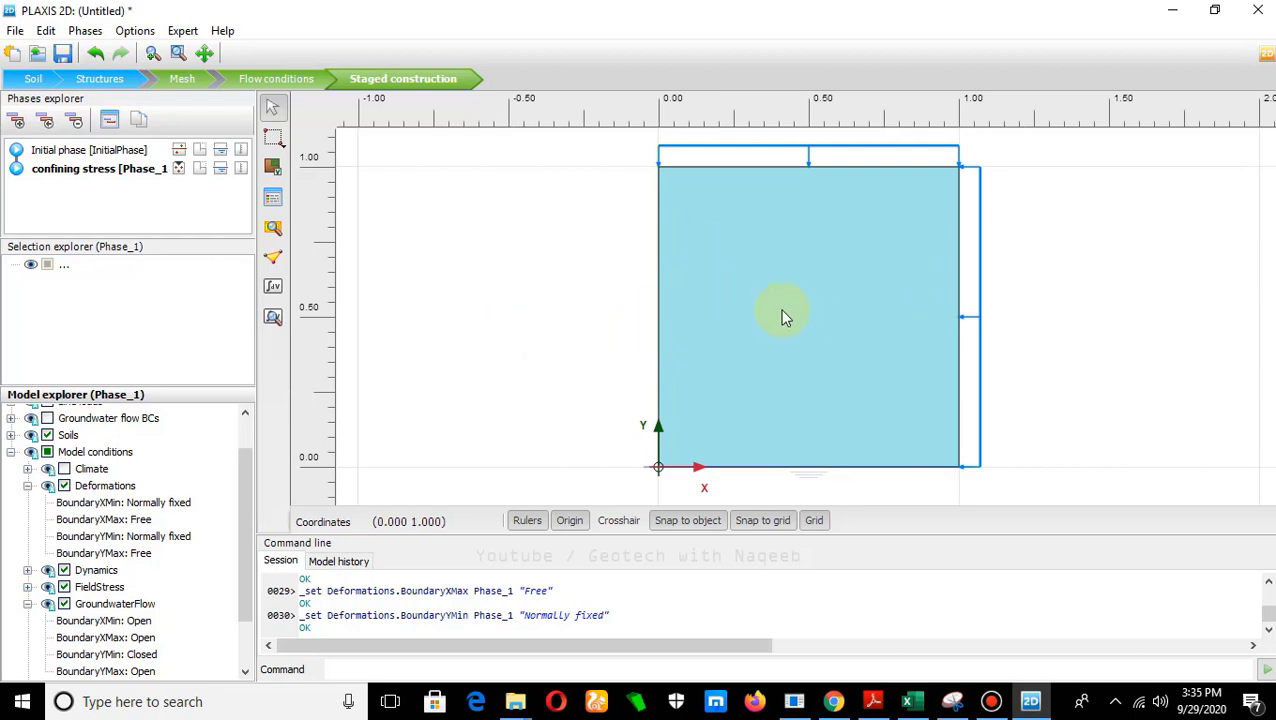
{"action": "left_click", "coordinate": [140, 621]}
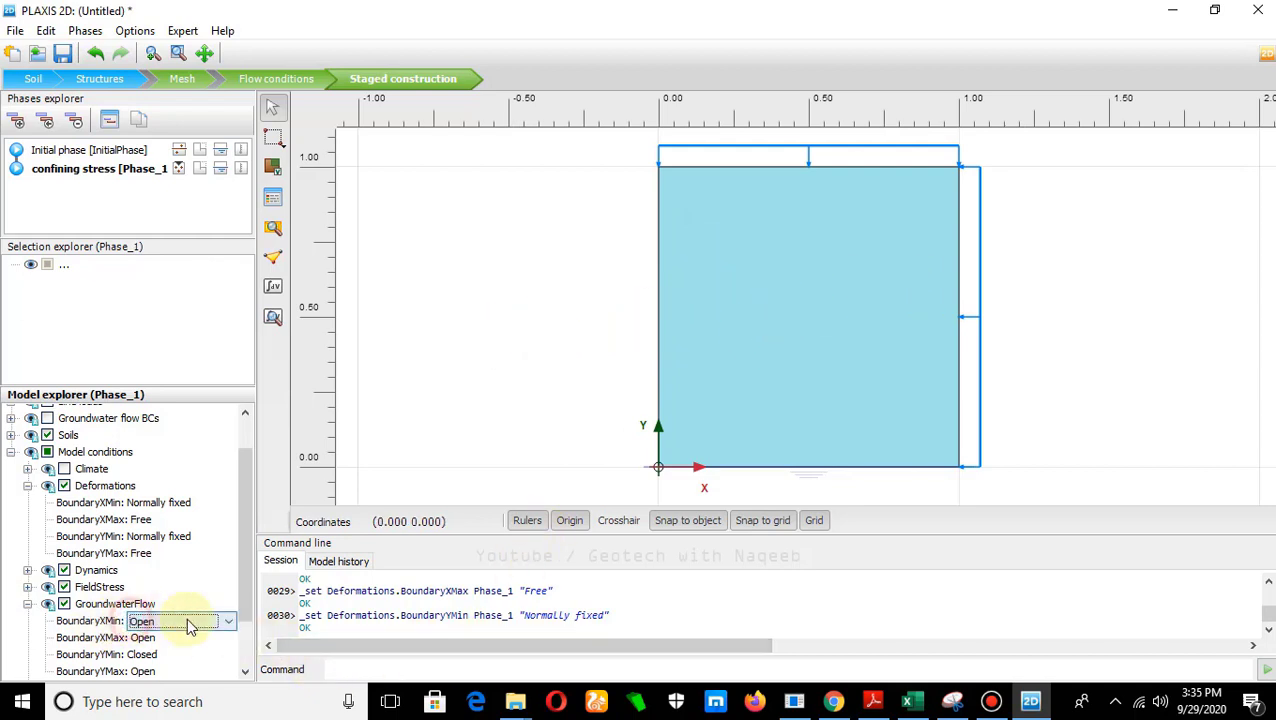
{"action": "left_click", "coordinate": [229, 625]}
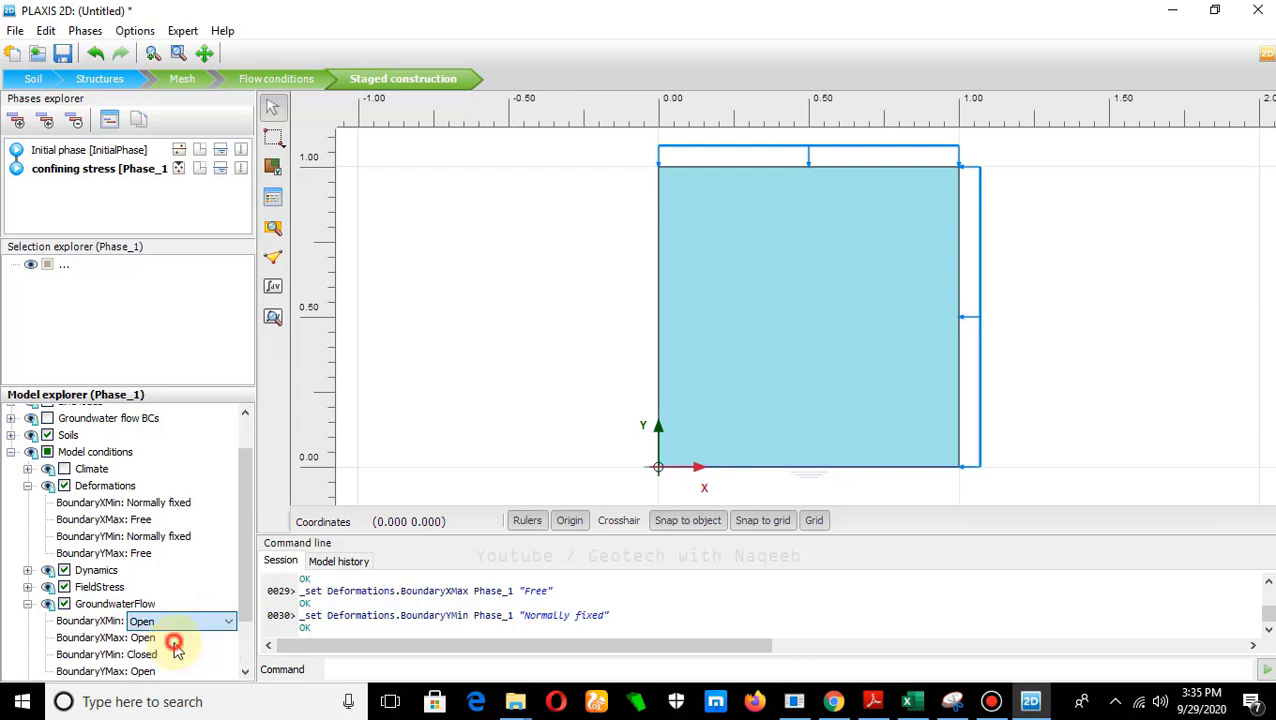
{"action": "left_click", "coordinate": [176, 649]}
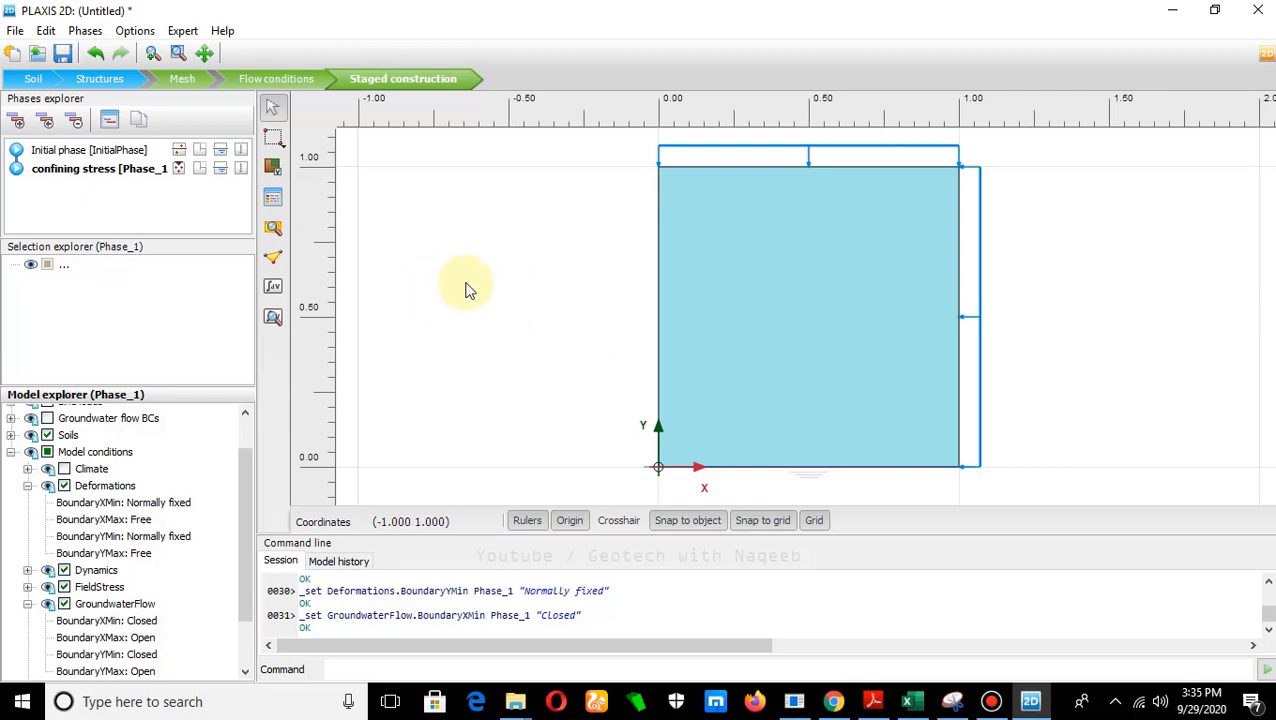
Step: Add a phase after confining stress, name it "shearing", have it reset displacements to zero, and accept the phase settings
{"action": "left_click", "coordinate": [16, 122]}
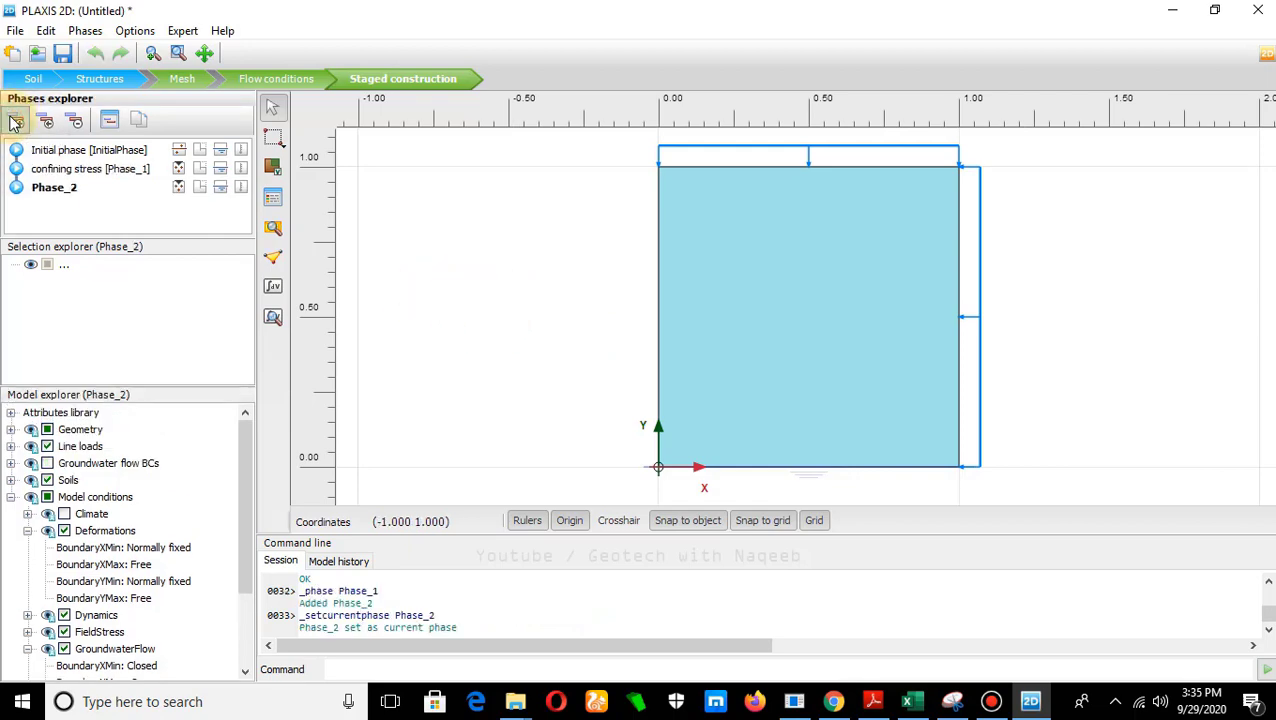
{"action": "double_click", "coordinate": [53, 189]}
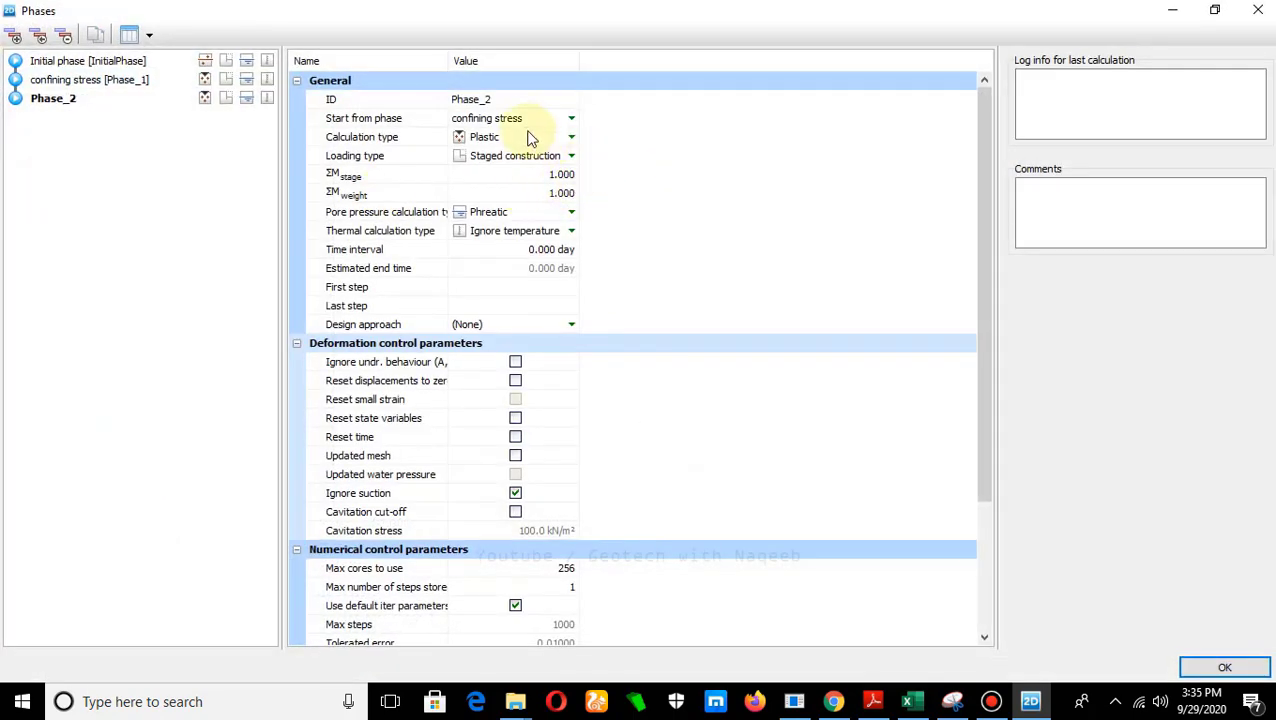
{"action": "left_click", "coordinate": [498, 98]}
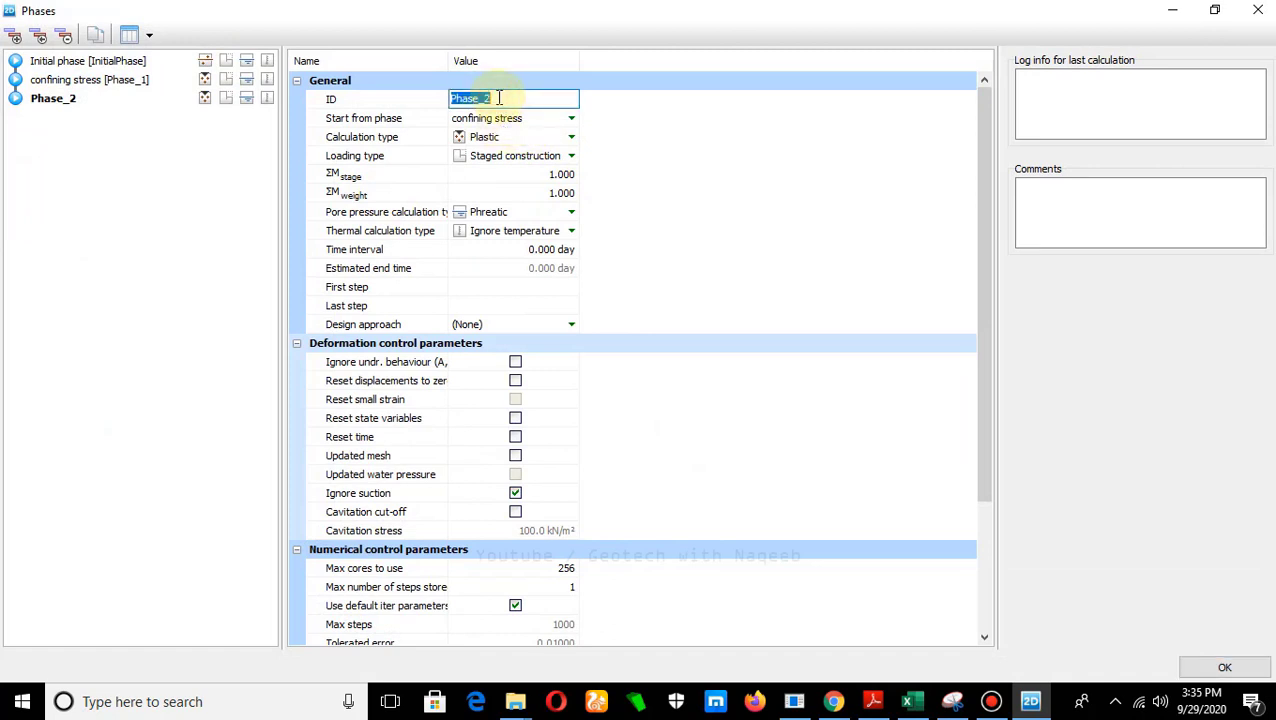
{"action": "type", "text": "shearing"}
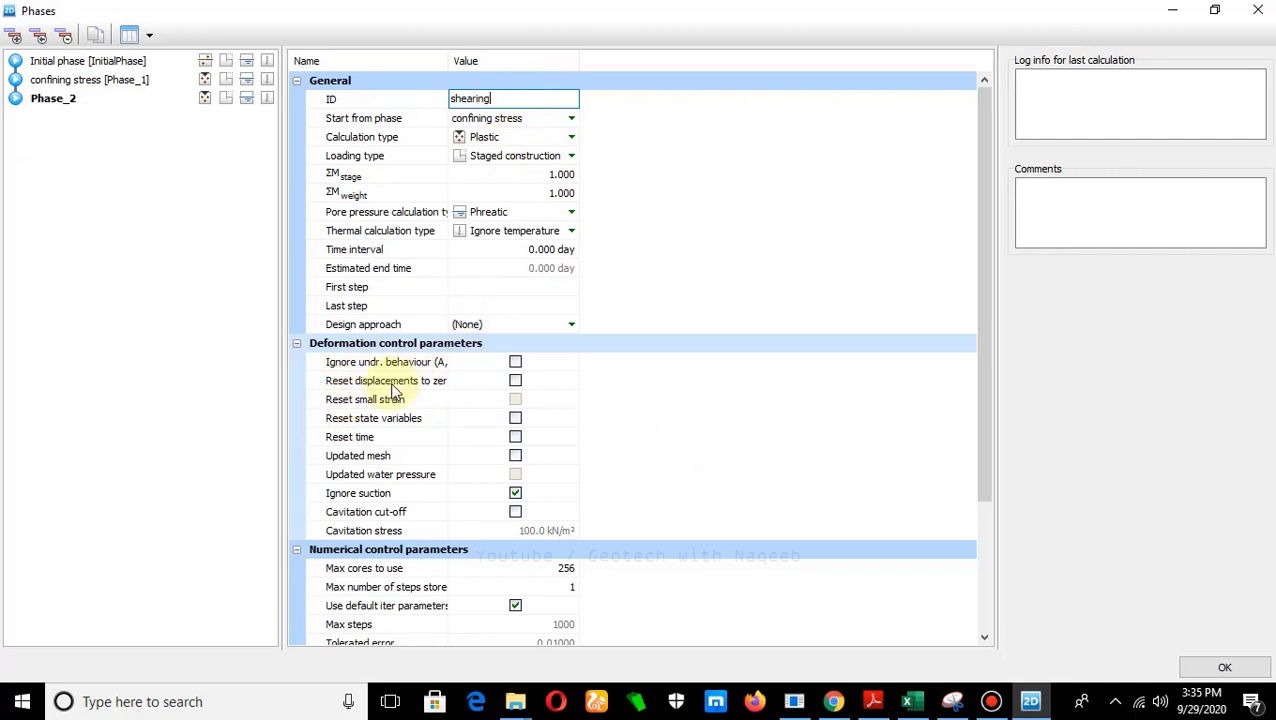
{"action": "left_click", "coordinate": [514, 382]}
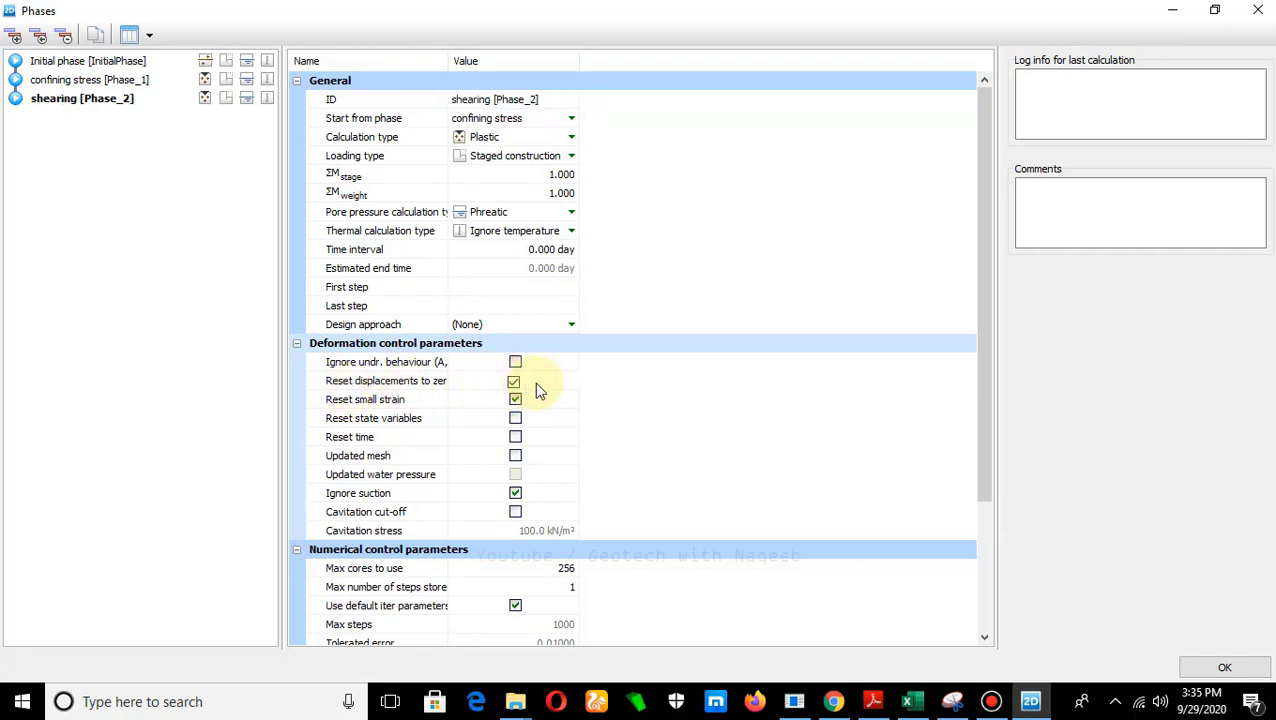
{"action": "left_click", "coordinate": [1226, 668]}
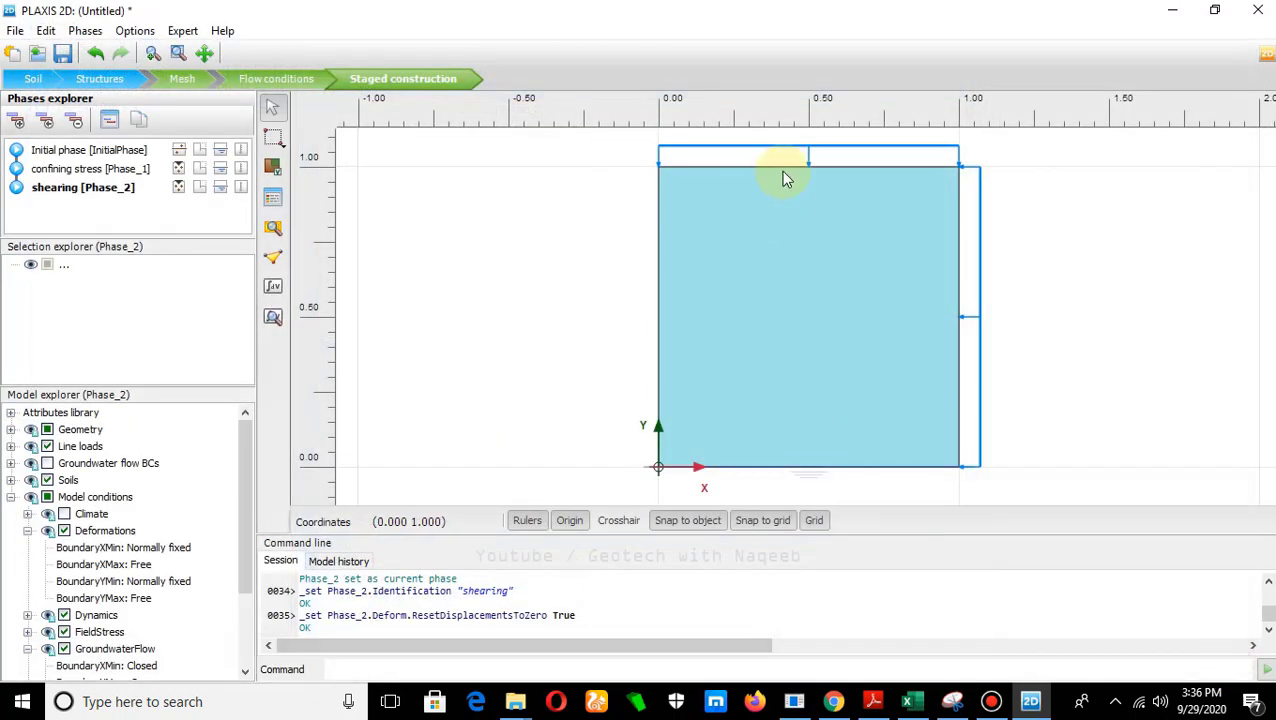
Step: Check the deviator stress chart in the Bangkok clay PDF and set the top line load's qy,start,ref to -250 kN/m/m in the shearing phase
{"action": "left_click", "coordinate": [786, 171]}
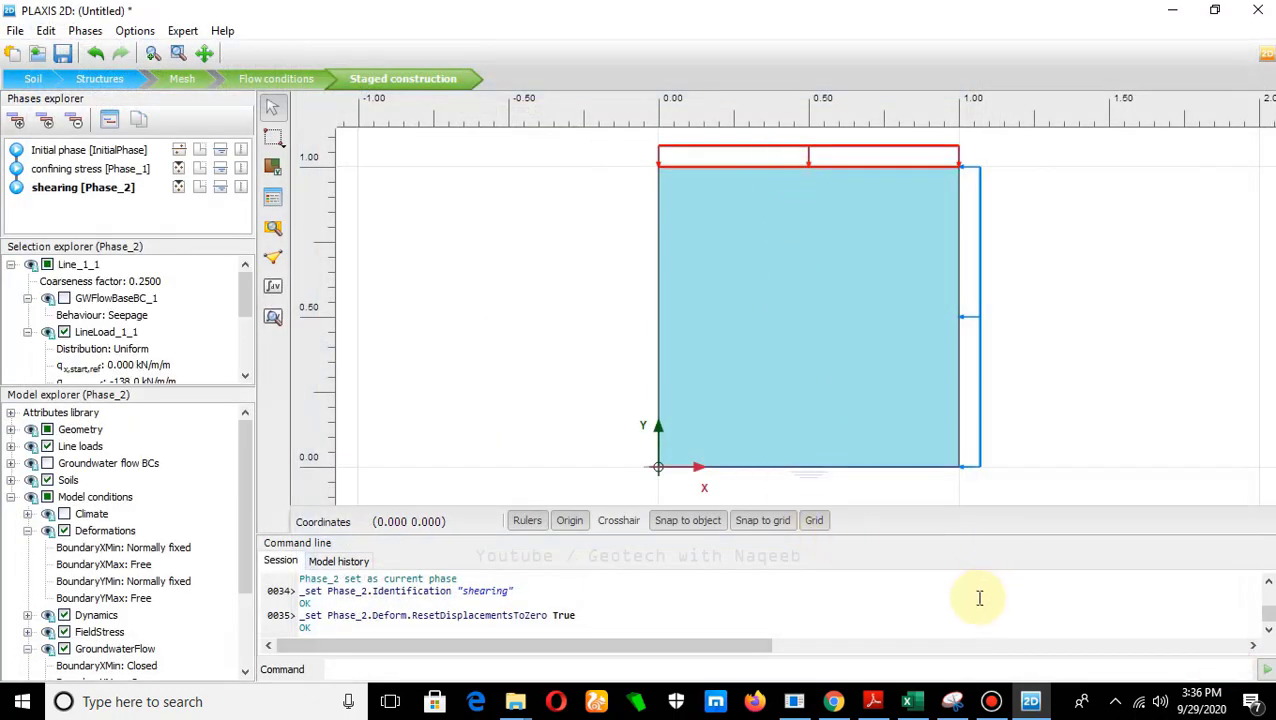
{"action": "left_click", "coordinate": [871, 695]}
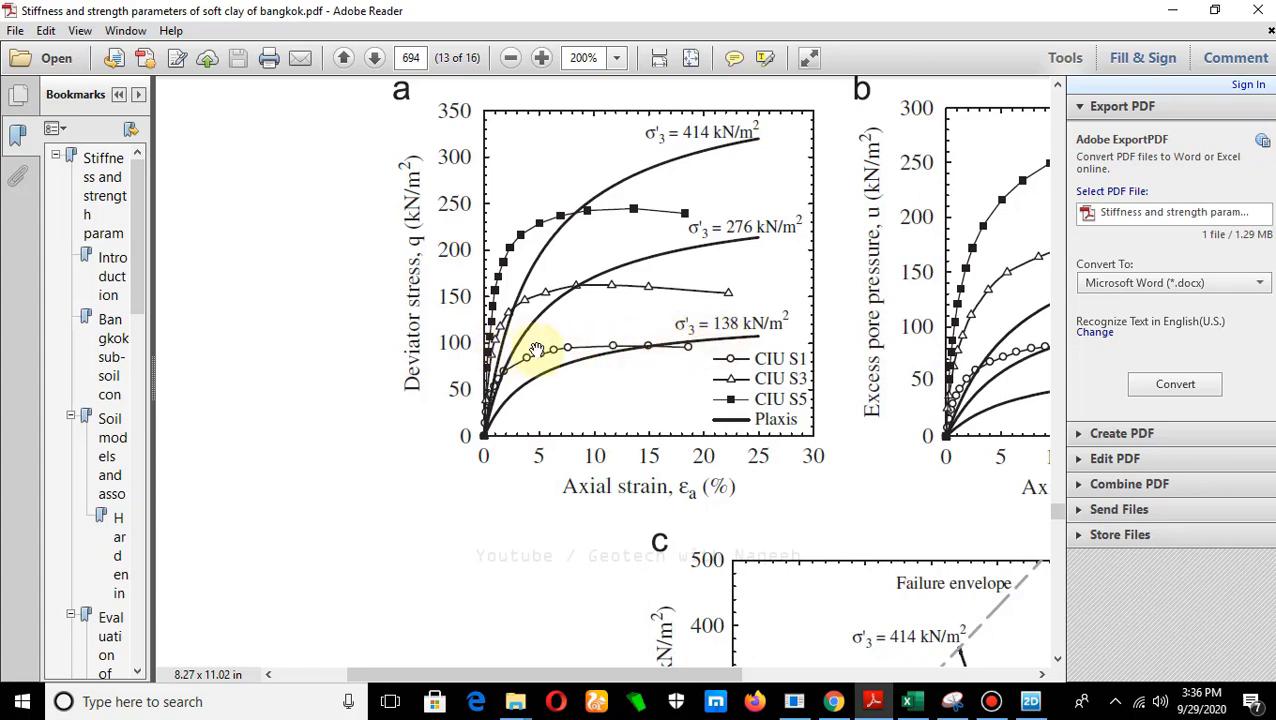
{"action": "left_click", "coordinate": [1034, 701]}
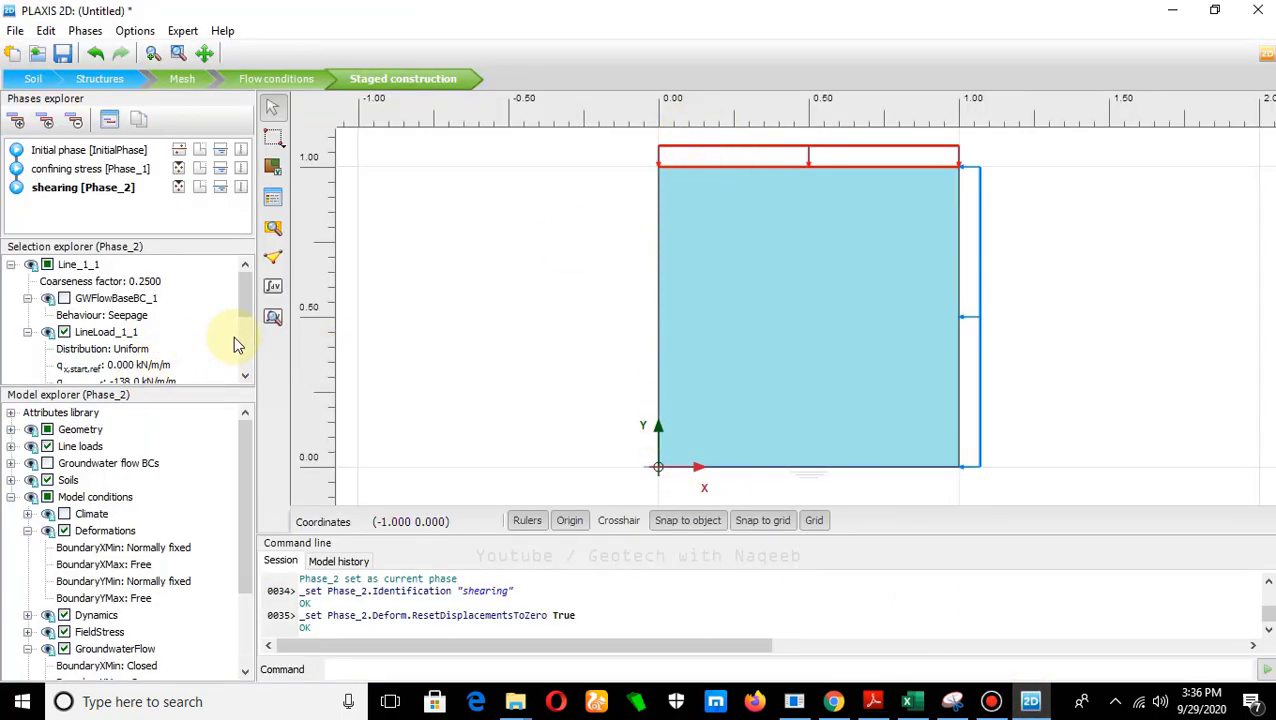
{"action": "scroll", "coordinate": [247, 314], "scroll_direction": "down", "scroll_amount": 2}
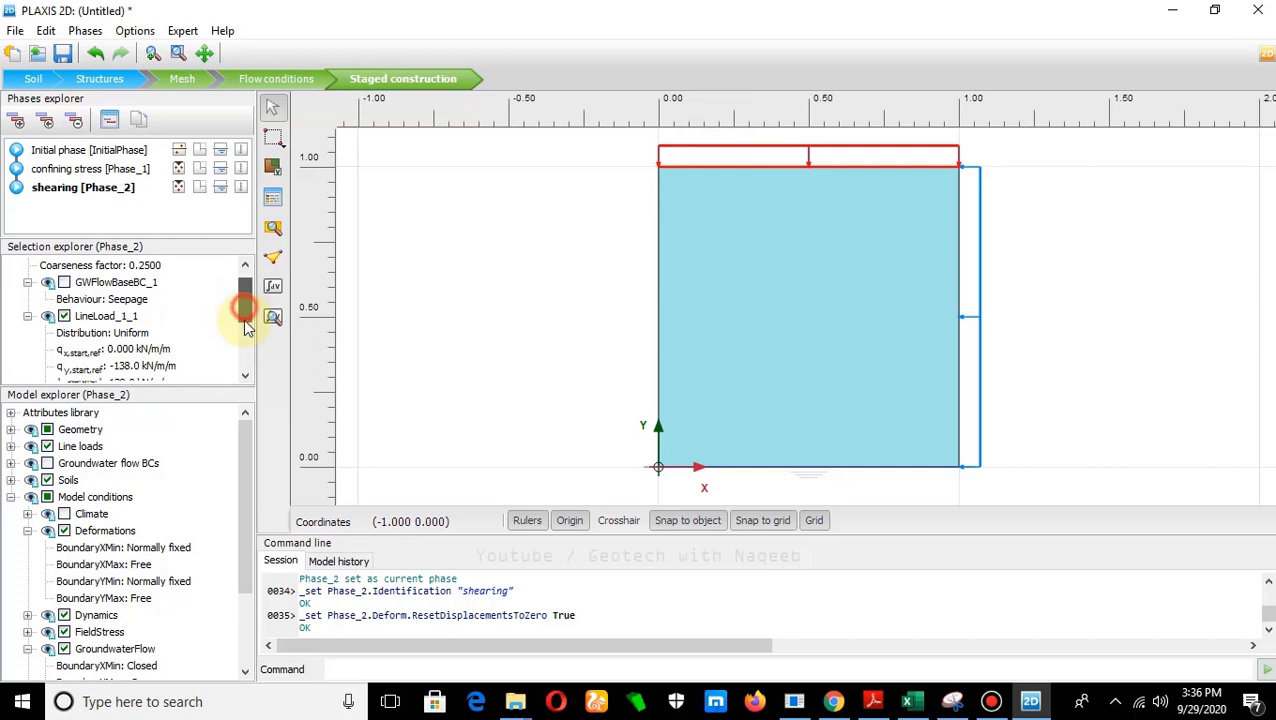
{"action": "left_click", "coordinate": [130, 325]}
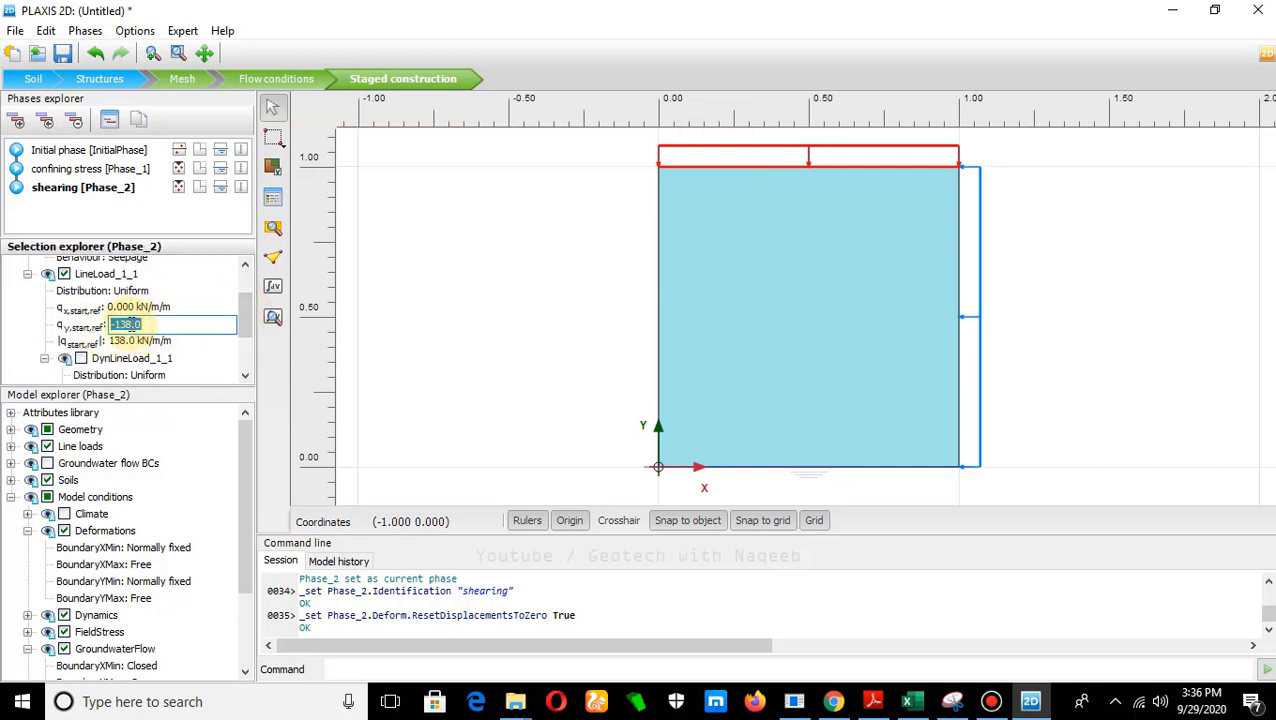
{"action": "type", "text": "-250"}
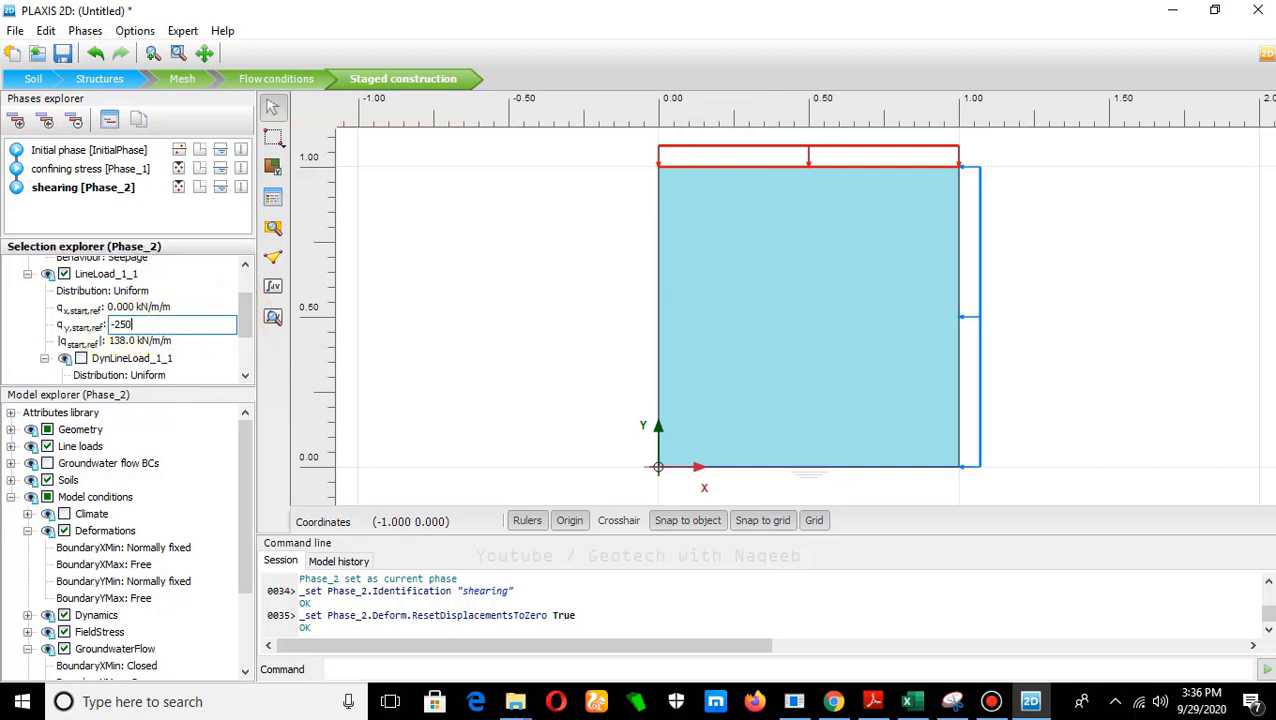
{"action": "left_click", "coordinate": [473, 302]}
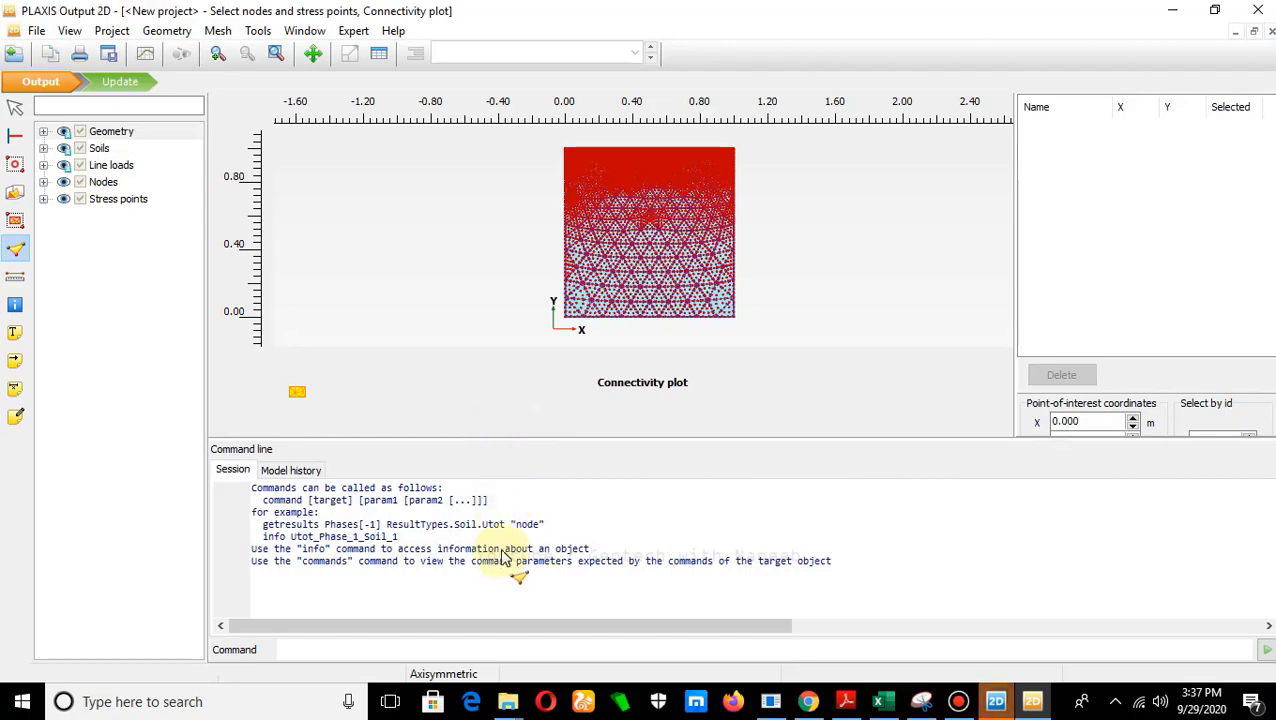
Step: Select a node at about (0.03, 1.00) on the soil's top edge and an adjacent stress point for curves, and update the model
{"action": "left_click_drag", "start_coordinate": [606, 436], "coordinate": [595, 646]}
{"action": "scroll", "coordinate": [514, 196], "scroll_direction": "up", "scroll_amount": 4}
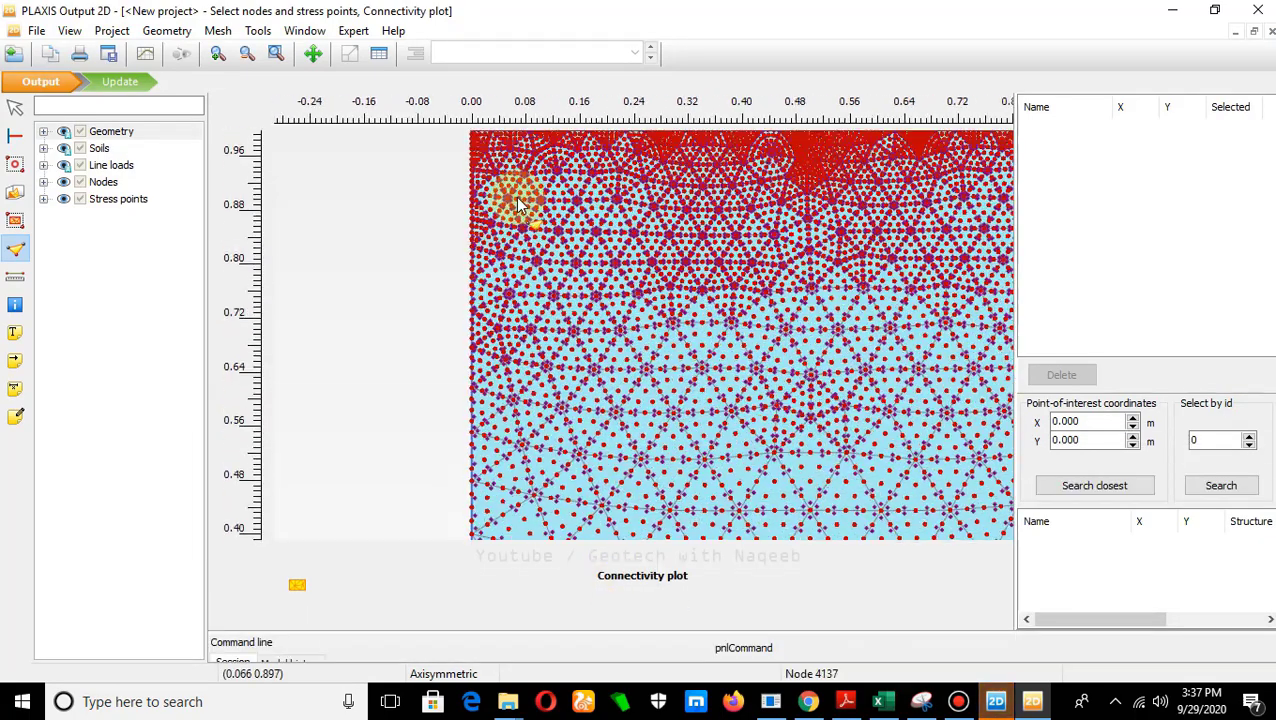
{"action": "scroll", "coordinate": [521, 279], "scroll_direction": "up", "scroll_amount": 3}
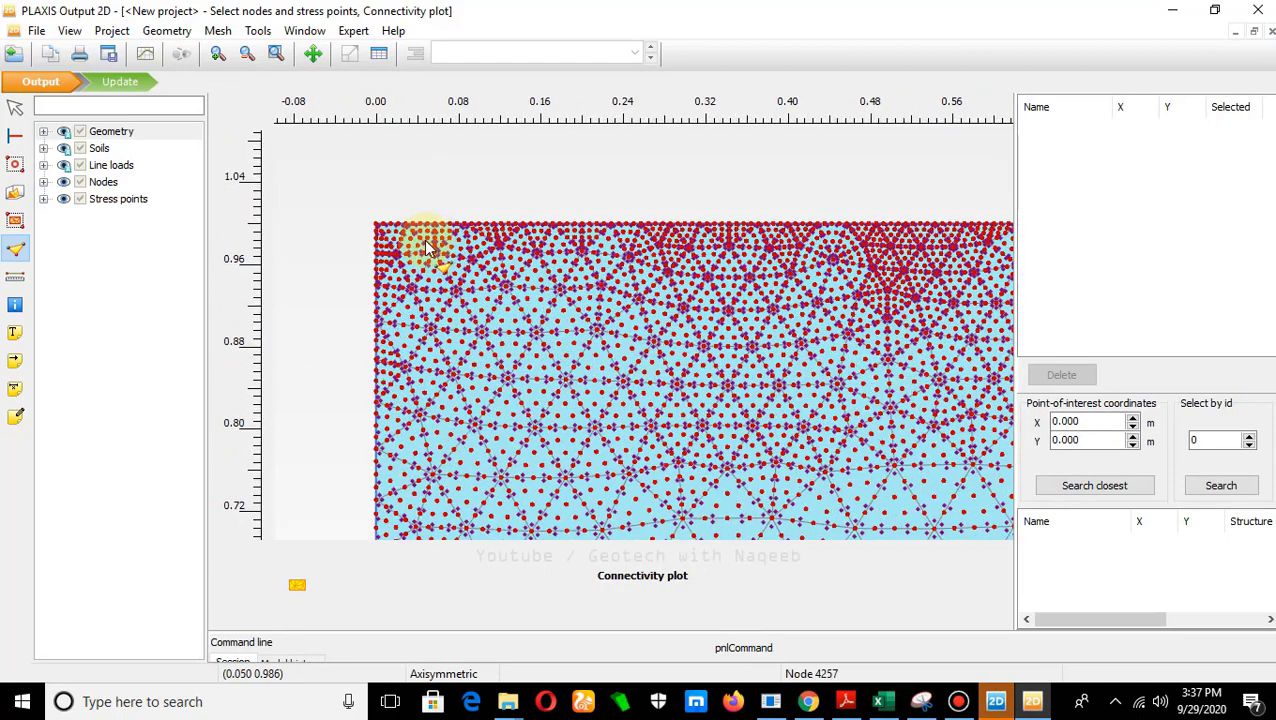
{"action": "scroll", "coordinate": [410, 252], "scroll_direction": "up", "scroll_amount": 3}
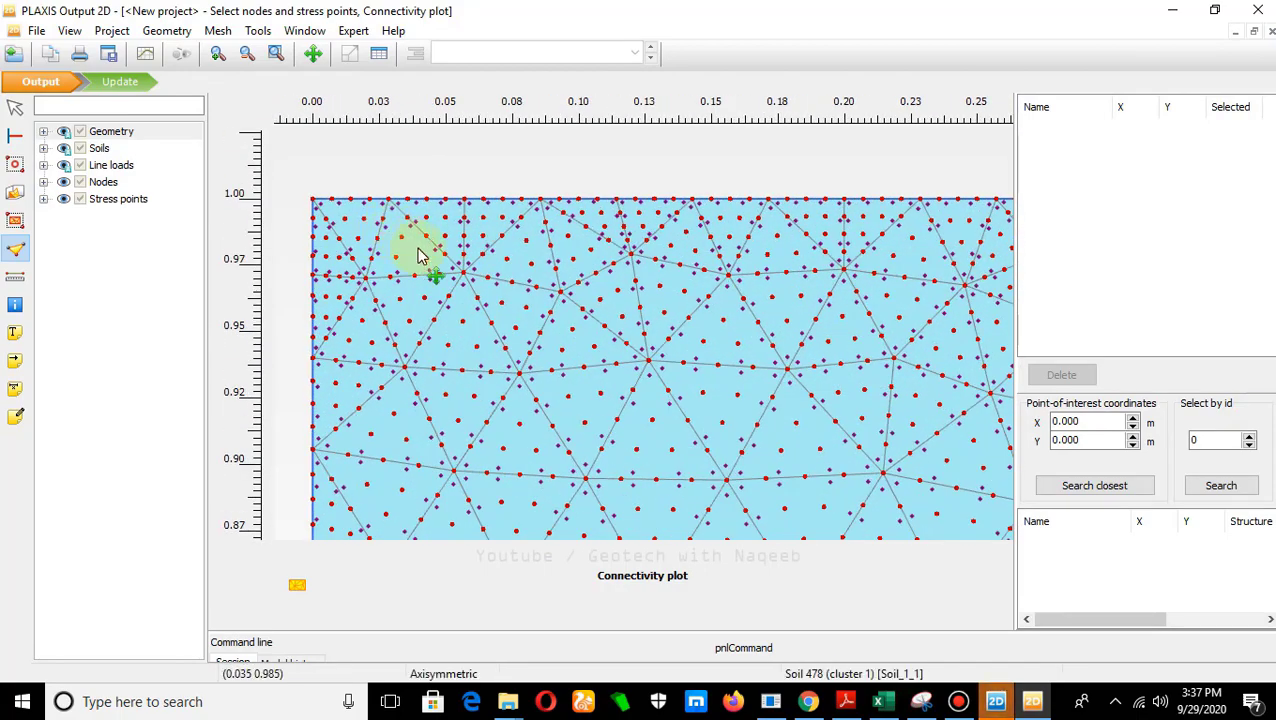
{"action": "scroll", "coordinate": [412, 224], "scroll_direction": "up", "scroll_amount": 1}
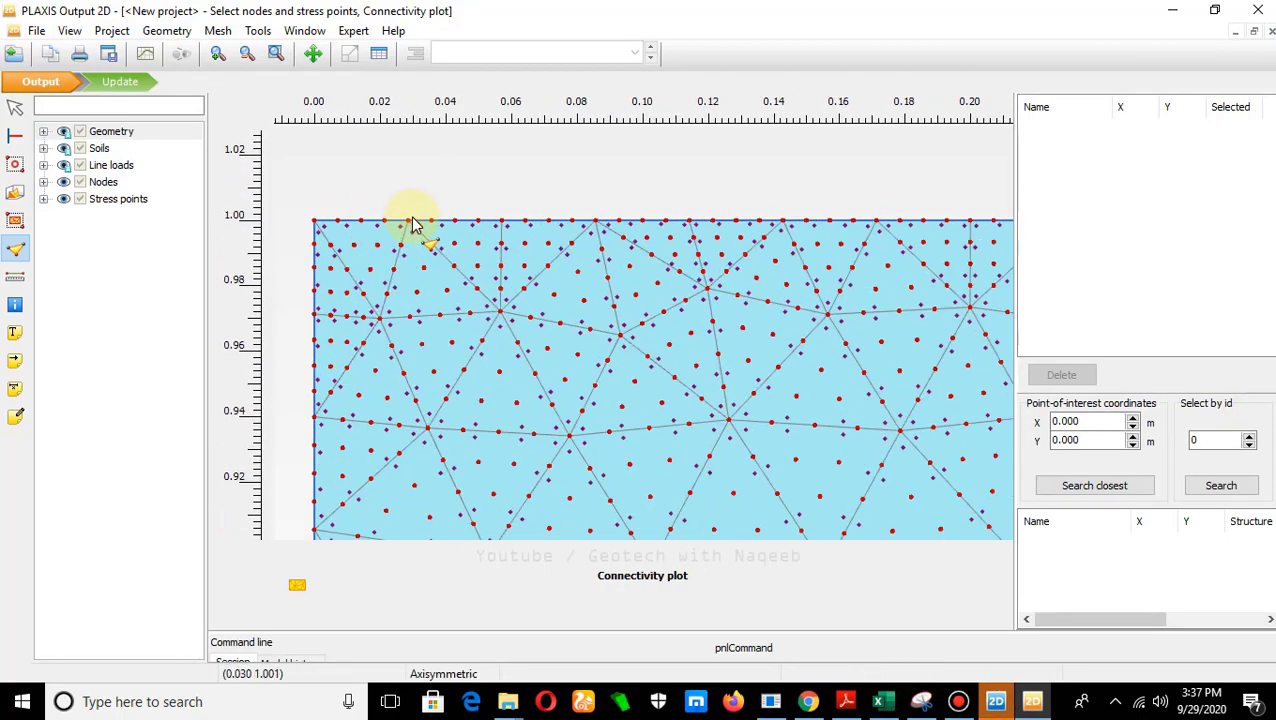
{"action": "left_click", "coordinate": [408, 226]}
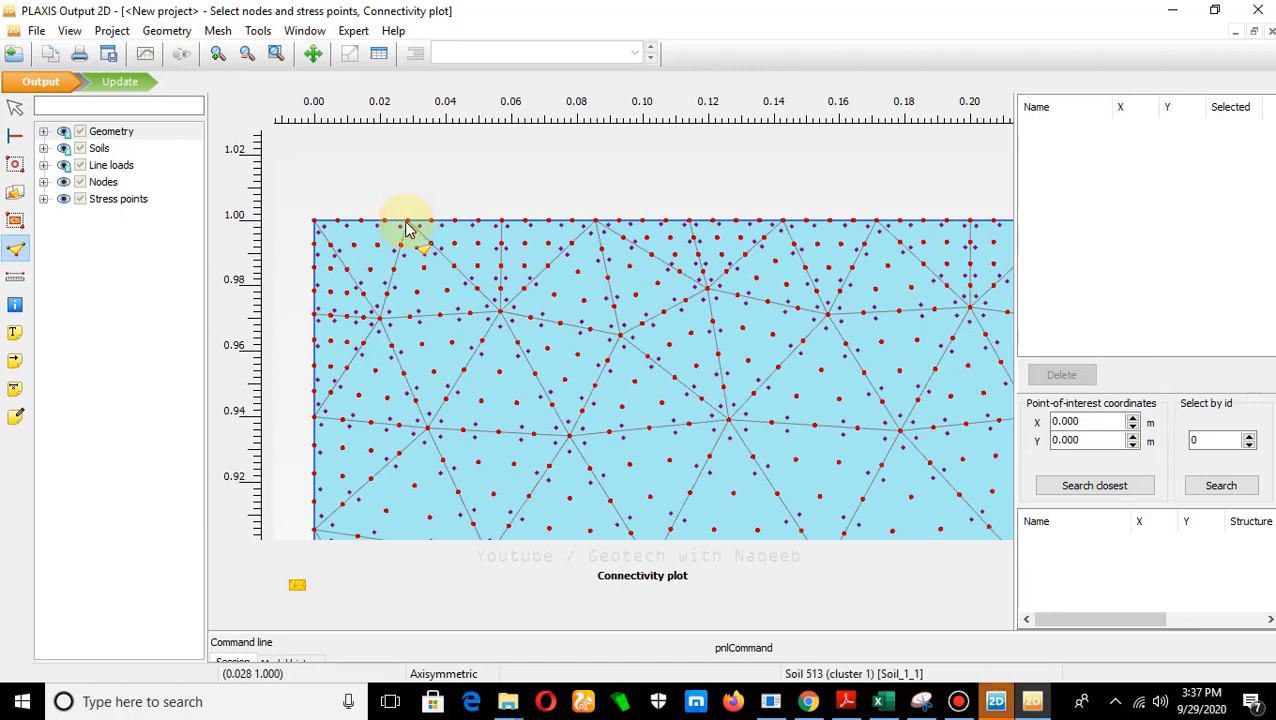
{"action": "left_click", "coordinate": [408, 226]}
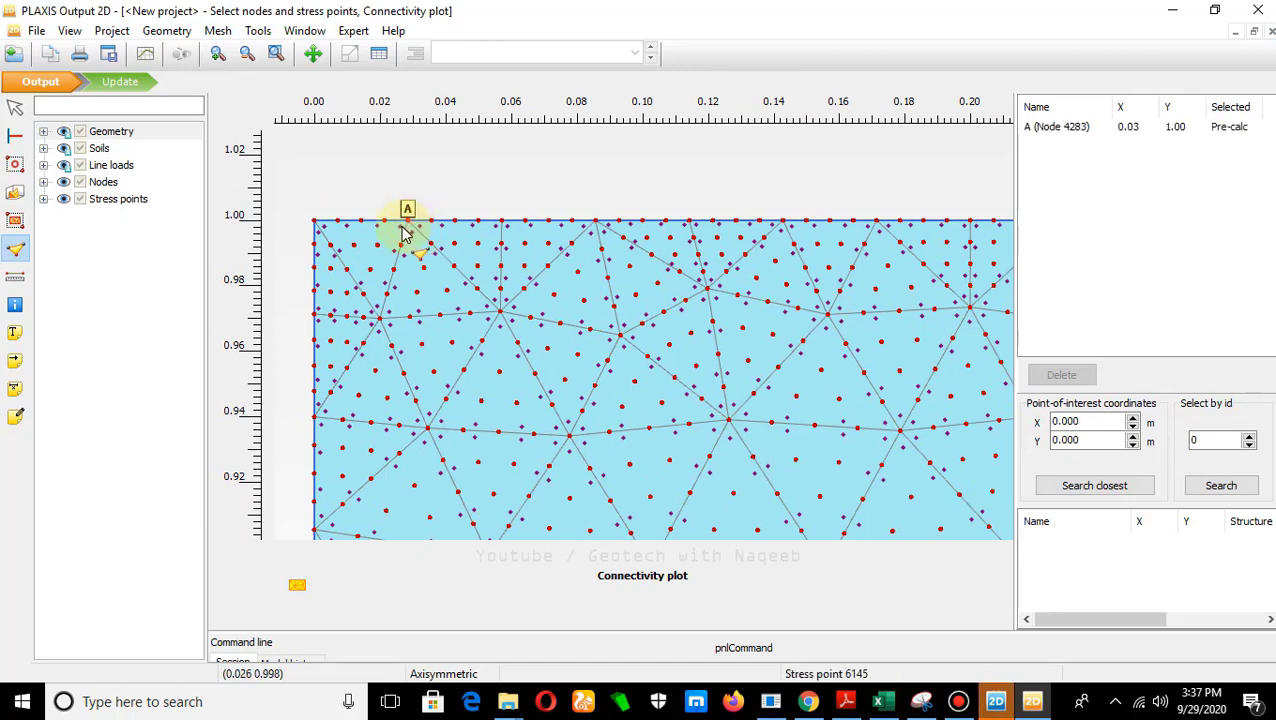
{"action": "left_click", "coordinate": [405, 233]}
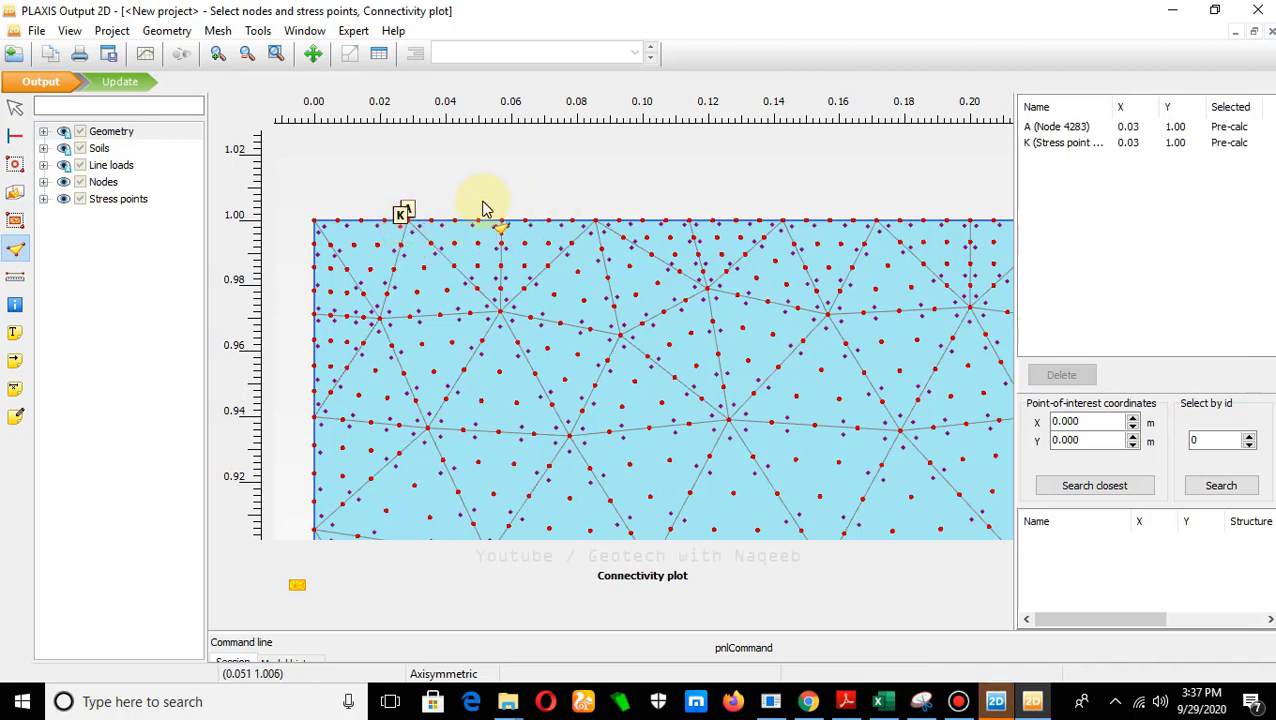
{"action": "left_click", "coordinate": [138, 86]}
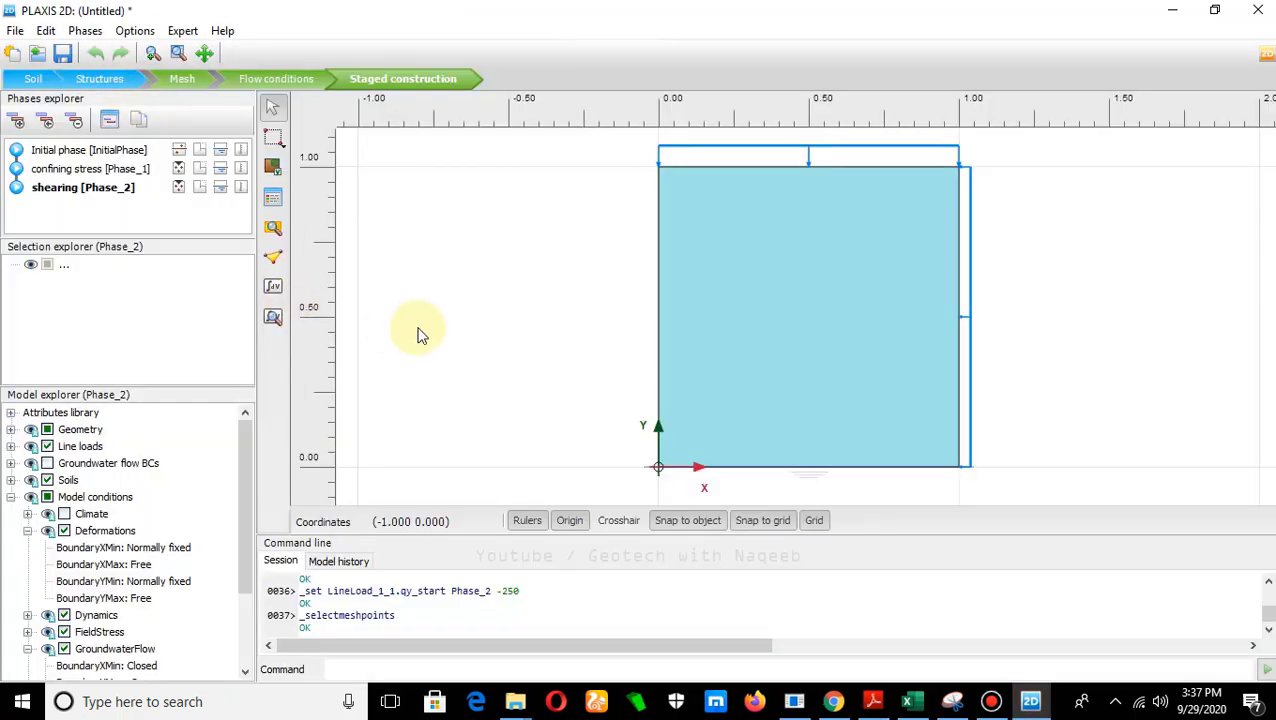
Step: Calculate all phases and view the calculation results of the shearing phase
{"action": "left_click", "coordinate": [274, 292]}
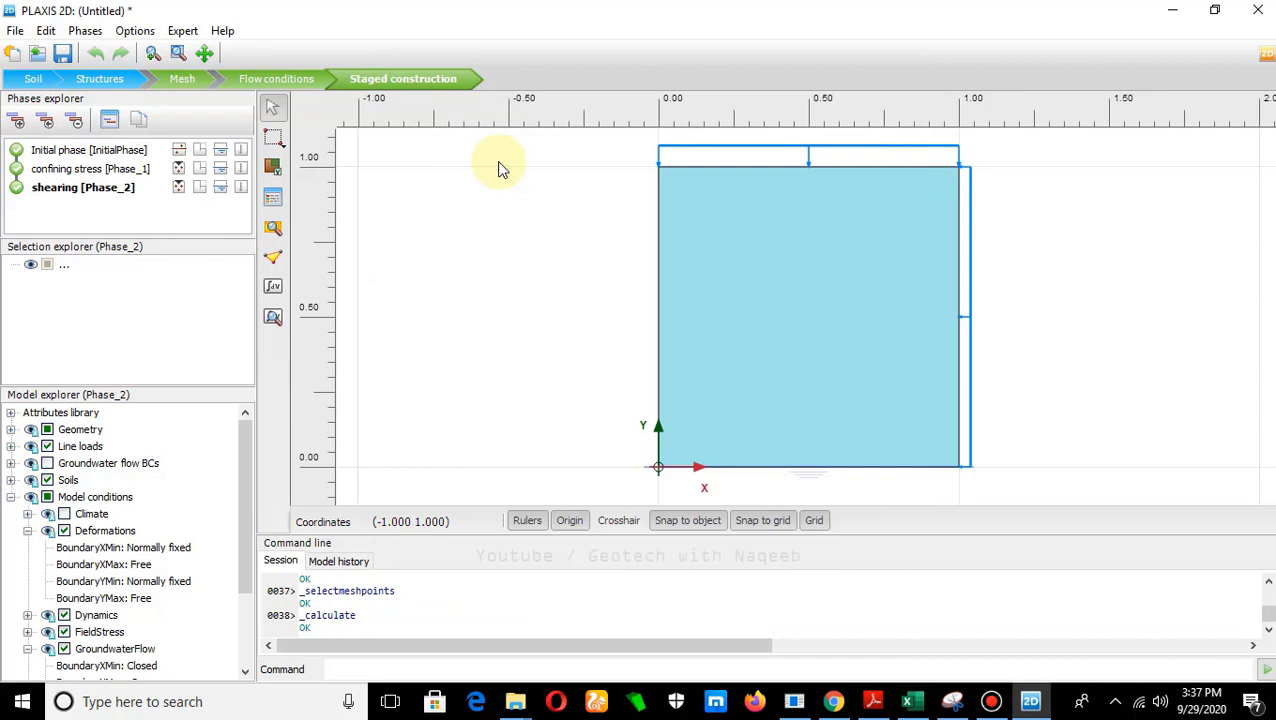
{"action": "left_click", "coordinate": [274, 319]}
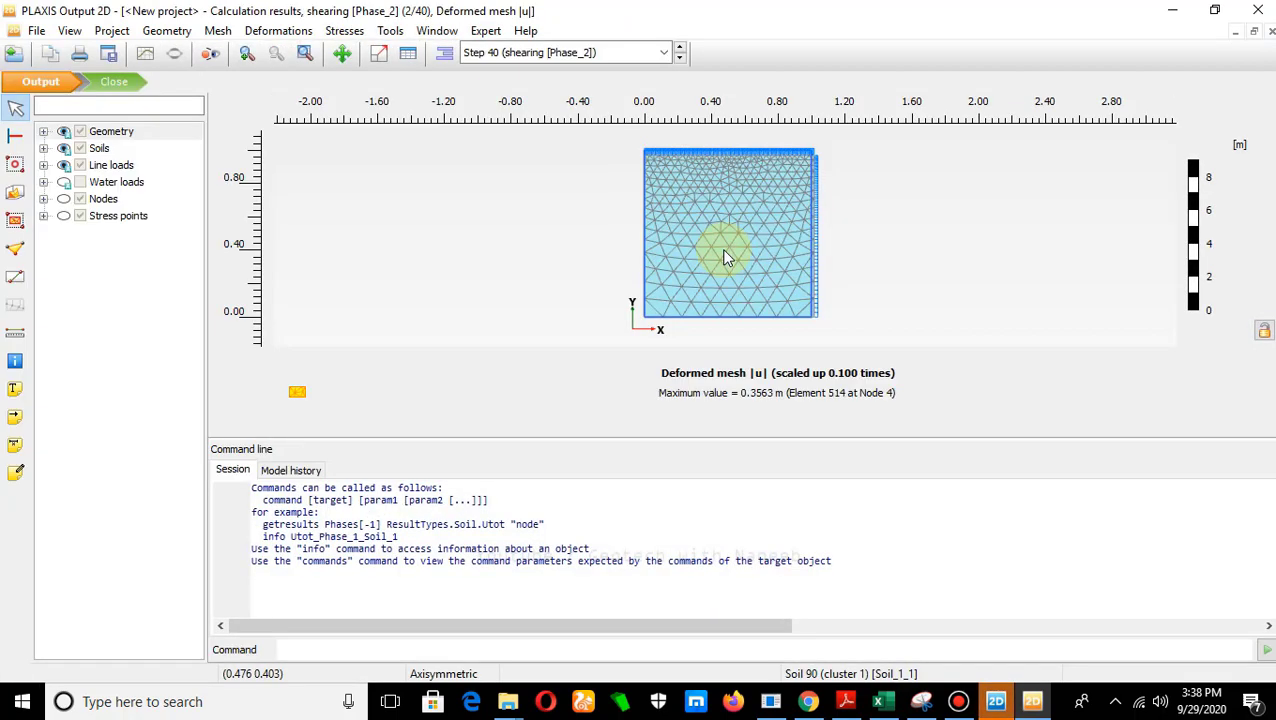
Step: Create a new curve chart with the vertical total cartesian strain εyy of stress point K (0.03 / 1.00) on the X-axis
{"action": "left_click", "coordinate": [333, 38]}
{"action": "mouse_move", "coordinate": [313, 38]}
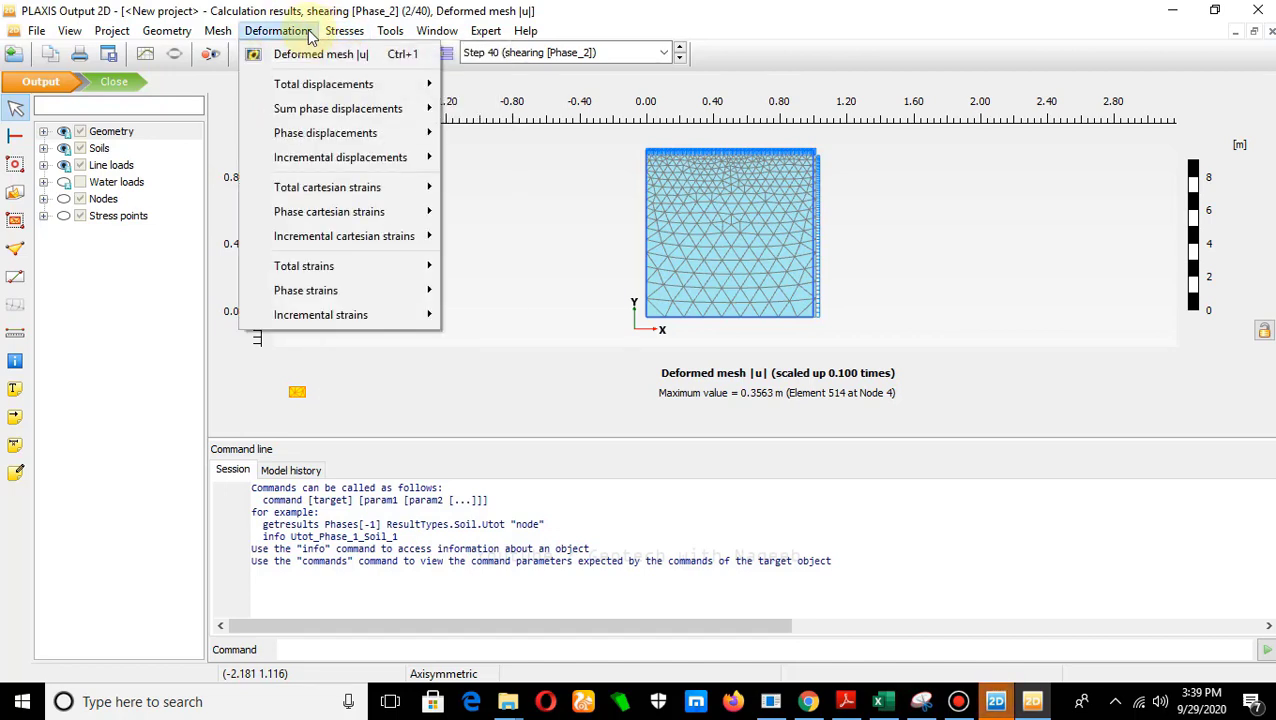
{"action": "left_click", "coordinate": [218, 31]}
{"action": "left_click", "coordinate": [146, 57]}
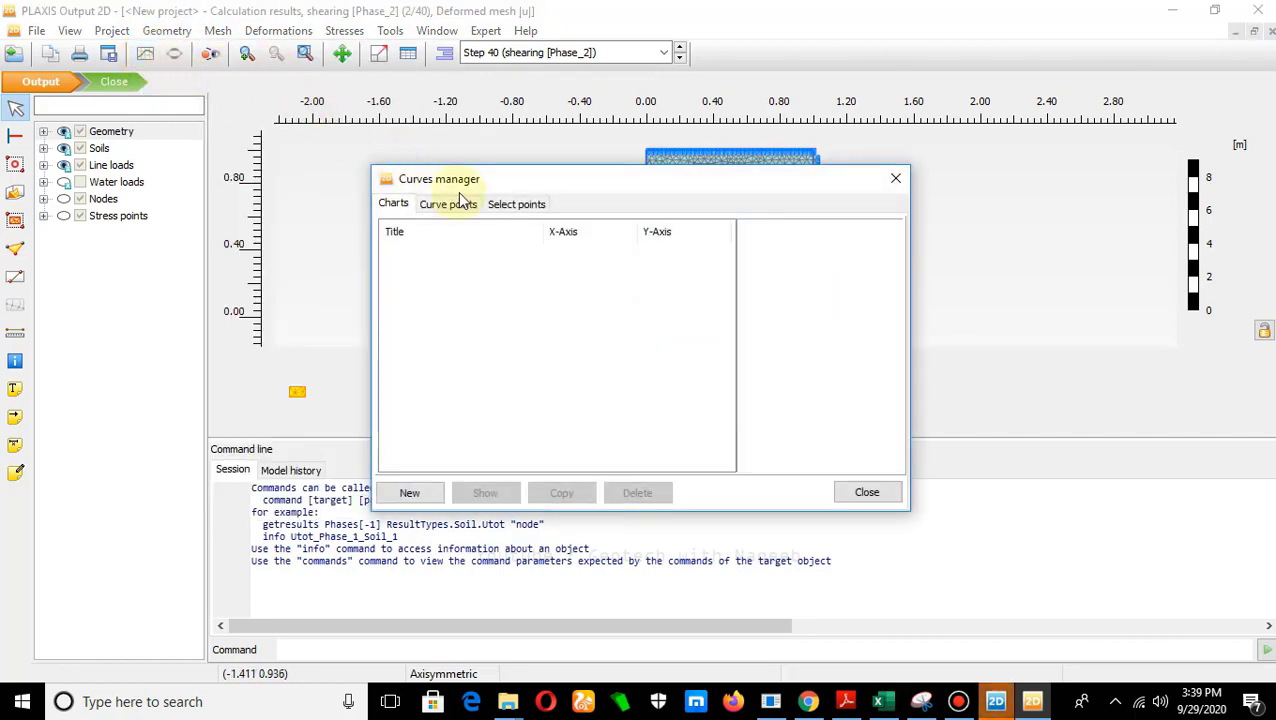
{"action": "left_click", "coordinate": [412, 493]}
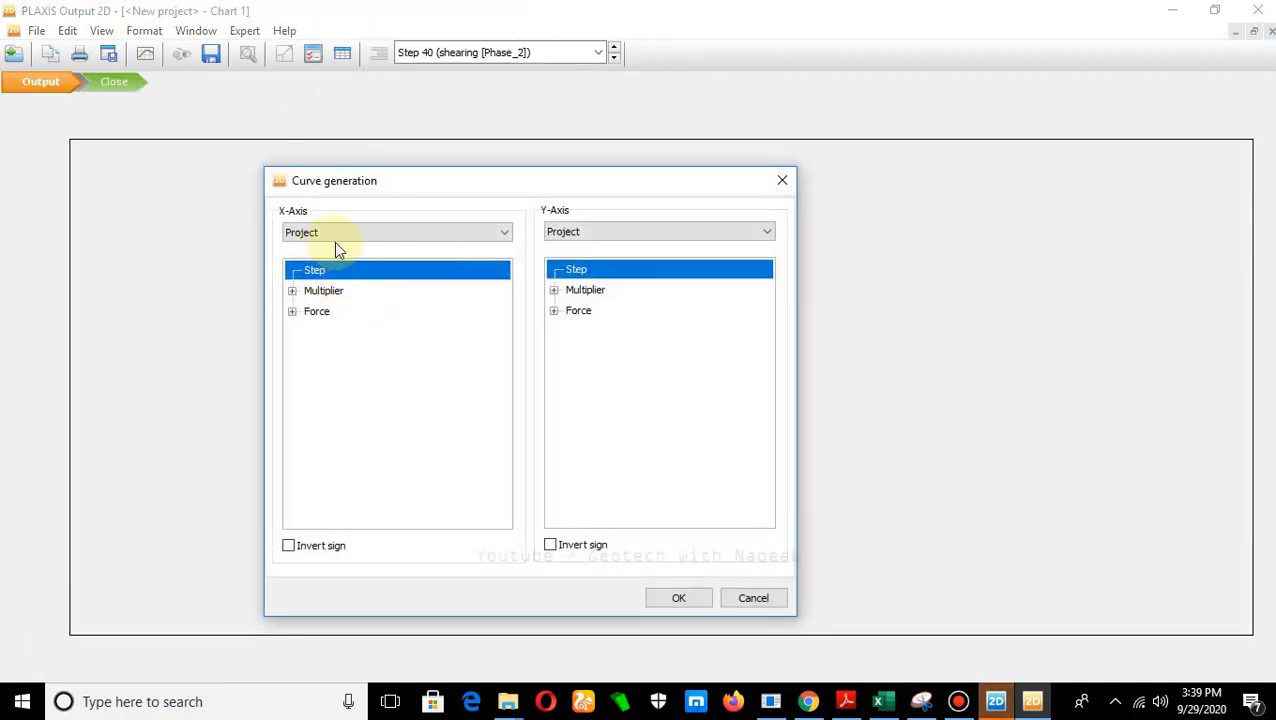
{"action": "left_click", "coordinate": [504, 232]}
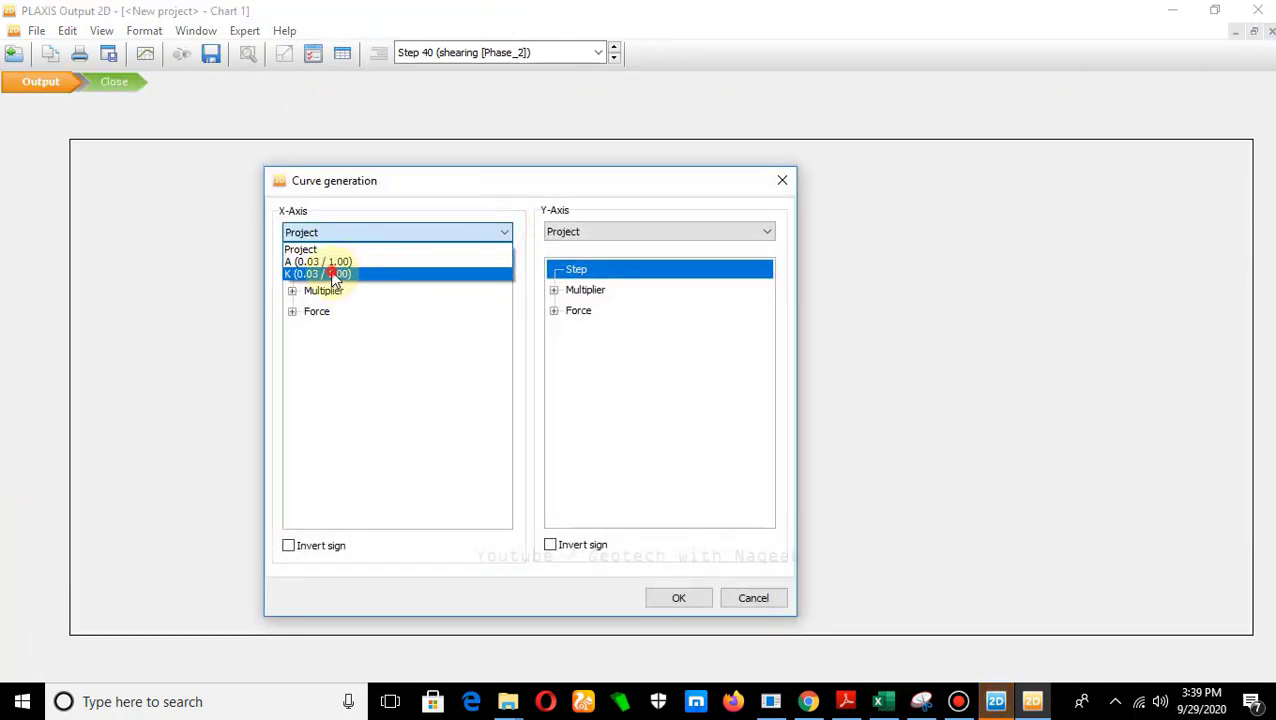
{"action": "left_click", "coordinate": [333, 274]}
{"action": "left_click", "coordinate": [291, 273]}
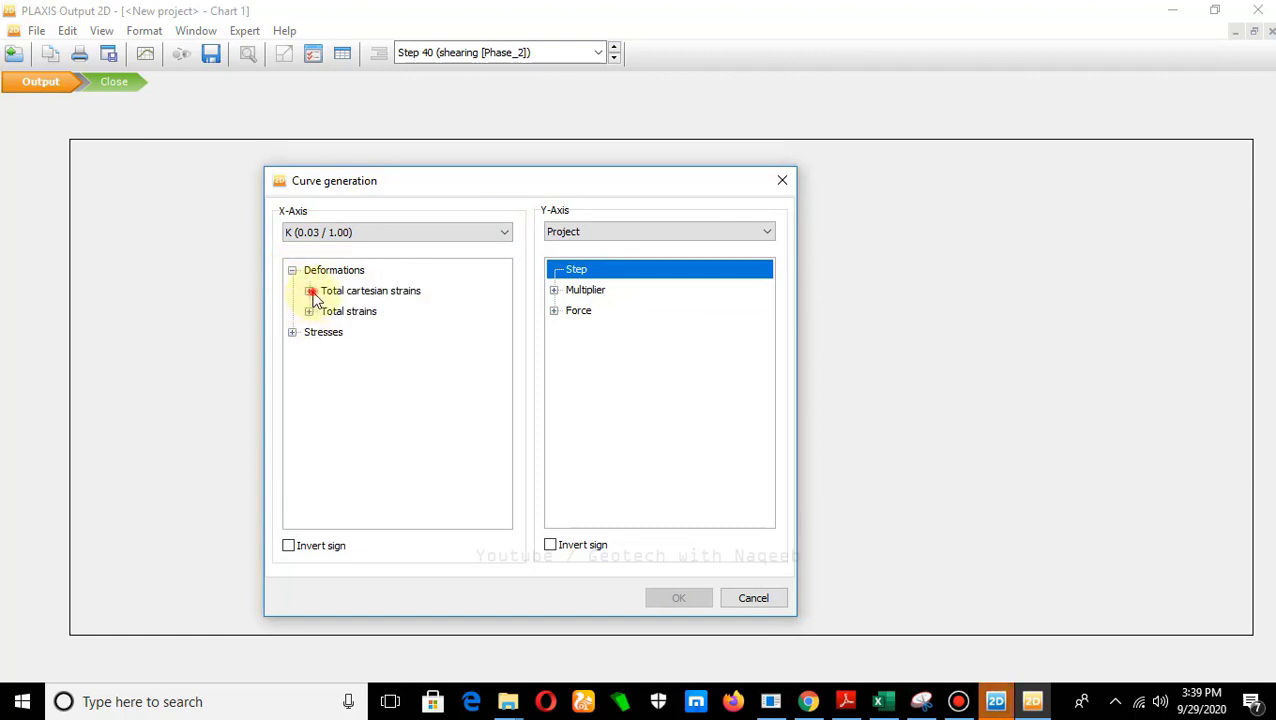
{"action": "left_click", "coordinate": [309, 291]}
{"action": "left_click", "coordinate": [344, 334]}
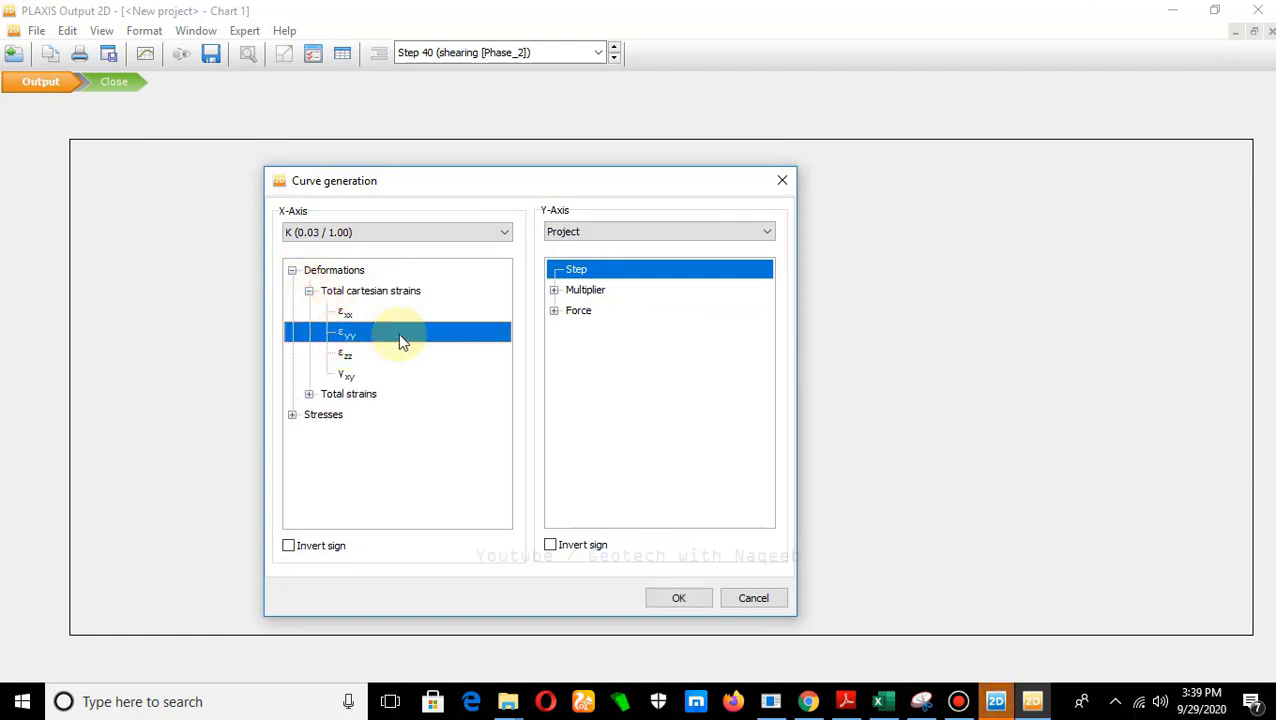
Step: Assign the cartesian total stress σyy of point K (0.03 / 1.00) to the Y-axis and generate the chart
{"action": "left_click", "coordinate": [770, 233]}
{"action": "left_click", "coordinate": [621, 274]}
{"action": "left_click", "coordinate": [553, 290]}
{"action": "left_click", "coordinate": [570, 352]}
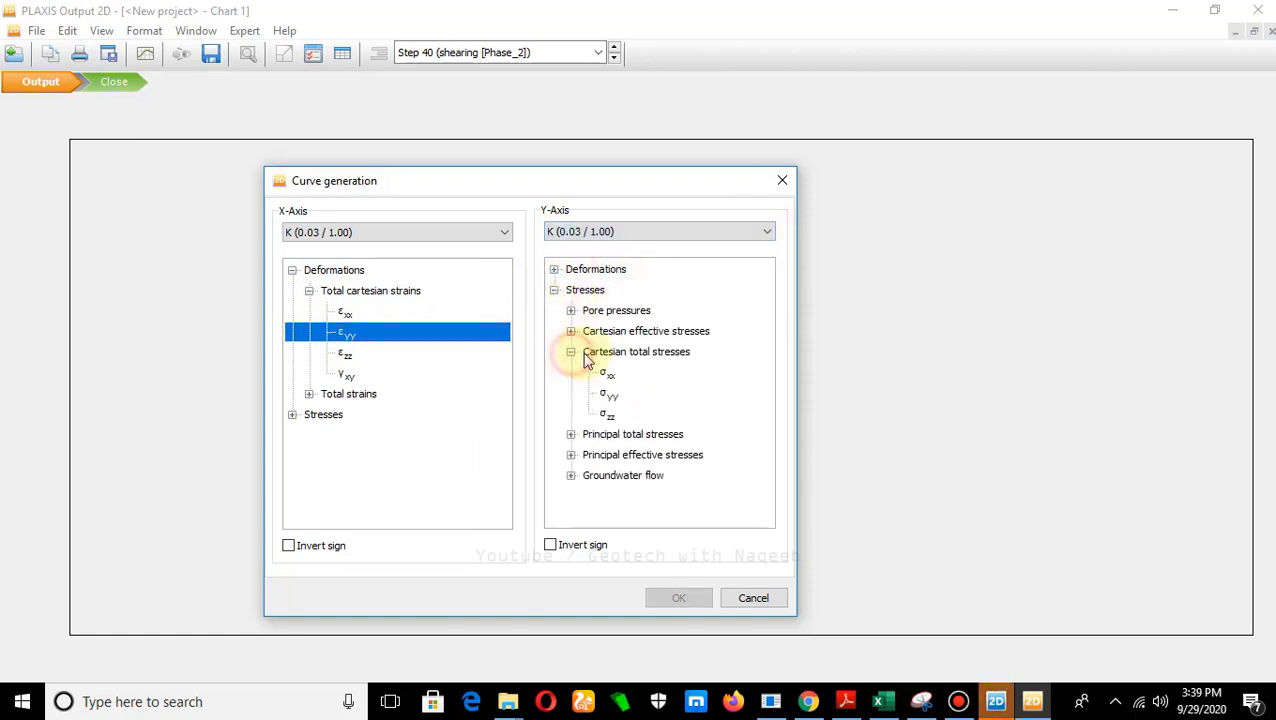
{"action": "left_click", "coordinate": [603, 393]}
{"action": "left_click", "coordinate": [678, 600]}
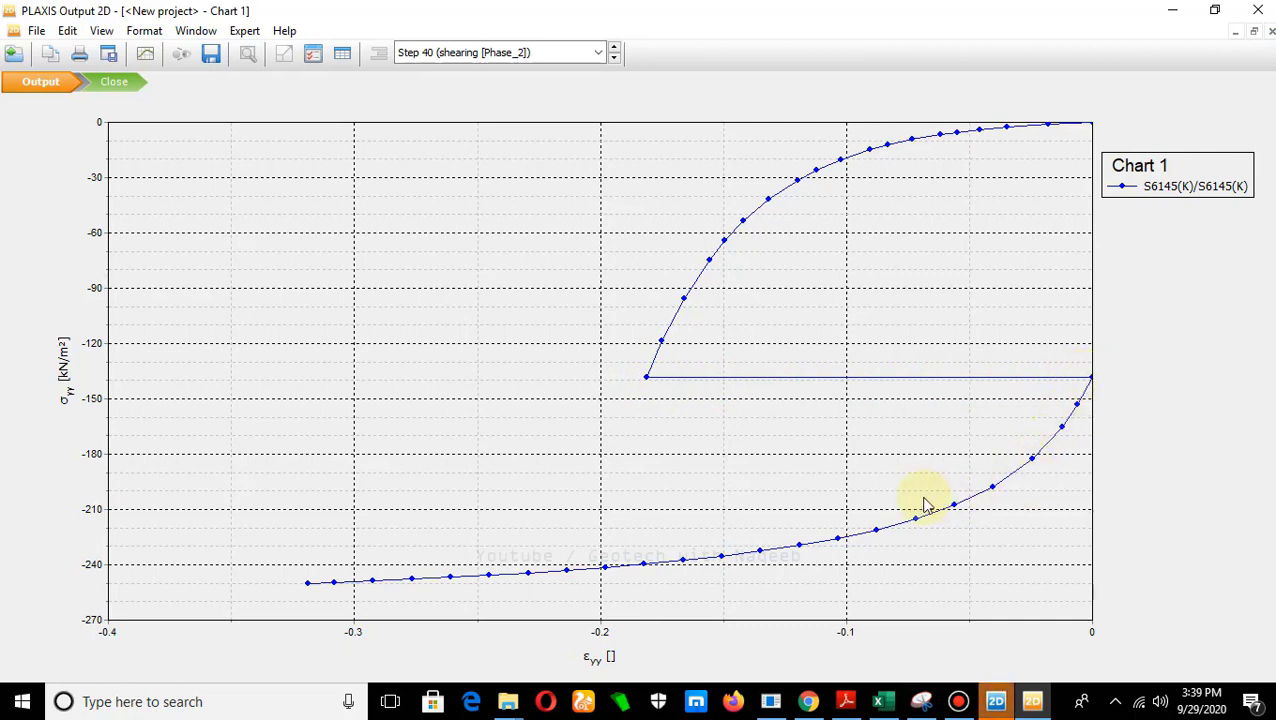
Step: Copy all points from the chart's data table and paste them into Sheet2 of the Excel workbook, starting at cell H6
{"action": "left_click", "coordinate": [342, 60]}
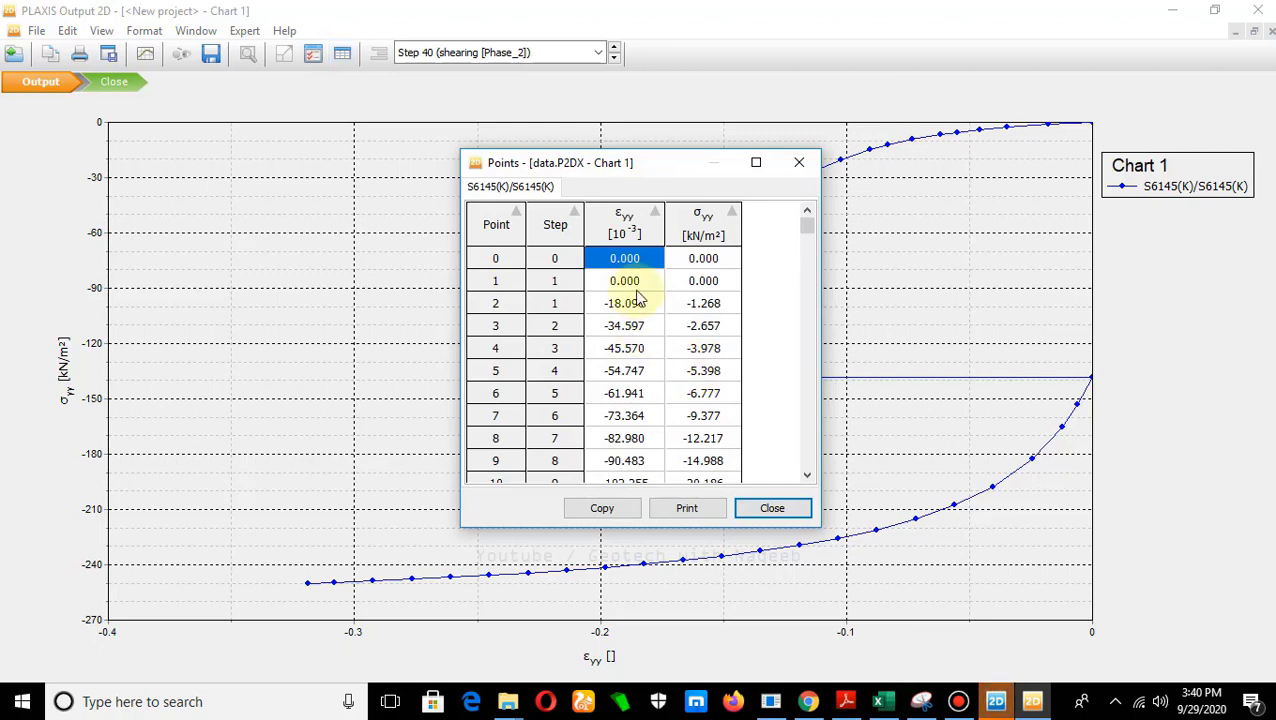
{"action": "key", "text": "ctrl+a"}
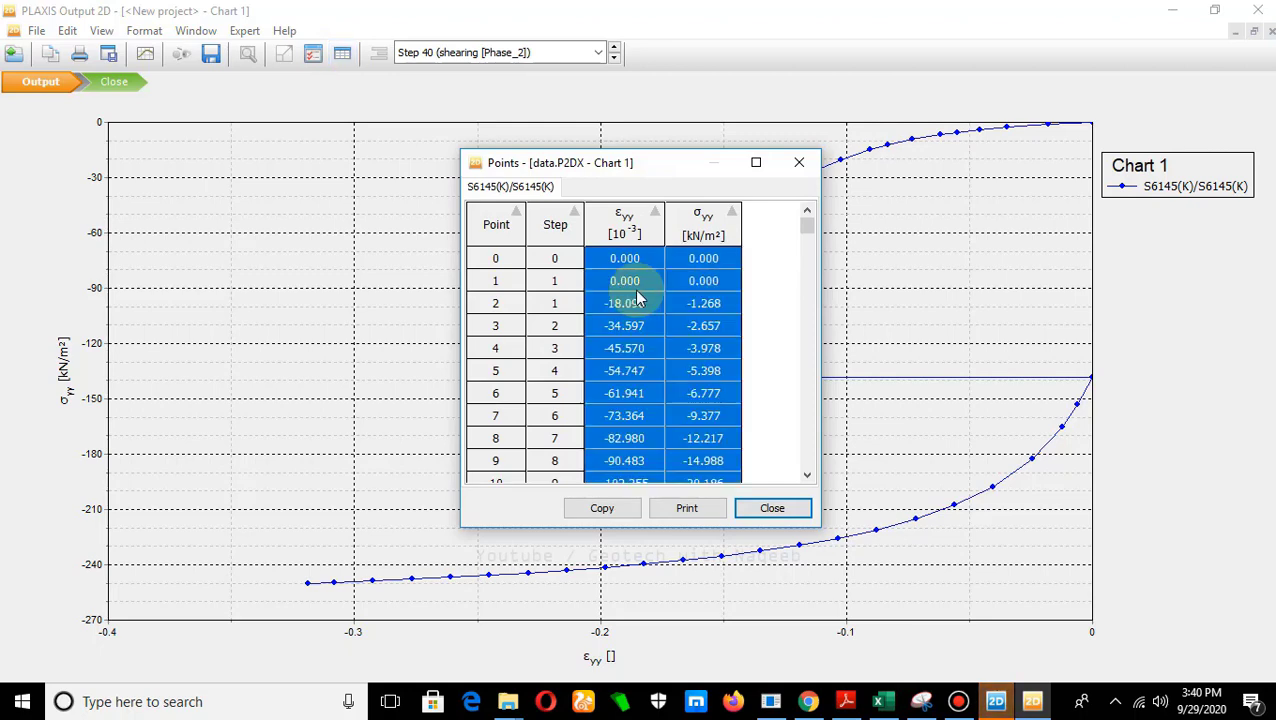
{"action": "left_click", "coordinate": [606, 510]}
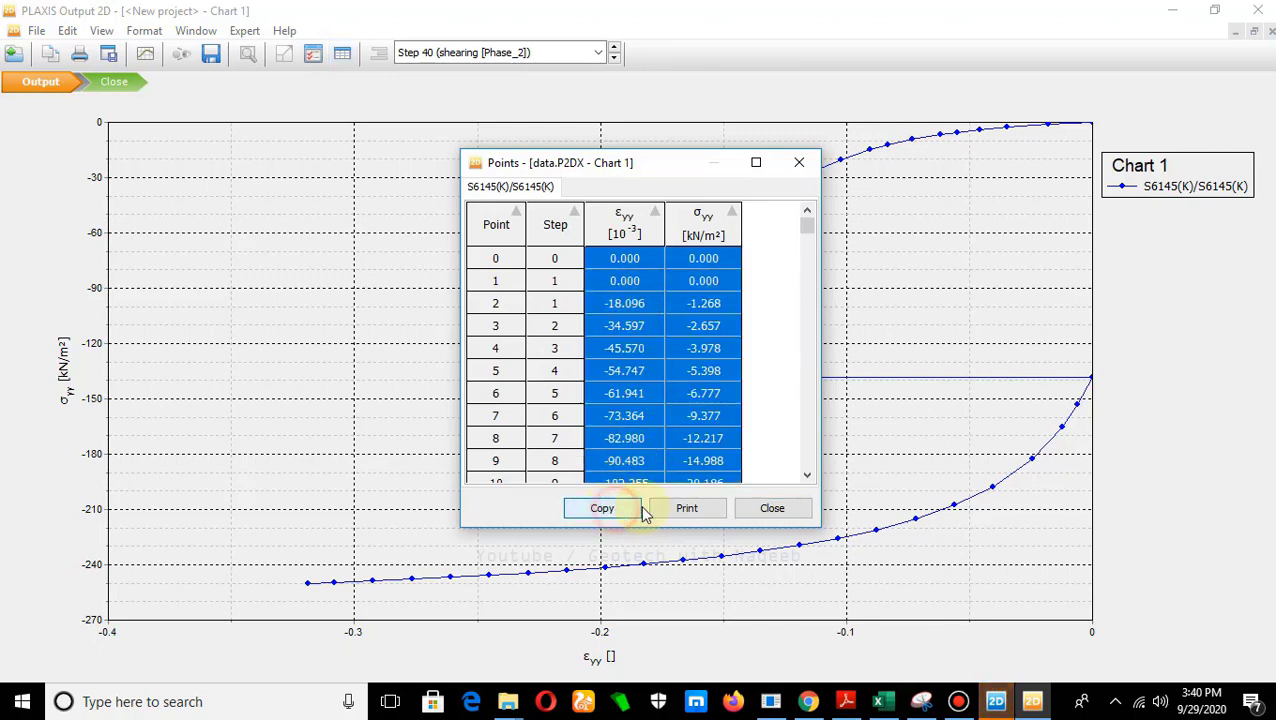
{"action": "left_click", "coordinate": [885, 700]}
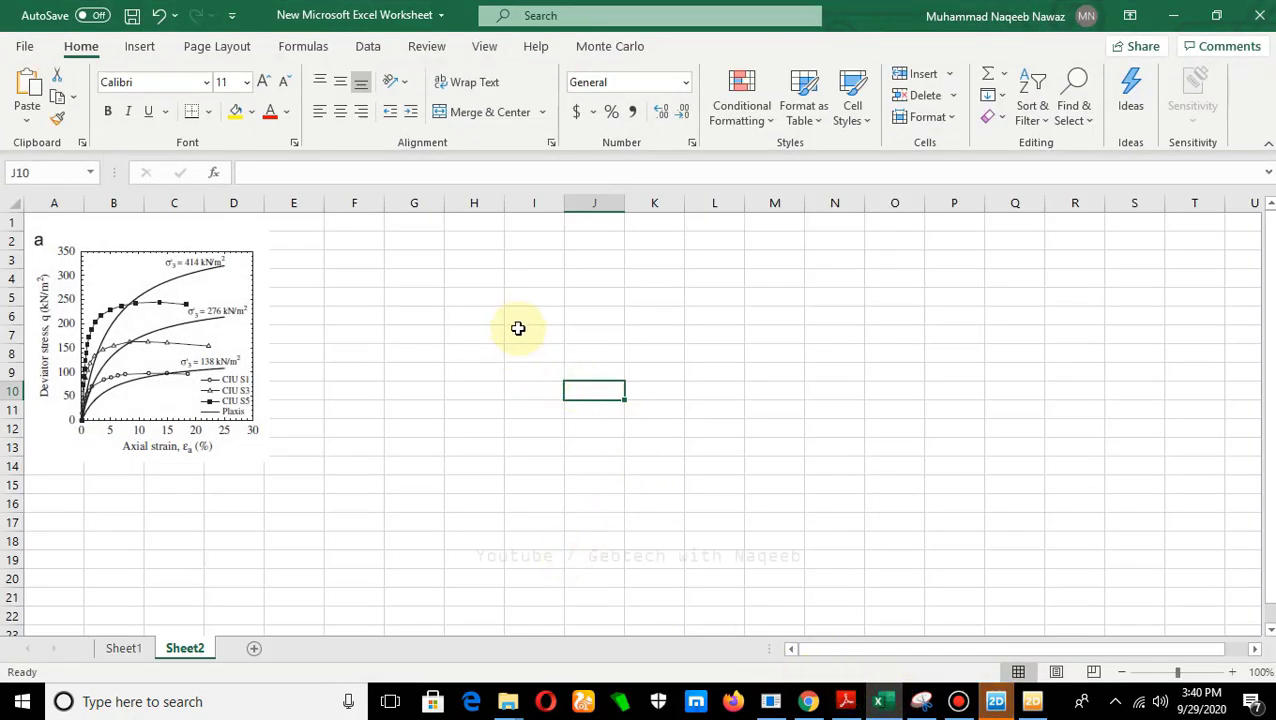
{"action": "left_click", "coordinate": [475, 318]}
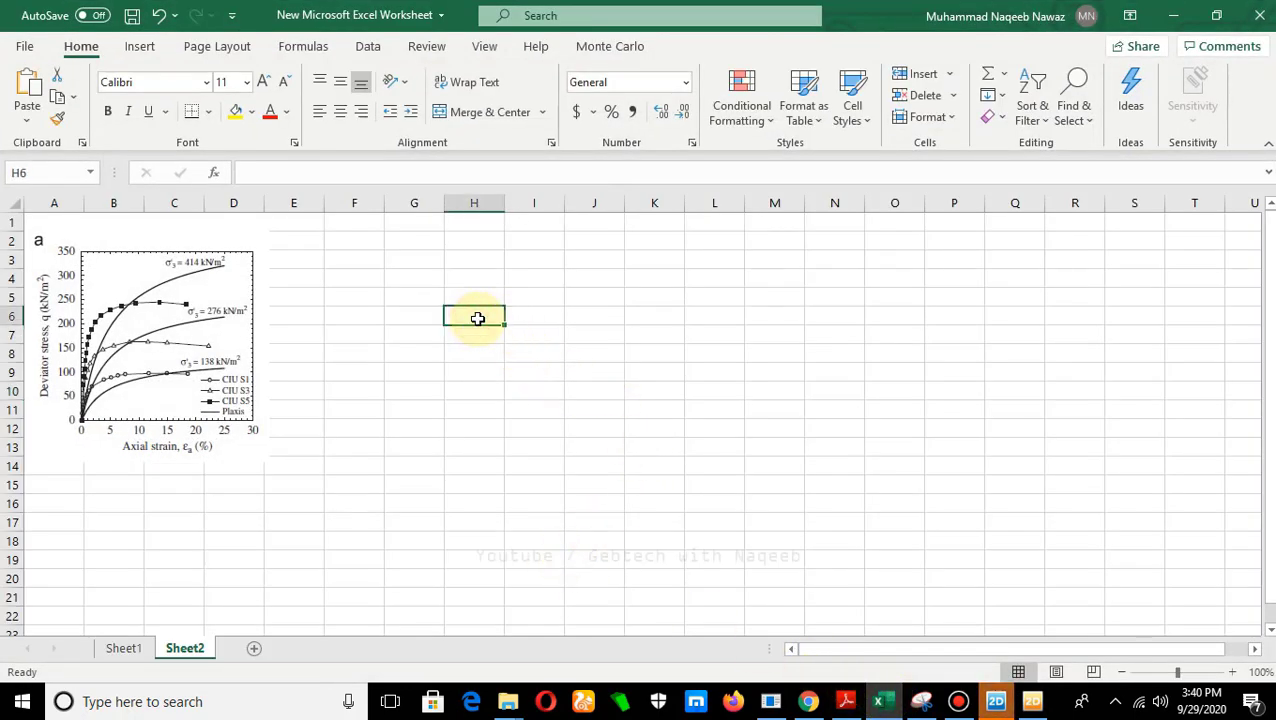
{"action": "key", "text": "ctrl+v"}
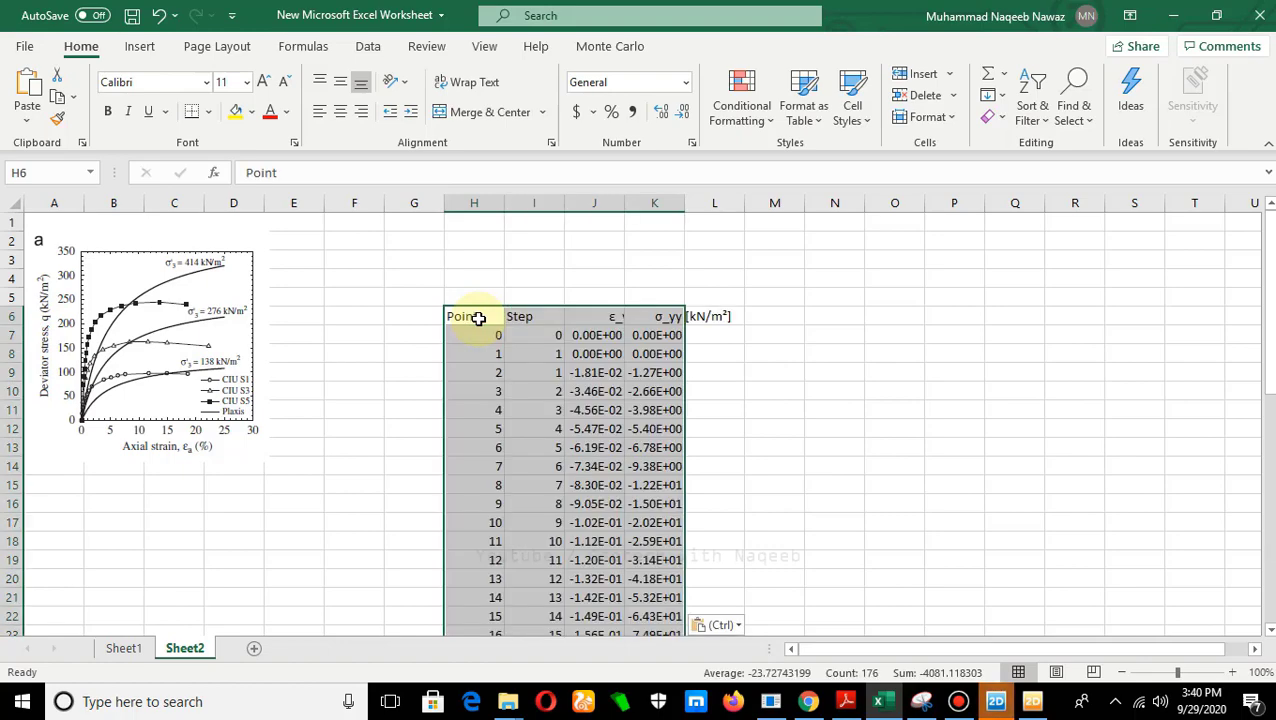
Step: Format the pasted data as Number with 2 decimal places
{"action": "left_click", "coordinate": [685, 82]}
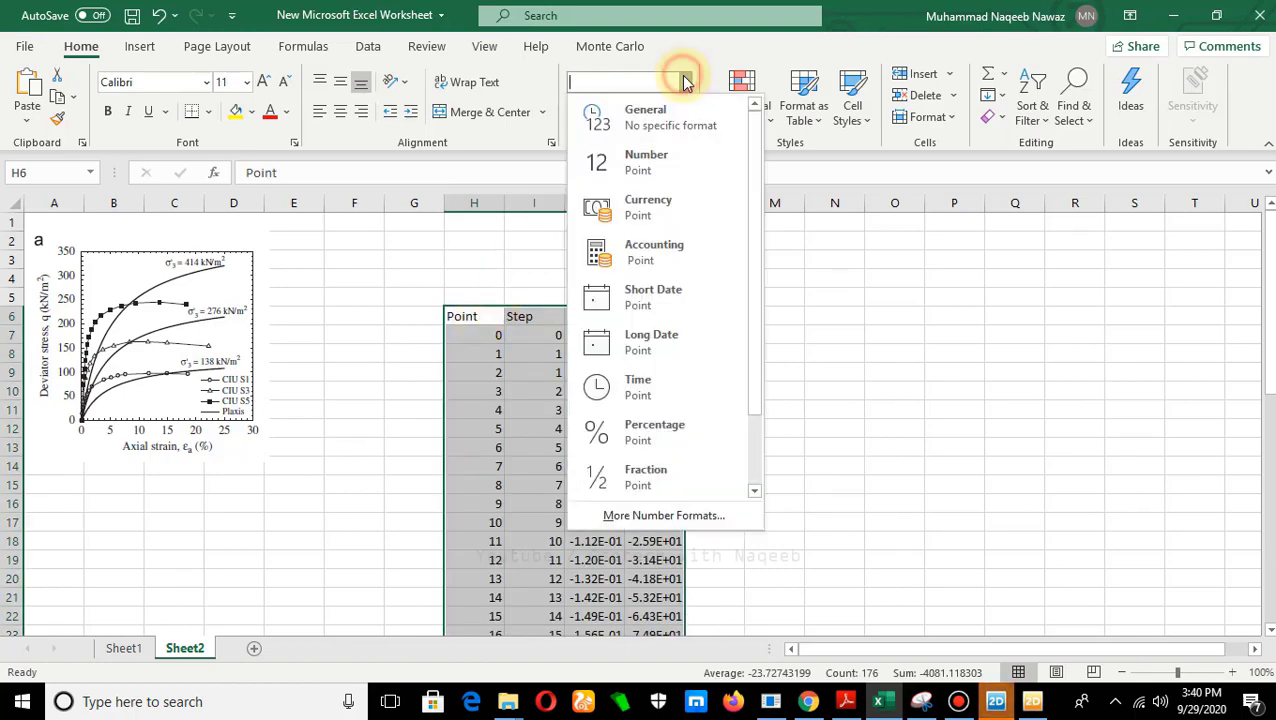
{"action": "left_click", "coordinate": [656, 516]}
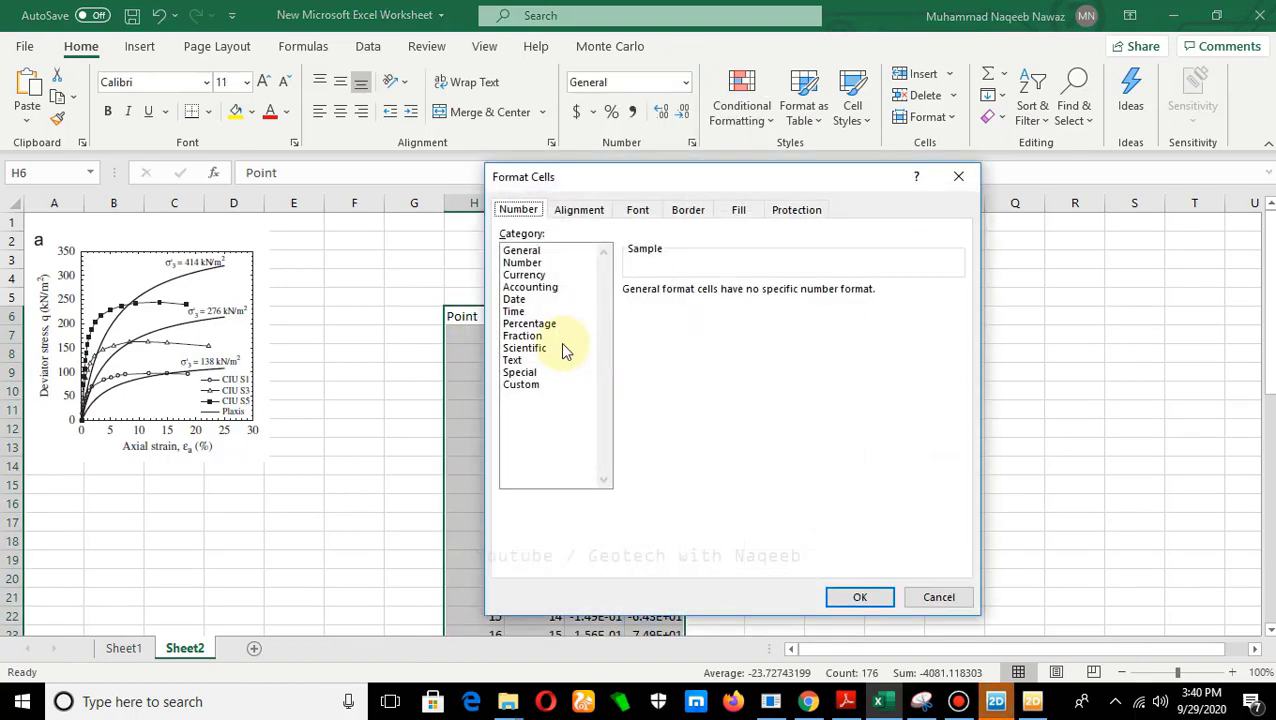
{"action": "left_click", "coordinate": [524, 263]}
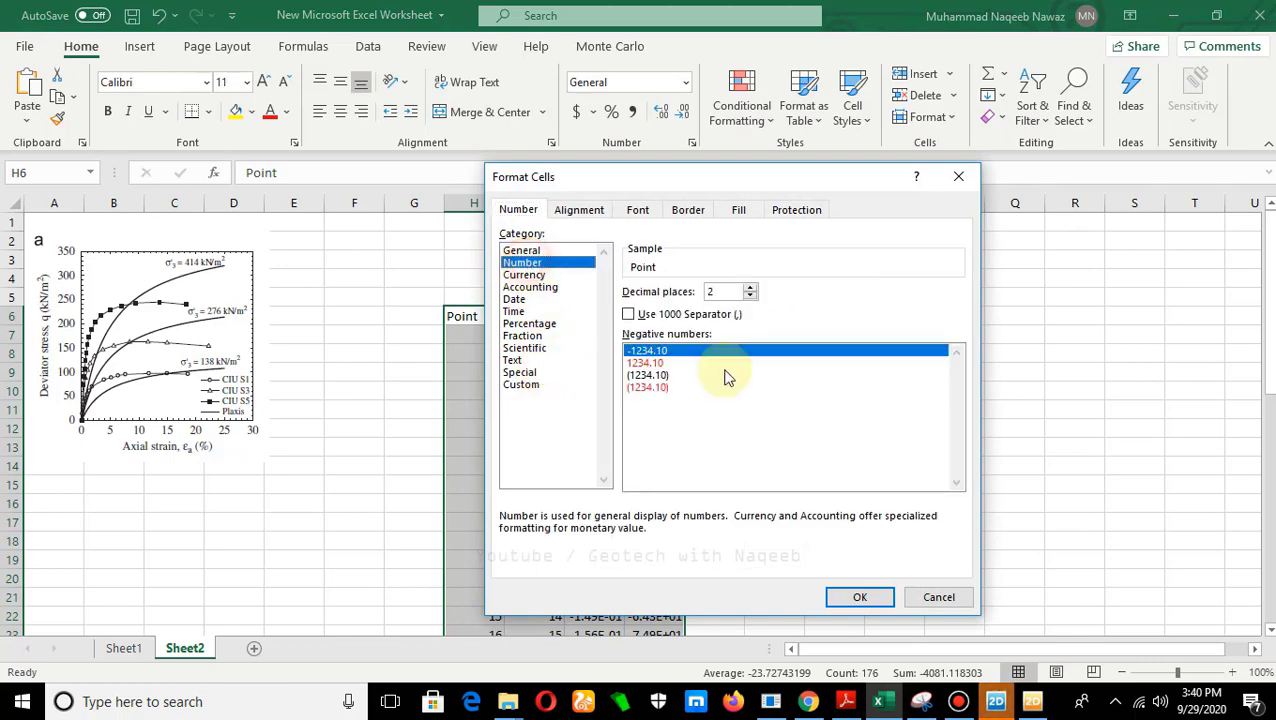
{"action": "left_click", "coordinate": [852, 597]}
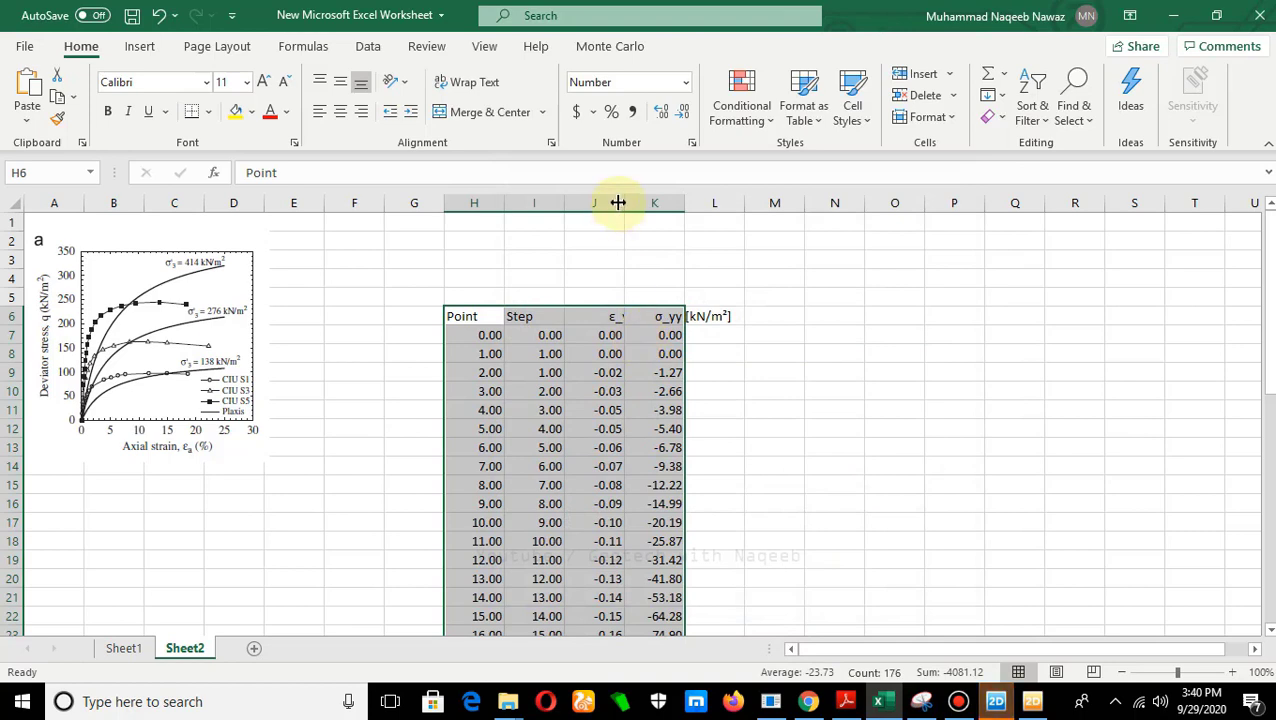
Step: Widen the ε_yy and σ_yy columns J and K, and centre the pasted data
{"action": "left_click_drag", "start_coordinate": [620, 198], "coordinate": [736, 198]}
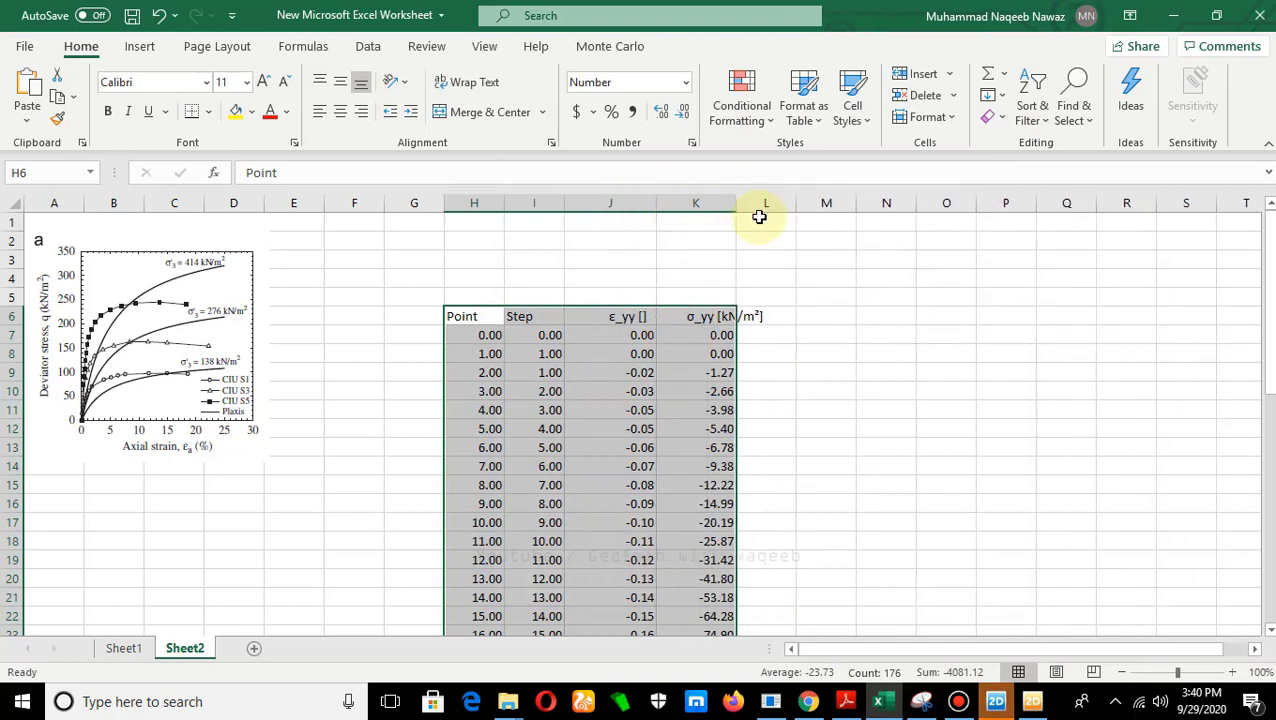
{"action": "left_click", "coordinate": [351, 119]}
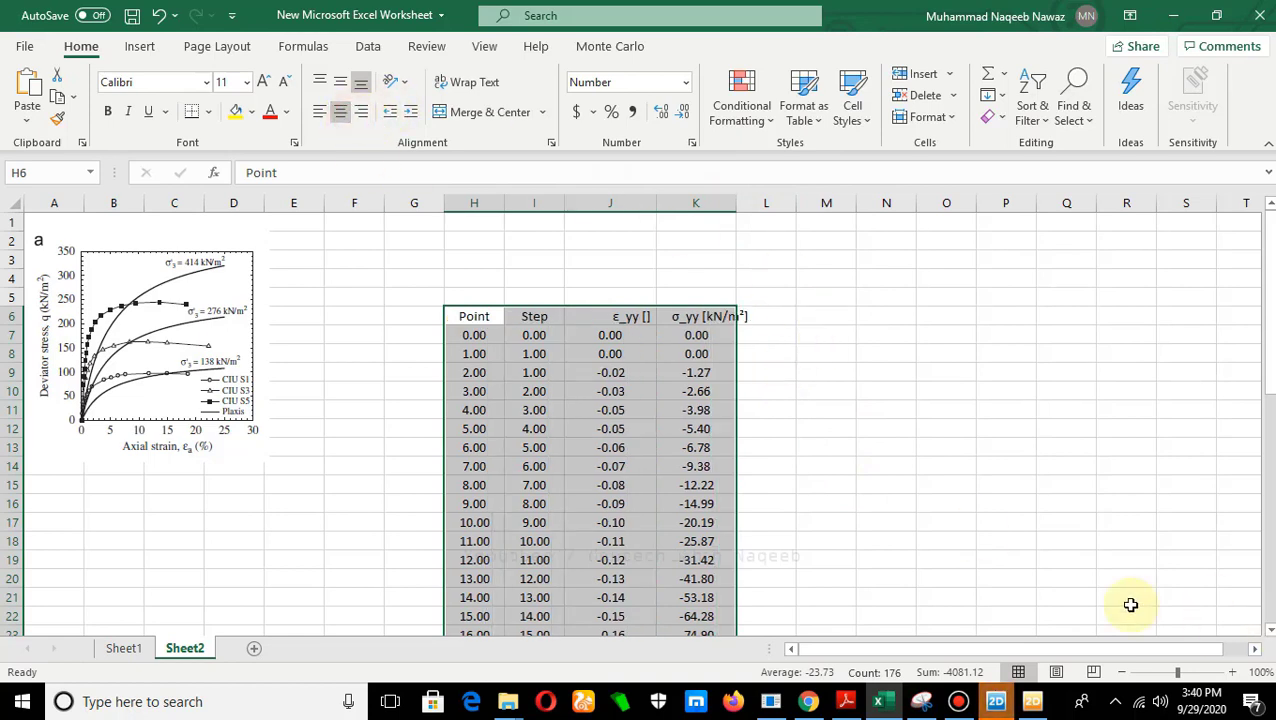
{"action": "left_click", "coordinate": [996, 464]}
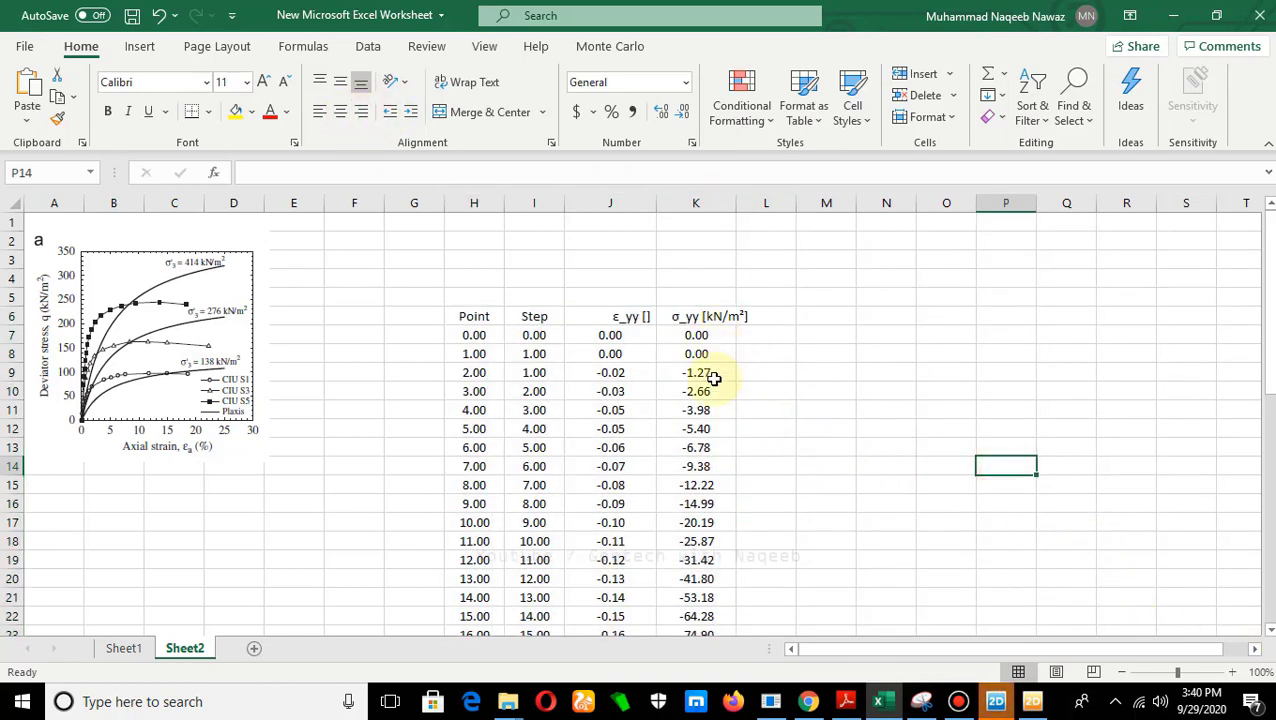
Step: Check where the shearing data begins and enter the headings "strain" in L23 and "stress" in M23
{"action": "scroll", "coordinate": [712, 522], "scroll_direction": "down", "scroll_amount": 4}
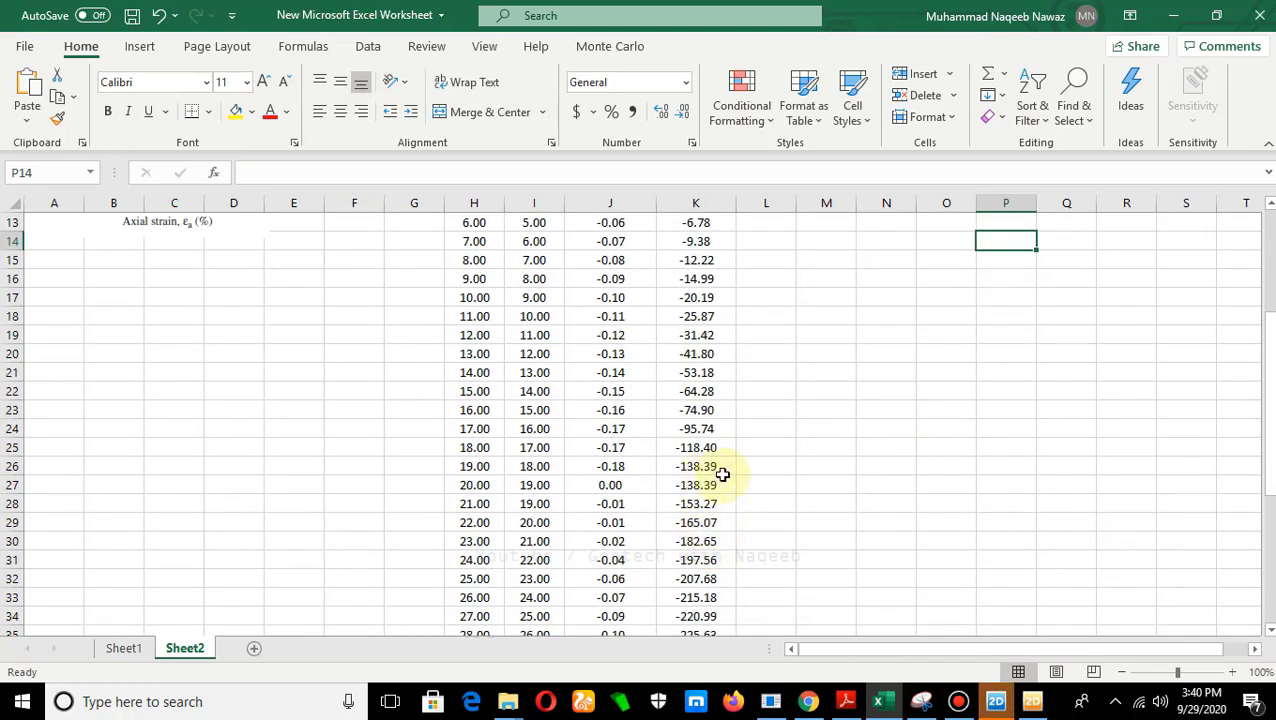
{"action": "scroll", "coordinate": [722, 475], "scroll_direction": "up", "scroll_amount": 1}
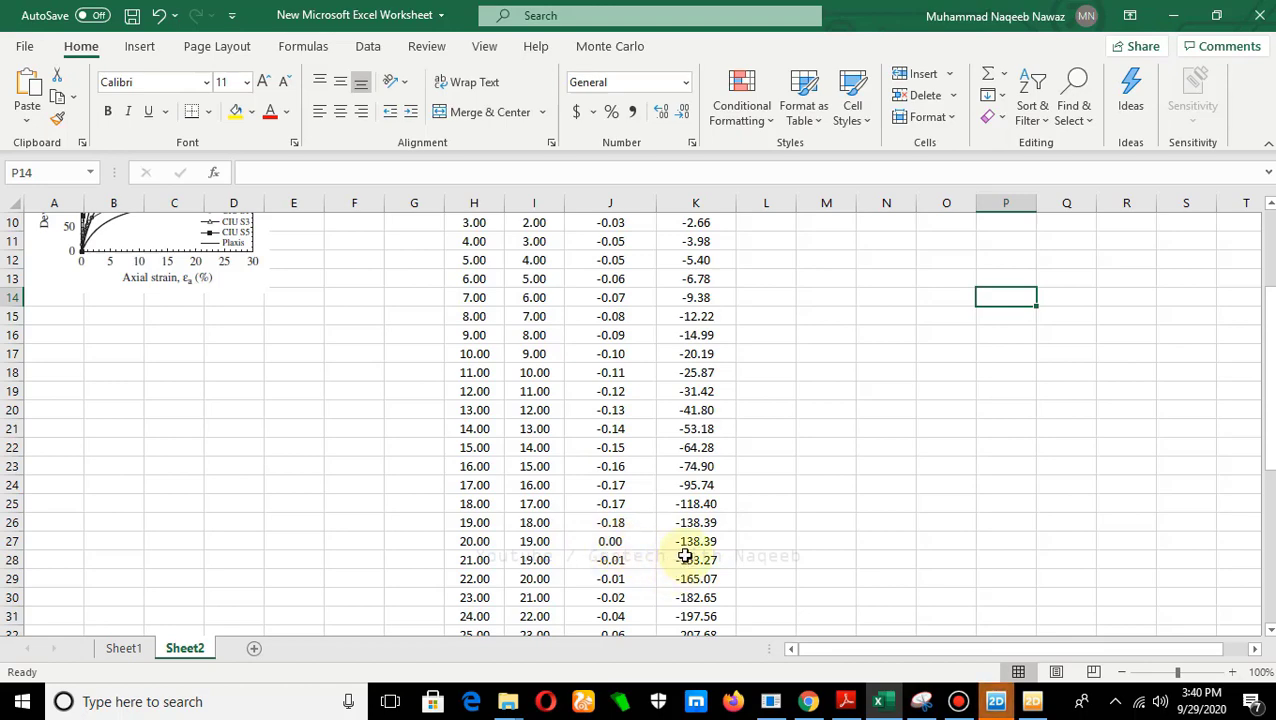
{"action": "scroll", "coordinate": [693, 570], "scroll_direction": "down", "scroll_amount": 1}
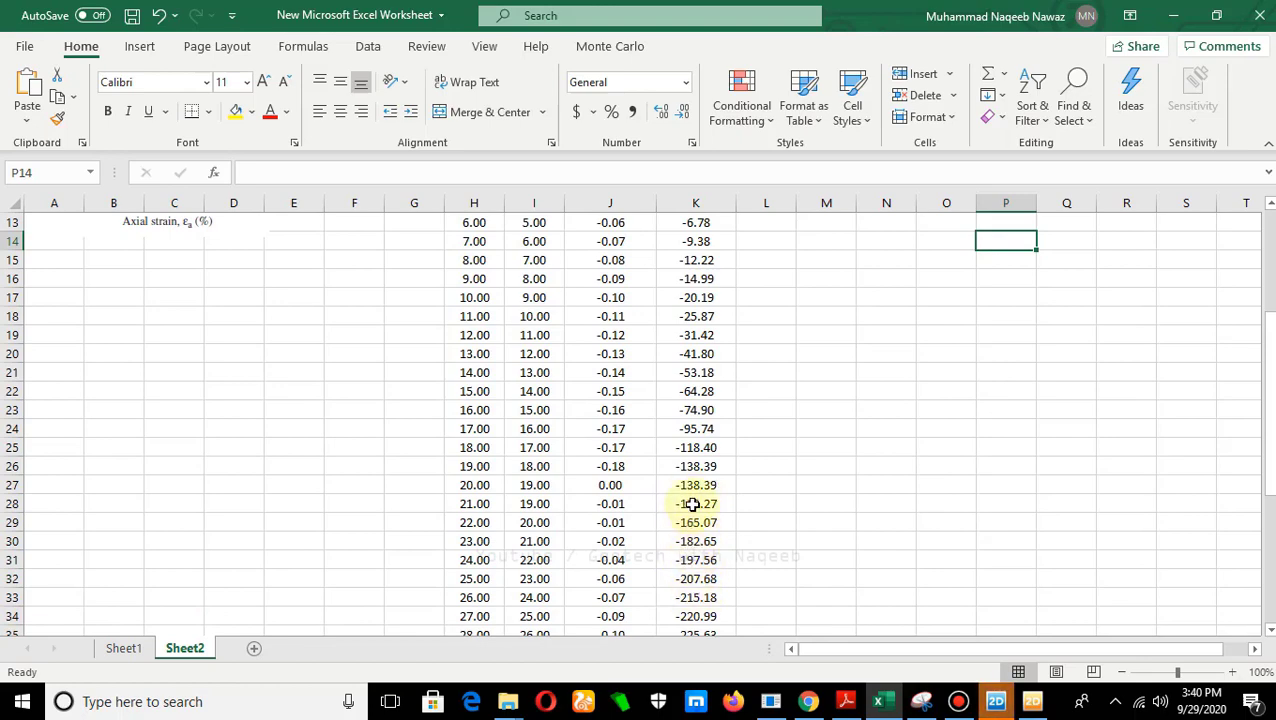
{"action": "scroll", "coordinate": [703, 508], "scroll_direction": "up", "scroll_amount": 1}
{"action": "left_click", "coordinate": [770, 469]}
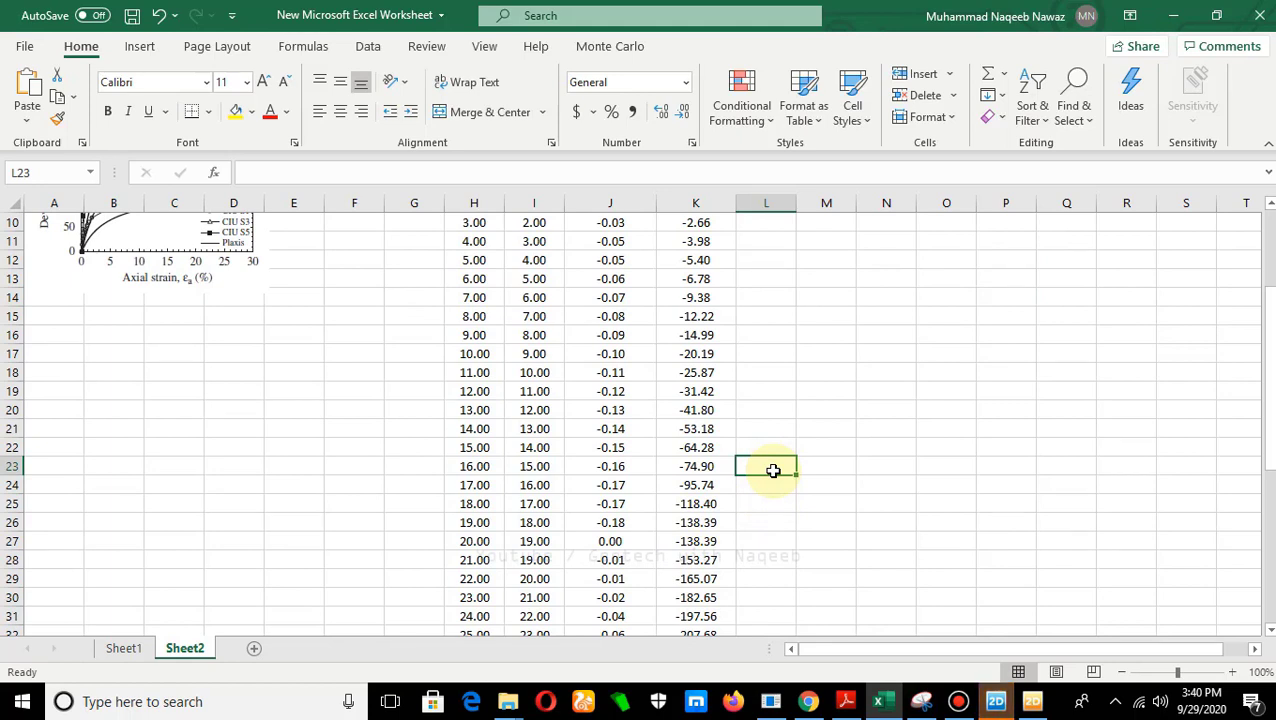
{"action": "type", "text": "strain"}
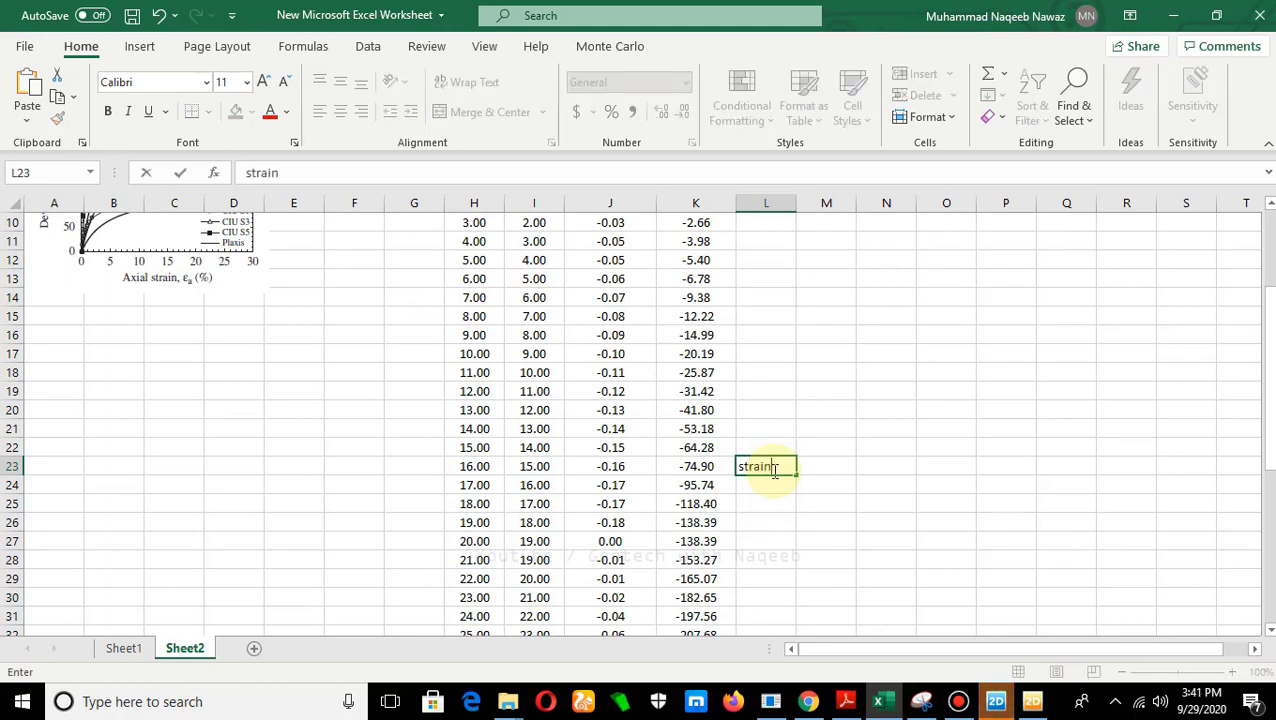
{"action": "key", "text": "Tab"}
{"action": "type", "text": "s"}
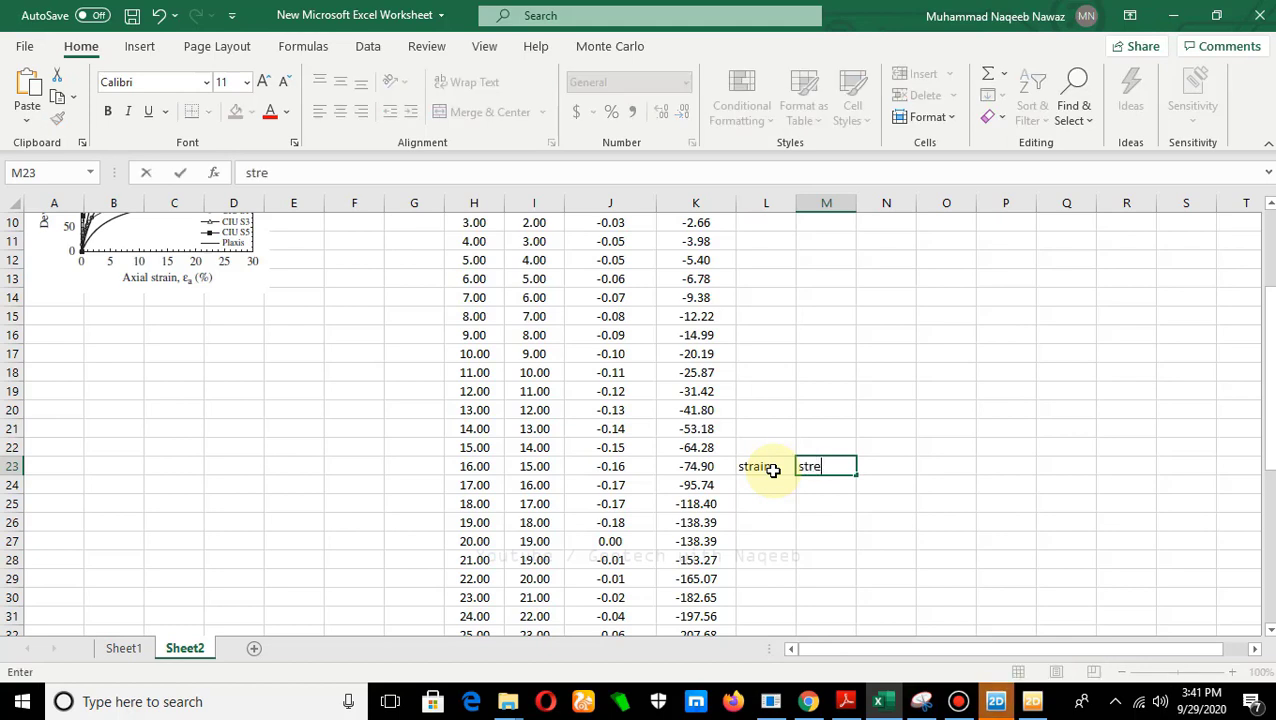
{"action": "key", "text": "Return"}
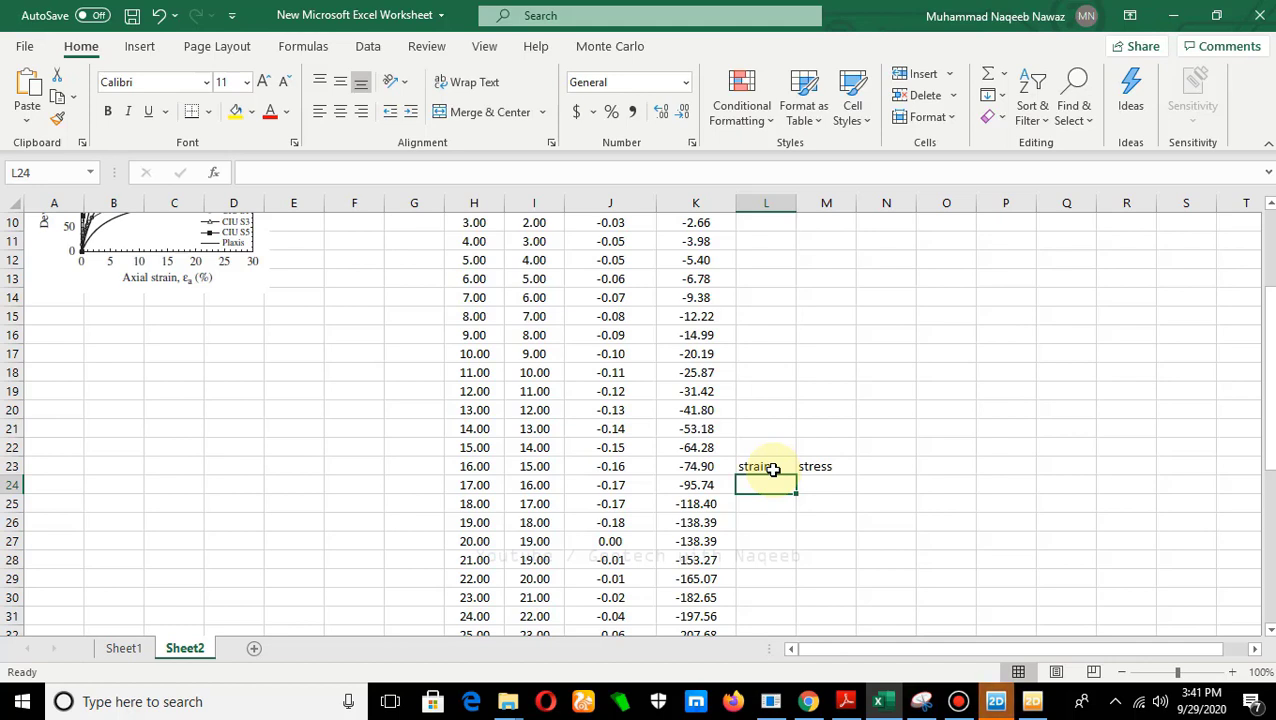
Step: Enter the formula =J27*-100 in L27 to get positive strain in percent, and fill it down to L44
{"action": "key", "text": "Down"}
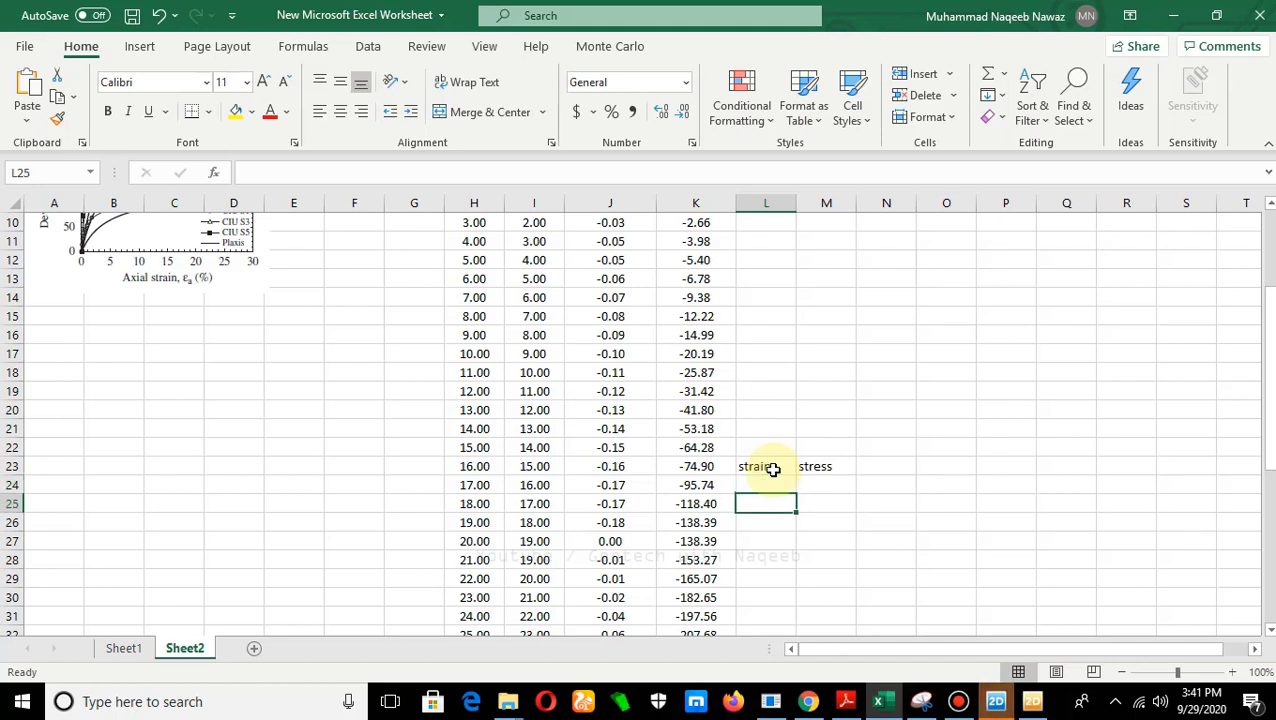
{"action": "key", "text": "Down"}
{"action": "key", "text": "Down"}
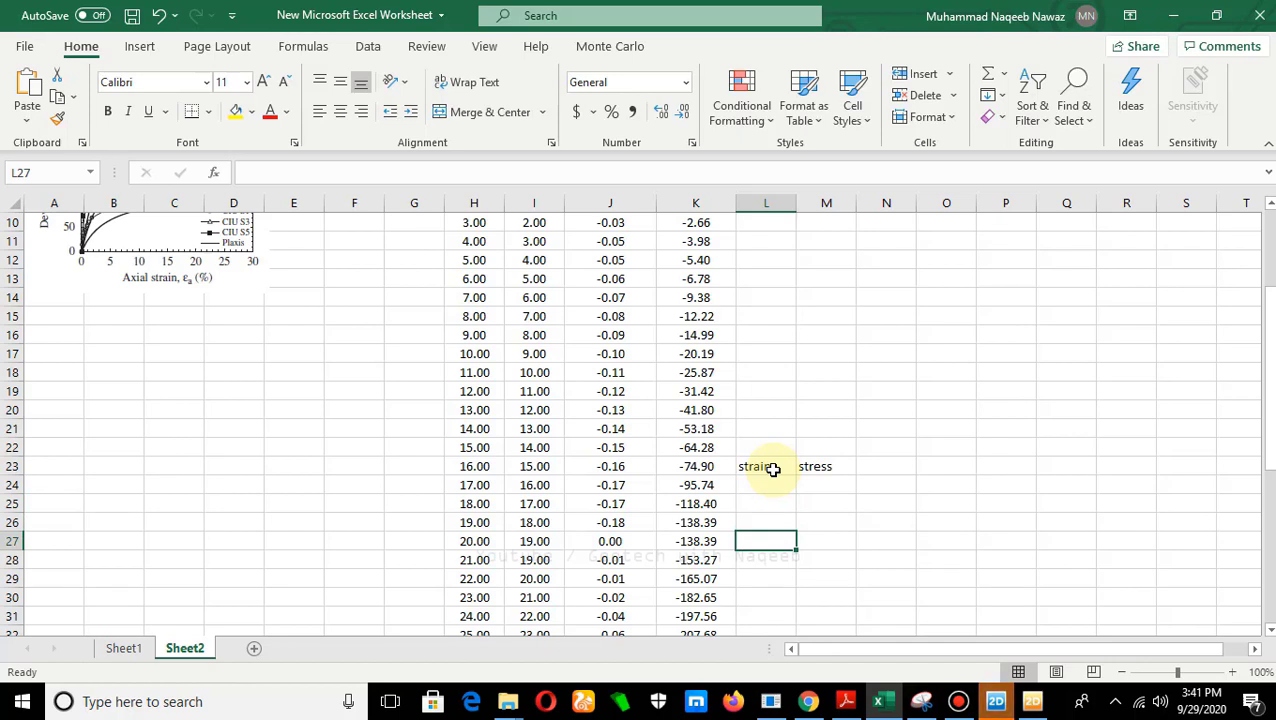
{"action": "type", "text": "="}
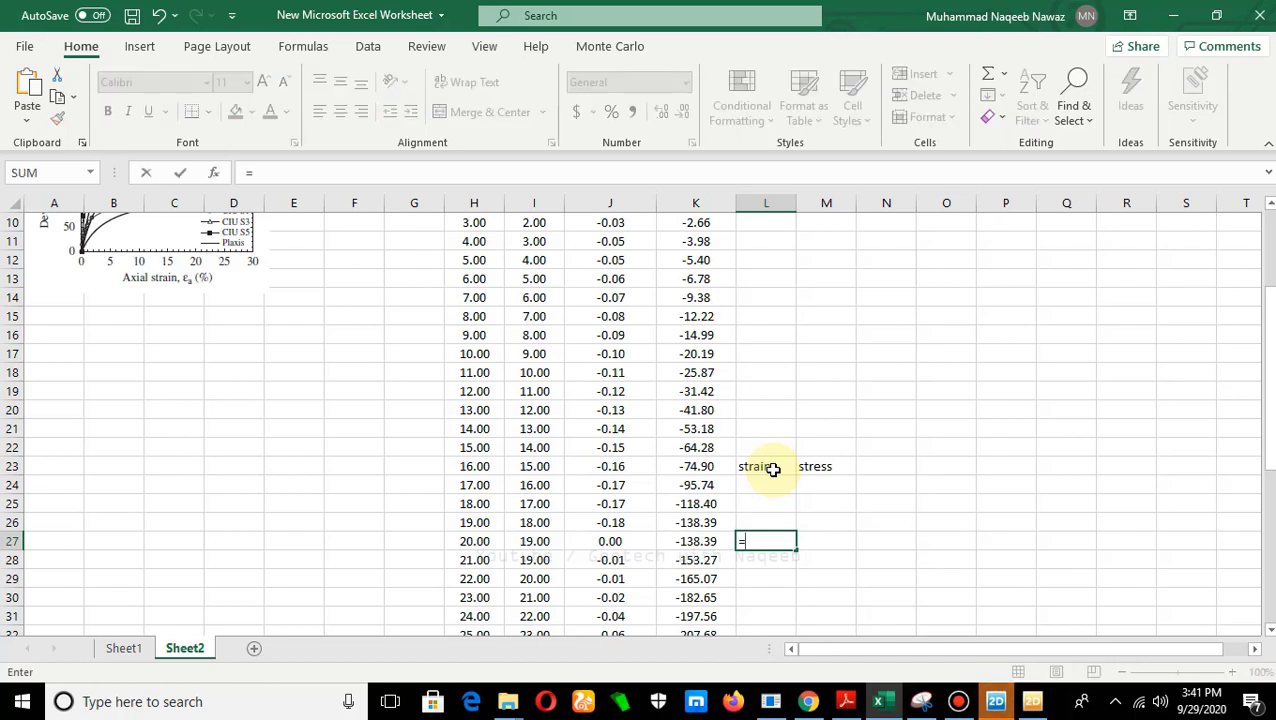
{"action": "left_click", "coordinate": [607, 541]}
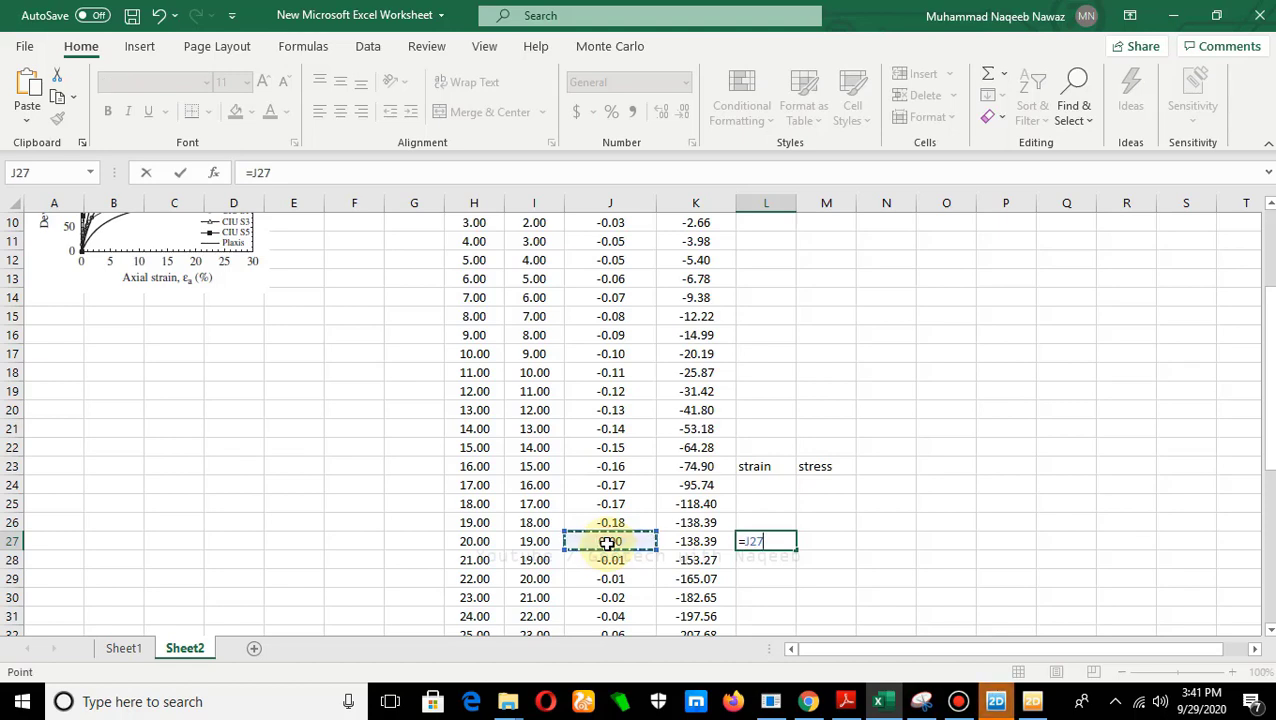
{"action": "type", "text": "*-100"}
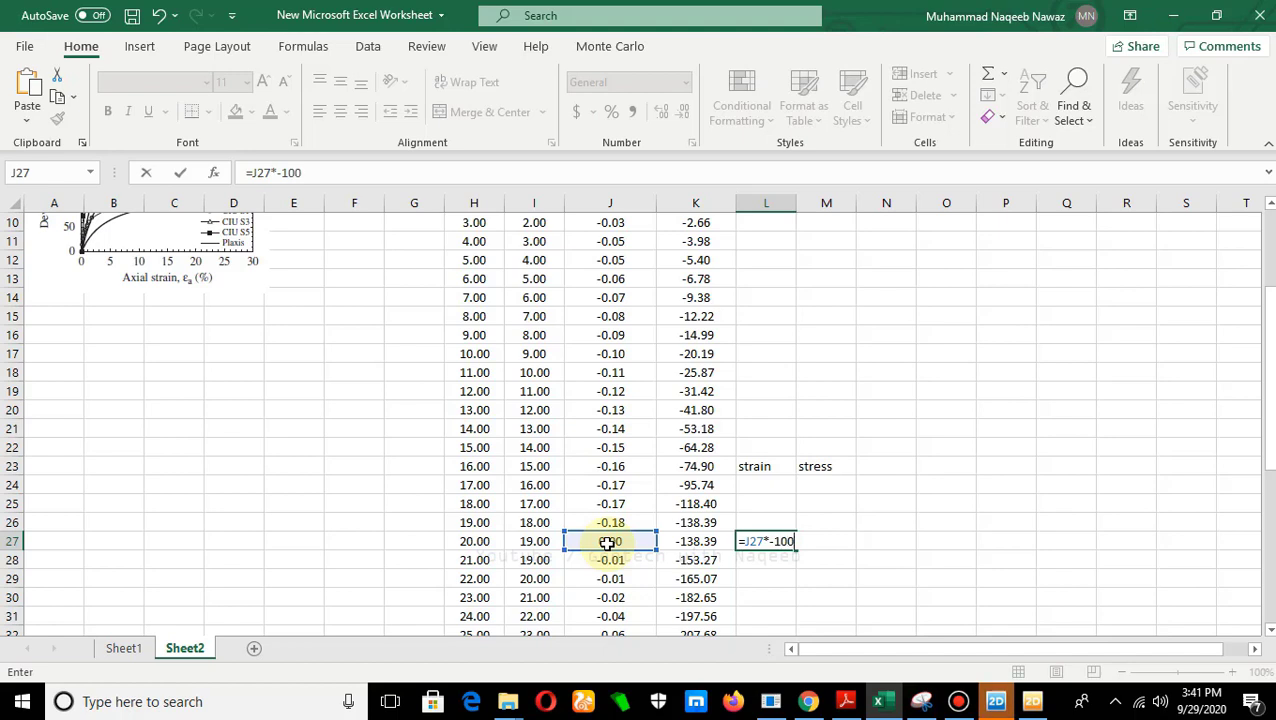
{"action": "key", "text": "Return"}
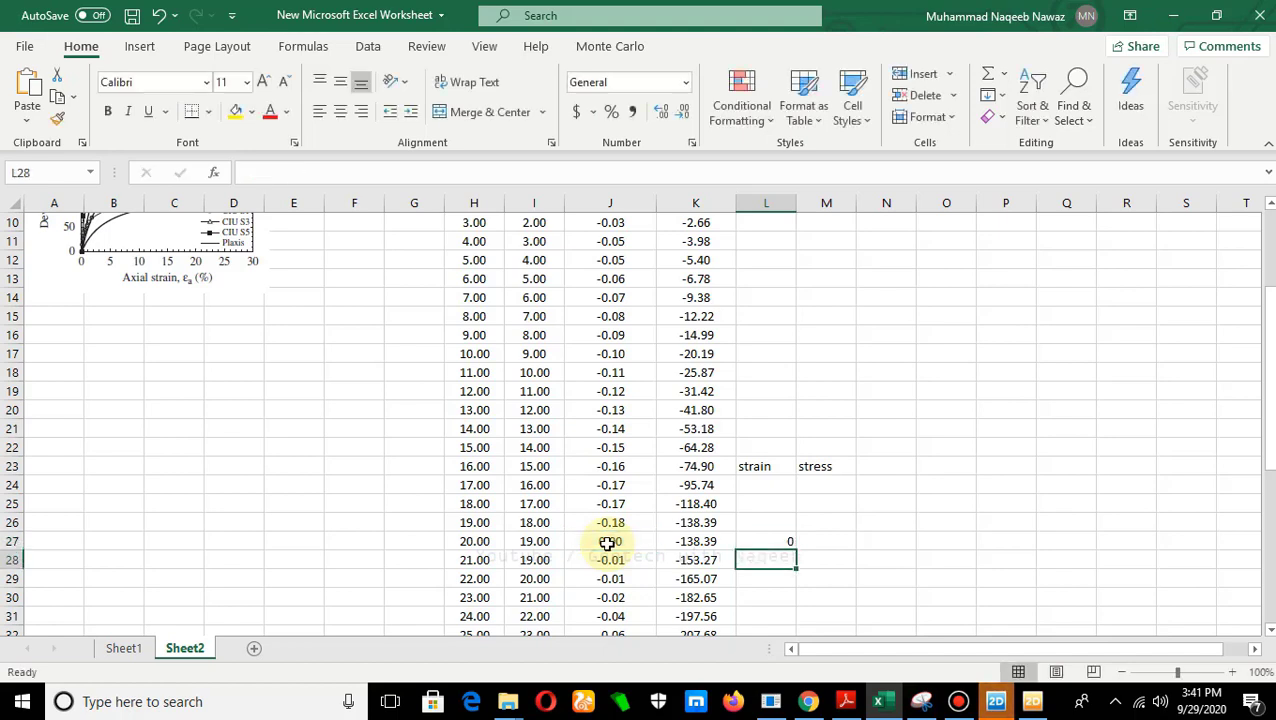
{"action": "left_click", "coordinate": [764, 541]}
{"action": "left_click_drag", "start_coordinate": [799, 560], "coordinate": [800, 474]}
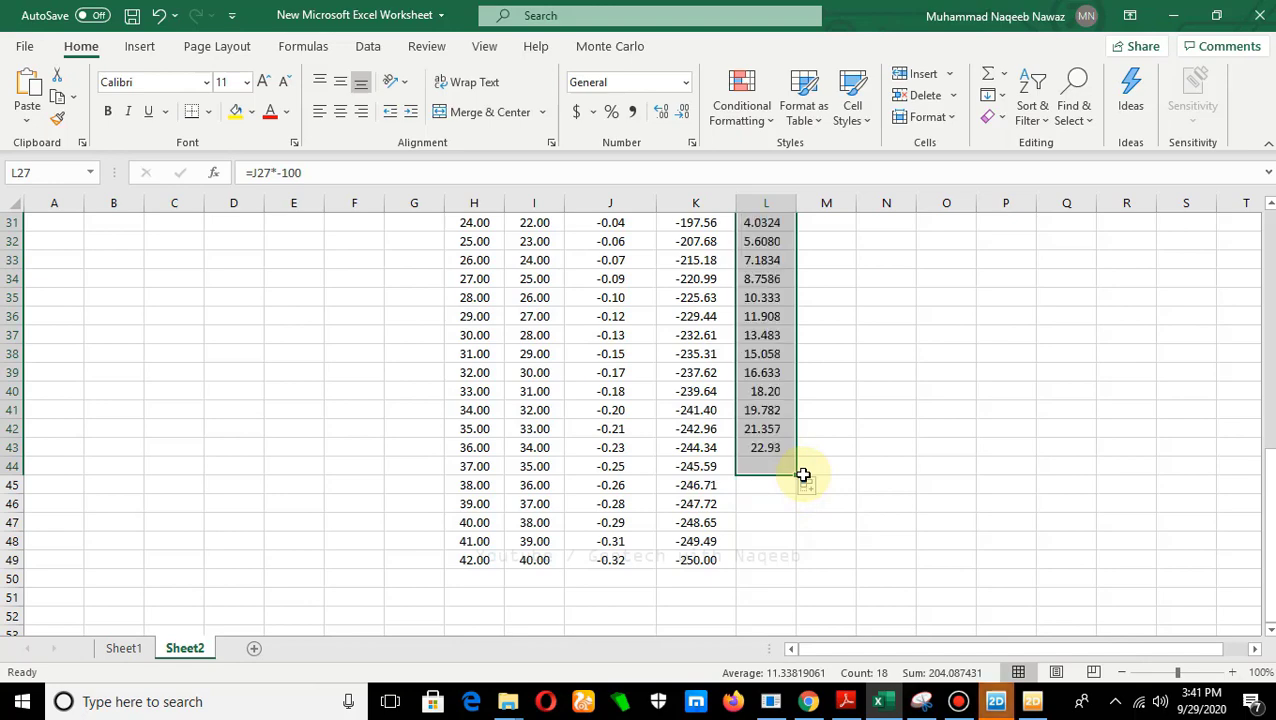
Step: Enter the formula =(K27-K$26)*-1 in M27 to get positive deviator stress relative to the end of consolidation
{"action": "scroll", "coordinate": [834, 465], "scroll_direction": "up", "scroll_amount": 4}
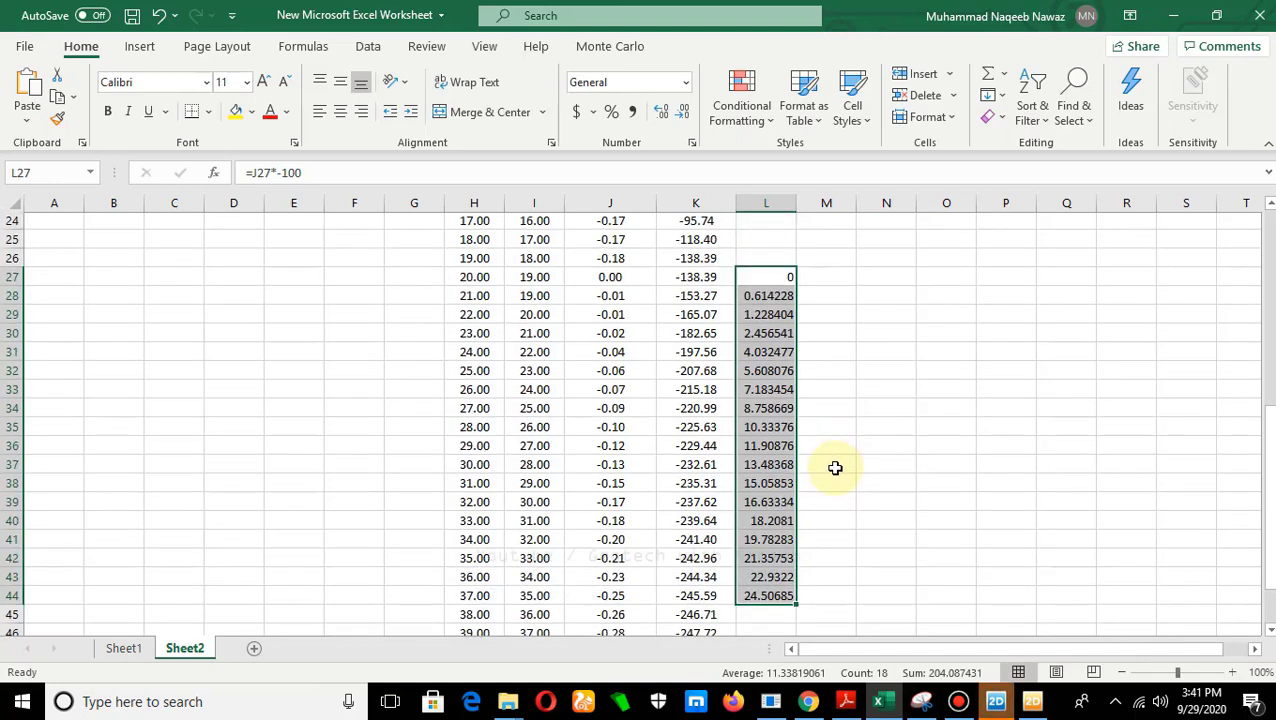
{"action": "left_click", "coordinate": [820, 371]}
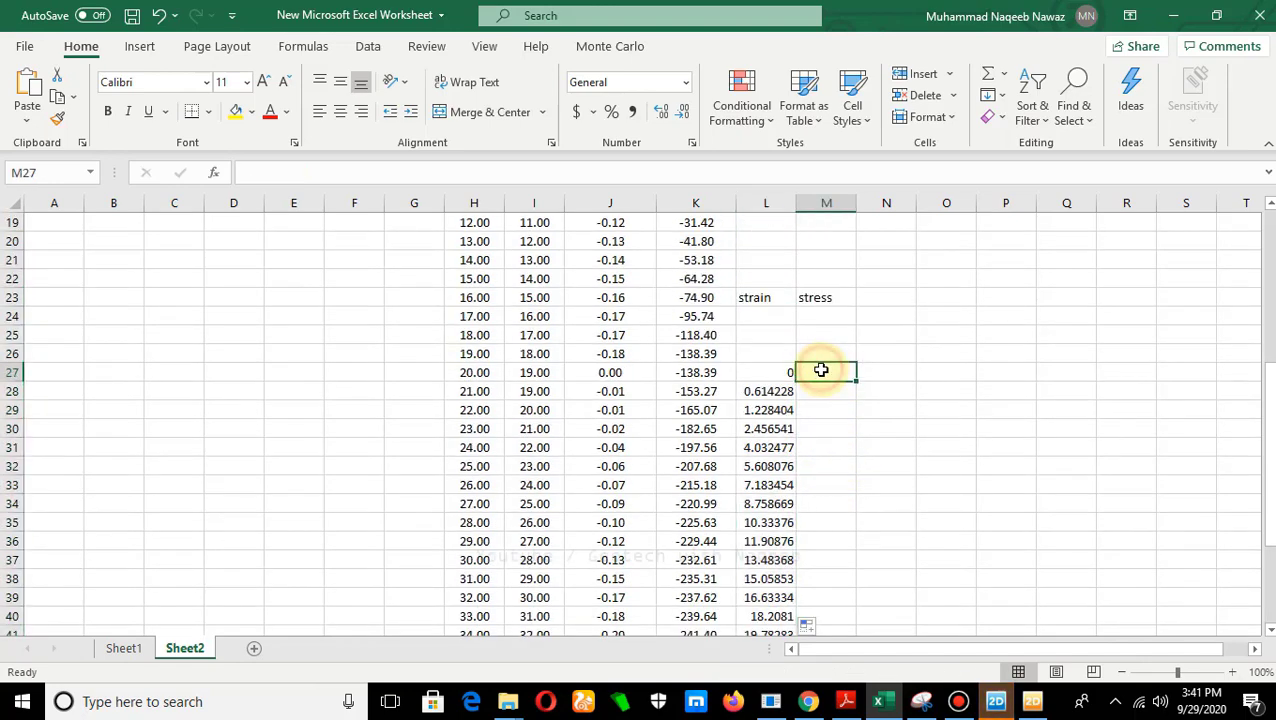
{"action": "type", "text": "="}
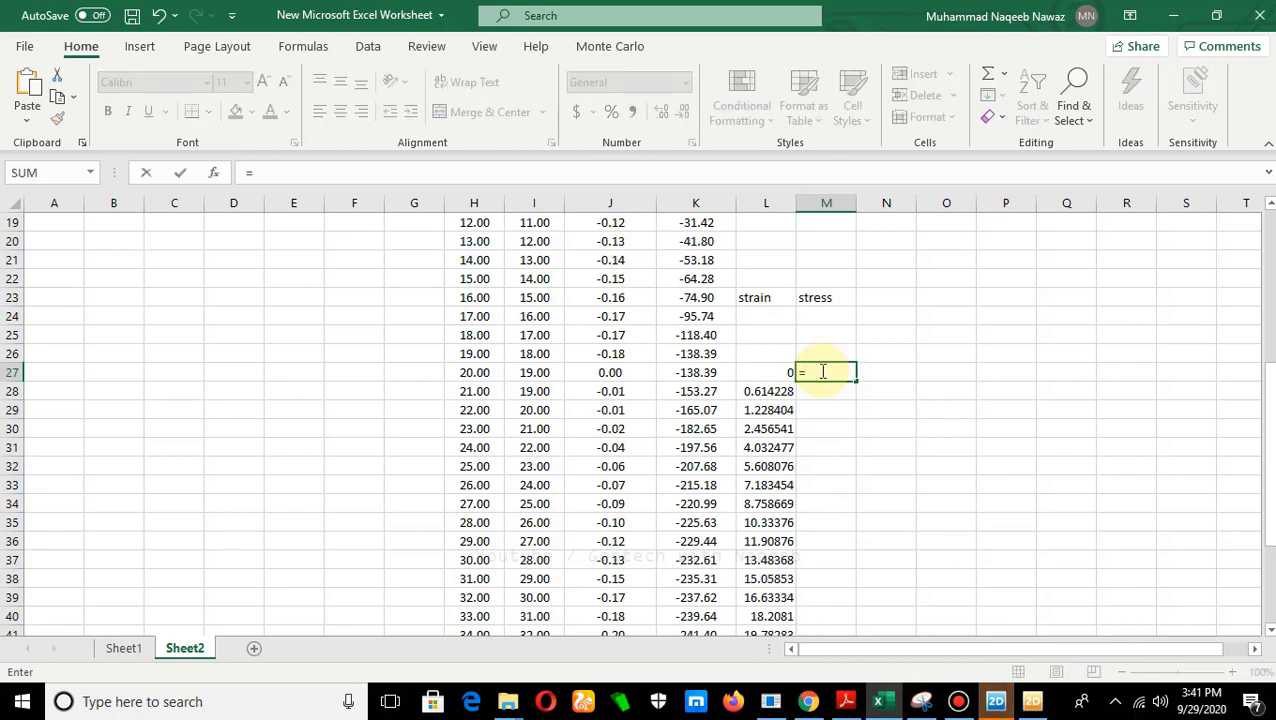
{"action": "left_click", "coordinate": [701, 373]}
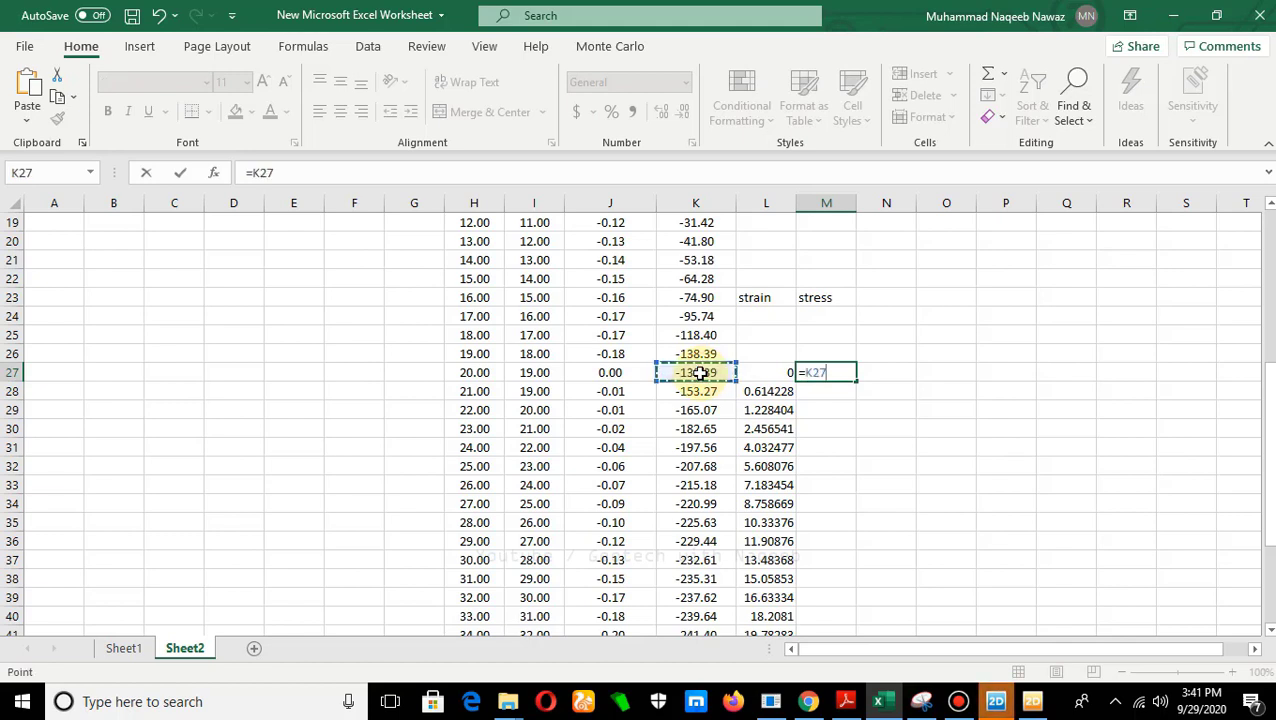
{"action": "type", "text": "-"}
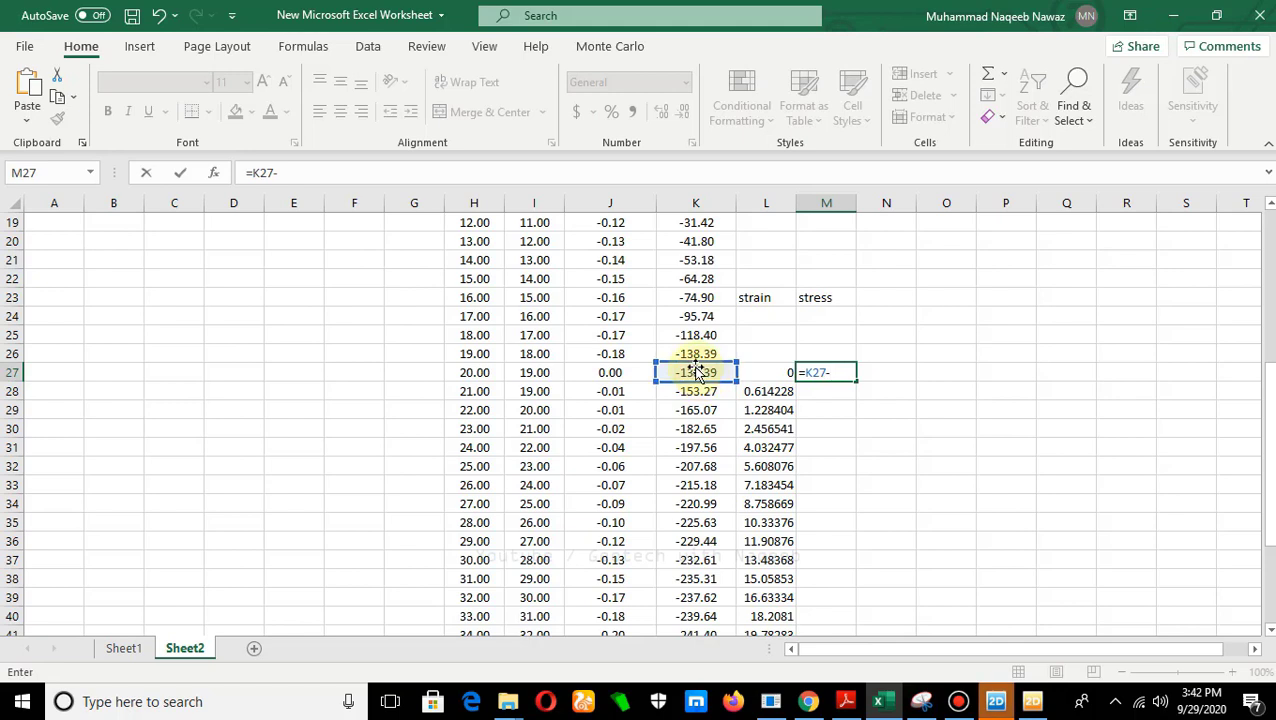
{"action": "left_click", "coordinate": [693, 353]}
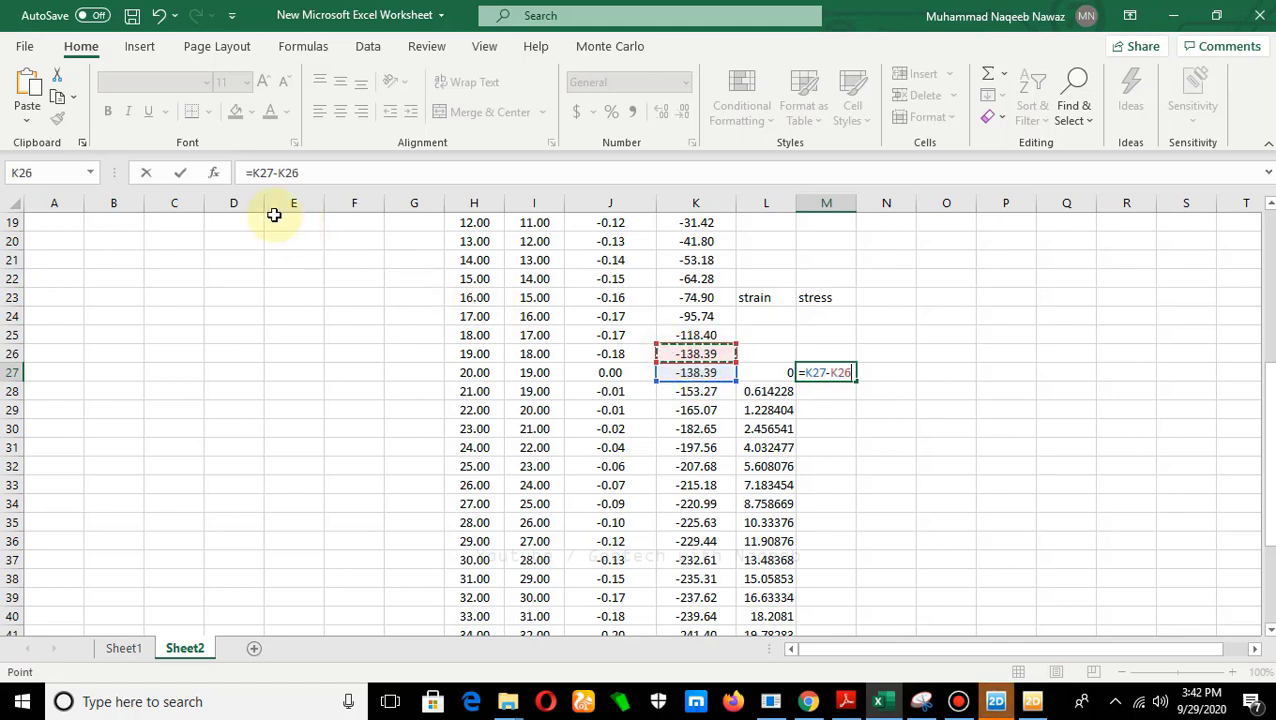
{"action": "left_click", "coordinate": [253, 171]}
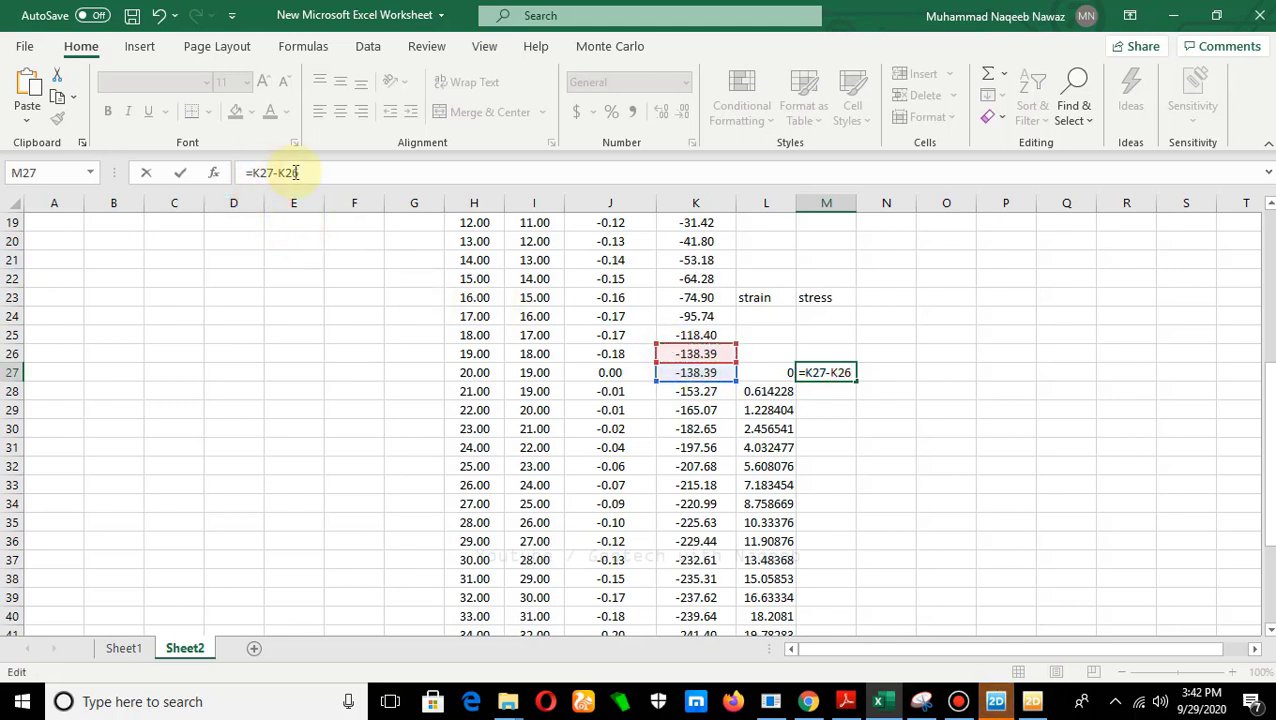
{"action": "type", "text": "("}
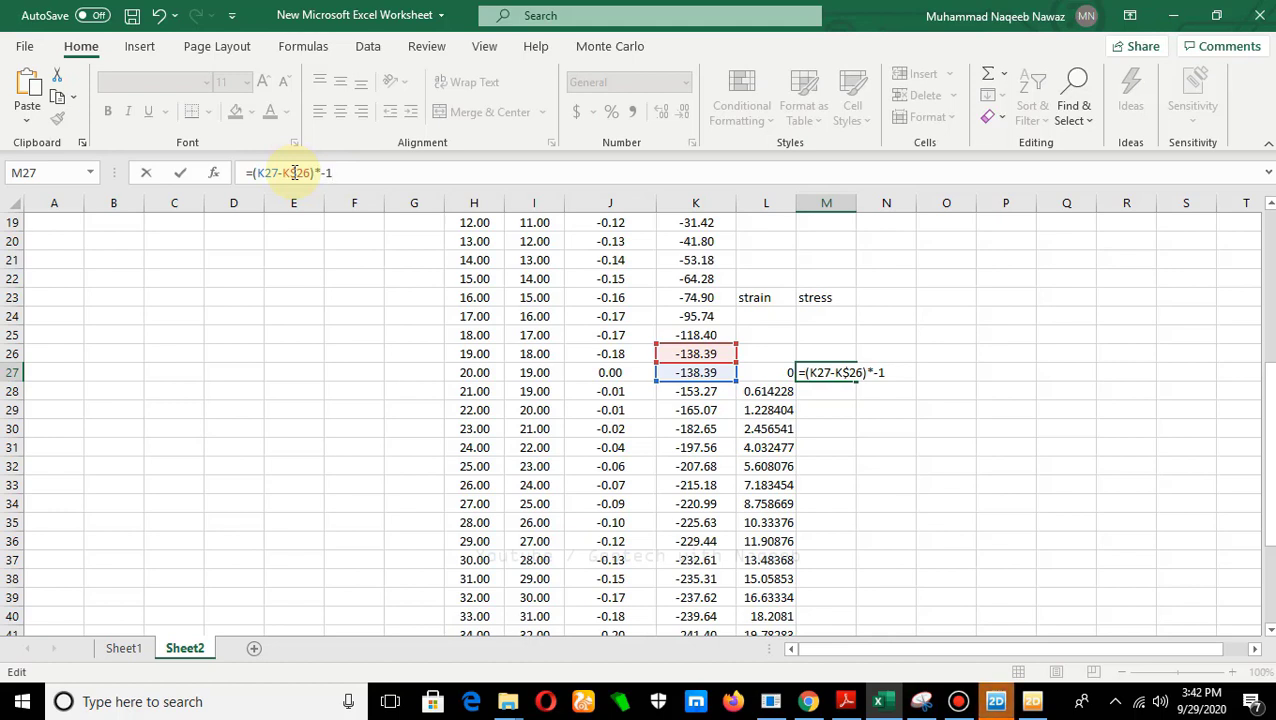
{"action": "key", "text": "Return"}
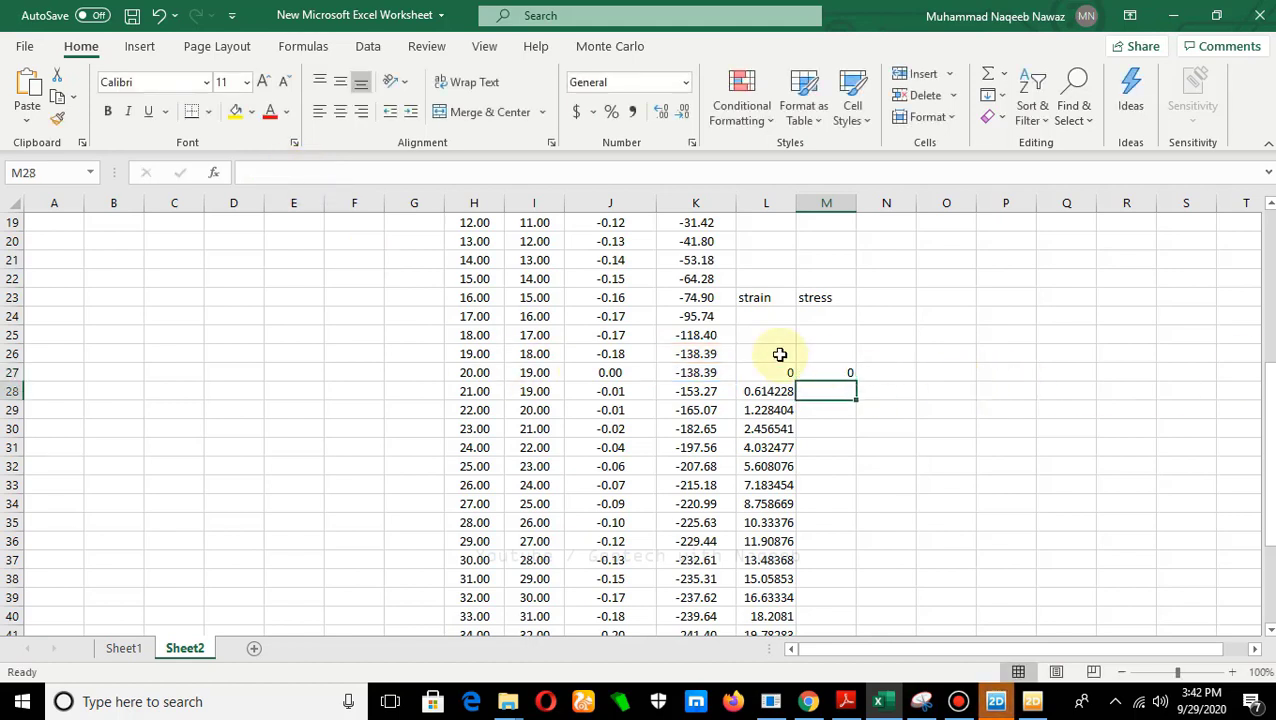
Step: Fill the stress formula from M27 down to M44
{"action": "left_click", "coordinate": [822, 375]}
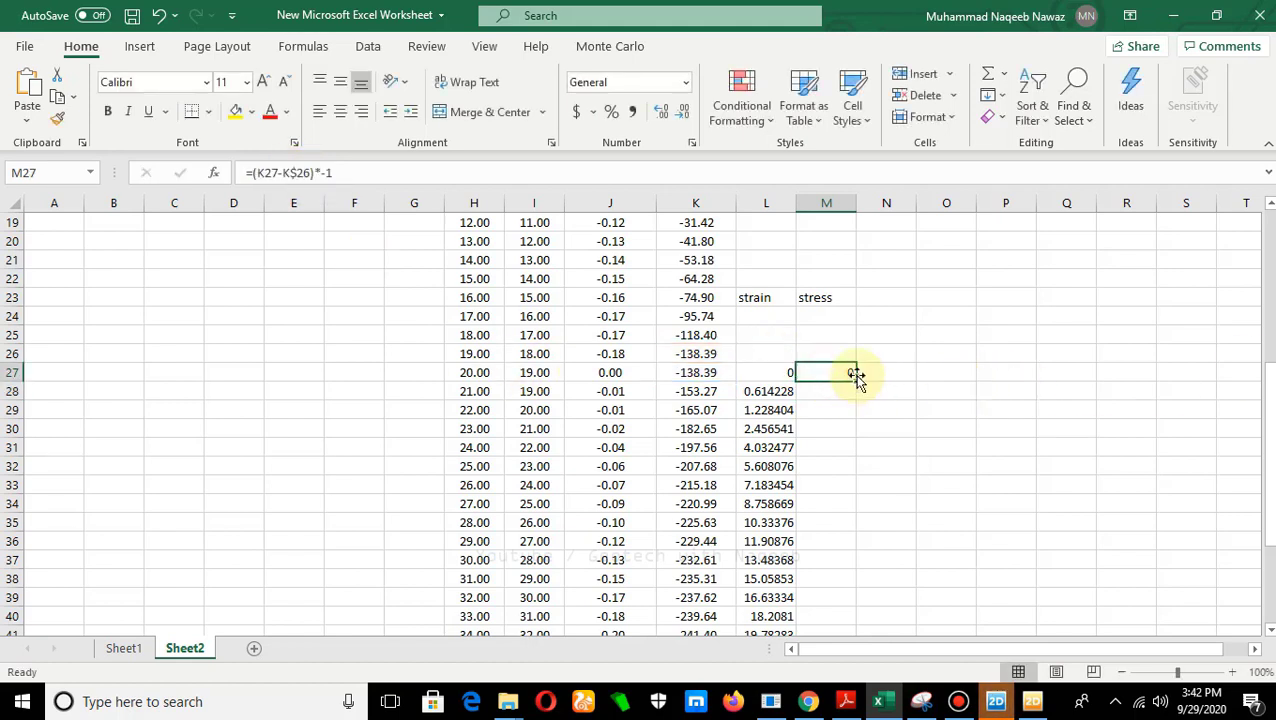
{"action": "left_click_drag", "start_coordinate": [857, 381], "coordinate": [854, 527]}
{"action": "left_click", "coordinate": [950, 518]}
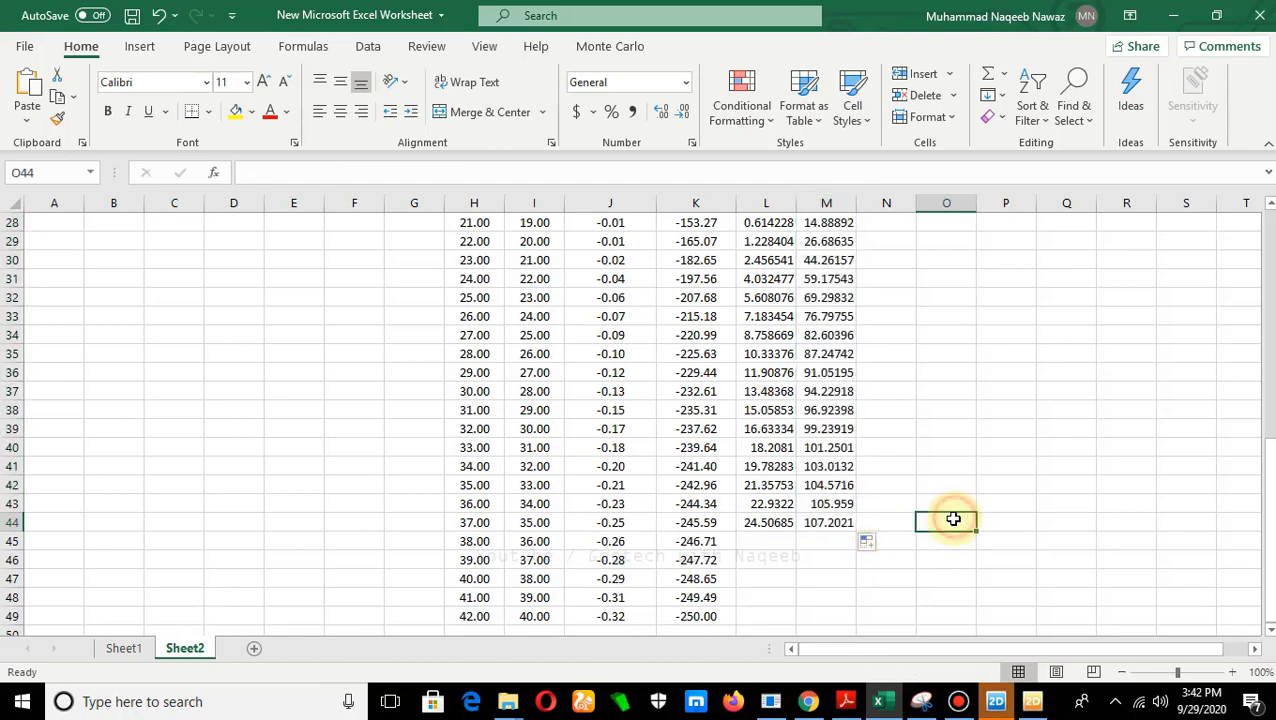
Step: Move the published stress-strain picture down the sheet to line up with the shearing data, and save the workbook
{"action": "scroll", "coordinate": [940, 508], "scroll_direction": "up", "scroll_amount": 6}
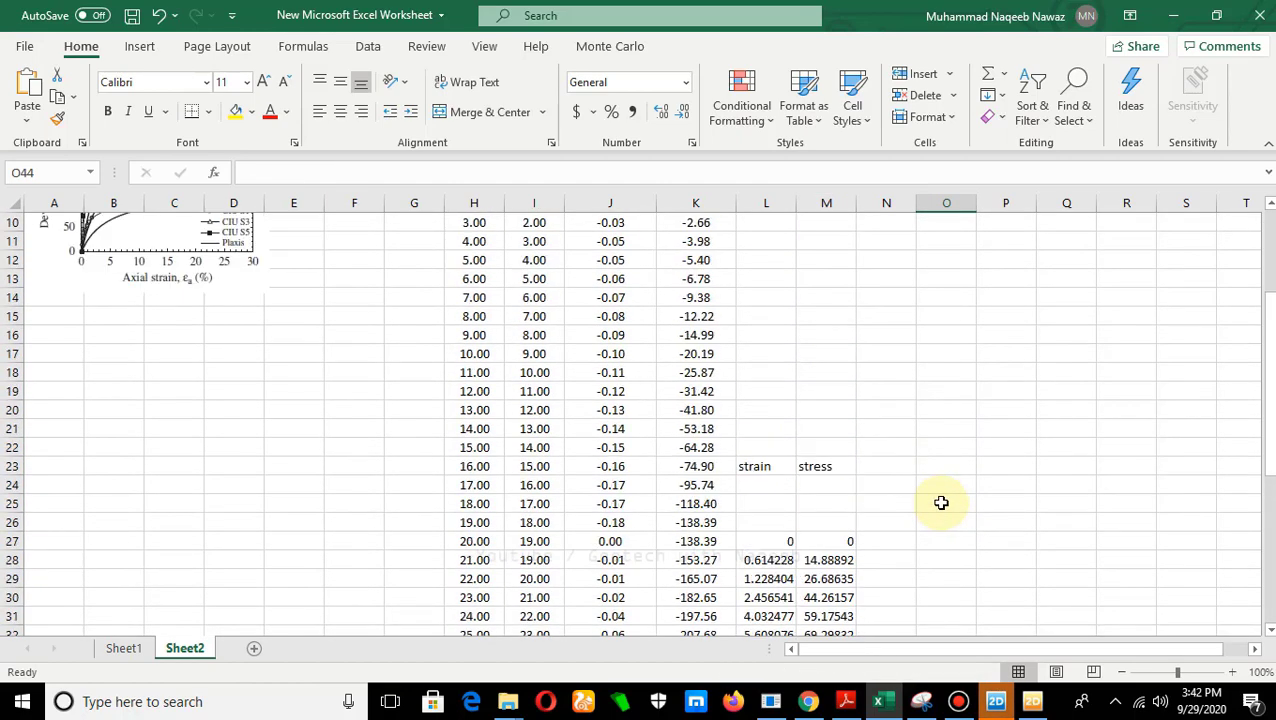
{"action": "scroll", "coordinate": [826, 399], "scroll_direction": "up", "scroll_amount": 2}
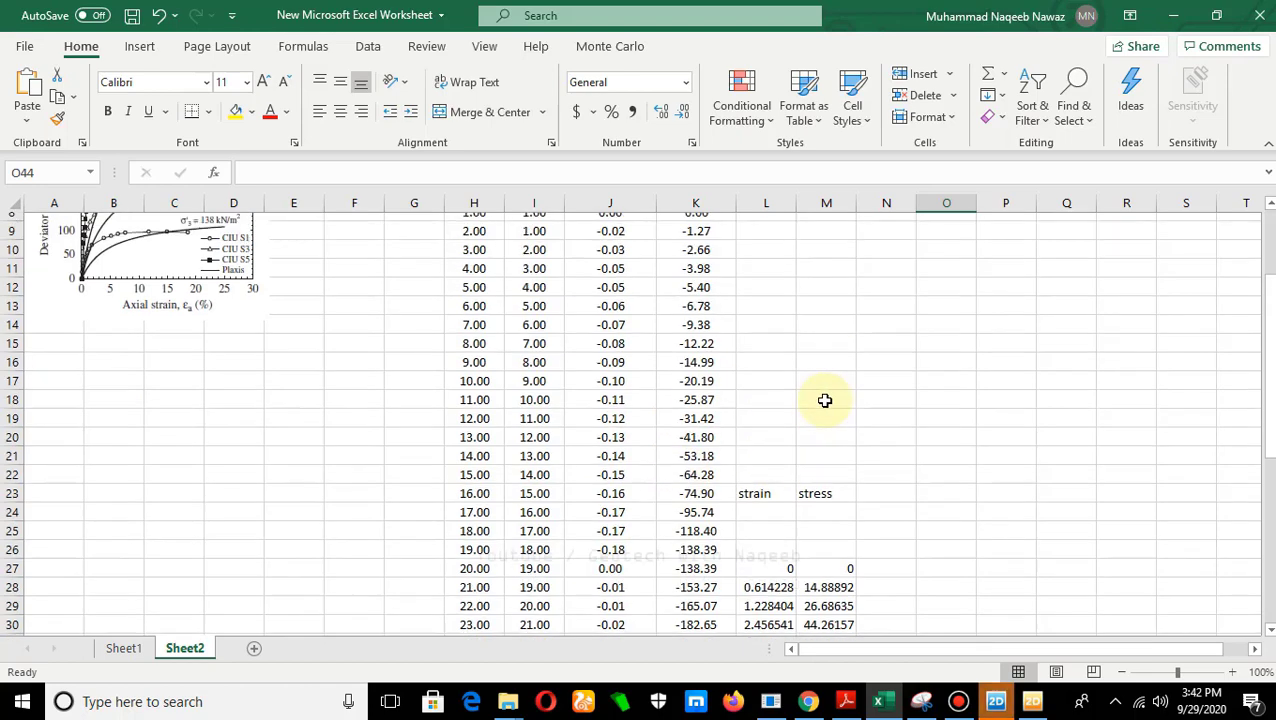
{"action": "scroll", "coordinate": [914, 439], "scroll_direction": "down", "scroll_amount": 2}
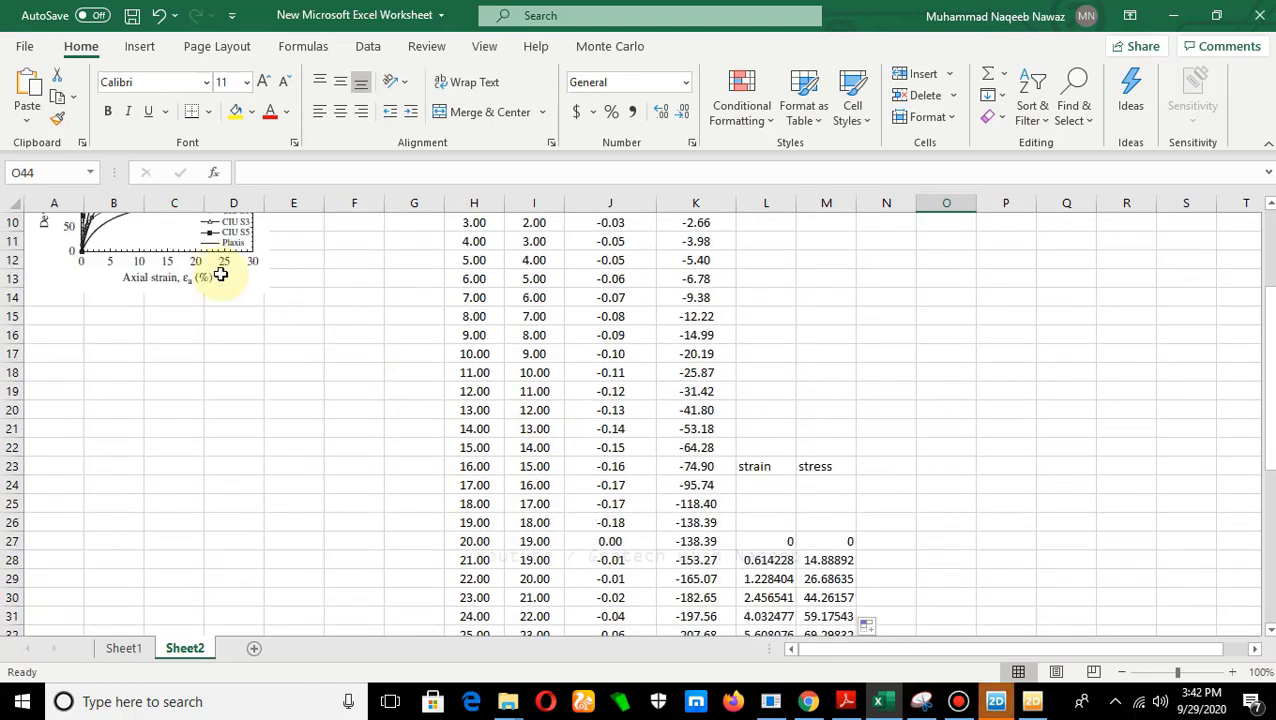
{"action": "left_click_drag", "start_coordinate": [204, 236], "coordinate": [258, 550]}
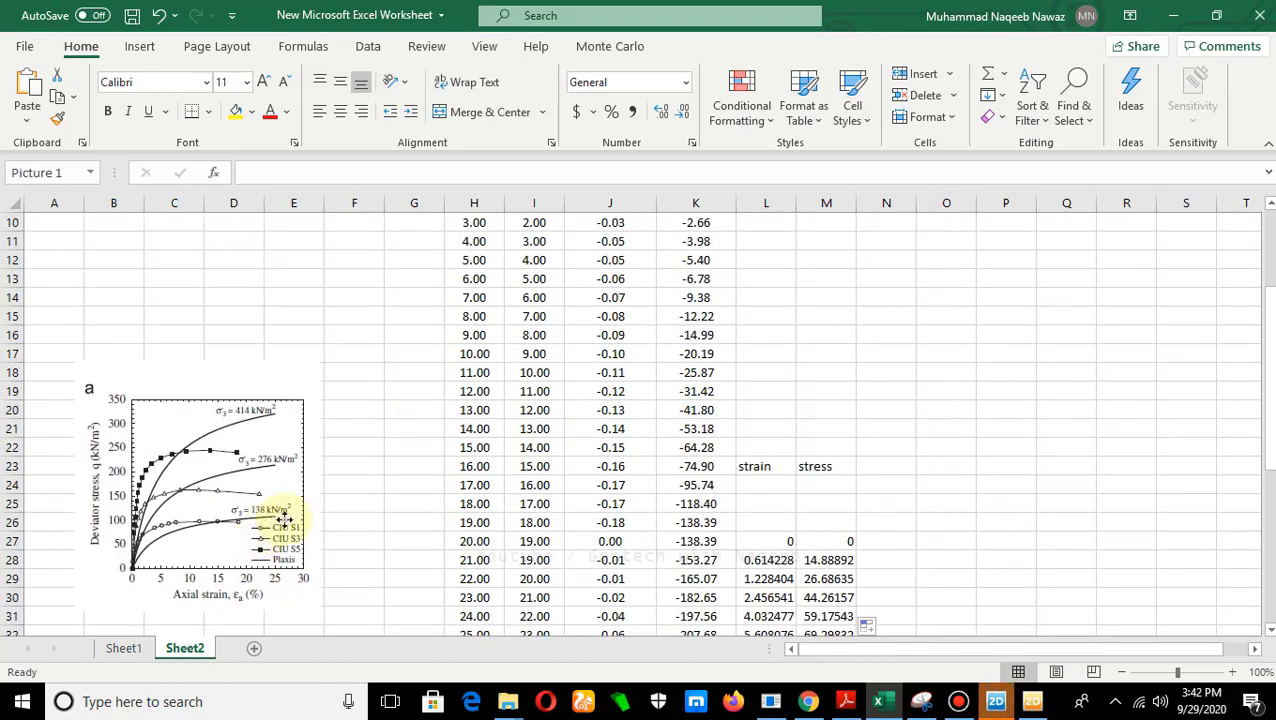
{"action": "scroll", "coordinate": [406, 505], "scroll_direction": "down", "scroll_amount": 2}
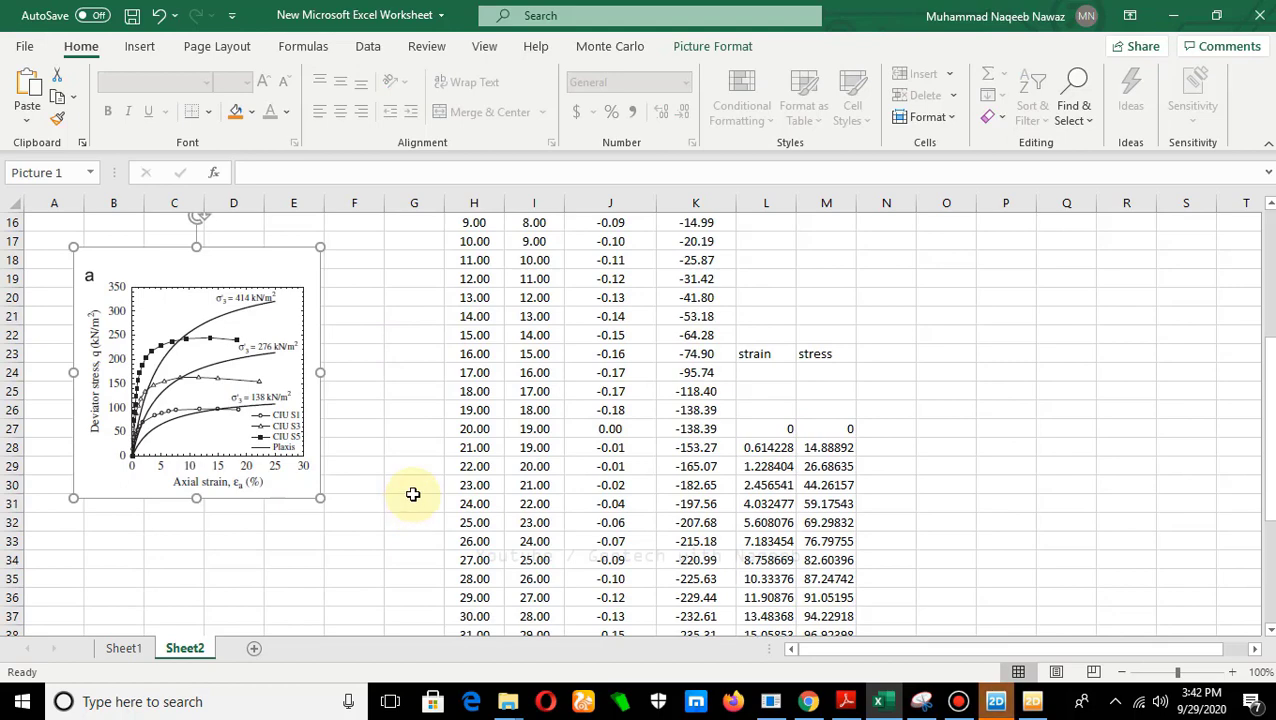
{"action": "left_click", "coordinate": [974, 438]}
{"action": "left_click", "coordinate": [130, 15]}
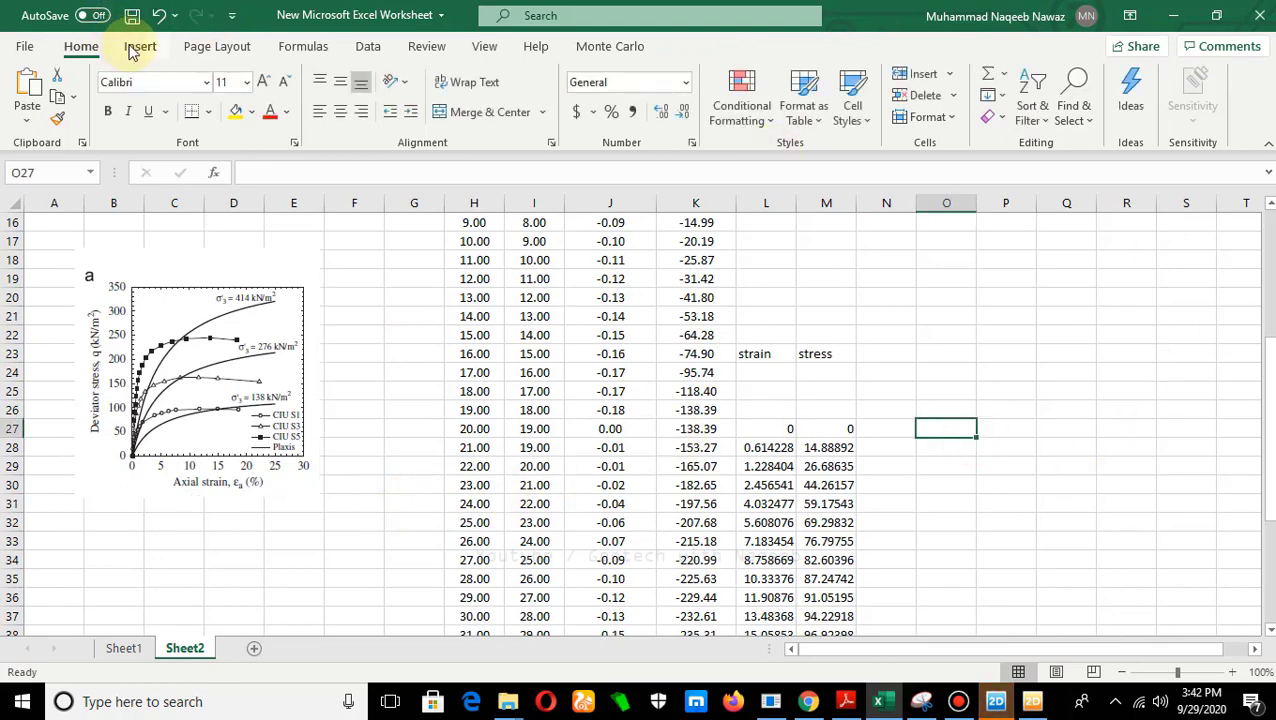
Step: Insert an empty markers-only scatter chart and place it beside the stress column, starting around N17
{"action": "left_click", "coordinate": [140, 47]}
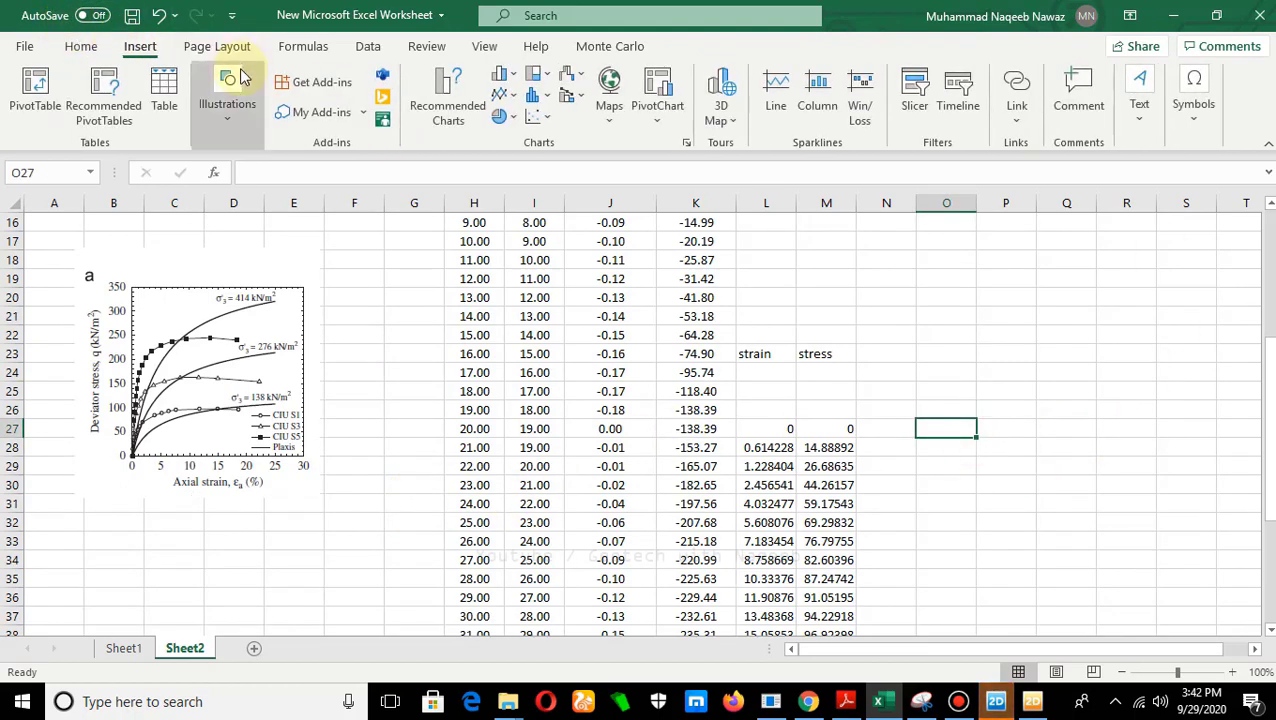
{"action": "left_click", "coordinate": [540, 119]}
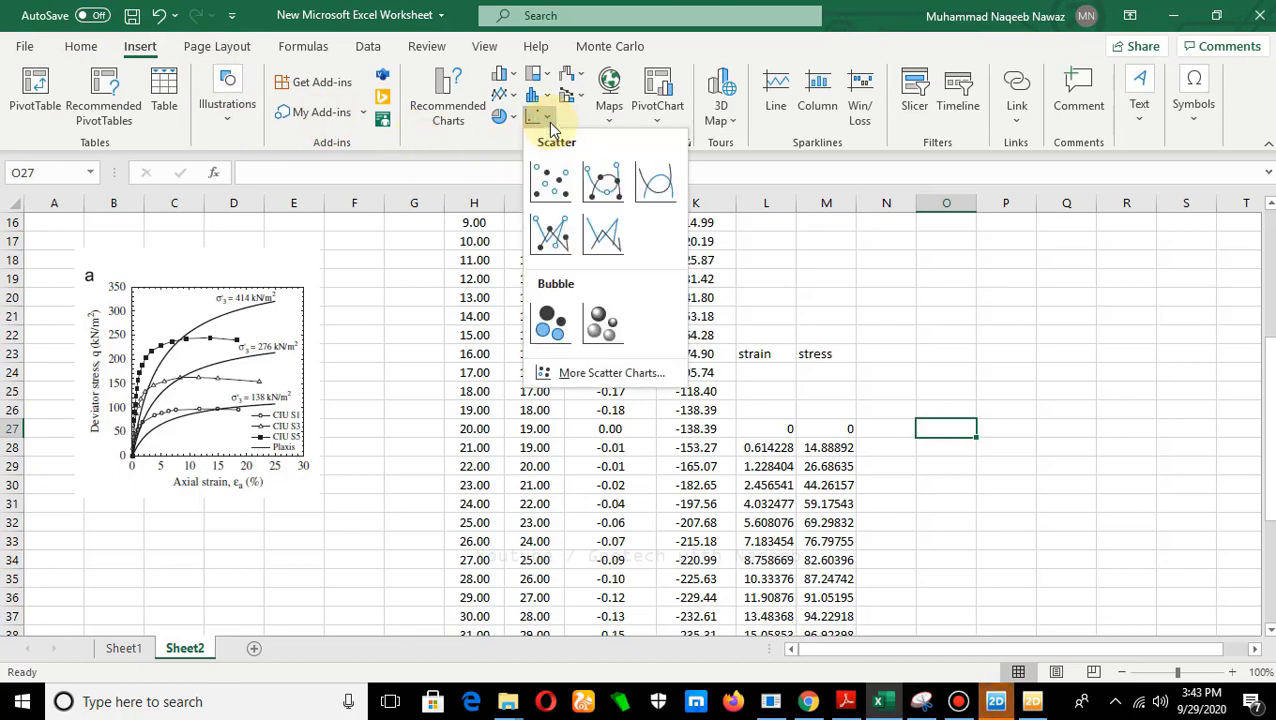
{"action": "left_click", "coordinate": [560, 190]}
{"action": "left_click_drag", "start_coordinate": [680, 335], "coordinate": [1071, 282]}
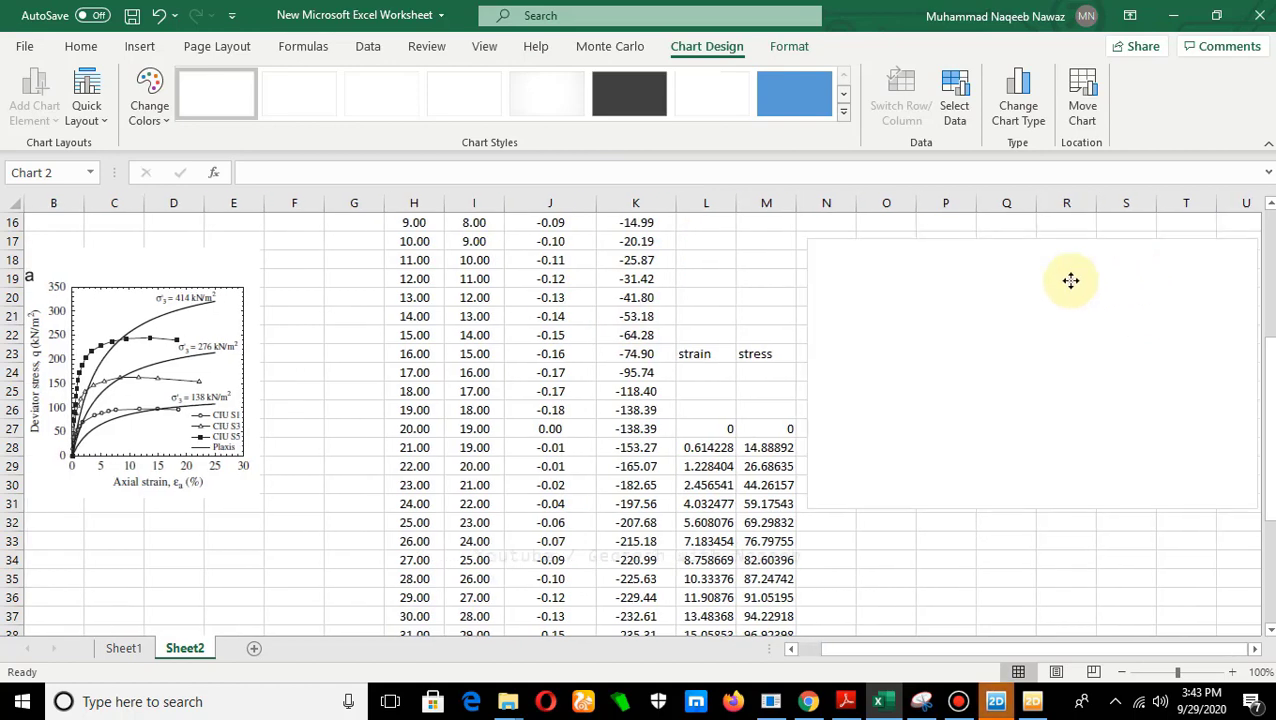
Step: Add a data series to the empty chart and set its X values to the strain range L27:L44
{"action": "right_click", "coordinate": [1010, 350]}
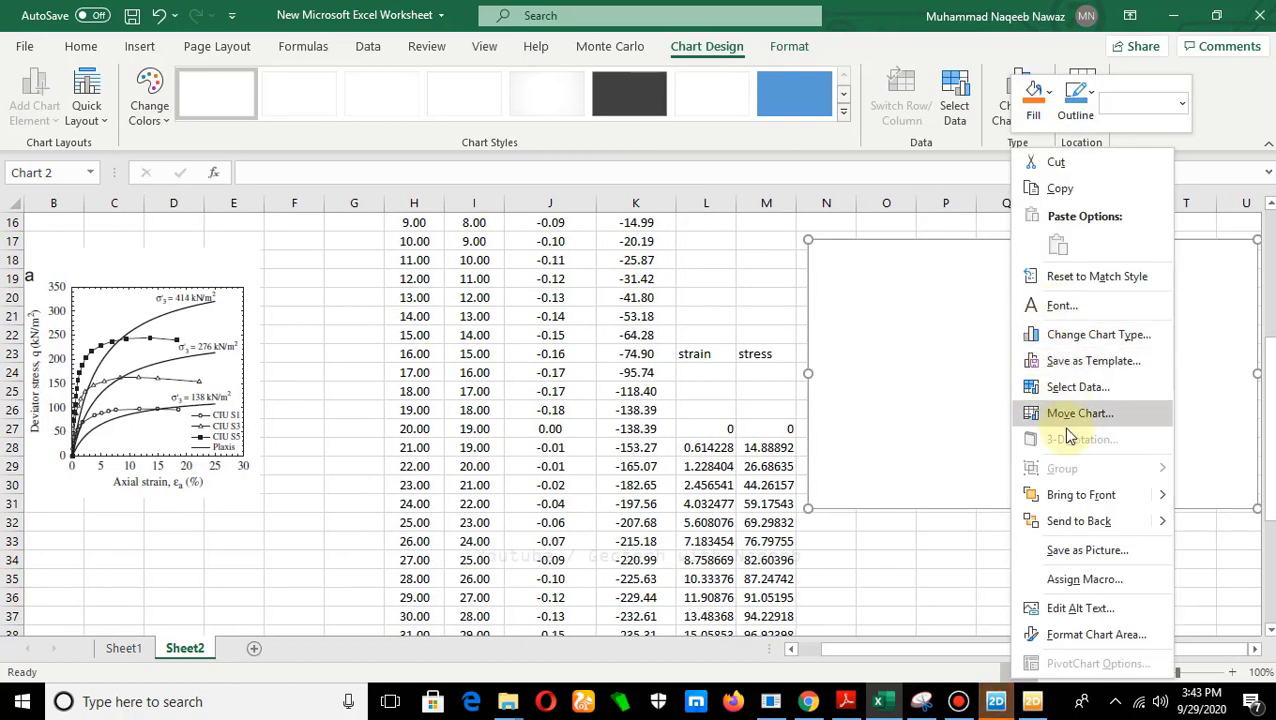
{"action": "left_click", "coordinate": [1067, 390]}
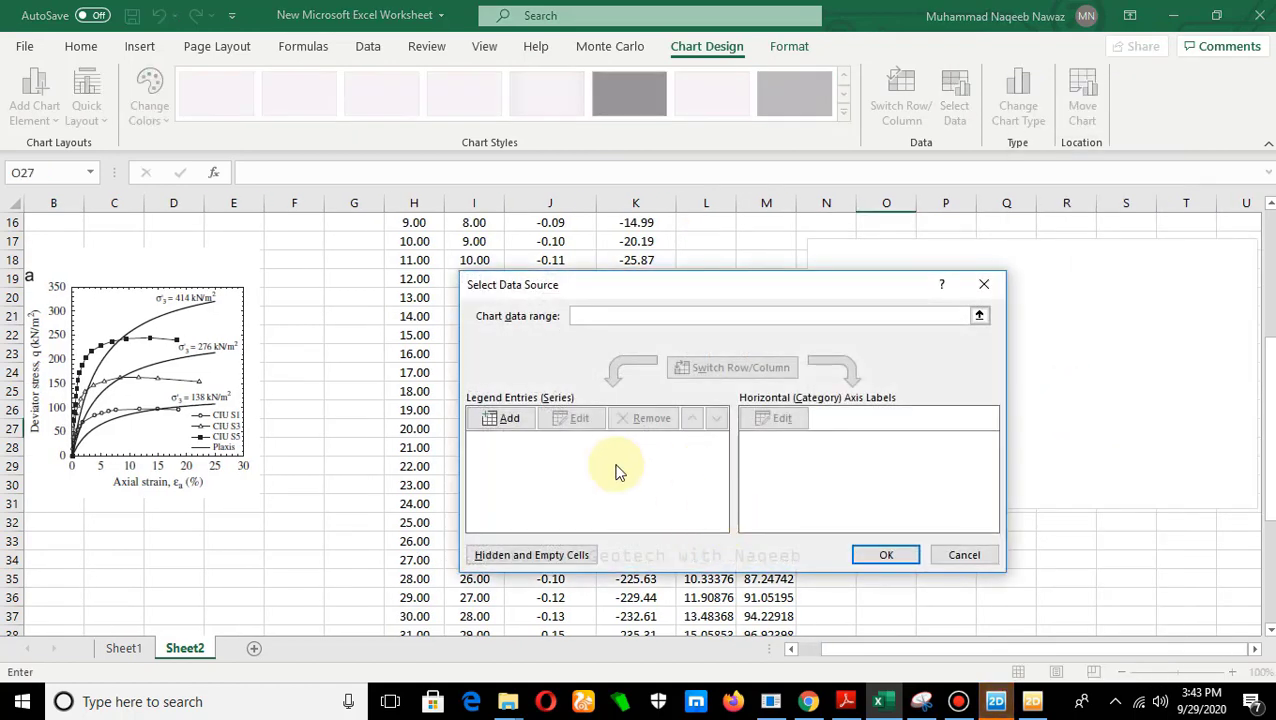
{"action": "left_click", "coordinate": [500, 419]}
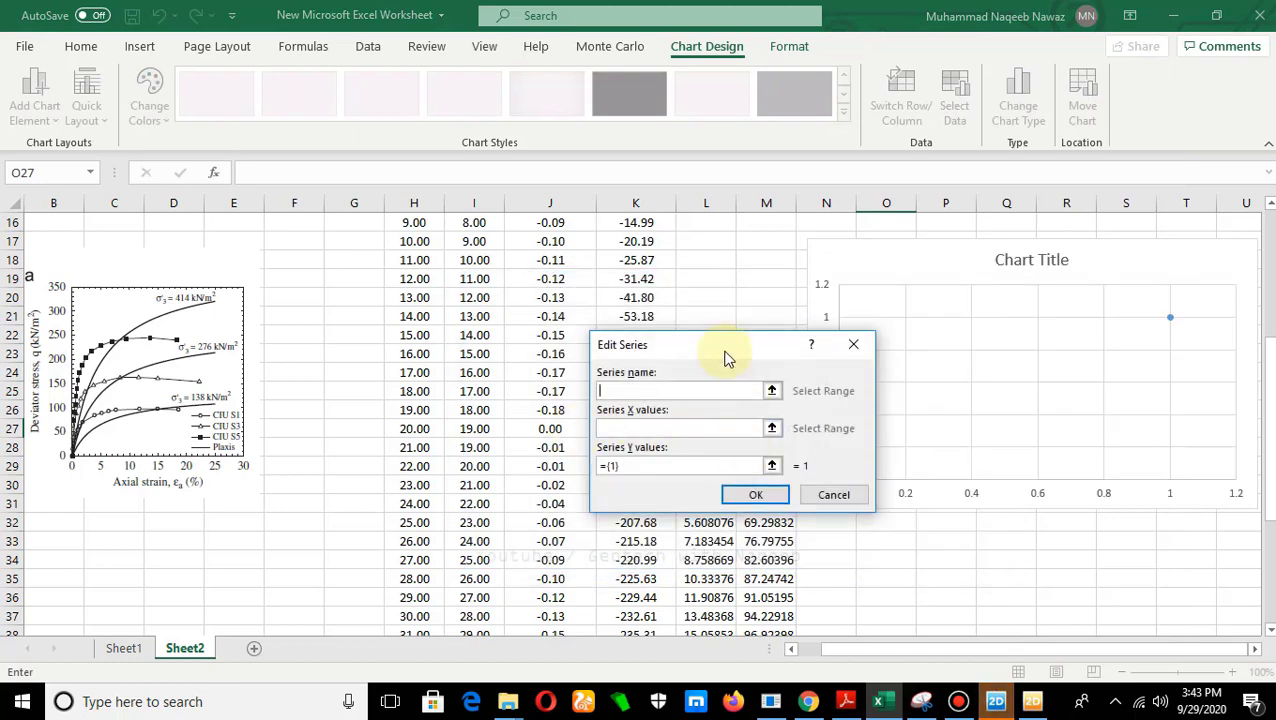
{"action": "left_click_drag", "start_coordinate": [726, 347], "coordinate": [557, 216]}
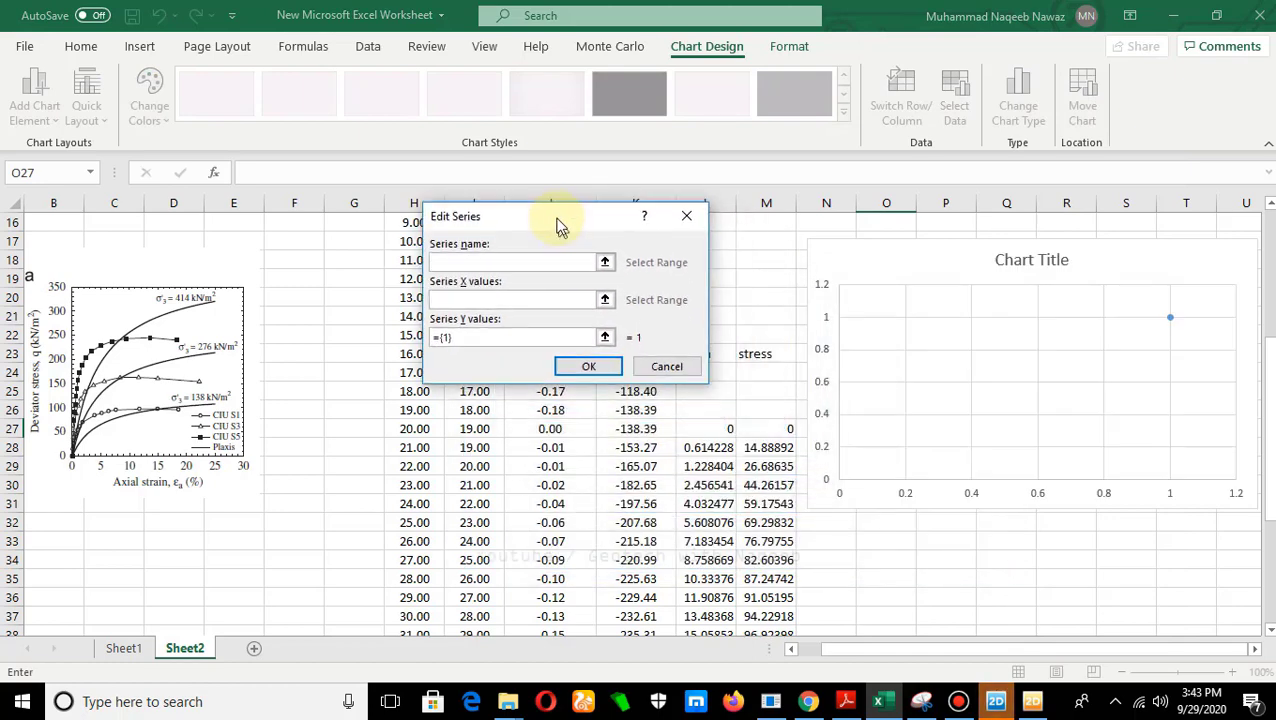
{"action": "left_click", "coordinate": [603, 296]}
{"action": "left_click_drag", "start_coordinate": [707, 427], "coordinate": [690, 523]}
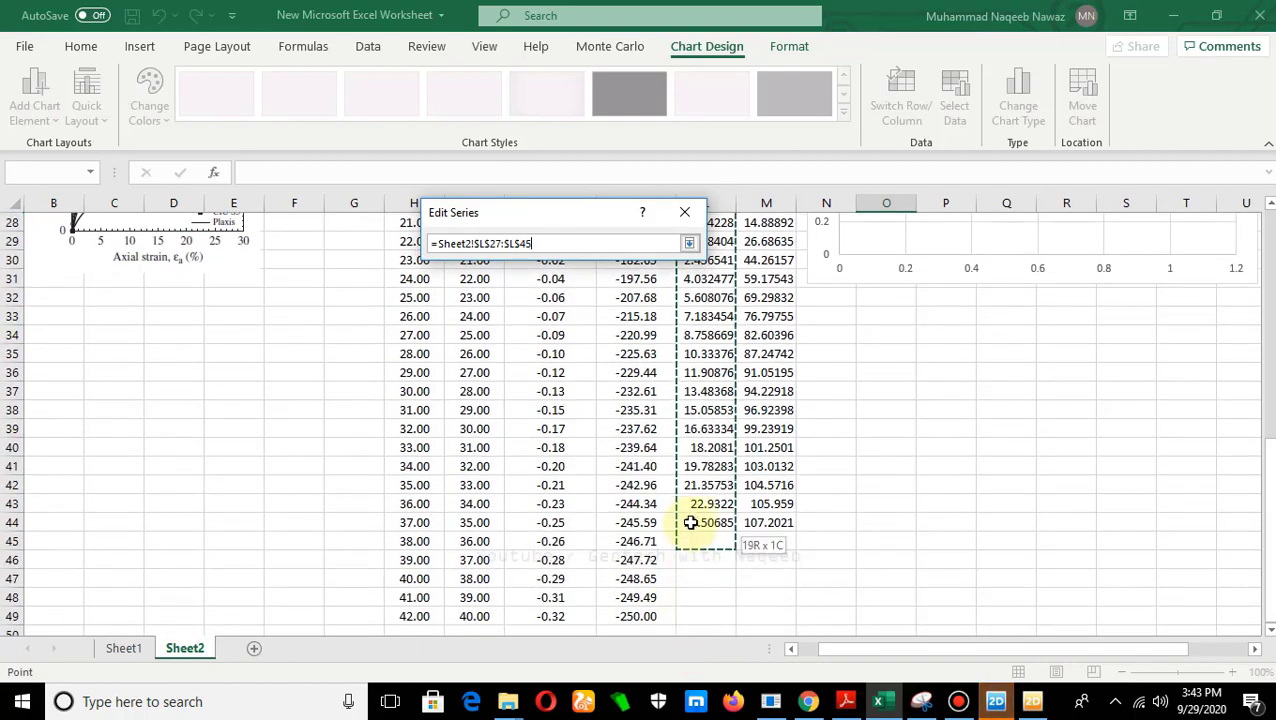
{"action": "left_click", "coordinate": [688, 243]}
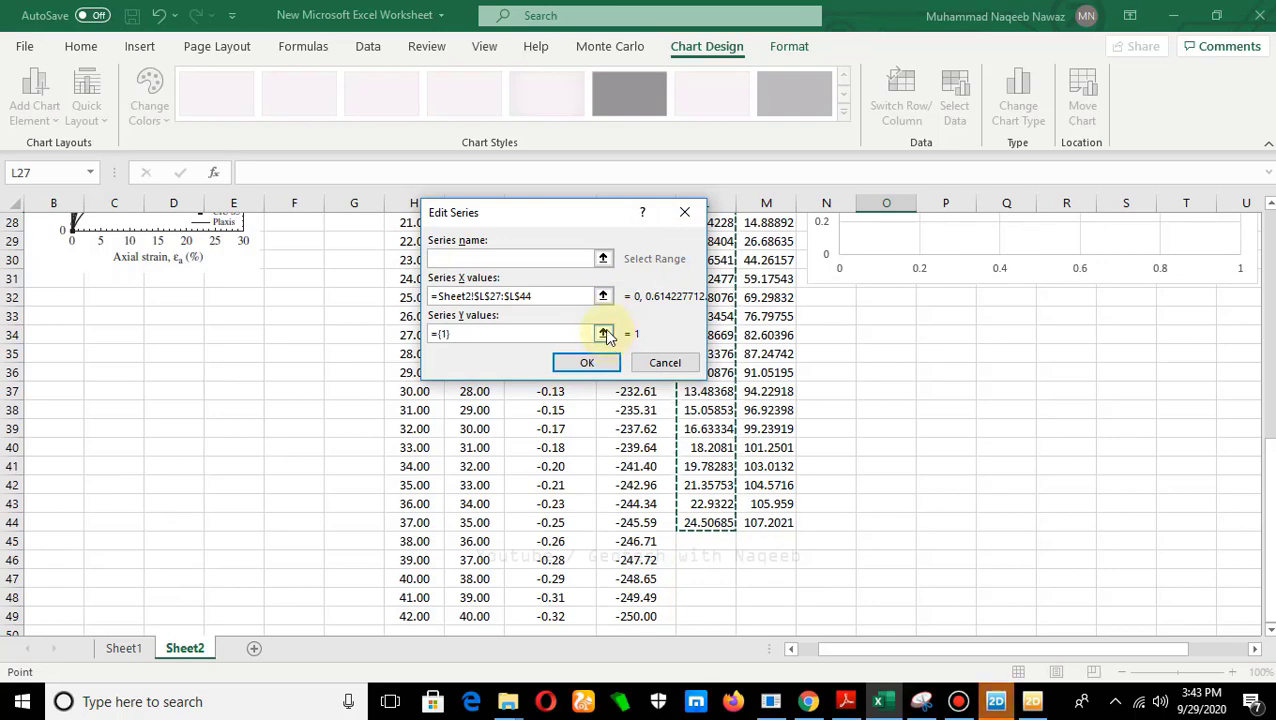
Step: Set the series Y values to the stress range M27:M44, accept the data source, and move the chart slightly up
{"action": "left_click", "coordinate": [605, 335]}
{"action": "scroll", "coordinate": [731, 243], "scroll_direction": "up", "scroll_amount": 2}
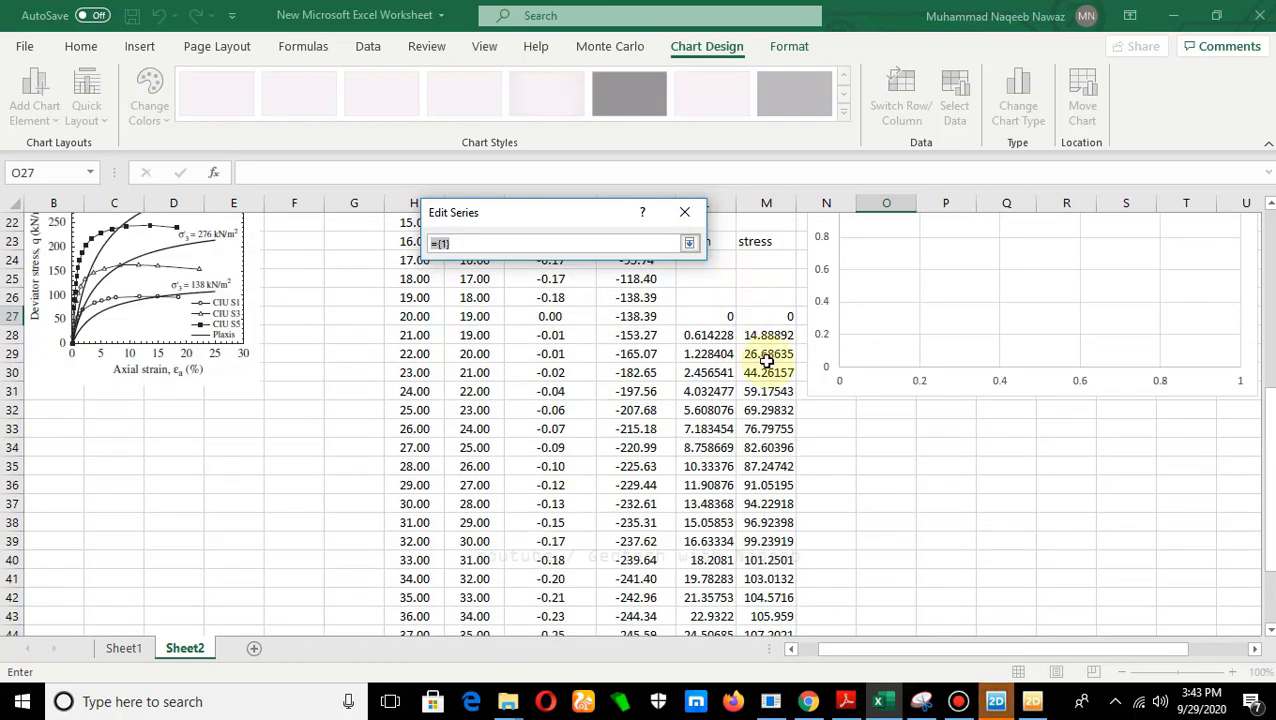
{"action": "left_click_drag", "start_coordinate": [764, 318], "coordinate": [748, 558]}
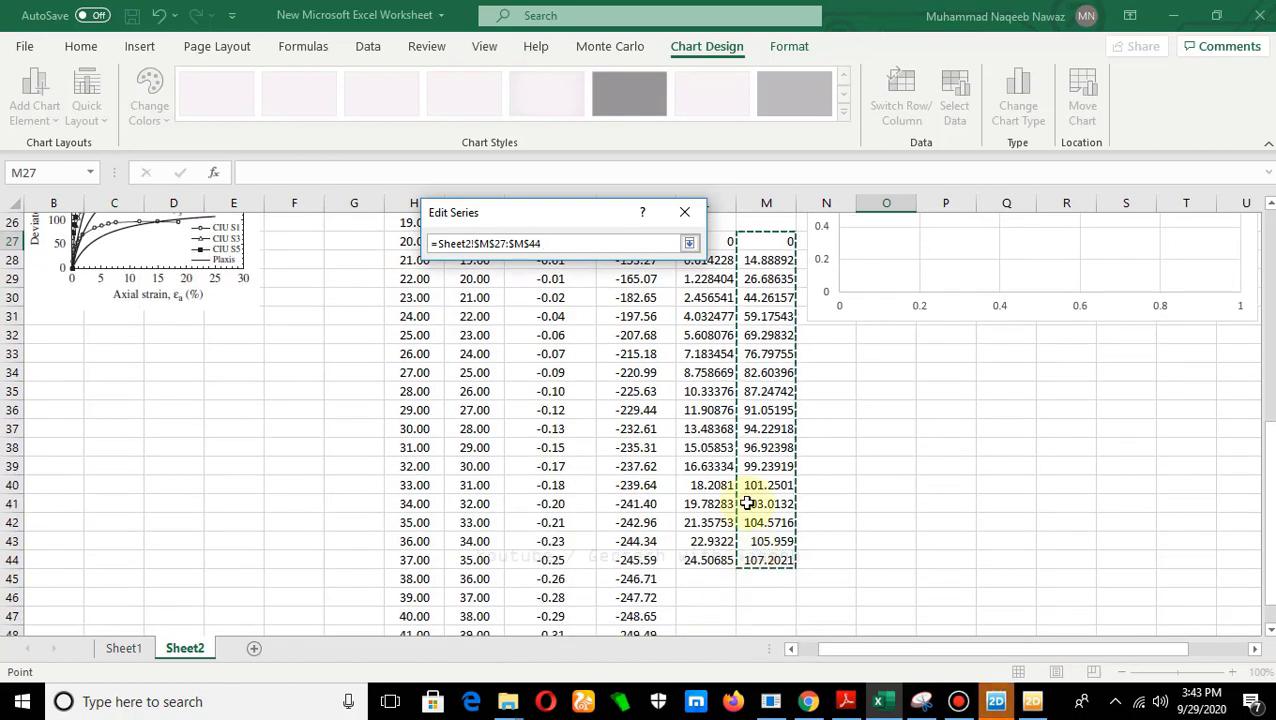
{"action": "left_click", "coordinate": [691, 246]}
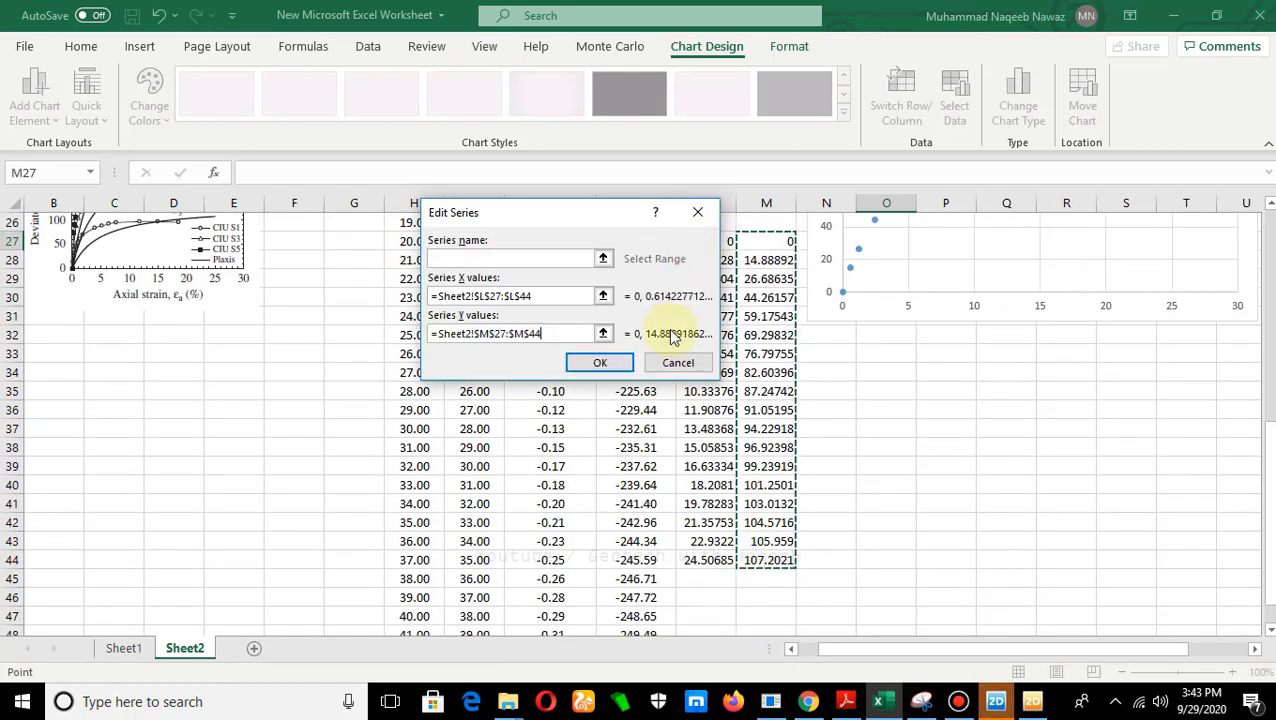
{"action": "left_click", "coordinate": [606, 361]}
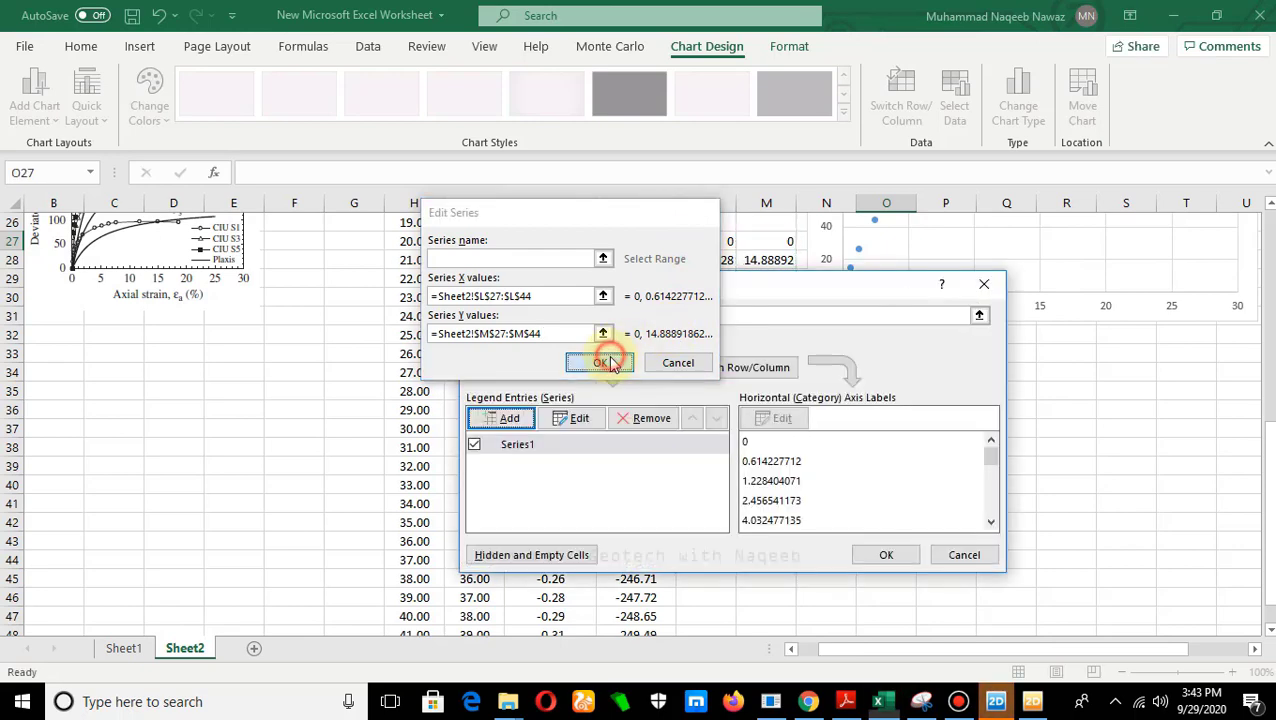
{"action": "left_click", "coordinate": [884, 556]}
{"action": "scroll", "coordinate": [930, 440], "scroll_direction": "up", "scroll_amount": 4}
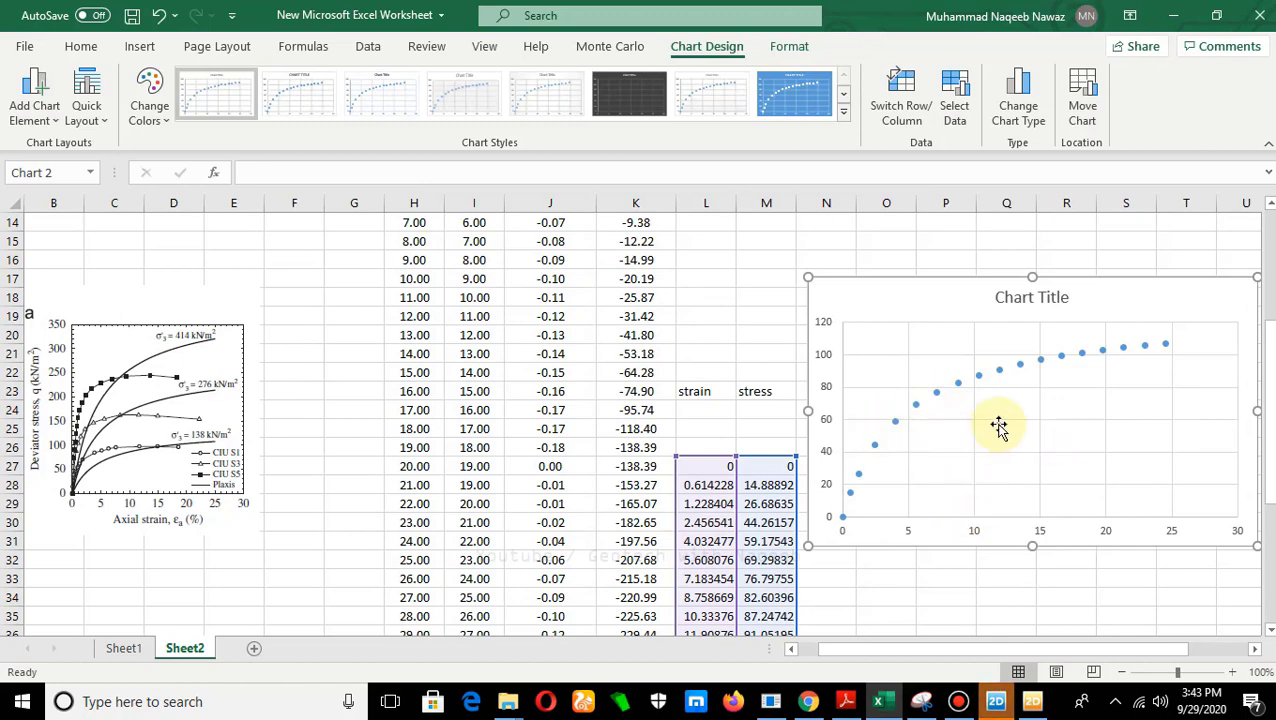
{"action": "mouse_move", "coordinate": [982, 272]}
{"action": "left_mouse_down"}
{"action": "mouse_move", "coordinate": [917, 276]}
{"action": "mouse_move", "coordinate": [981, 258]}
{"action": "left_mouse_up"}
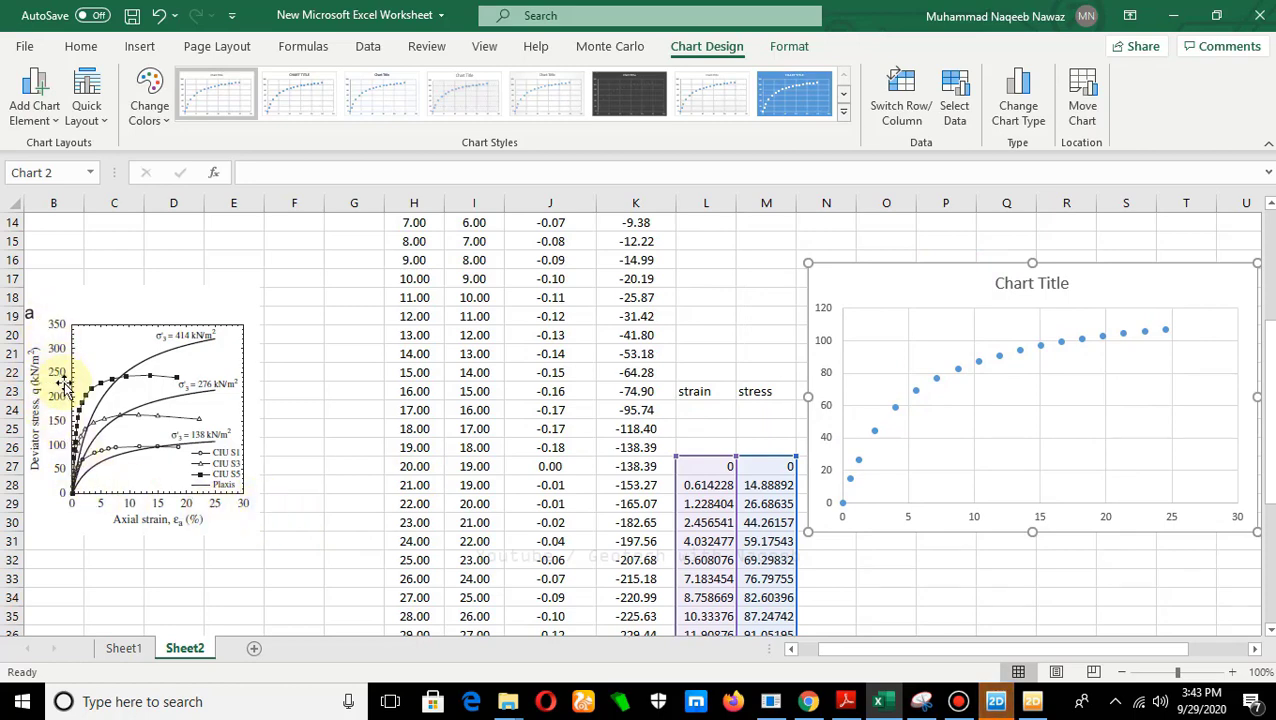
Step: Set the chart's vertical axis maximum to 350 and move the chart left over the data, starting around I16
{"action": "left_click", "coordinate": [830, 373]}
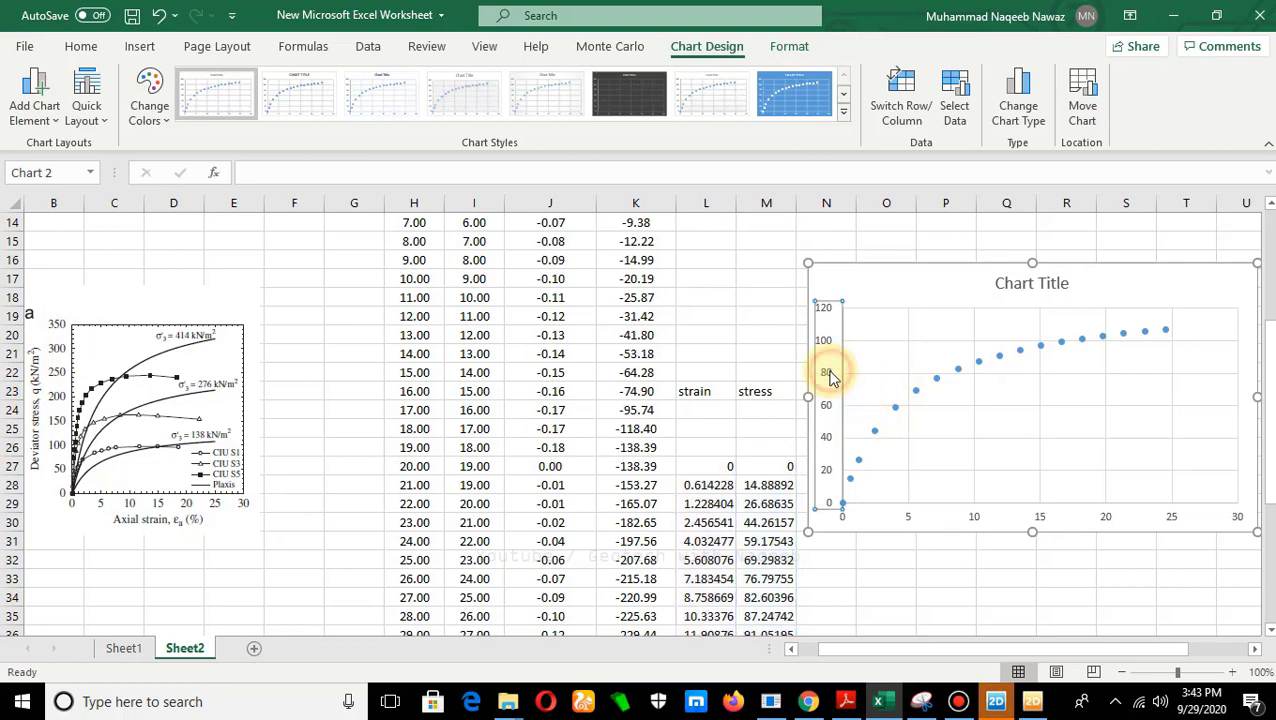
{"action": "double_click", "coordinate": [830, 375]}
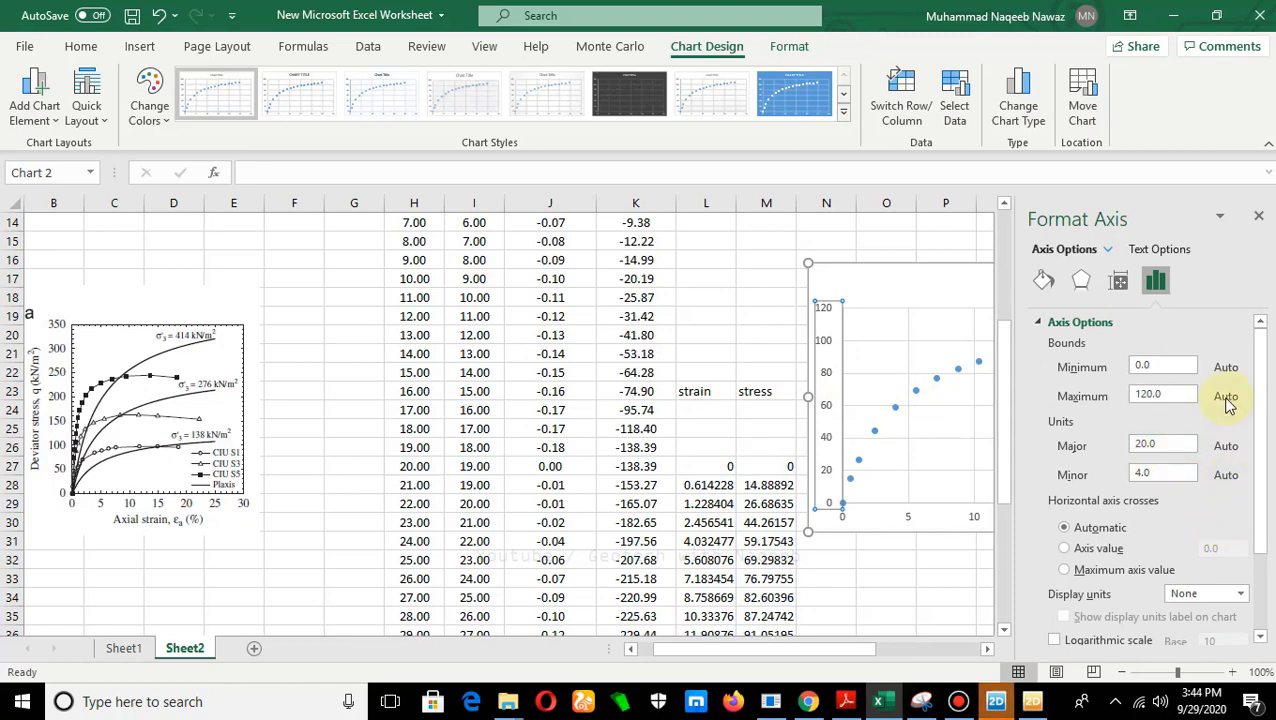
{"action": "left_click_drag", "start_coordinate": [1164, 393], "coordinate": [1137, 410]}
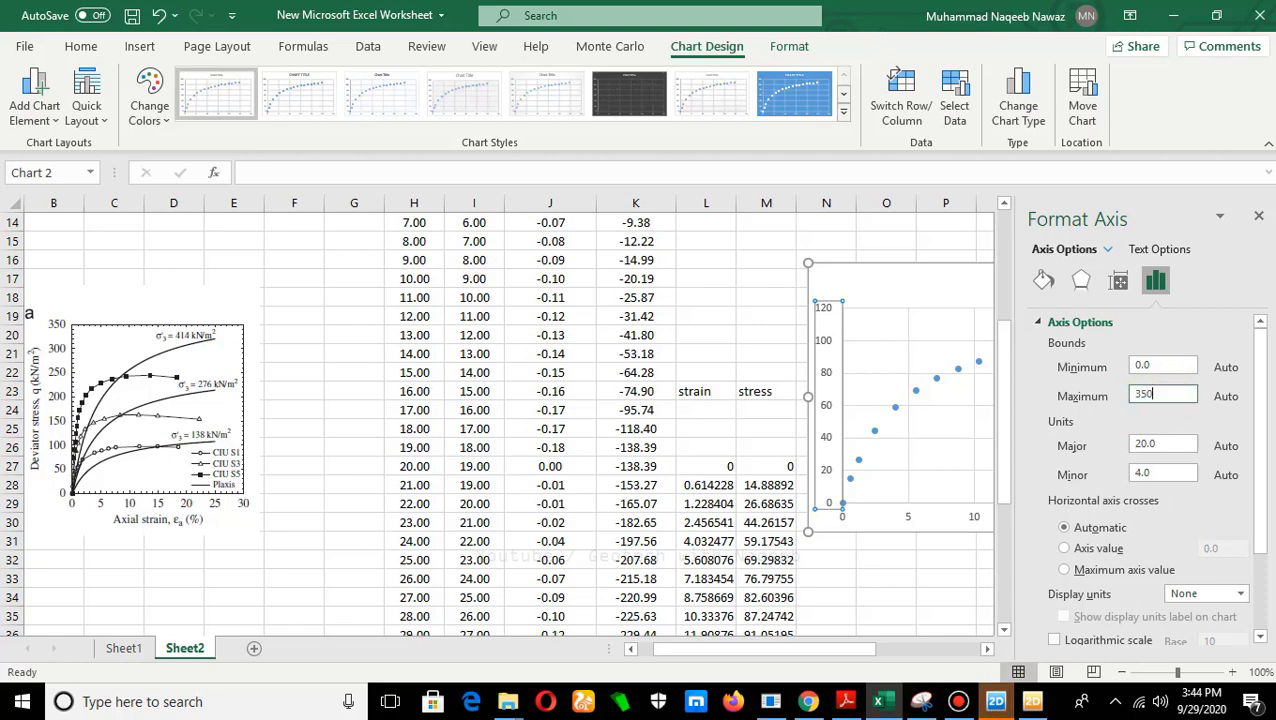
{"action": "left_click", "coordinate": [1130, 428]}
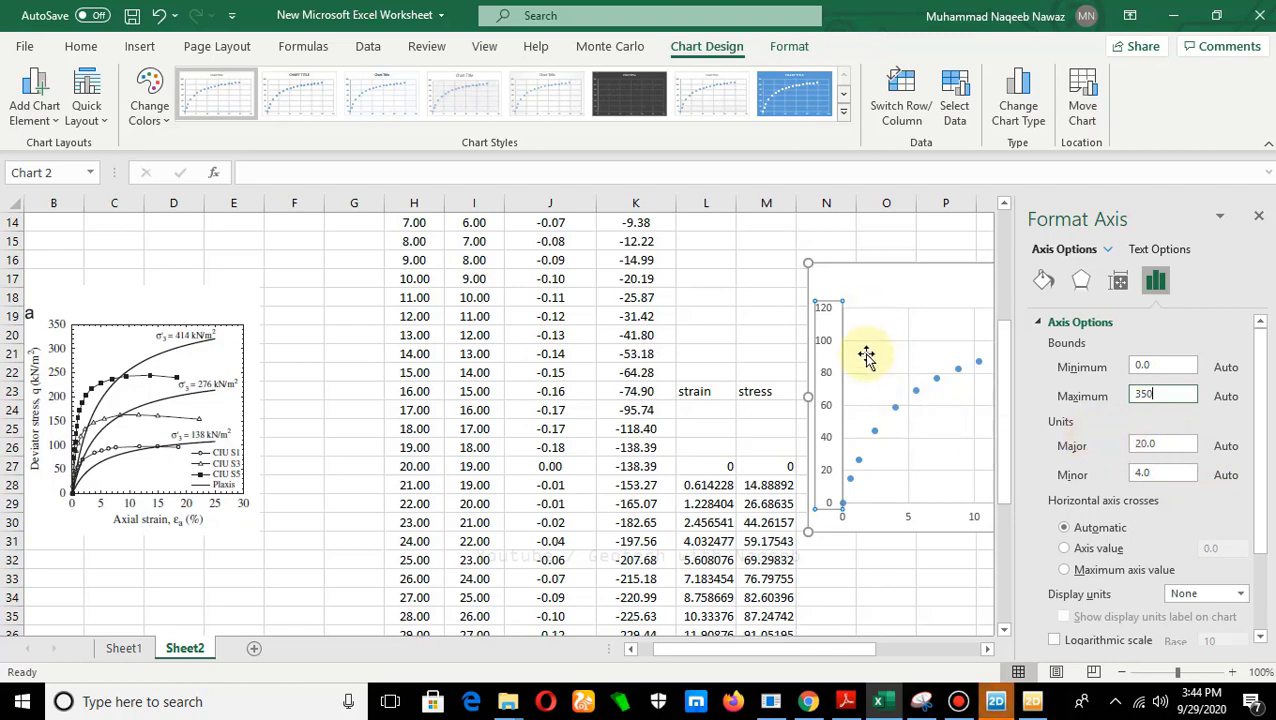
{"action": "left_click", "coordinate": [1163, 446]}
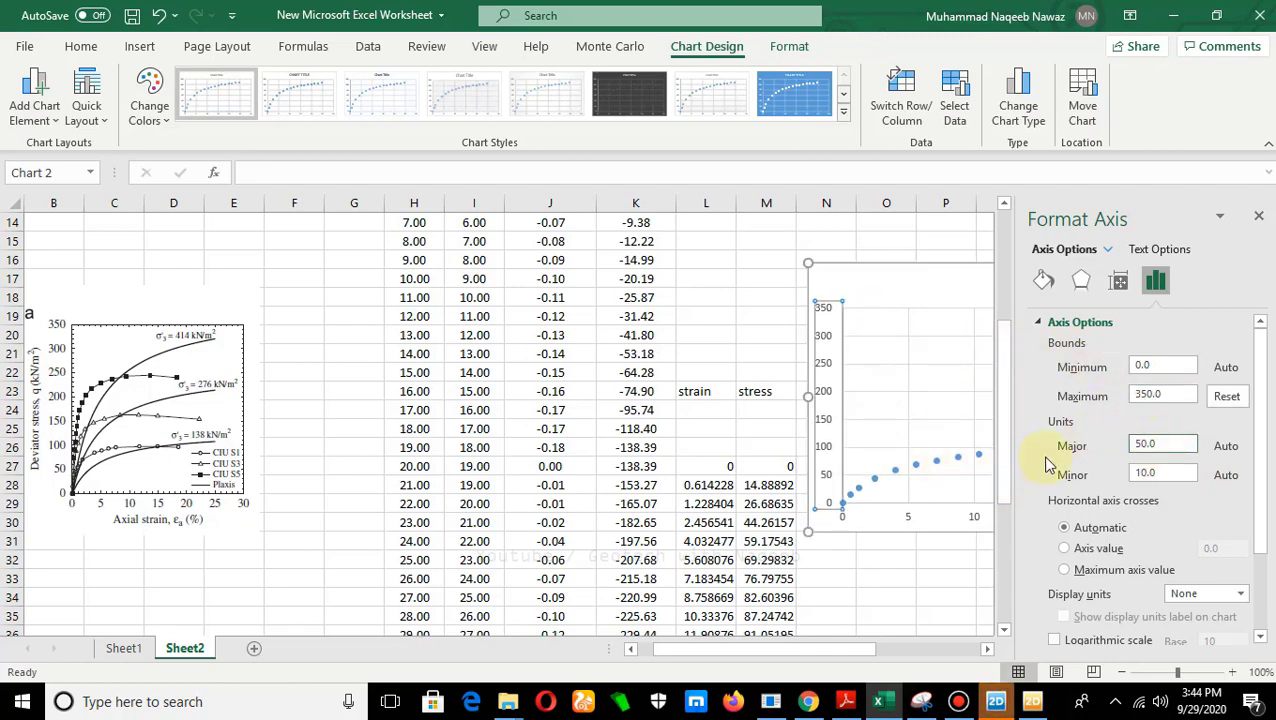
{"action": "left_click", "coordinate": [929, 346]}
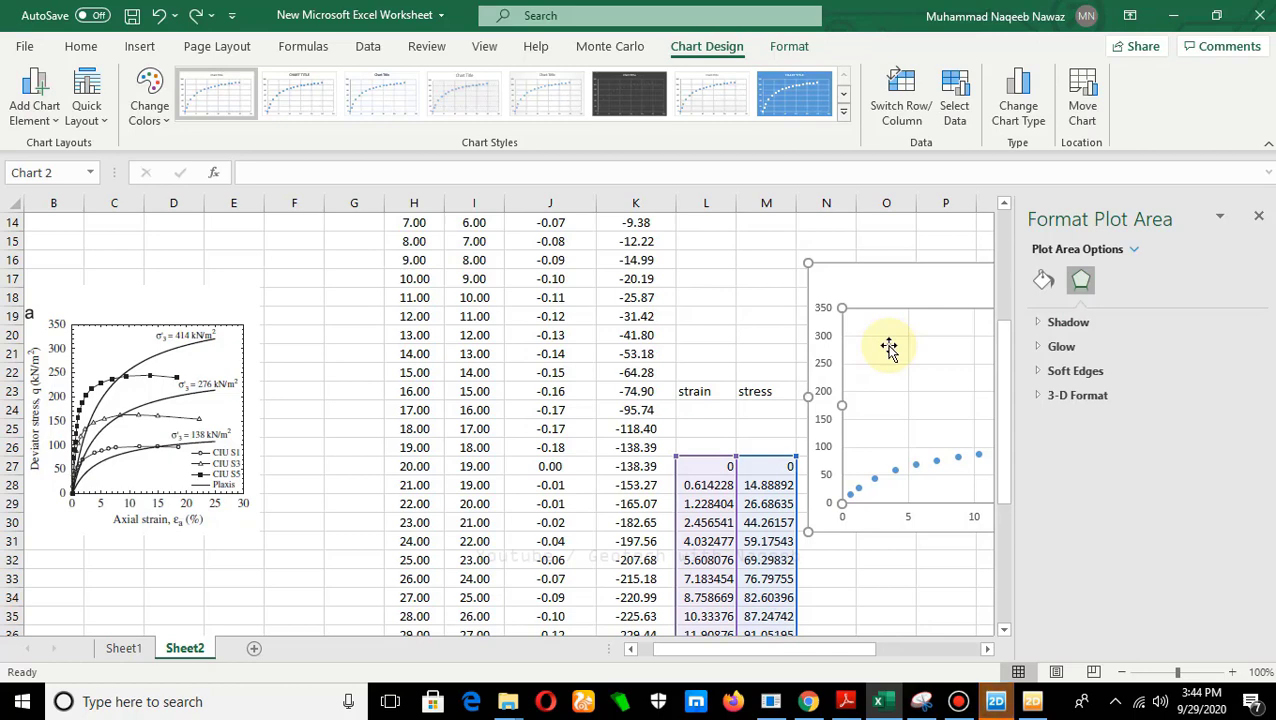
{"action": "left_click_drag", "start_coordinate": [891, 290], "coordinate": [527, 270]}
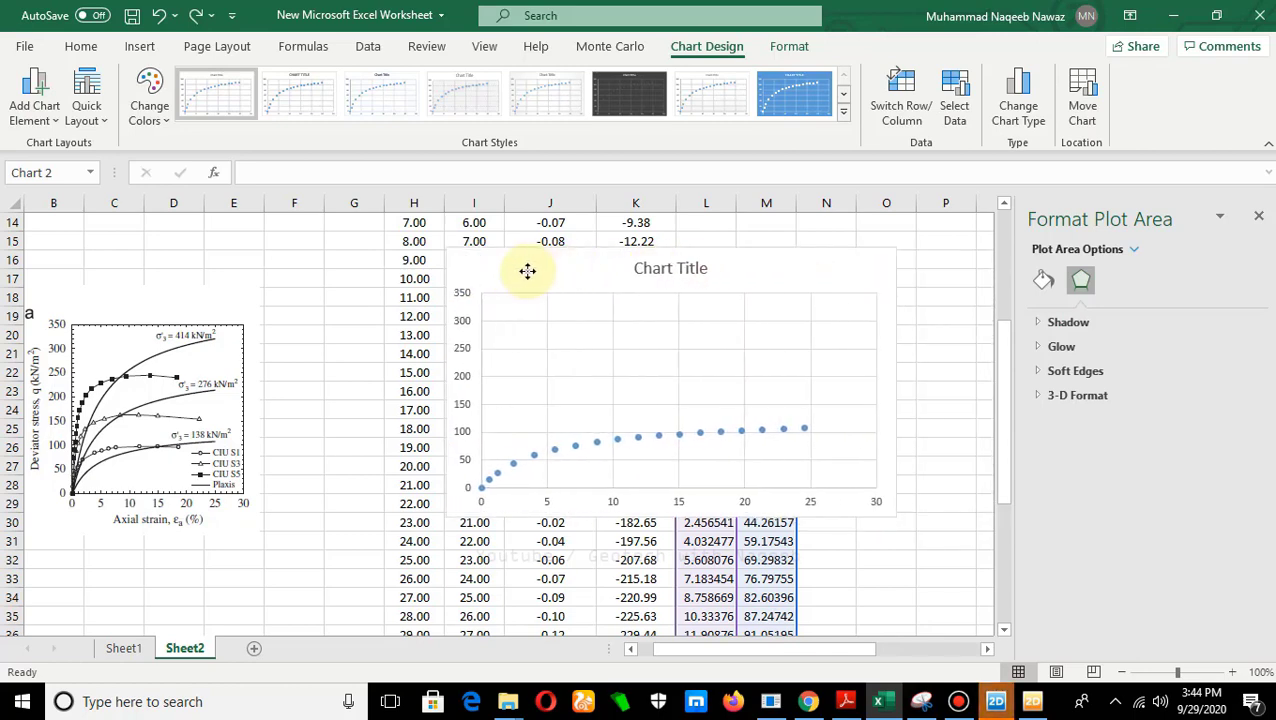
Step: Check the bounds and unit settings of the chart's horizontal strain axis, and close the formatting options
{"action": "left_click", "coordinate": [869, 502]}
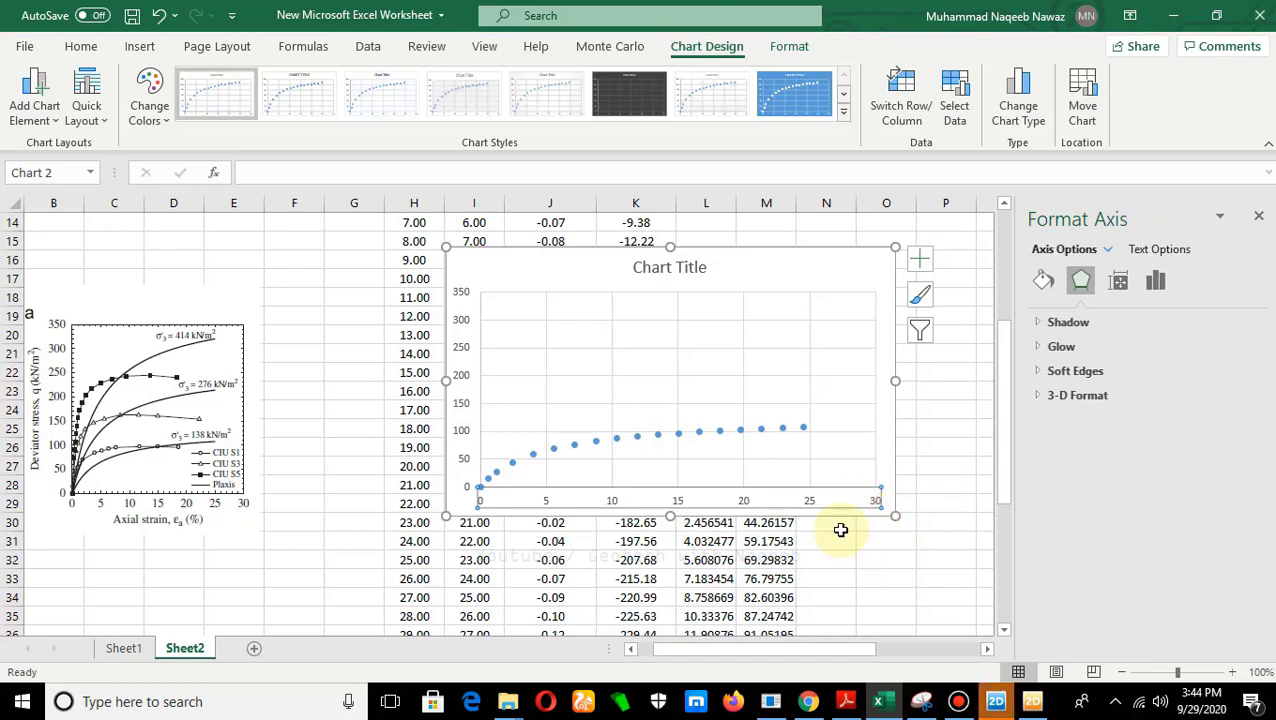
{"action": "left_click", "coordinate": [829, 500]}
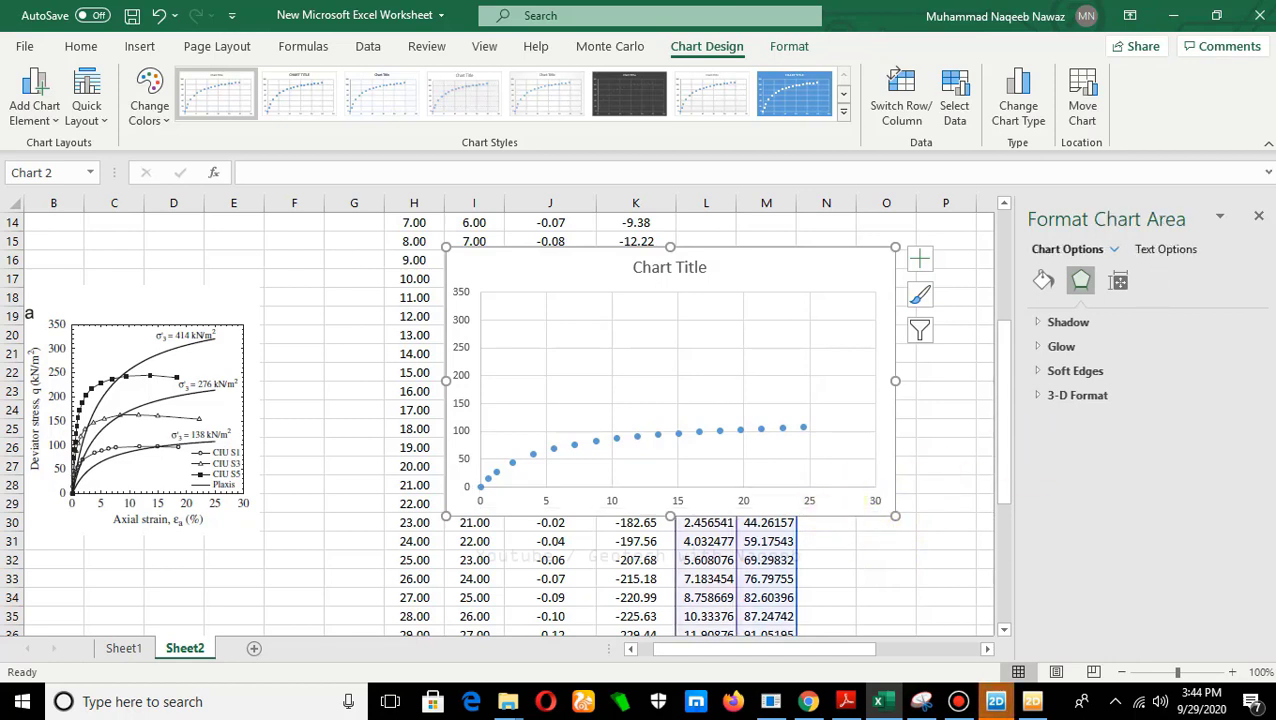
{"action": "left_click", "coordinate": [1259, 217]}
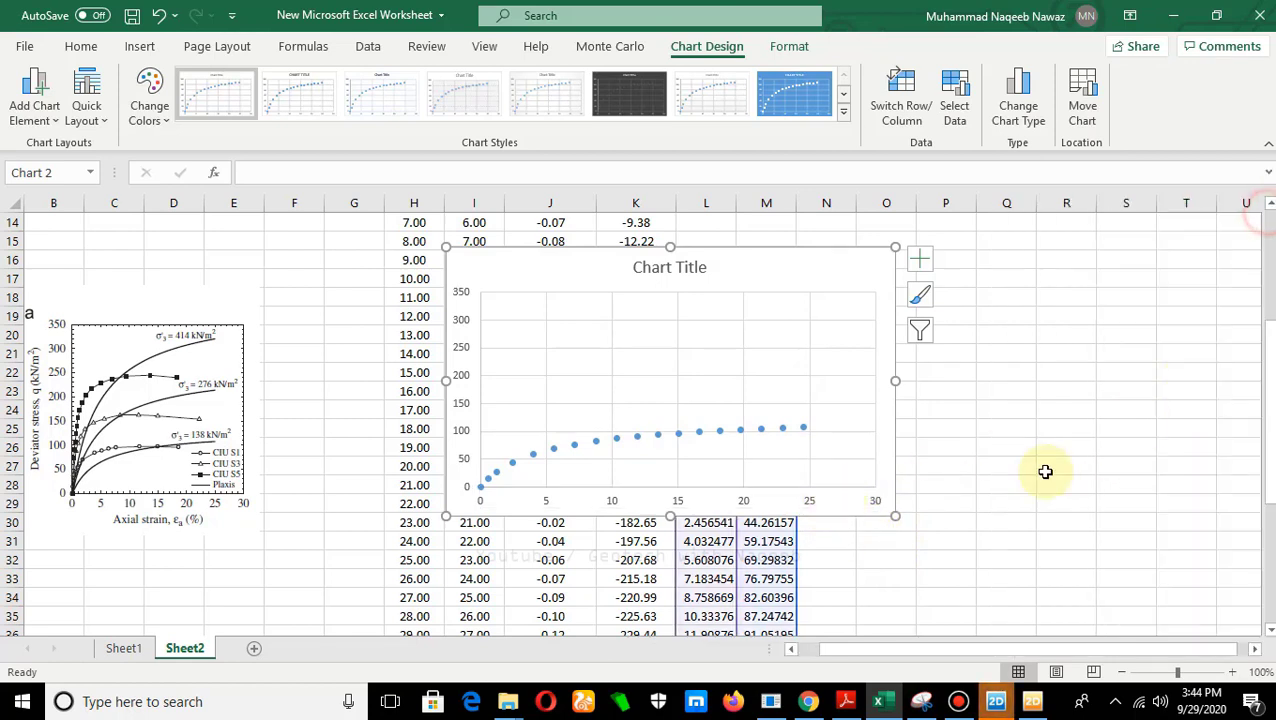
{"action": "double_click", "coordinate": [824, 503]}
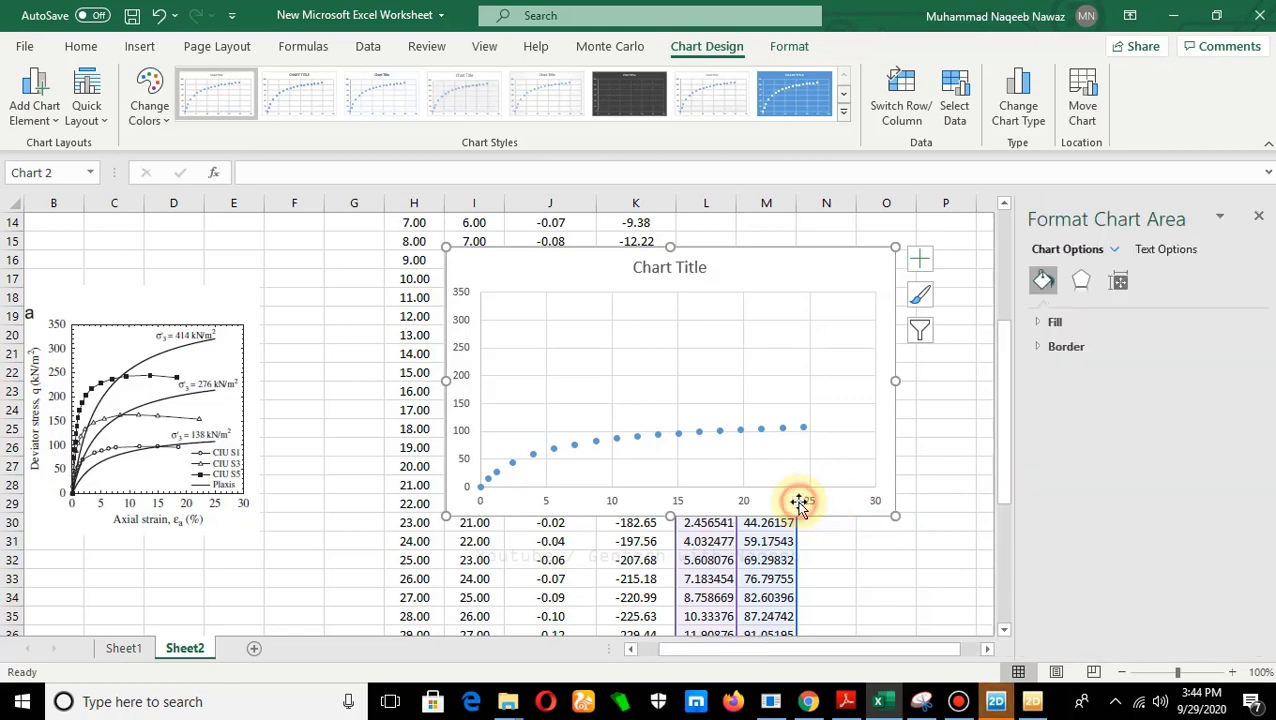
{"action": "left_click", "coordinate": [1119, 281]}
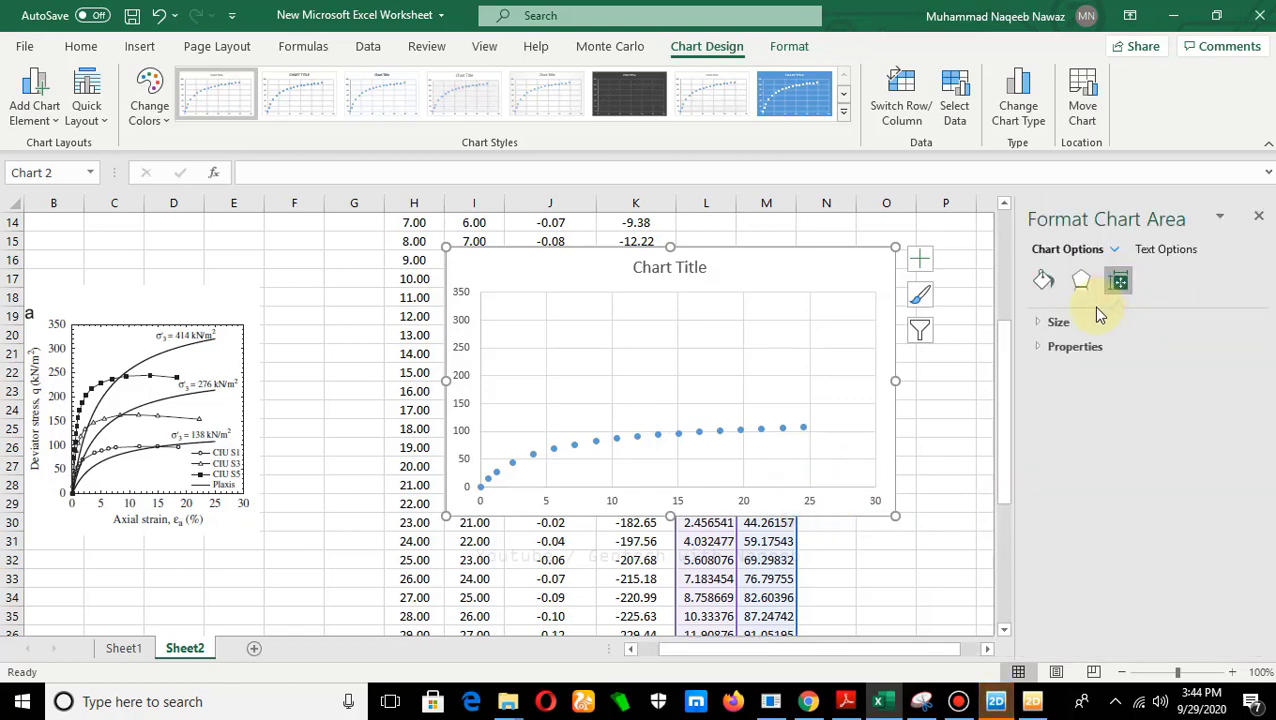
{"action": "left_click", "coordinate": [1041, 282]}
{"action": "left_click", "coordinate": [1081, 281]}
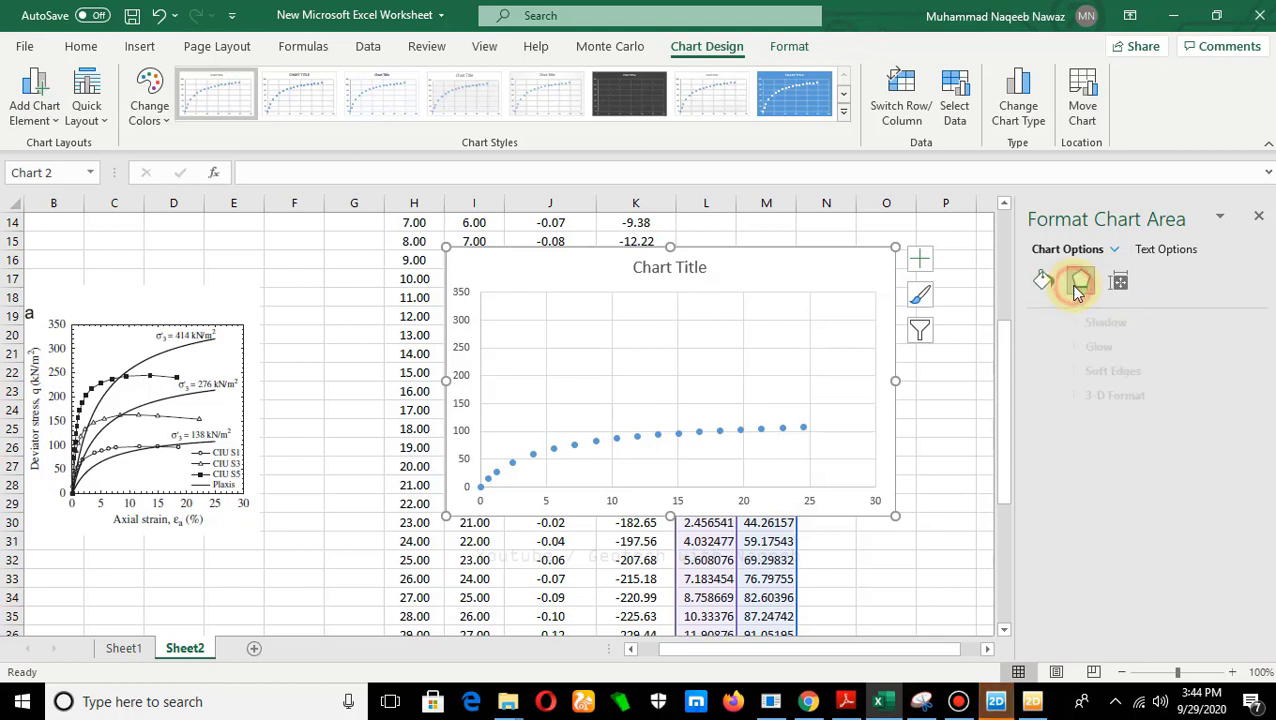
{"action": "left_click", "coordinate": [1119, 283]}
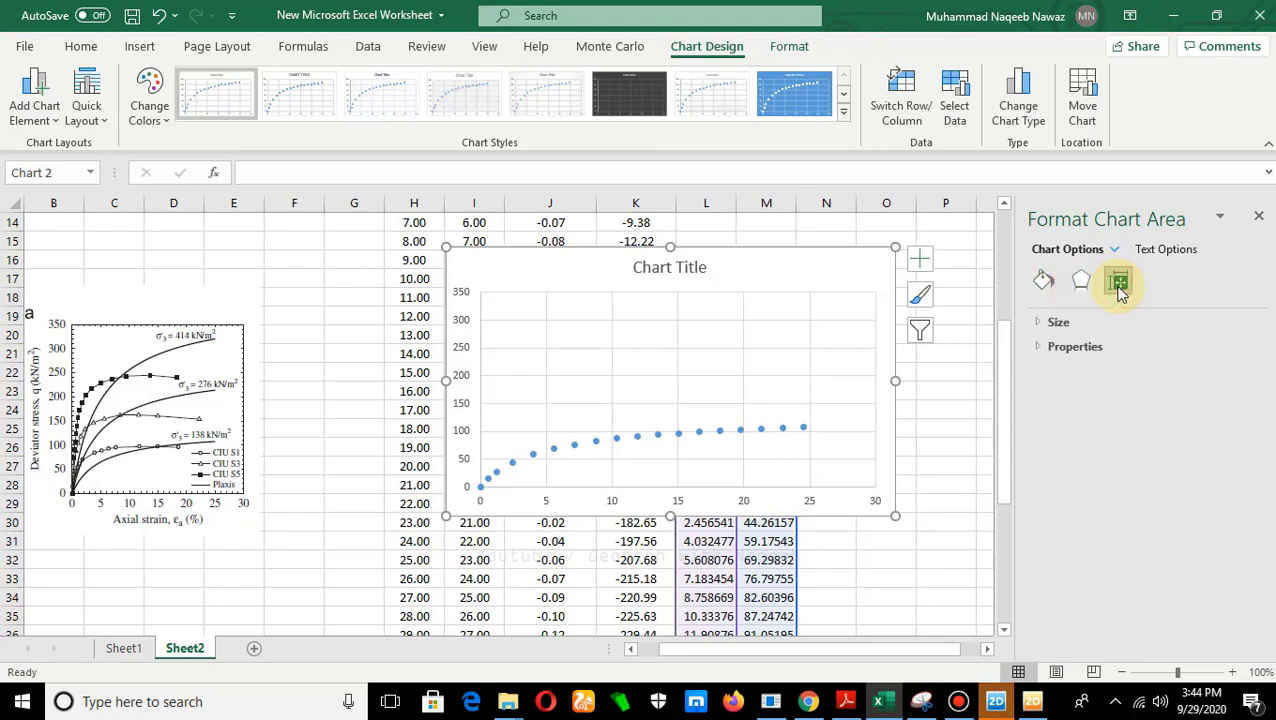
{"action": "left_click", "coordinate": [1258, 216]}
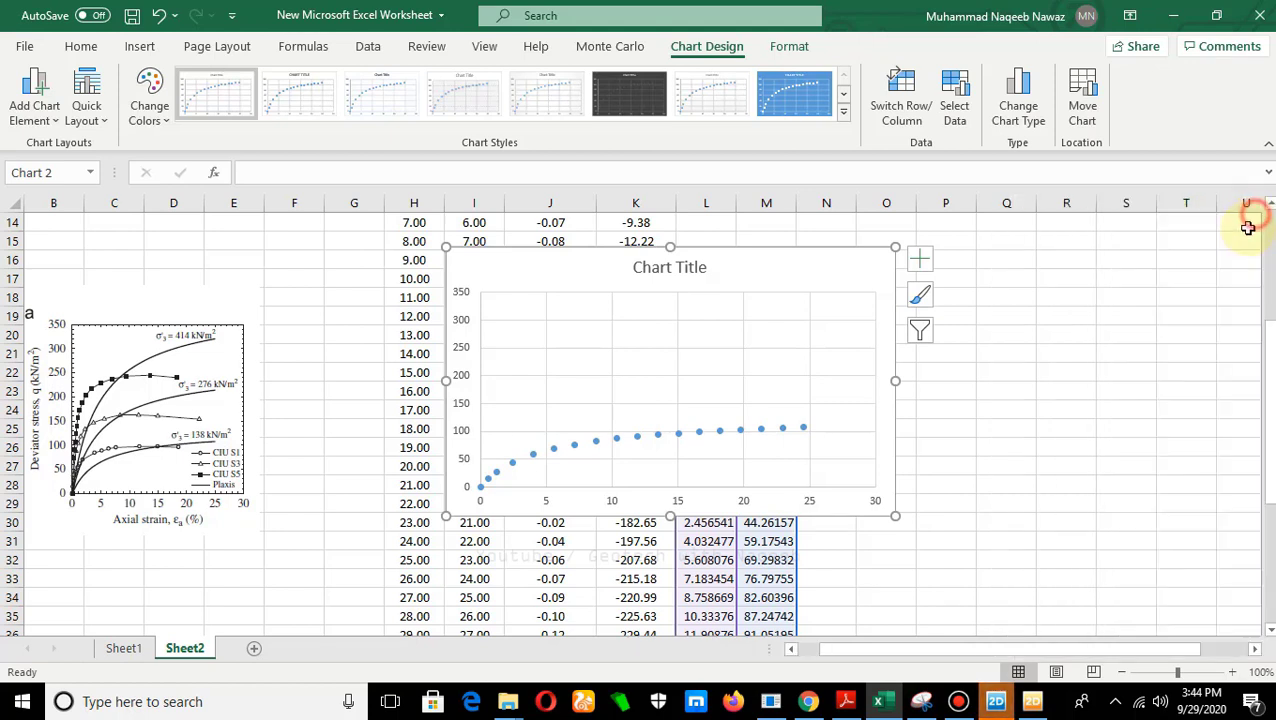
{"action": "double_click", "coordinate": [817, 507]}
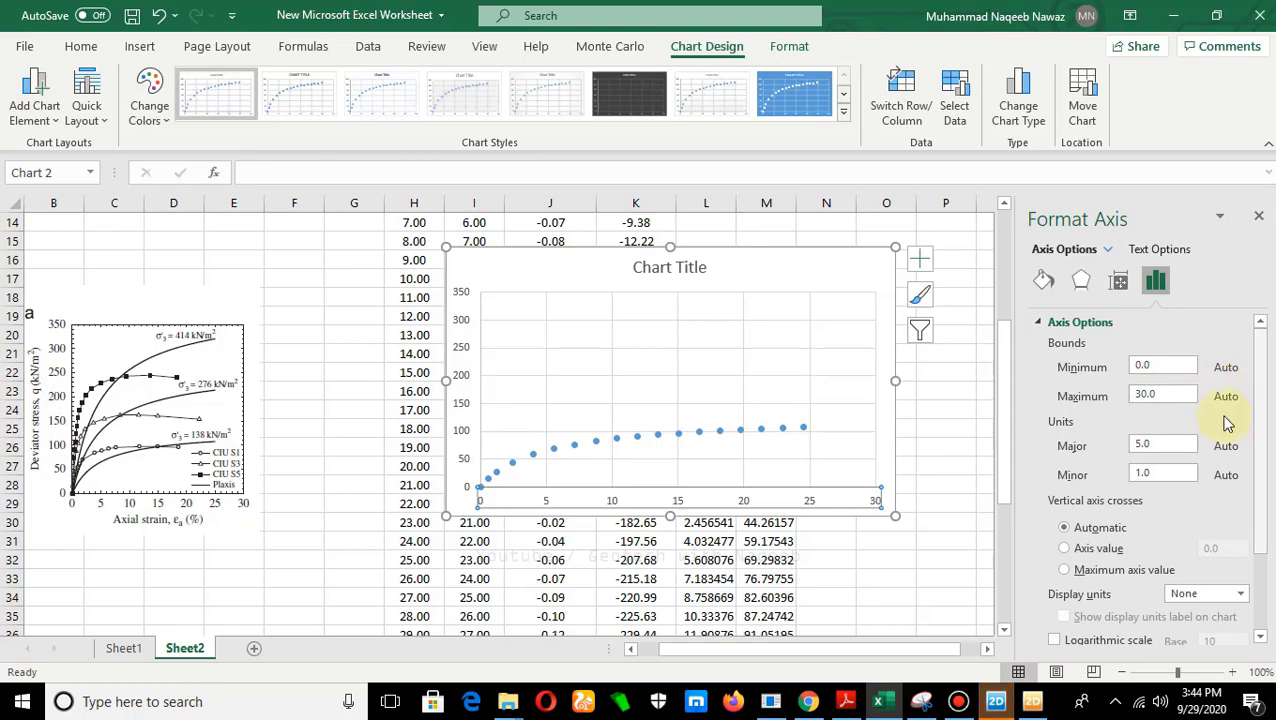
{"action": "left_click", "coordinate": [1260, 218]}
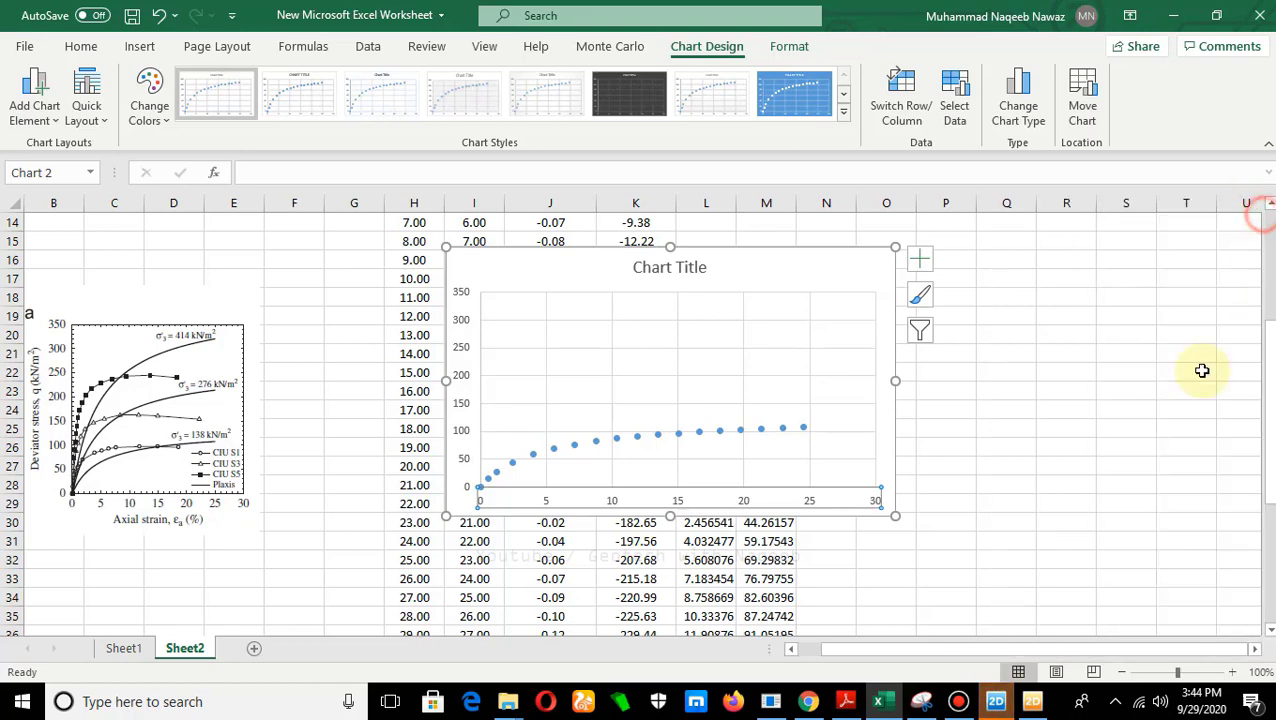
Step: Shrink the chart to roughly the size of the published plot and place it directly beside that picture, spanning about rows 19 to 29
{"action": "left_click_drag", "start_coordinate": [888, 519], "coordinate": [895, 560]}
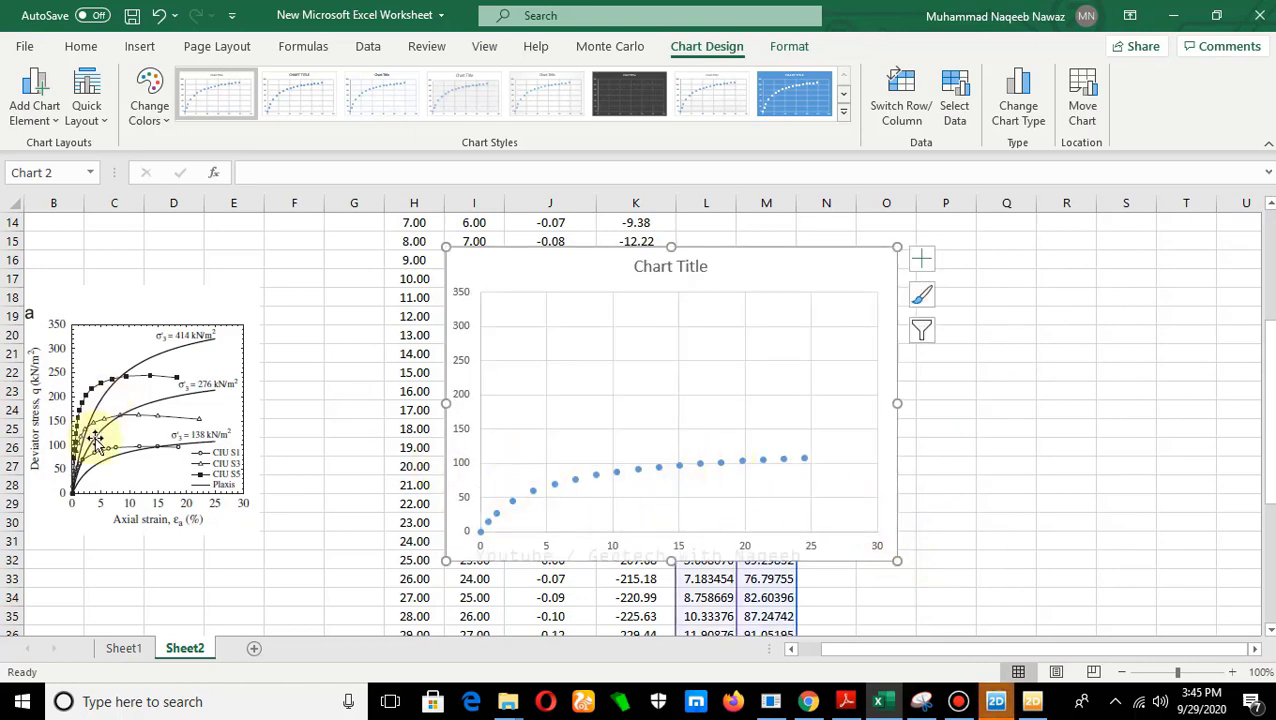
{"action": "left_click_drag", "start_coordinate": [898, 401], "coordinate": [706, 402]}
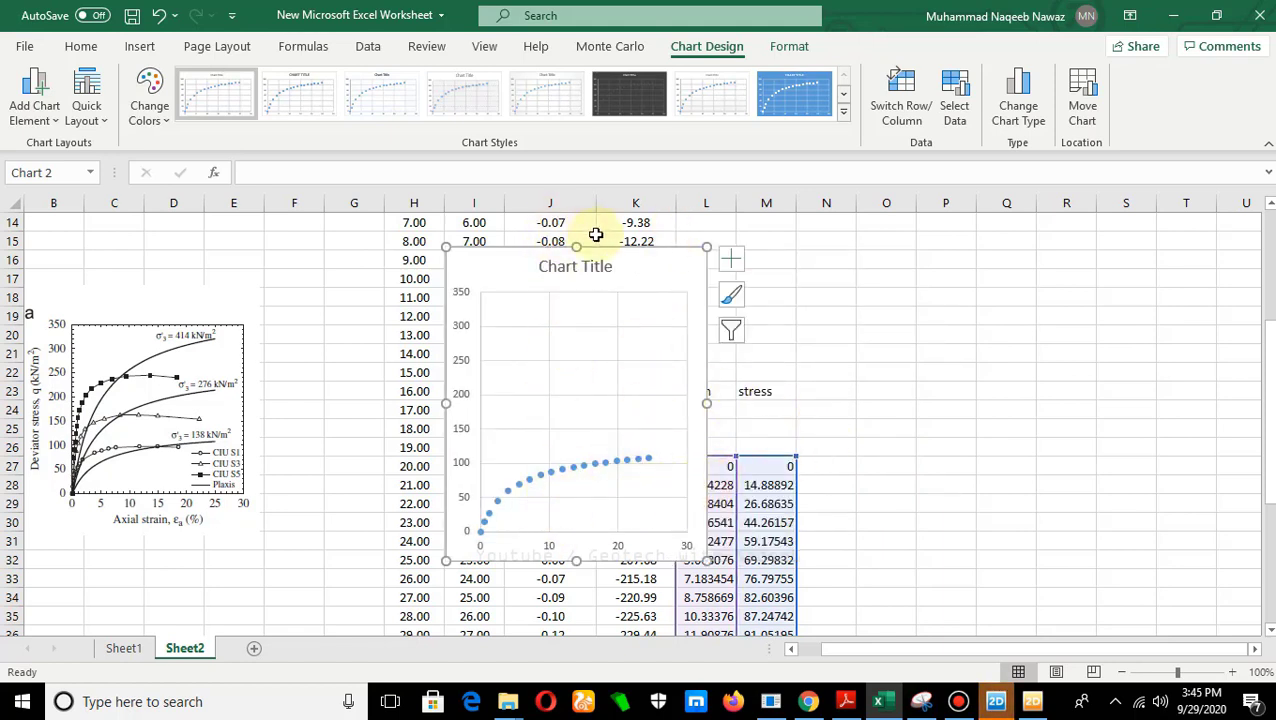
{"action": "left_click_drag", "start_coordinate": [578, 244], "coordinate": [387, 310]}
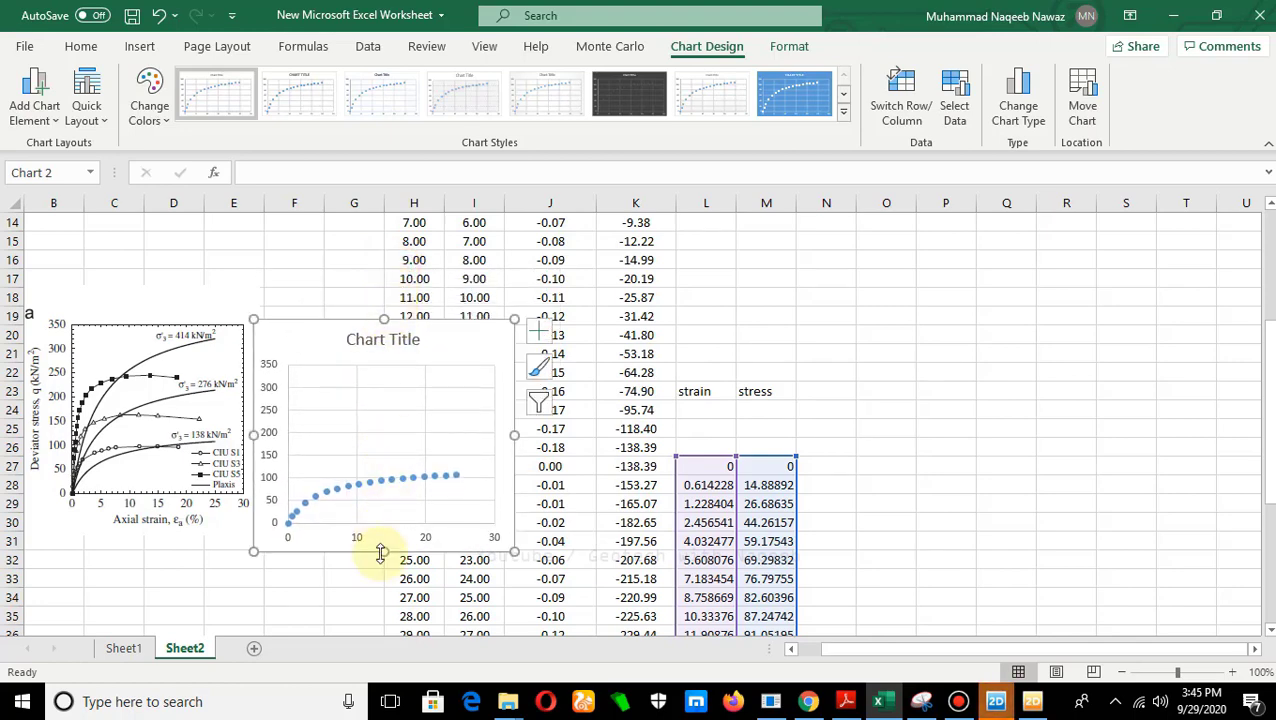
{"action": "left_click_drag", "start_coordinate": [514, 435], "coordinate": [450, 436]}
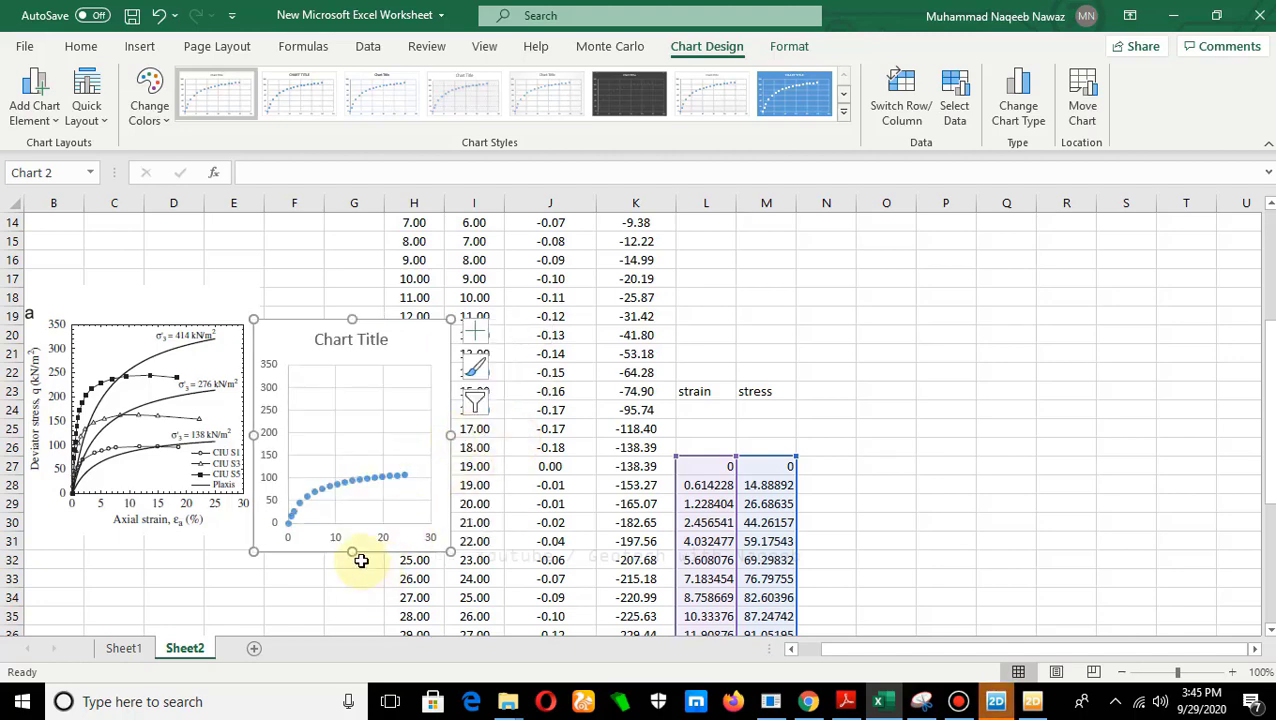
{"action": "left_click_drag", "start_coordinate": [352, 552], "coordinate": [350, 495]}
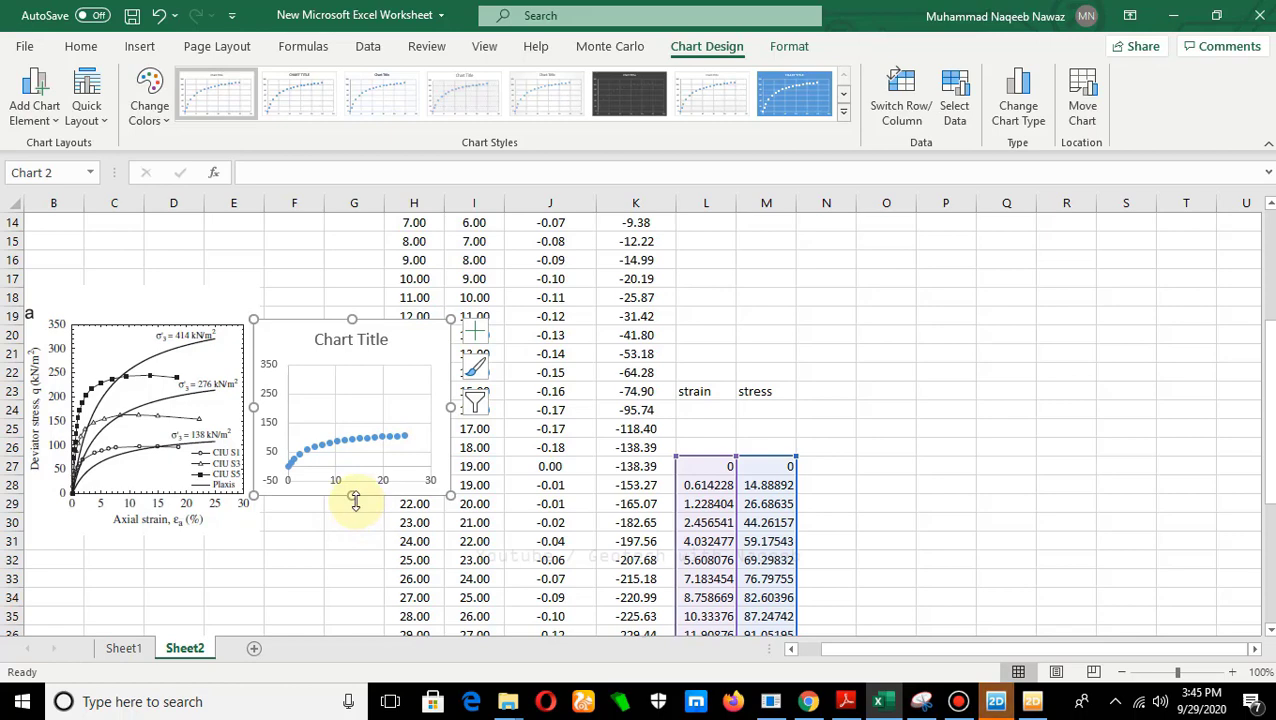
{"action": "left_click_drag", "start_coordinate": [351, 500], "coordinate": [354, 514]}
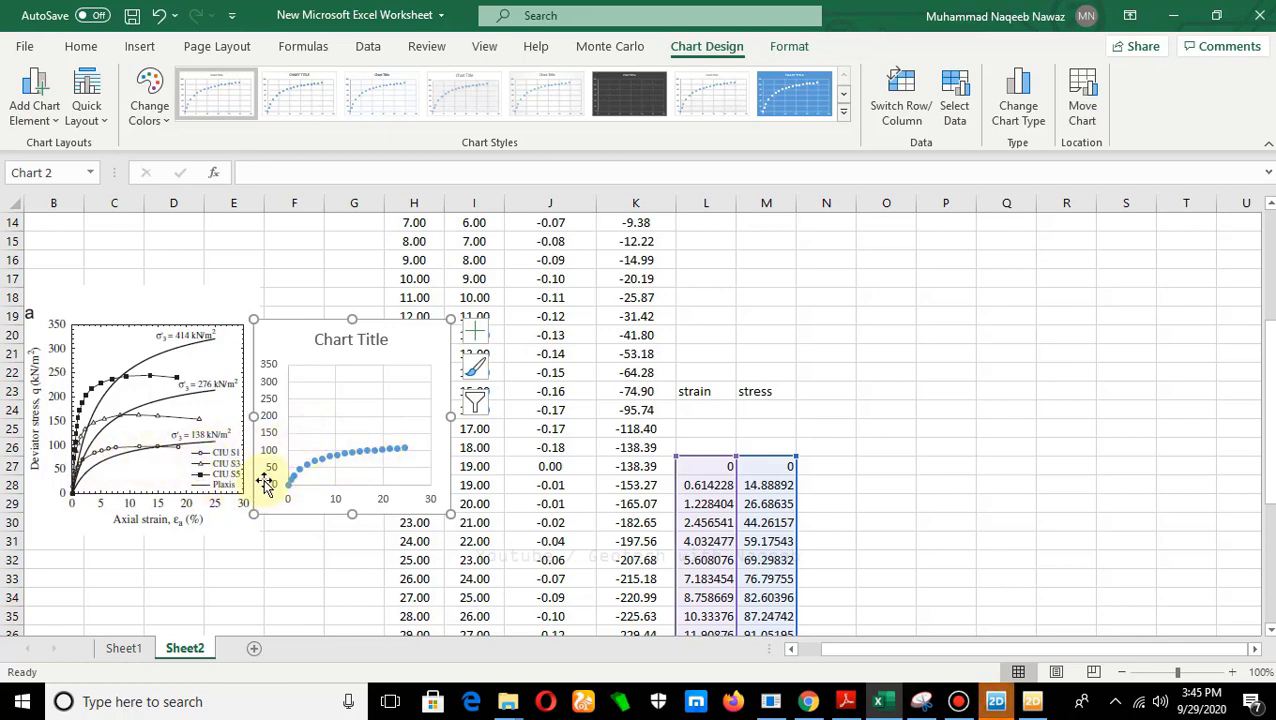
Step: Move the chart title to the chart's upper-left corner and select the word "Title" in it
{"action": "left_click", "coordinate": [320, 341]}
{"action": "left_click_drag", "start_coordinate": [318, 340], "coordinate": [276, 338]}
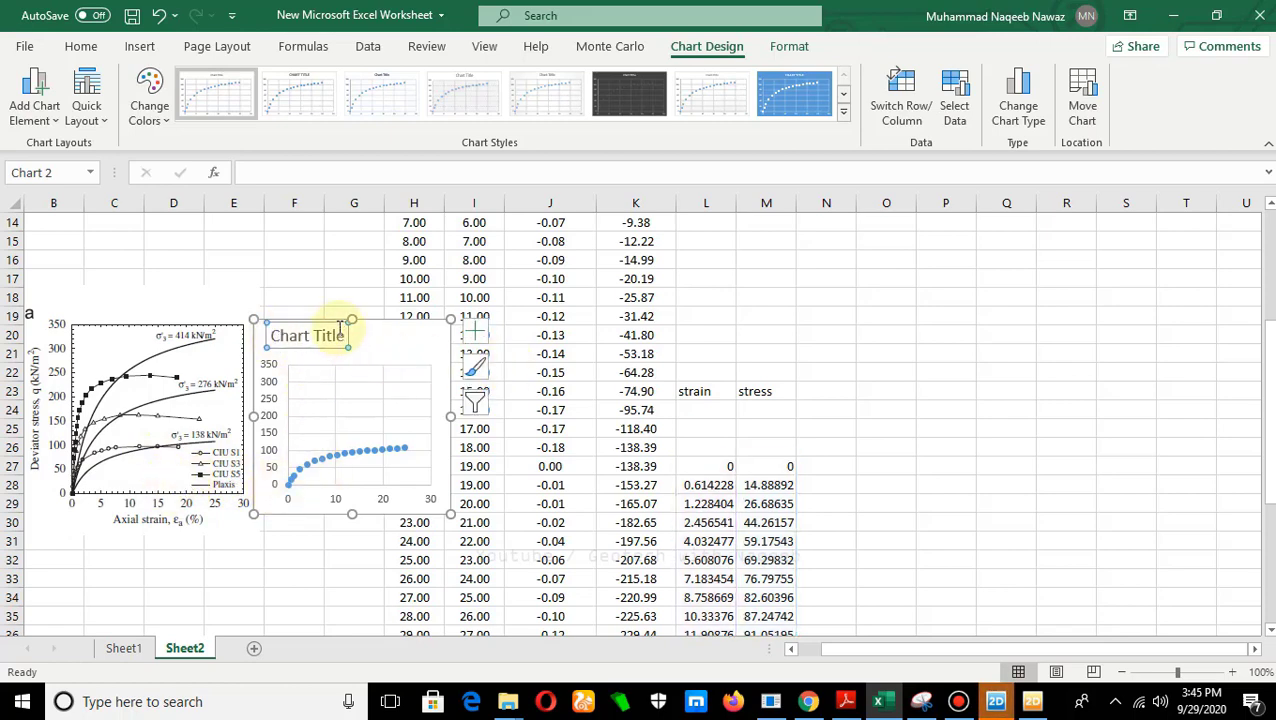
{"action": "double_click", "coordinate": [345, 331]}
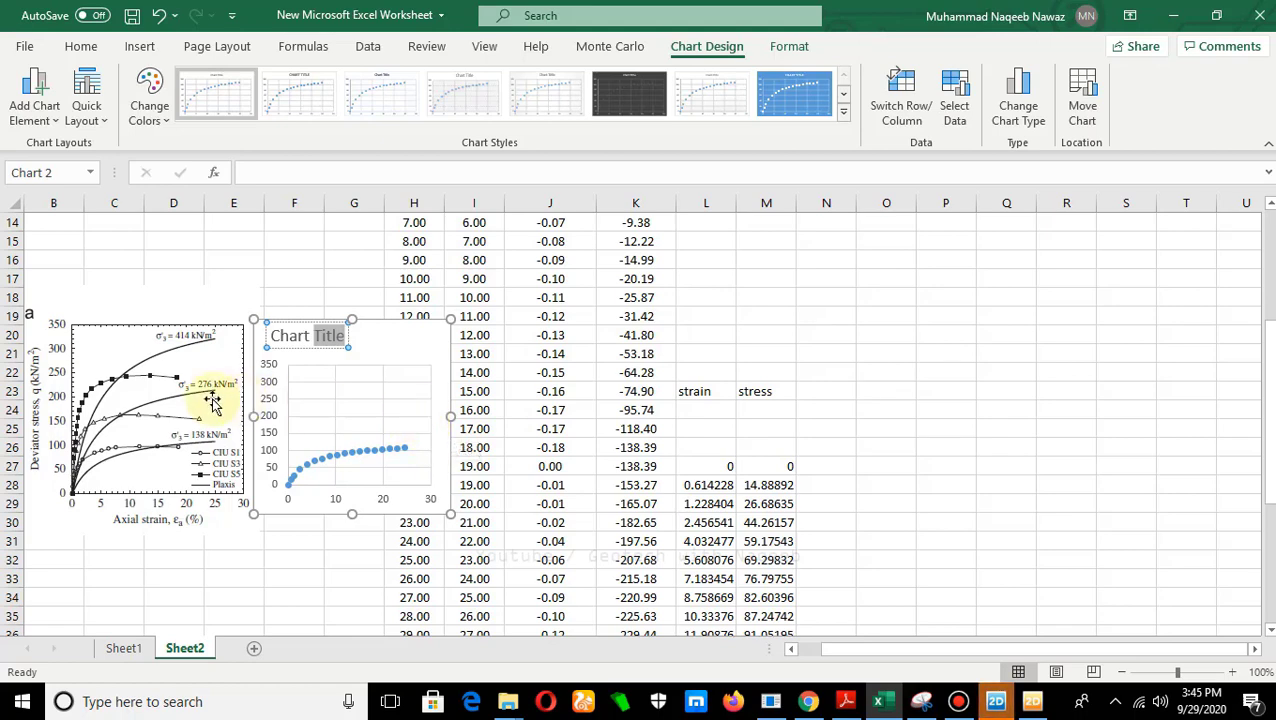
Step: Switch to PLAXIS Output, close the Chart 1 points table, and exit the output program
{"action": "left_click", "coordinate": [1033, 701]}
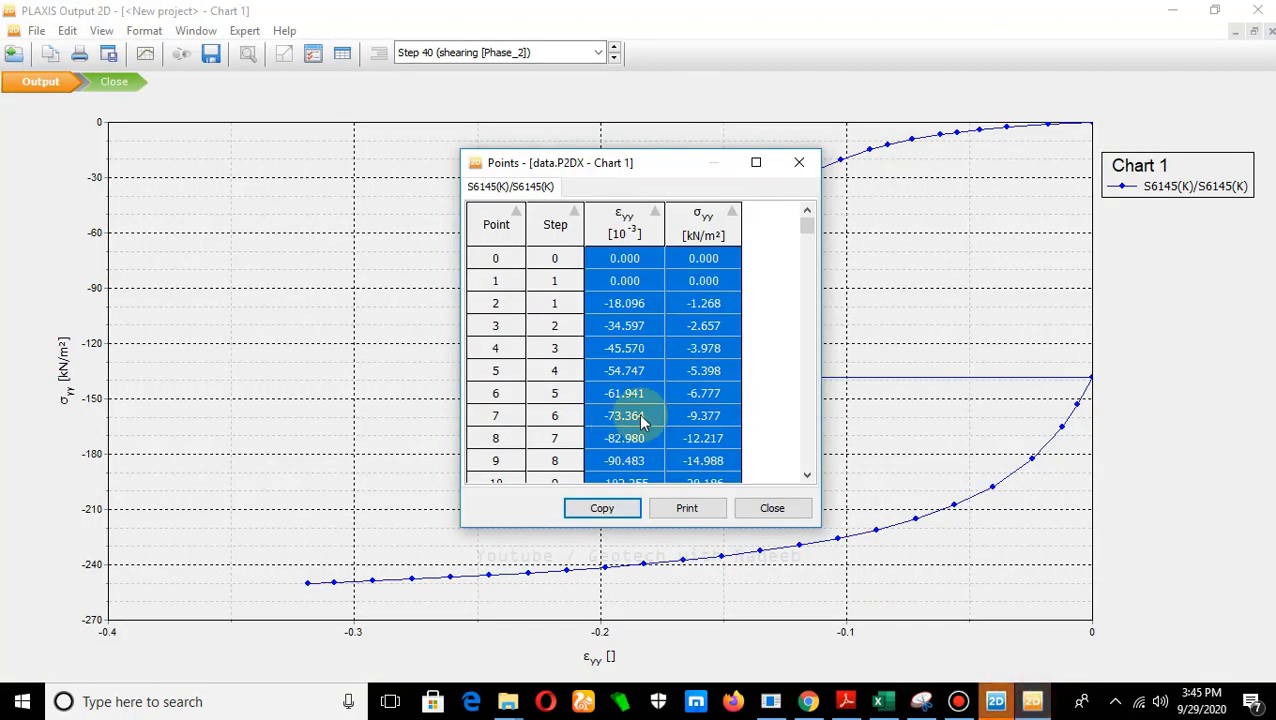
{"action": "left_click", "coordinate": [772, 509]}
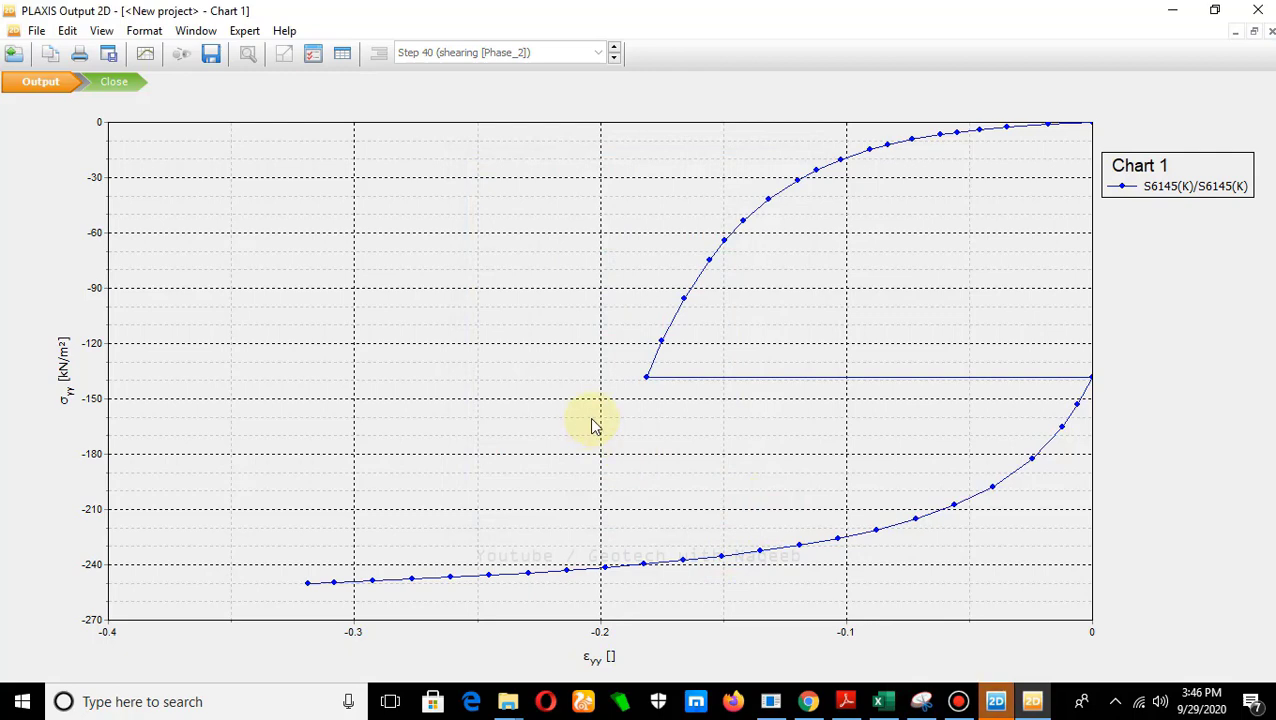
{"action": "left_click", "coordinate": [1258, 9]}
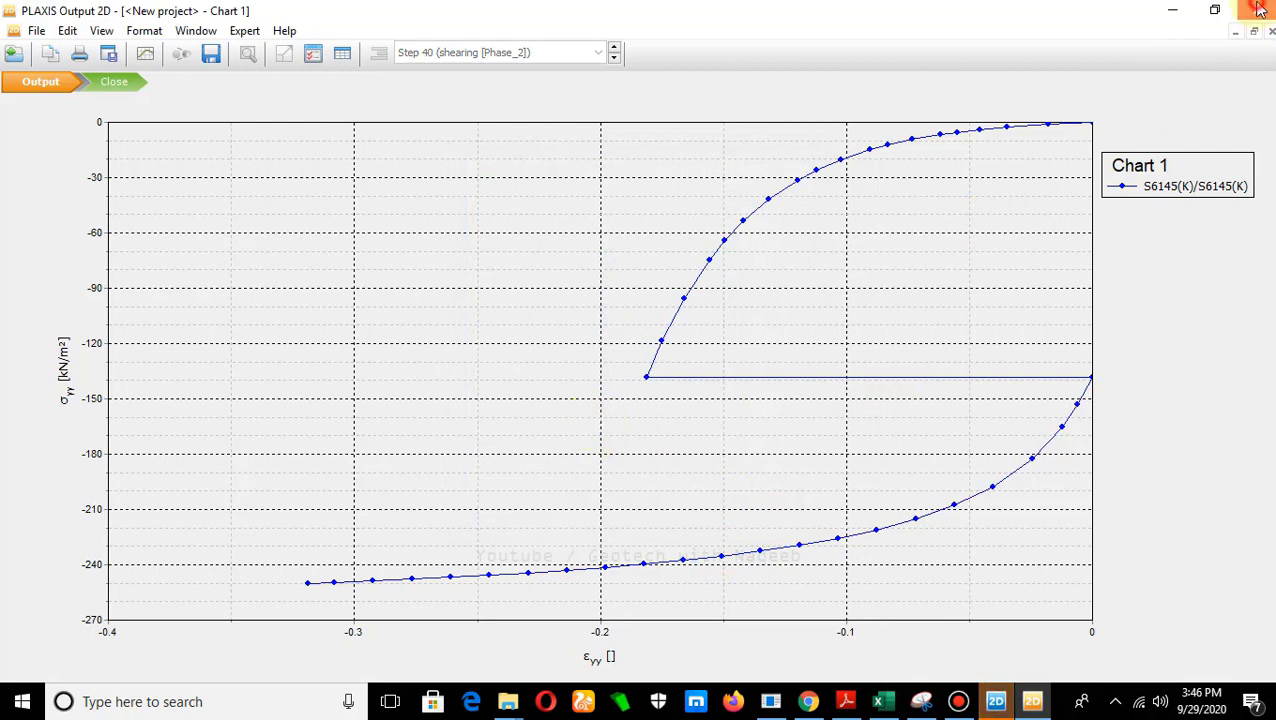
{"action": "left_click", "coordinate": [663, 412]}
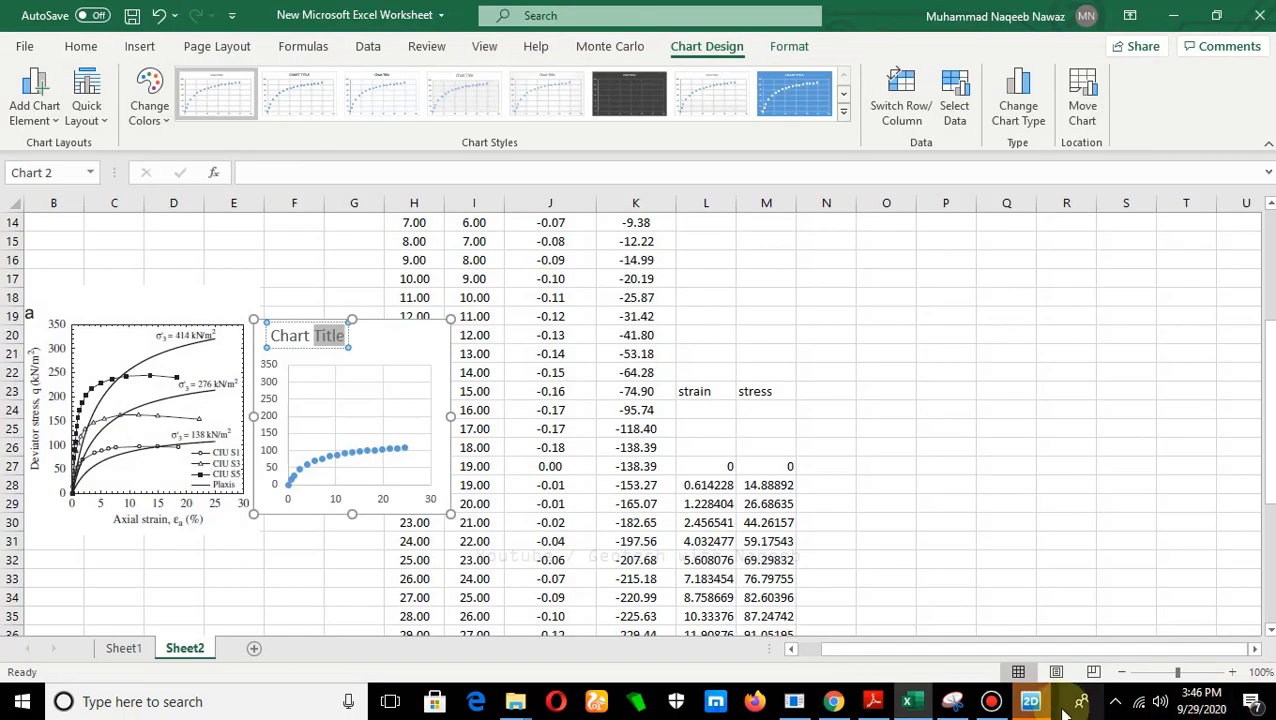
Step: Switch to PLAXIS 2D and mark the confining stress and shearing phases for recalculation
{"action": "left_click", "coordinate": [1031, 703]}
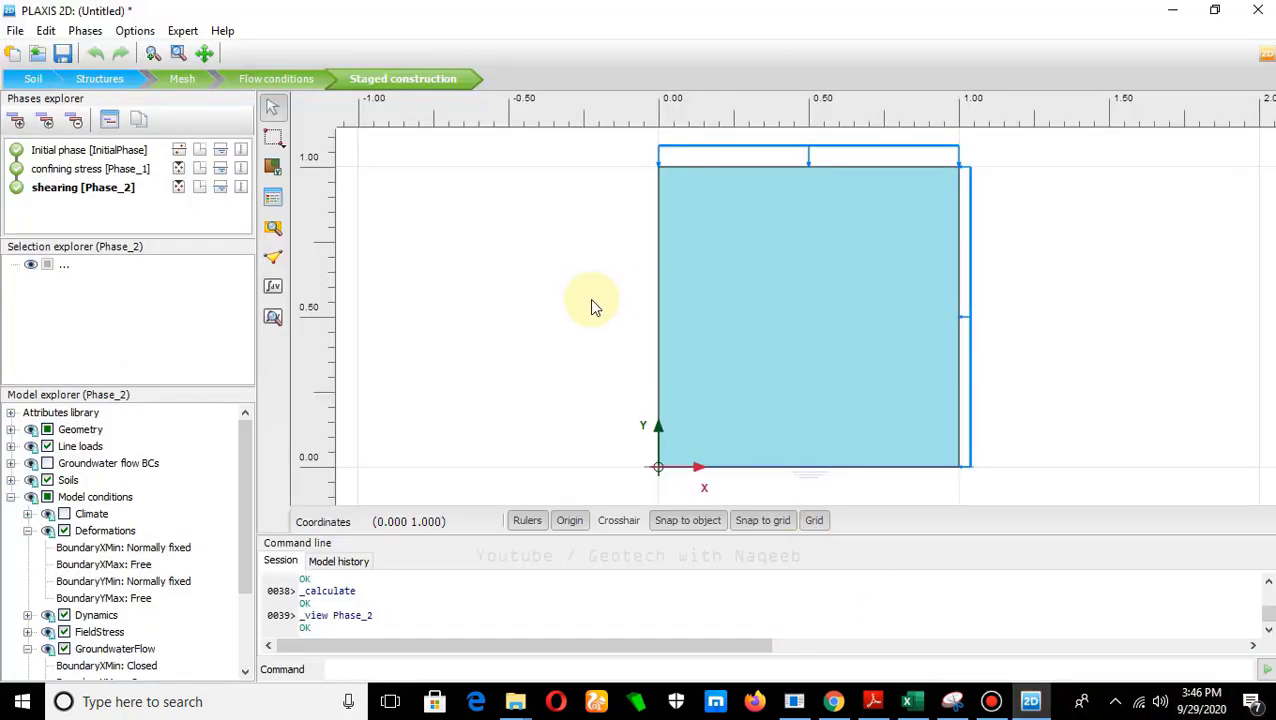
{"action": "left_click", "coordinate": [18, 170]}
{"action": "left_click", "coordinate": [16, 189]}
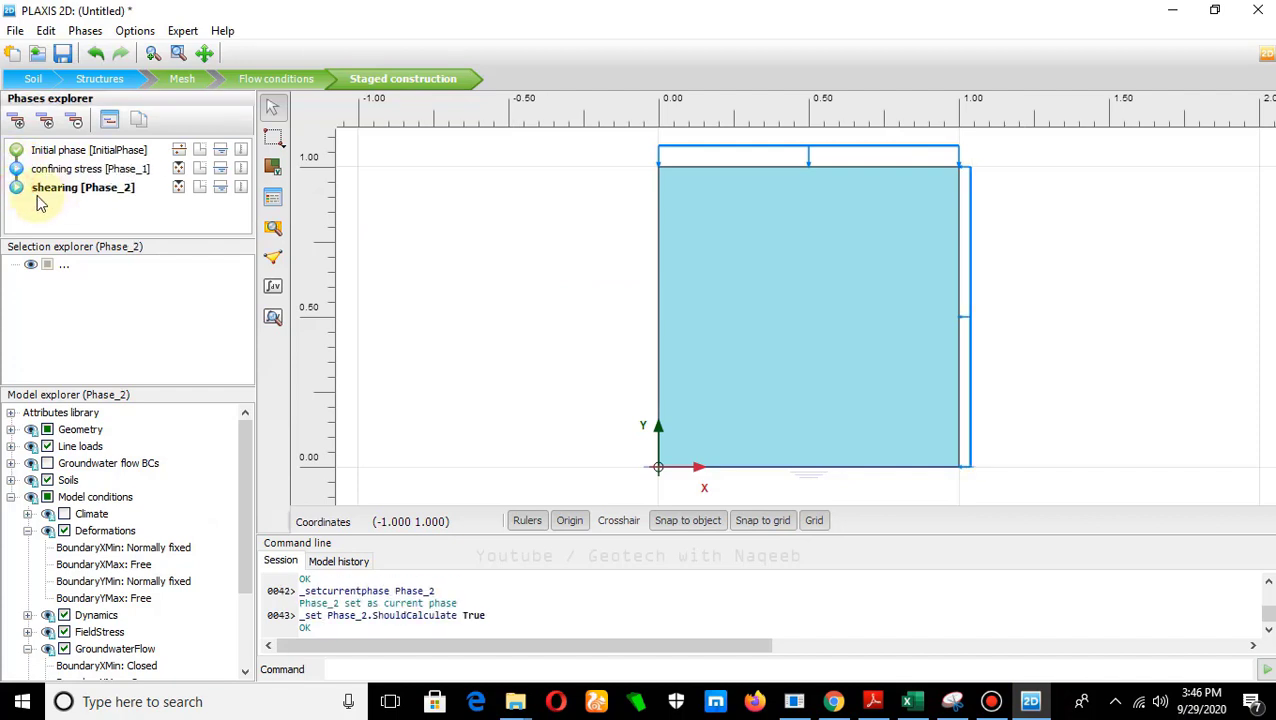
Step: Check the next published confining stress in Excel, return to PLAXIS 2D, and set the top line load's q_y to -276 kN/m/m in the confining stress phase
{"action": "left_click", "coordinate": [64, 172]}
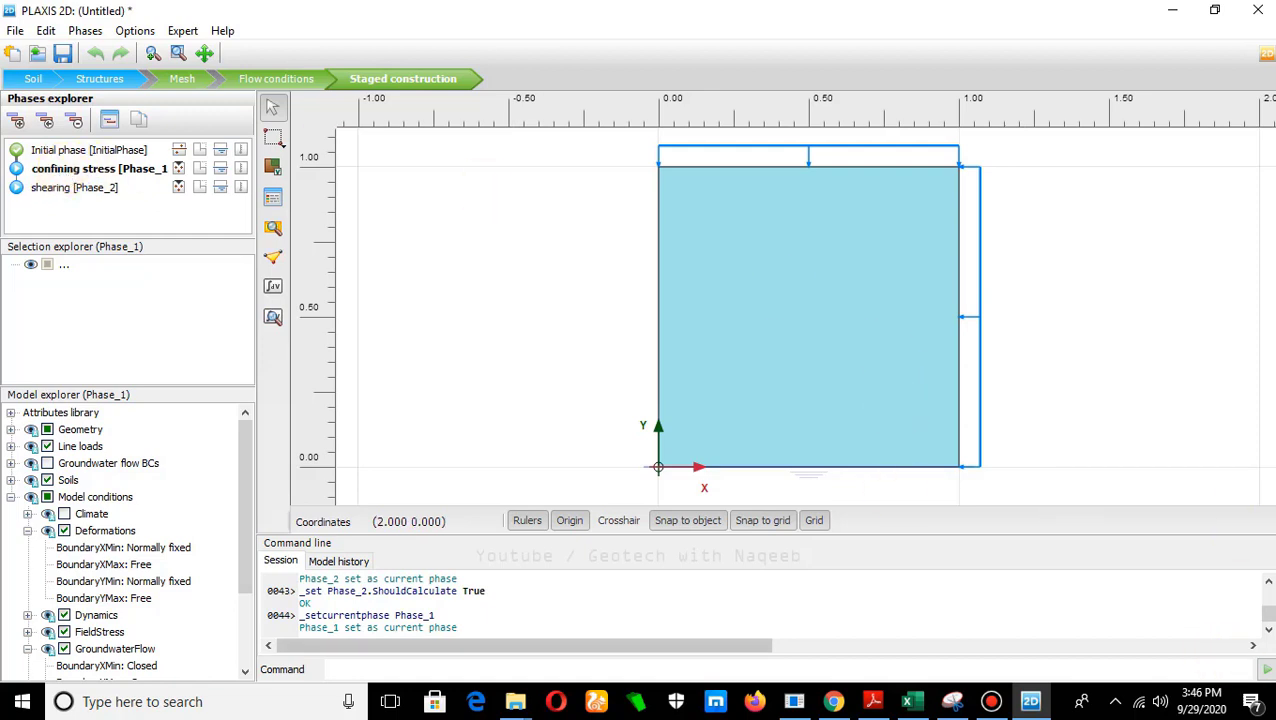
{"action": "left_click", "coordinate": [910, 703]}
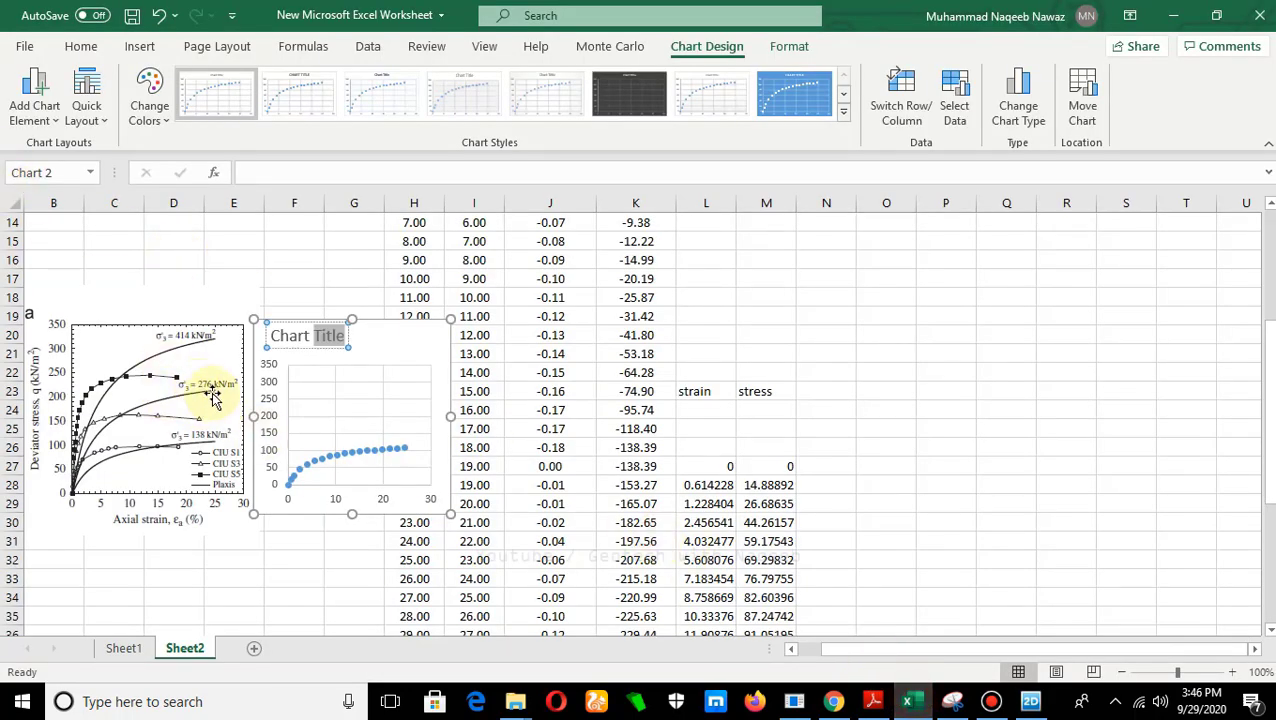
{"action": "left_click", "coordinate": [1030, 703]}
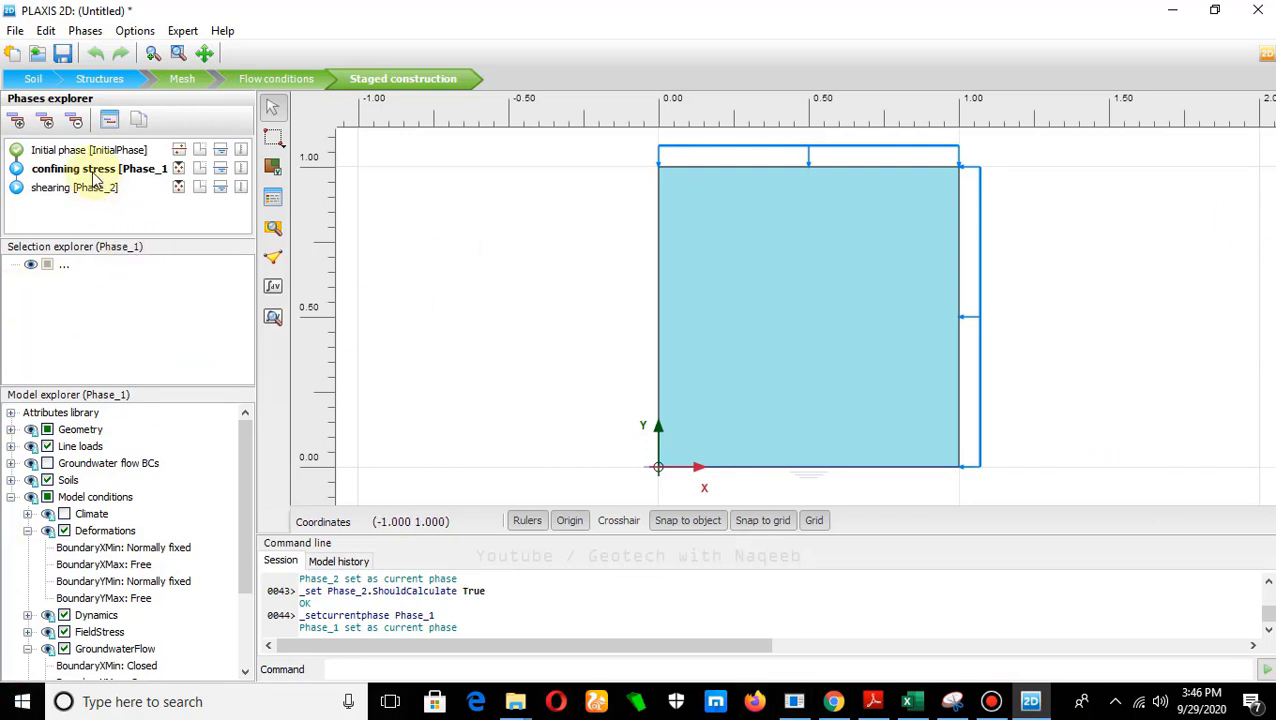
{"action": "left_click", "coordinate": [777, 176]}
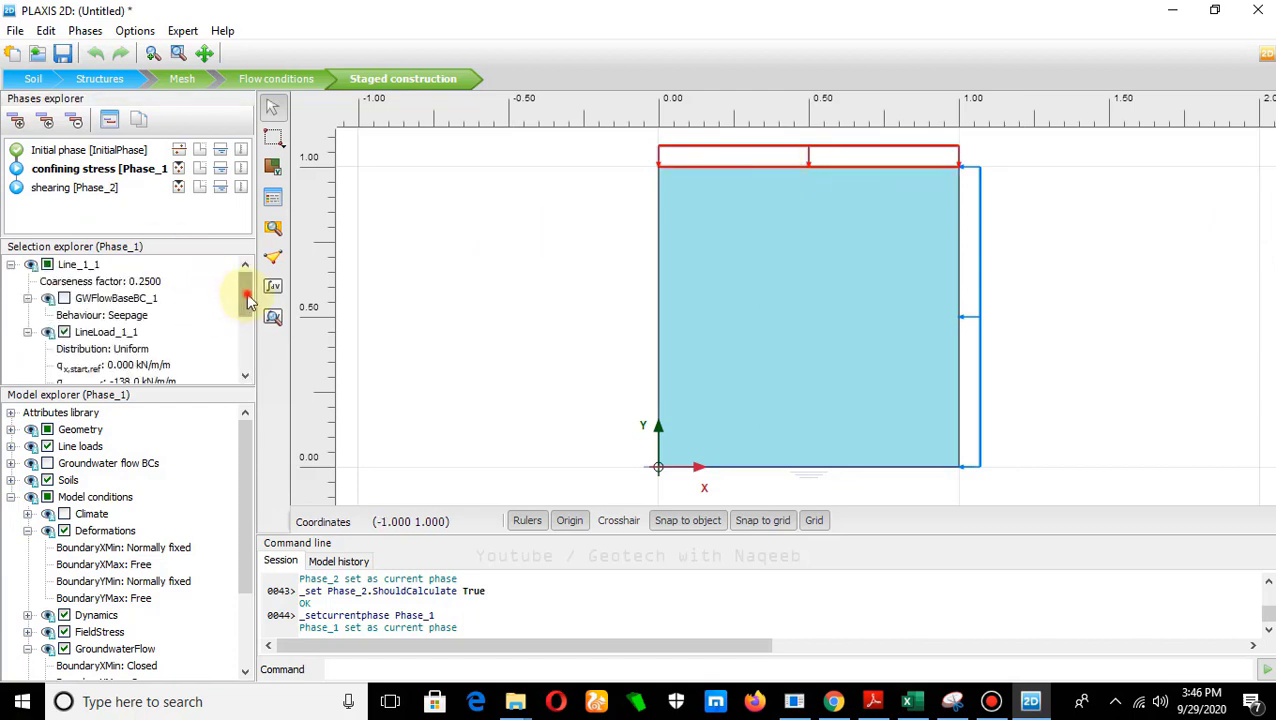
{"action": "scroll", "coordinate": [248, 300], "scroll_direction": "down", "scroll_amount": 1}
{"action": "left_click", "coordinate": [128, 336]}
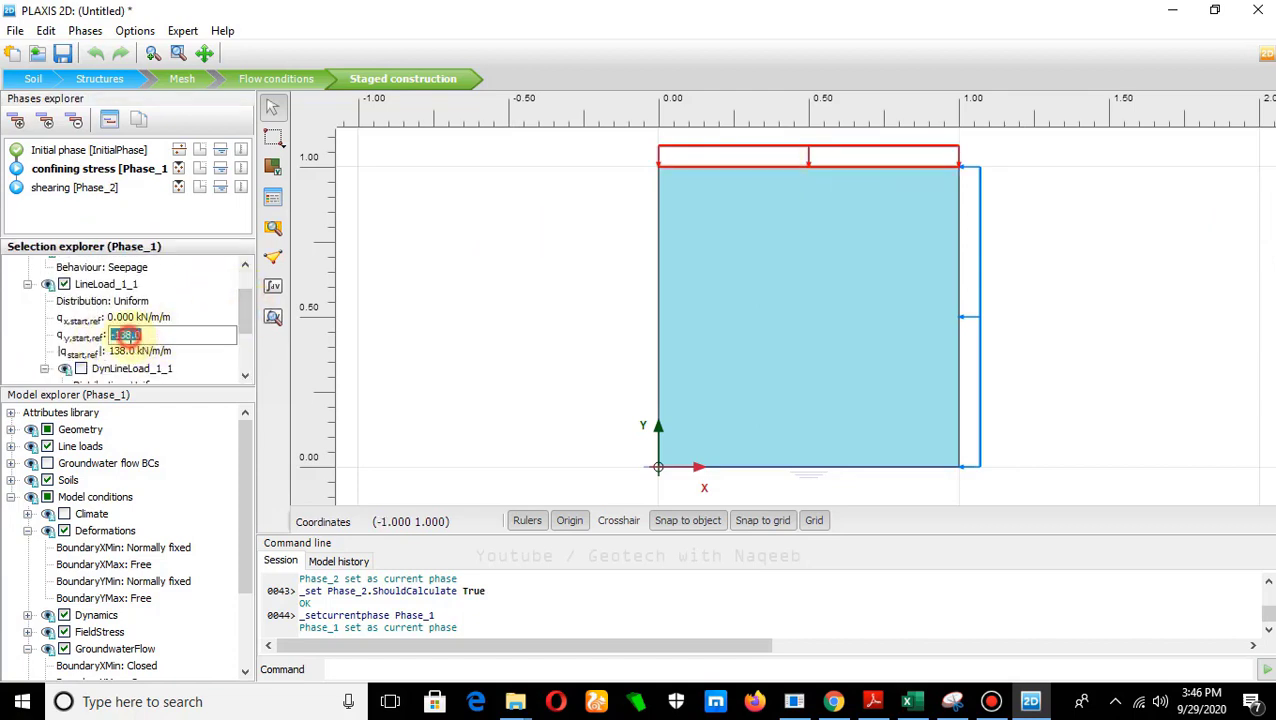
{"action": "type", "text": "-276"}
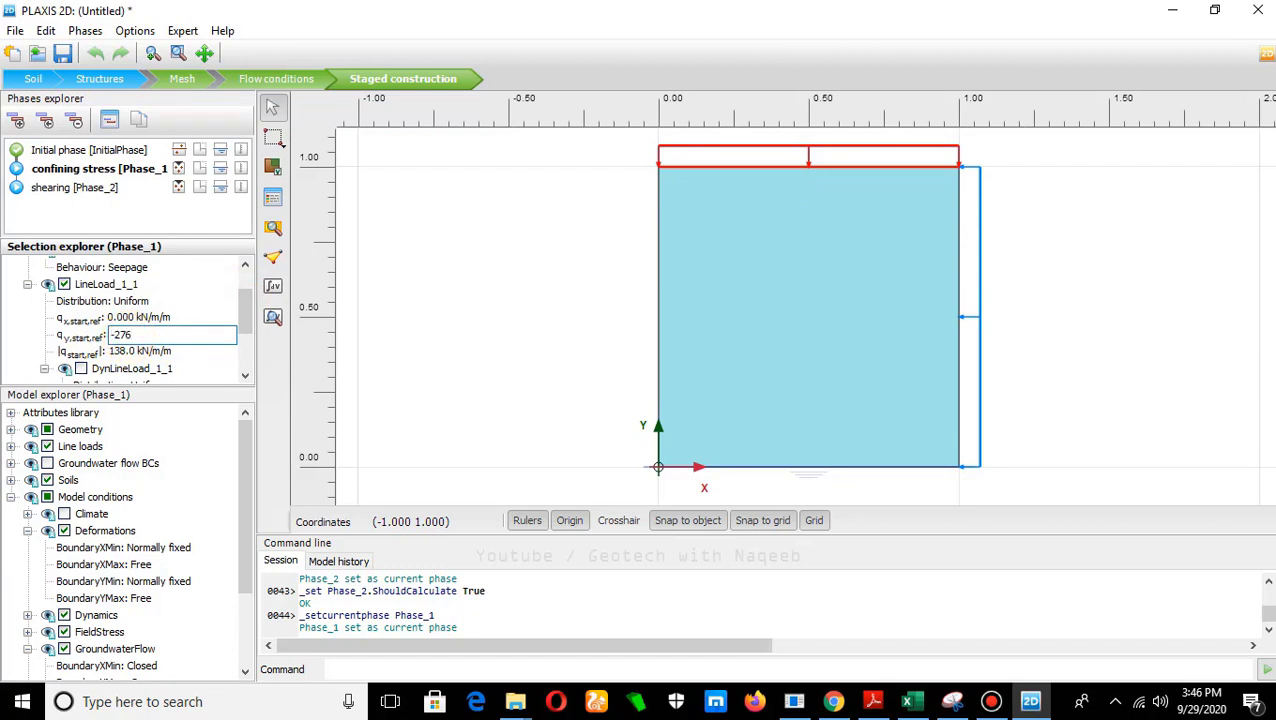
{"action": "left_click", "coordinate": [36, 397]}
{"action": "left_click", "coordinate": [413, 333]}
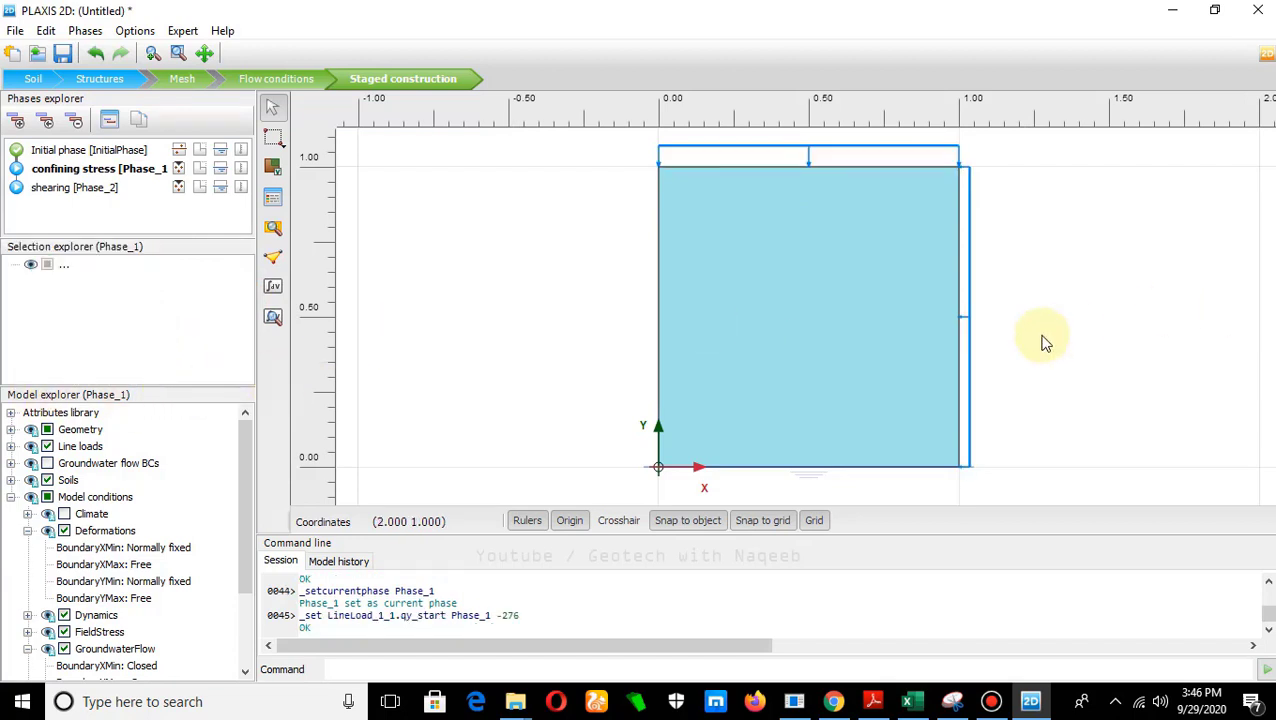
Step: Set the side line load's q_x to -276 kN/m/m in the confining stress phase
{"action": "left_click", "coordinate": [957, 318]}
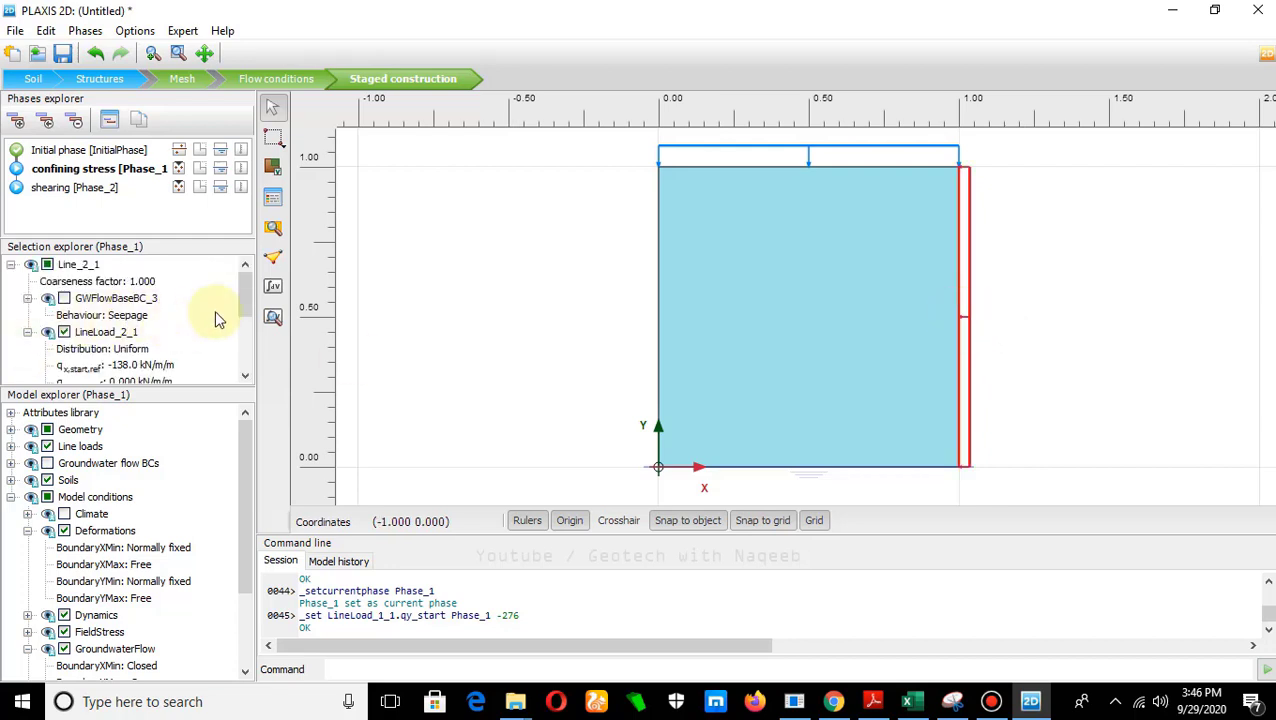
{"action": "scroll", "coordinate": [248, 309], "scroll_direction": "down", "scroll_amount": 1}
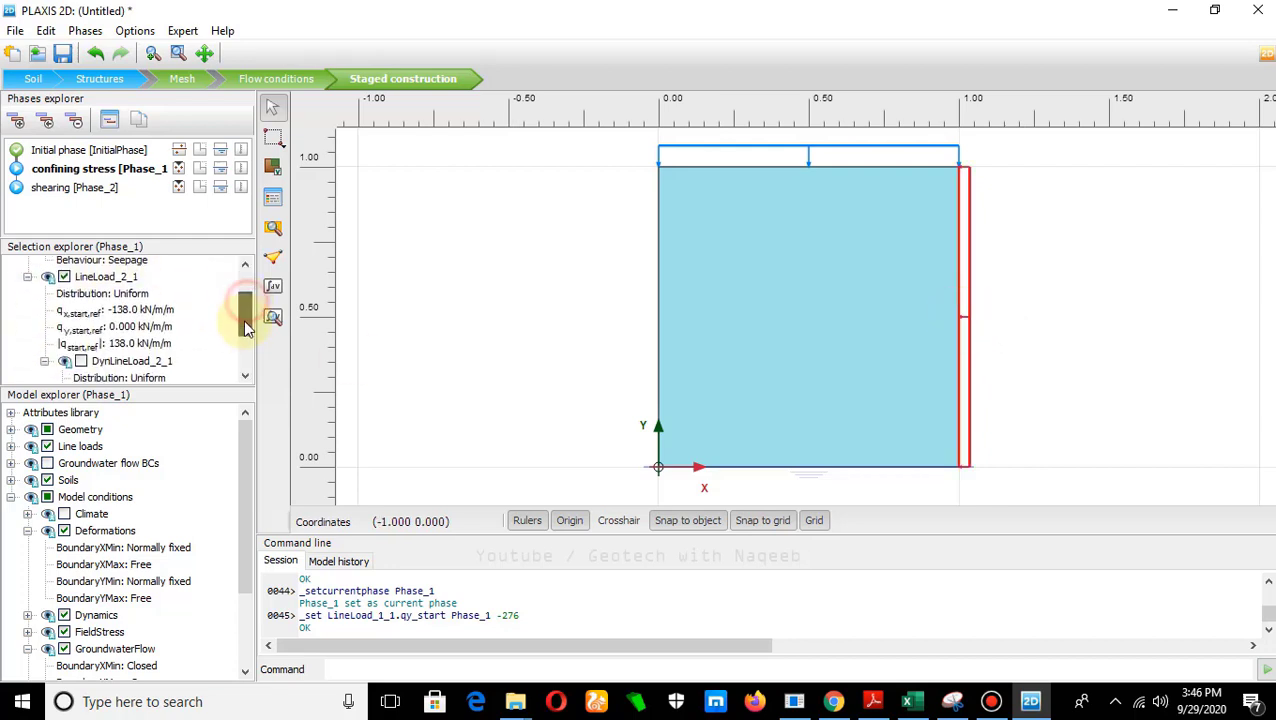
{"action": "left_click", "coordinate": [125, 311]}
{"action": "type", "text": "-2"}
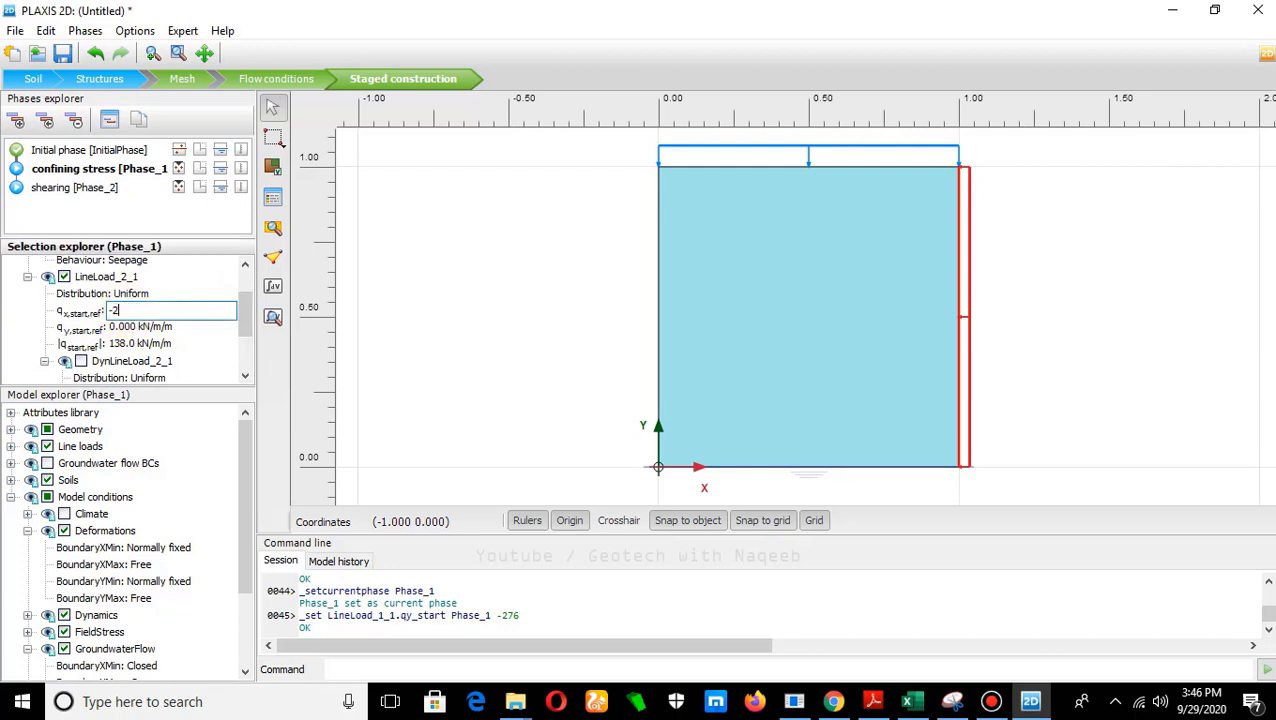
{"action": "type", "text": "76"}
{"action": "left_click", "coordinate": [439, 308]}
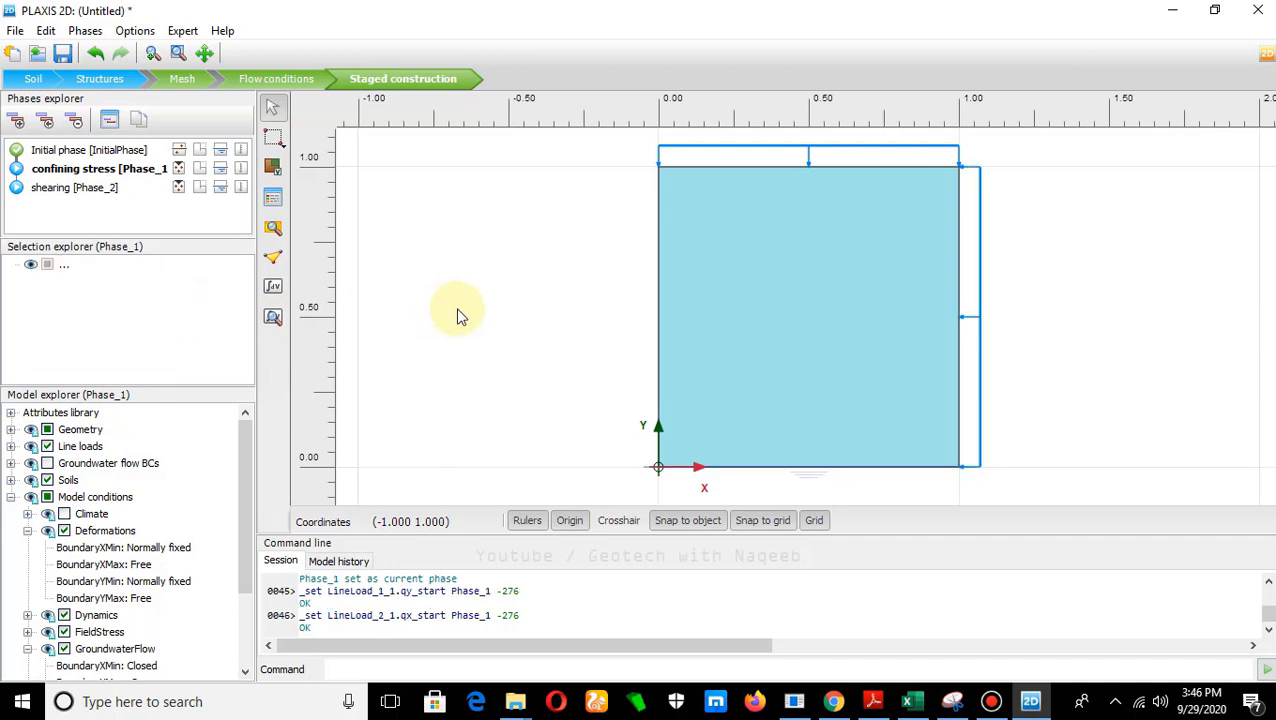
Step: Activate the shearing phase, consult the published deviator stress curves in the PDF, and set the top line load's q_y to -500 kN/m/m
{"action": "left_click", "coordinate": [45, 188]}
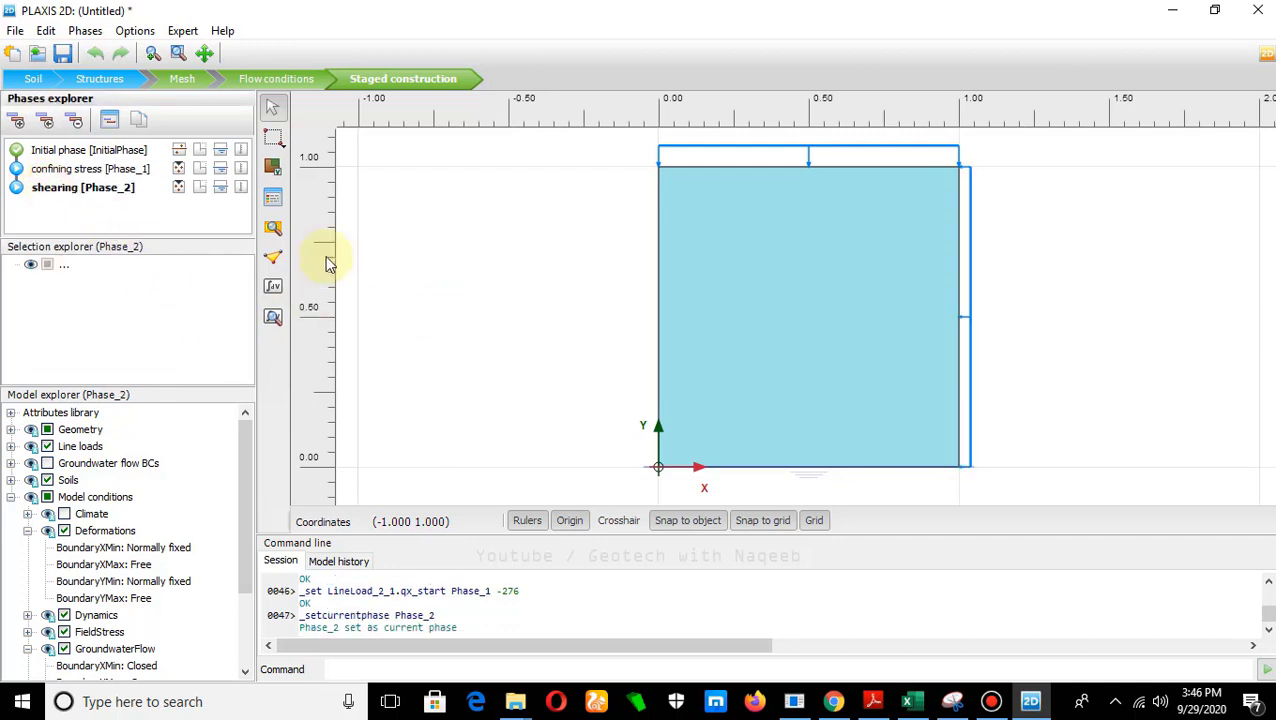
{"action": "left_click", "coordinate": [722, 168]}
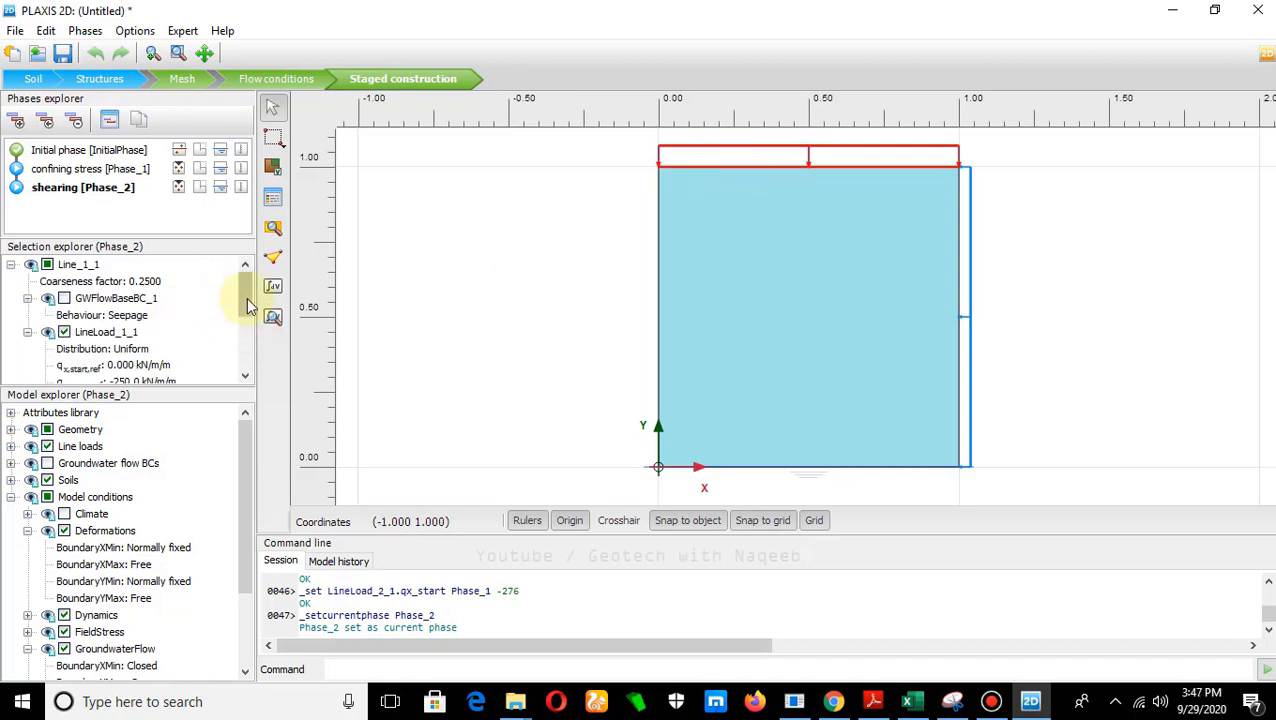
{"action": "scroll", "coordinate": [245, 307], "scroll_direction": "down", "scroll_amount": 2}
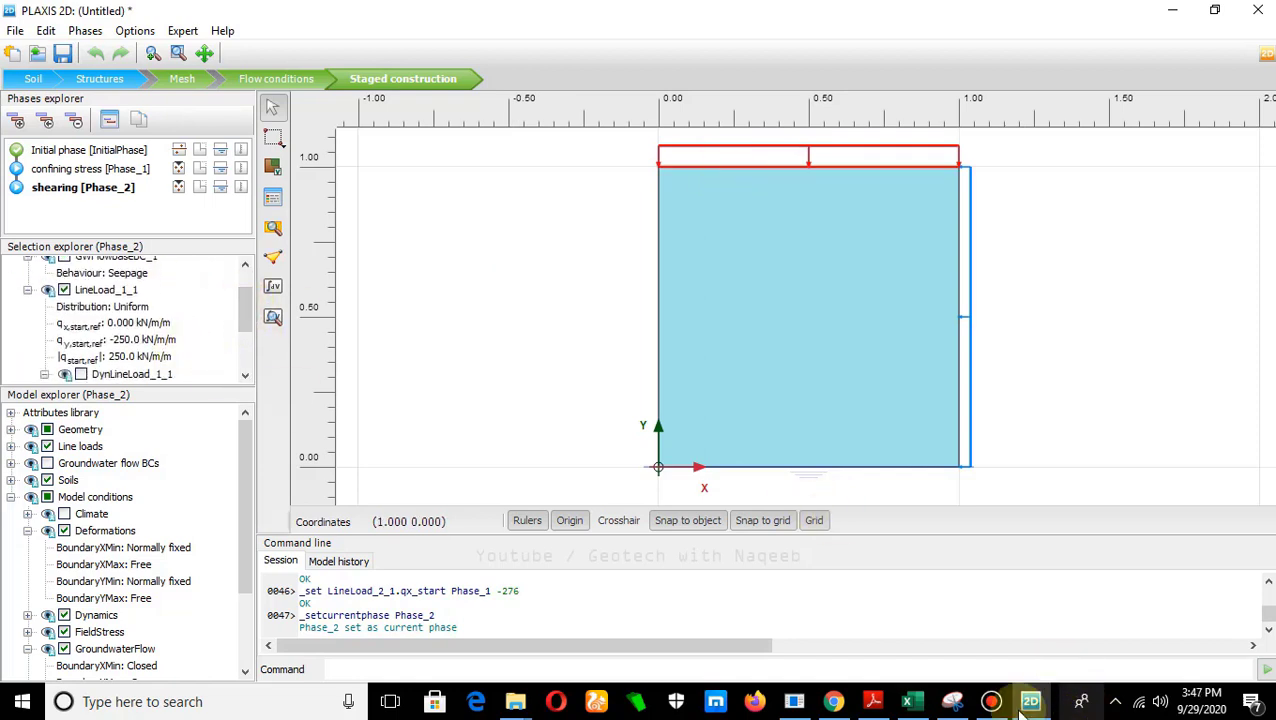
{"action": "left_click", "coordinate": [872, 701]}
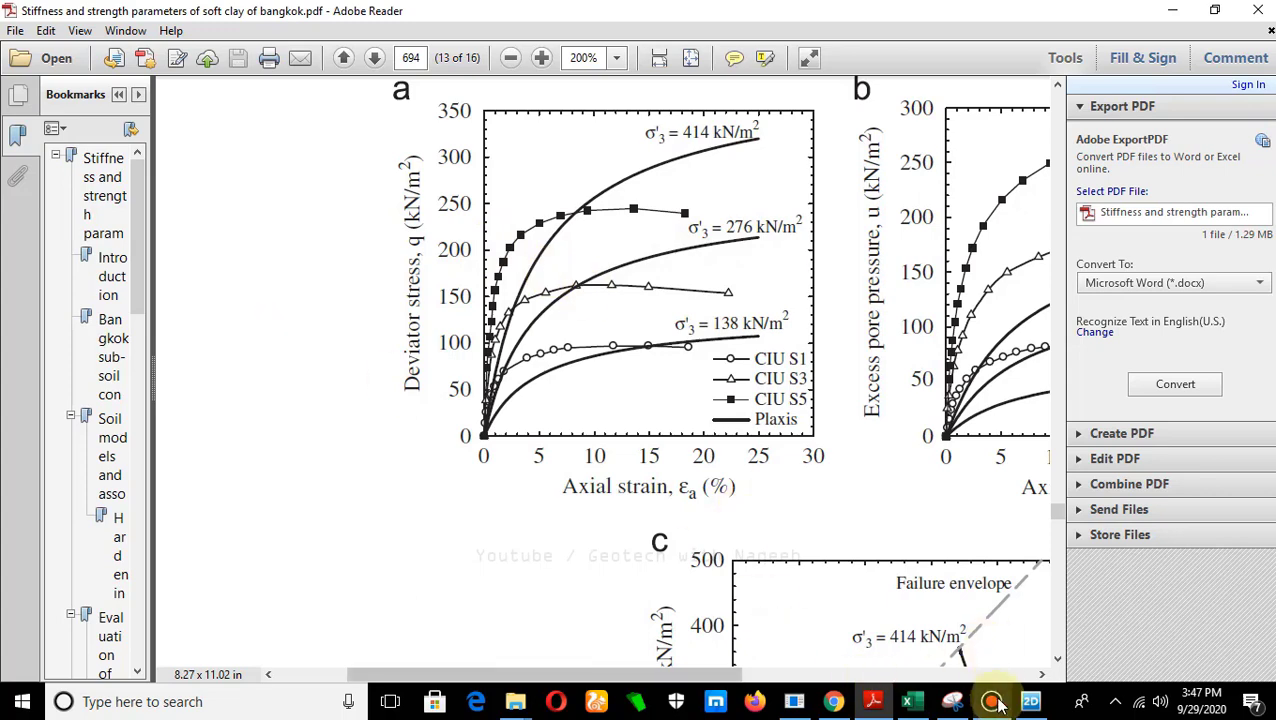
{"action": "left_click", "coordinate": [1045, 705]}
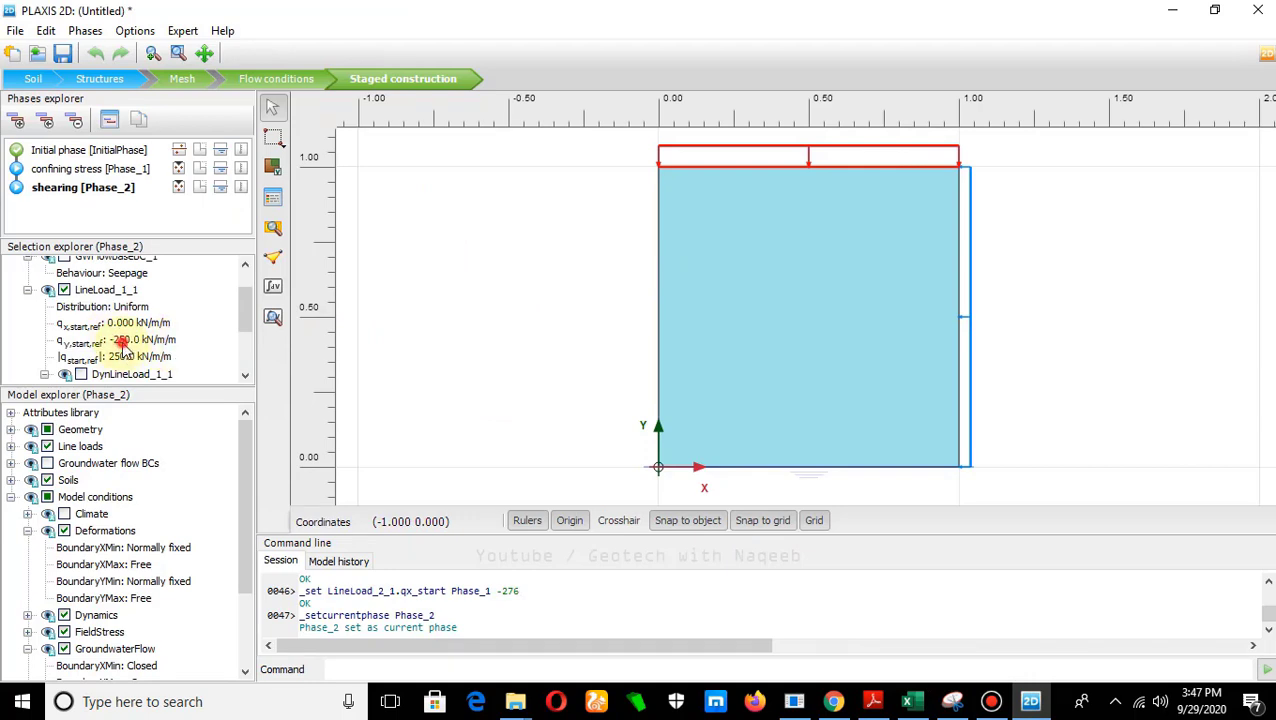
{"action": "left_click", "coordinate": [121, 342]}
{"action": "type", "text": "-5"}
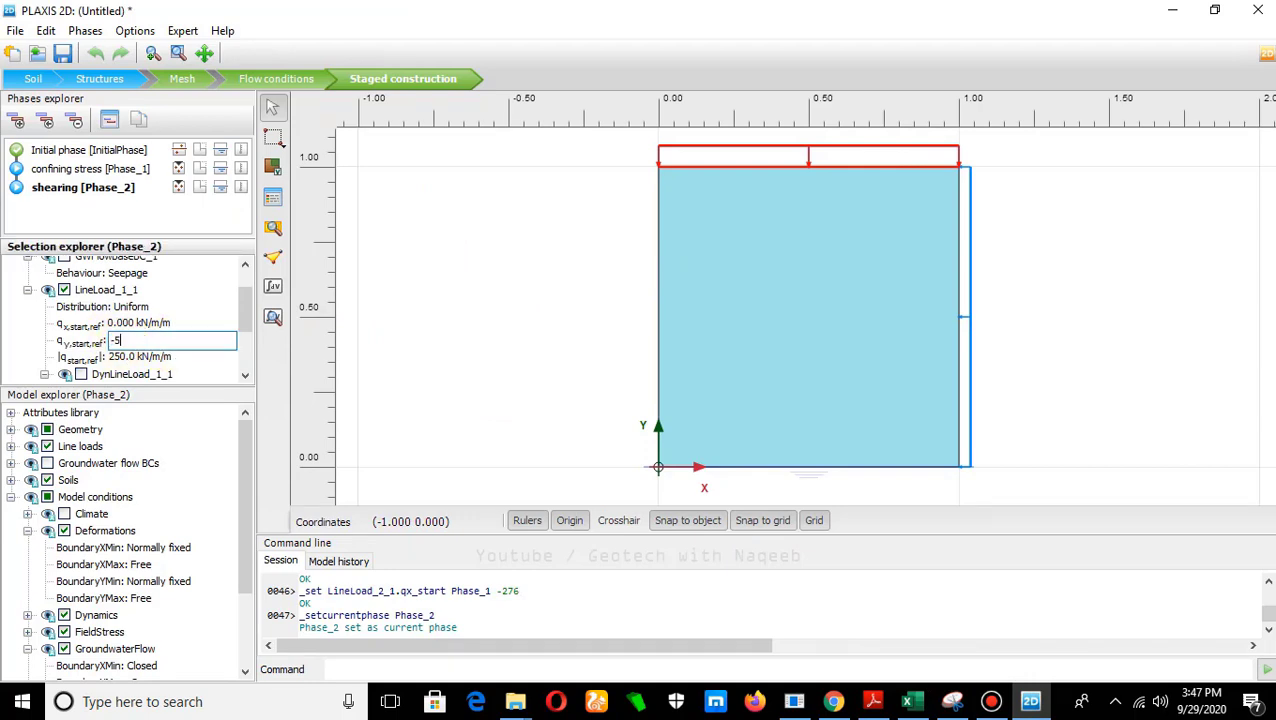
{"action": "type", "text": "00"}
{"action": "left_click", "coordinate": [497, 314]}
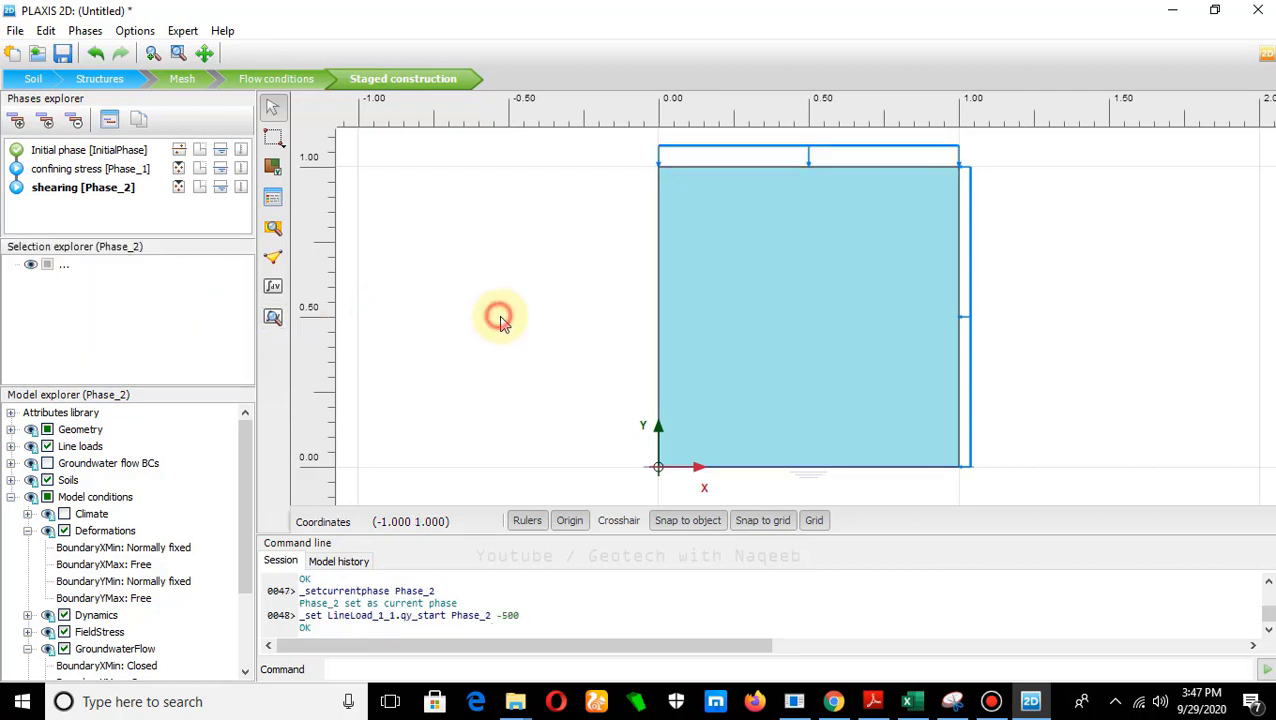
Step: Set the side line load's q_x to -276 kN/m/m in the shearing phase and calculate the phases
{"action": "left_click", "coordinate": [966, 323]}
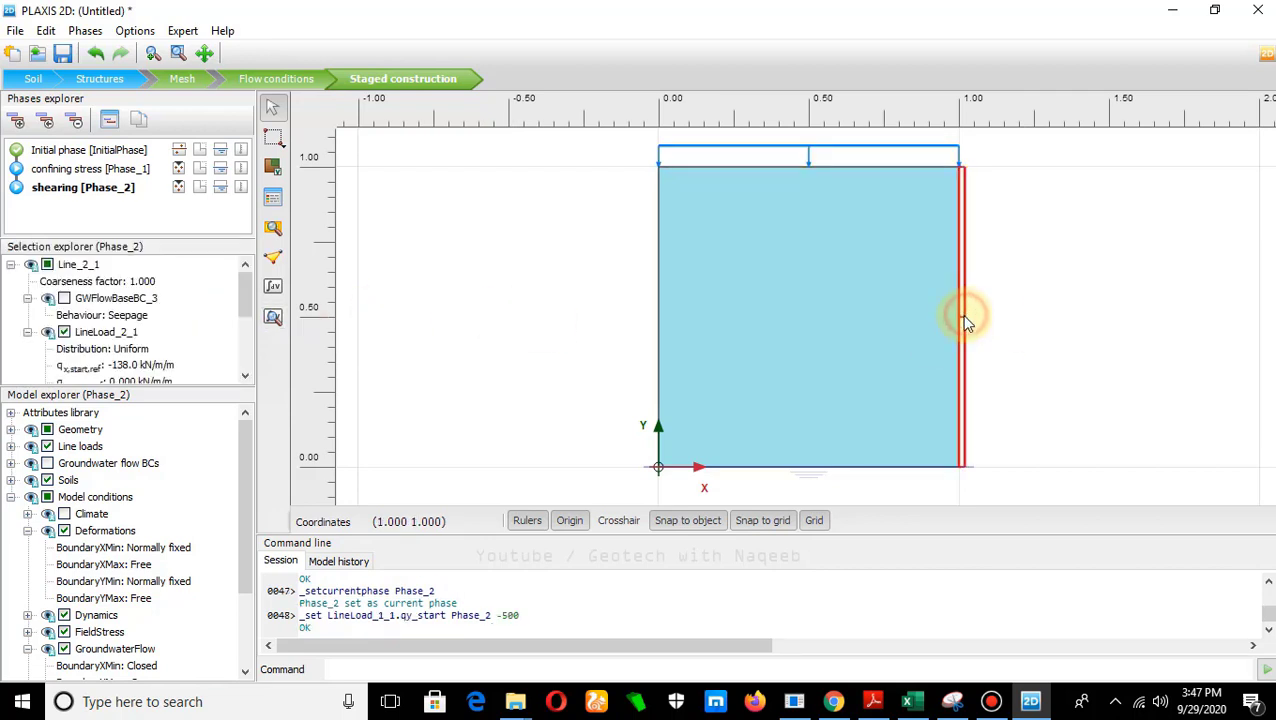
{"action": "left_click", "coordinate": [127, 368]}
{"action": "type", "text": "-276"}
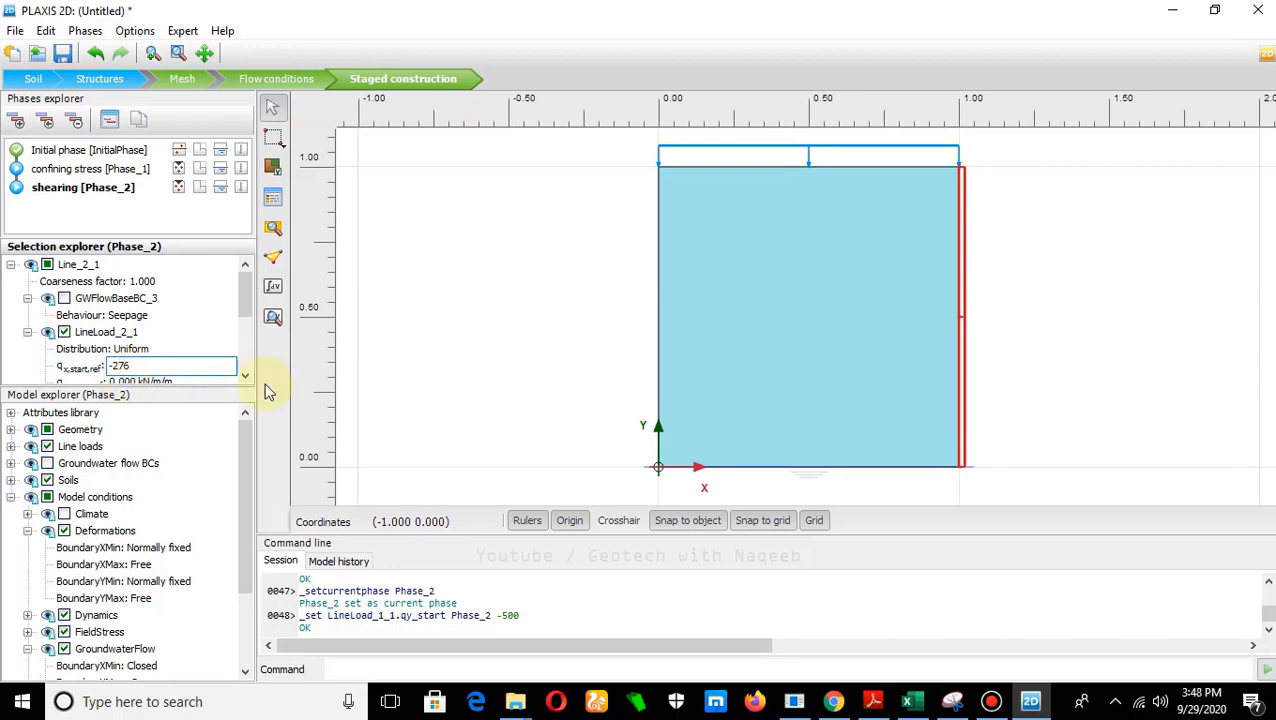
{"action": "left_click", "coordinate": [393, 350]}
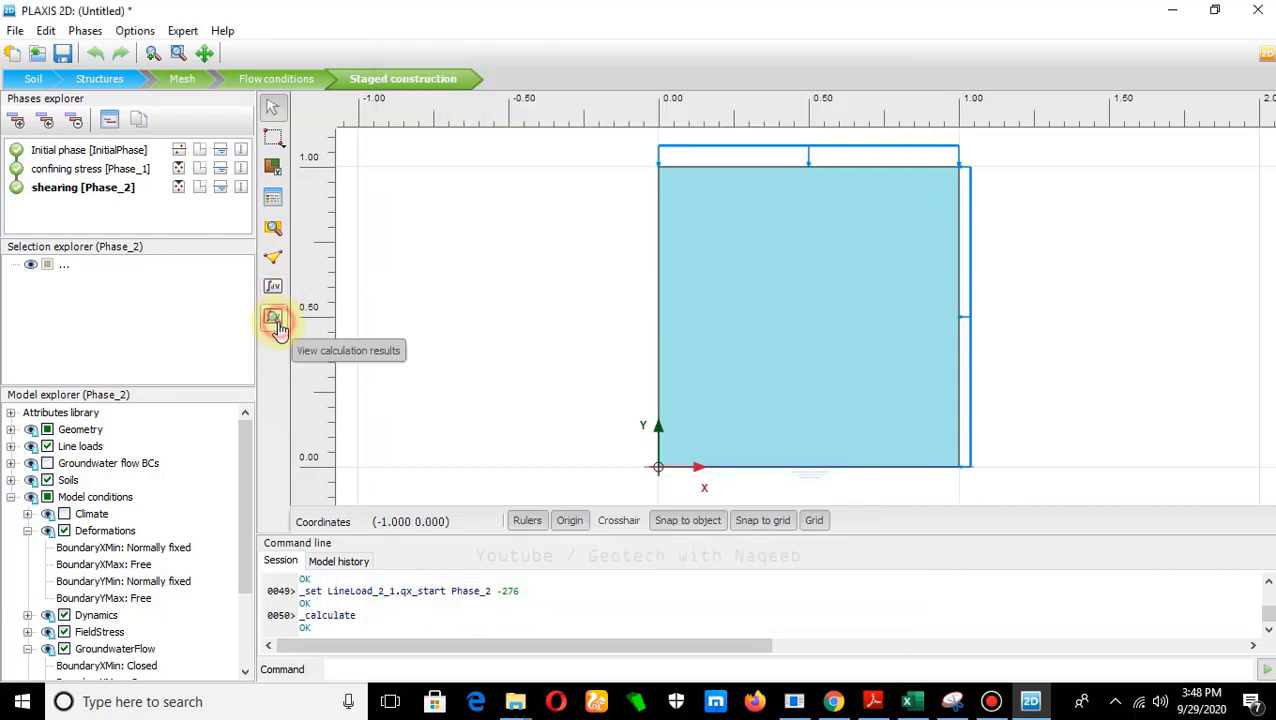
Step: View the shearing phase's calculation results and start a new chart in the curves manager
{"action": "left_click", "coordinate": [273, 320]}
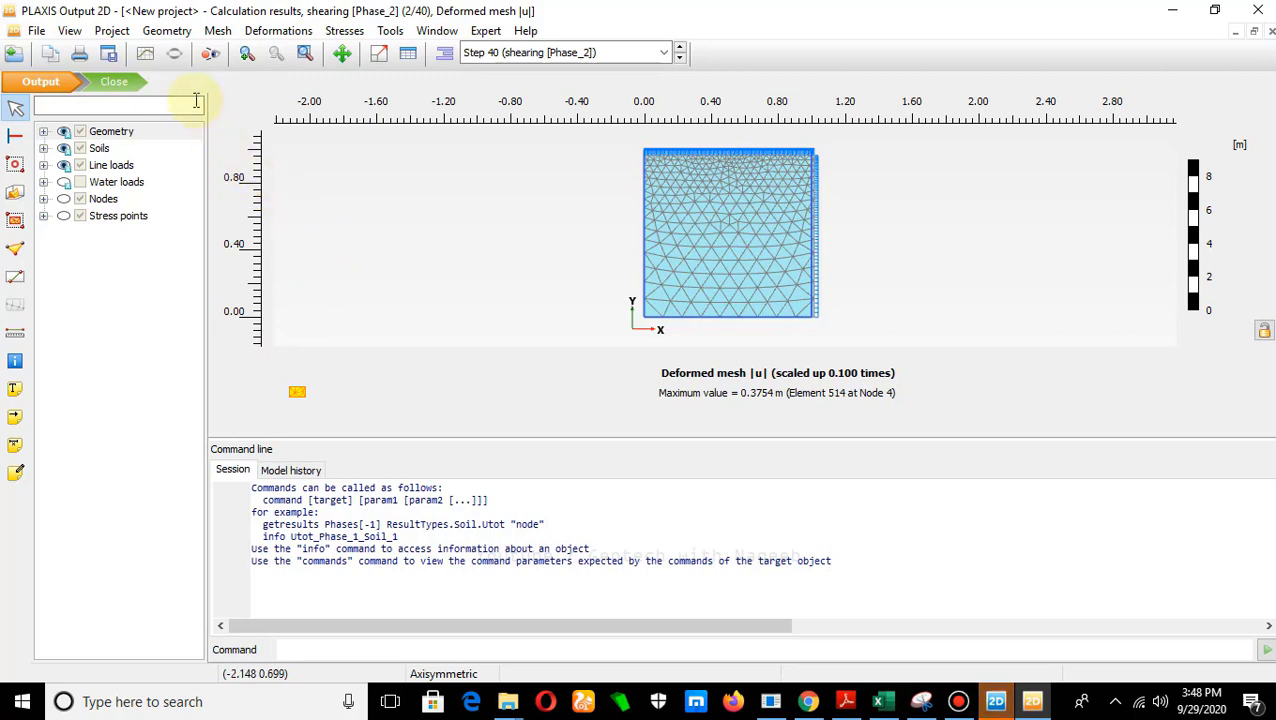
{"action": "left_click", "coordinate": [145, 55]}
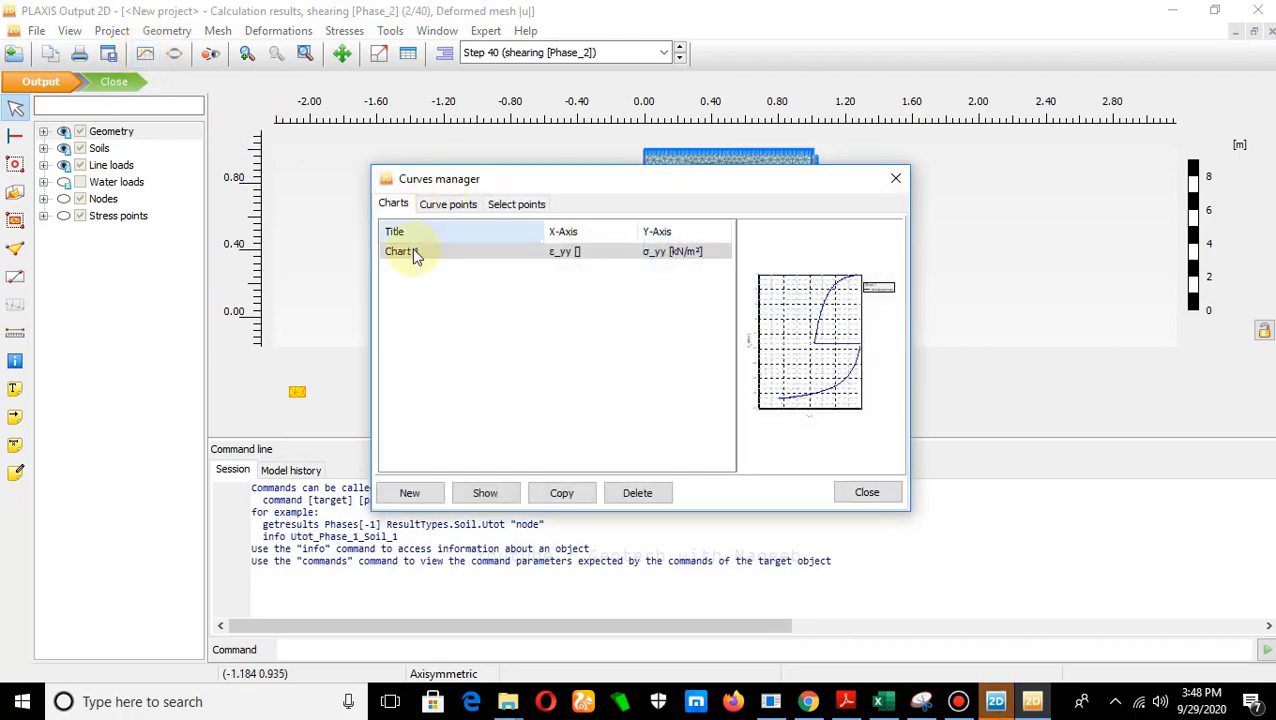
{"action": "left_click", "coordinate": [411, 491]}
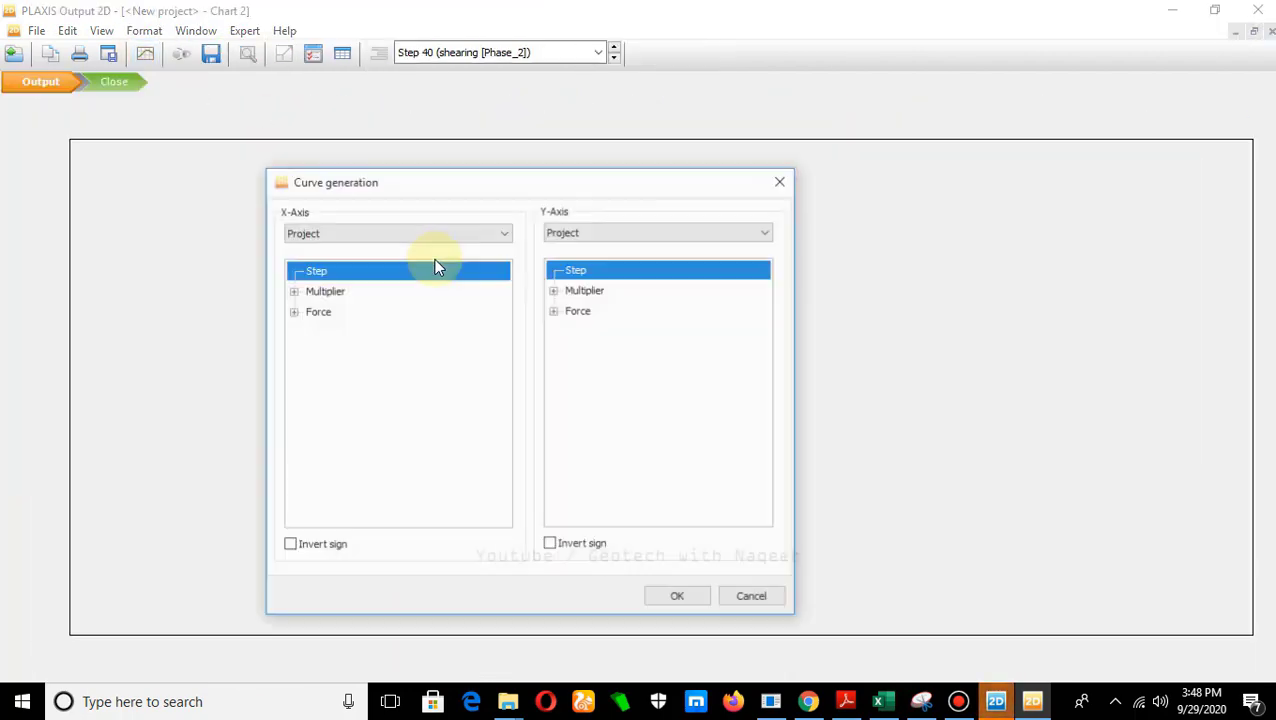
Step: Set the chart's X-axis to total Cartesian strain ε_yy at stress point K (0.03 / 1.00)
{"action": "left_click", "coordinate": [506, 233]}
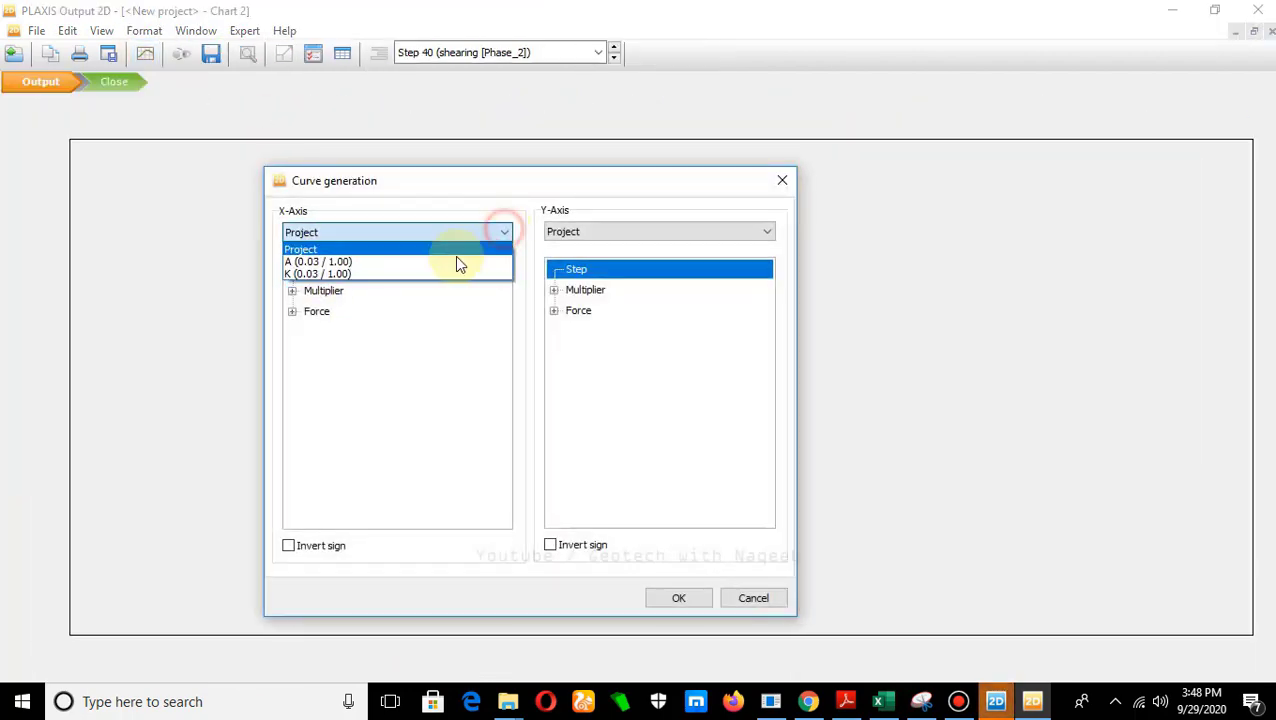
{"action": "left_click", "coordinate": [399, 274]}
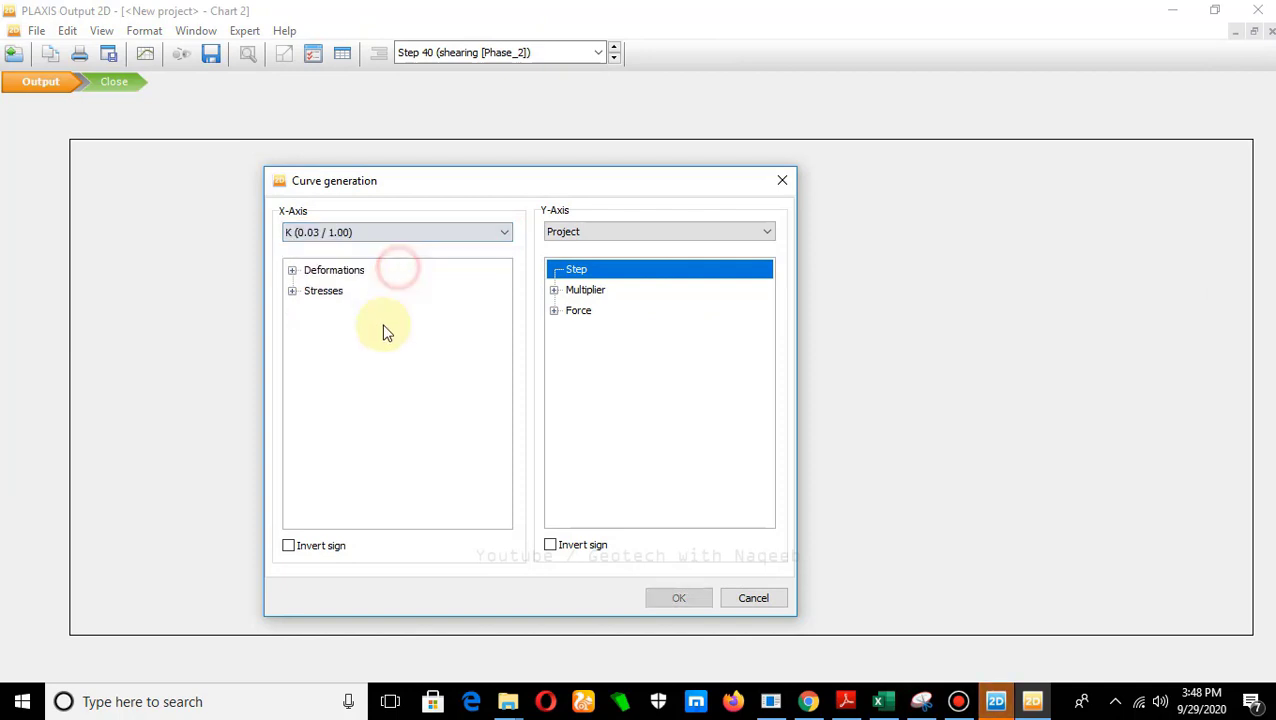
{"action": "left_click", "coordinate": [293, 271]}
{"action": "left_click", "coordinate": [309, 311]}
{"action": "left_click", "coordinate": [309, 290]}
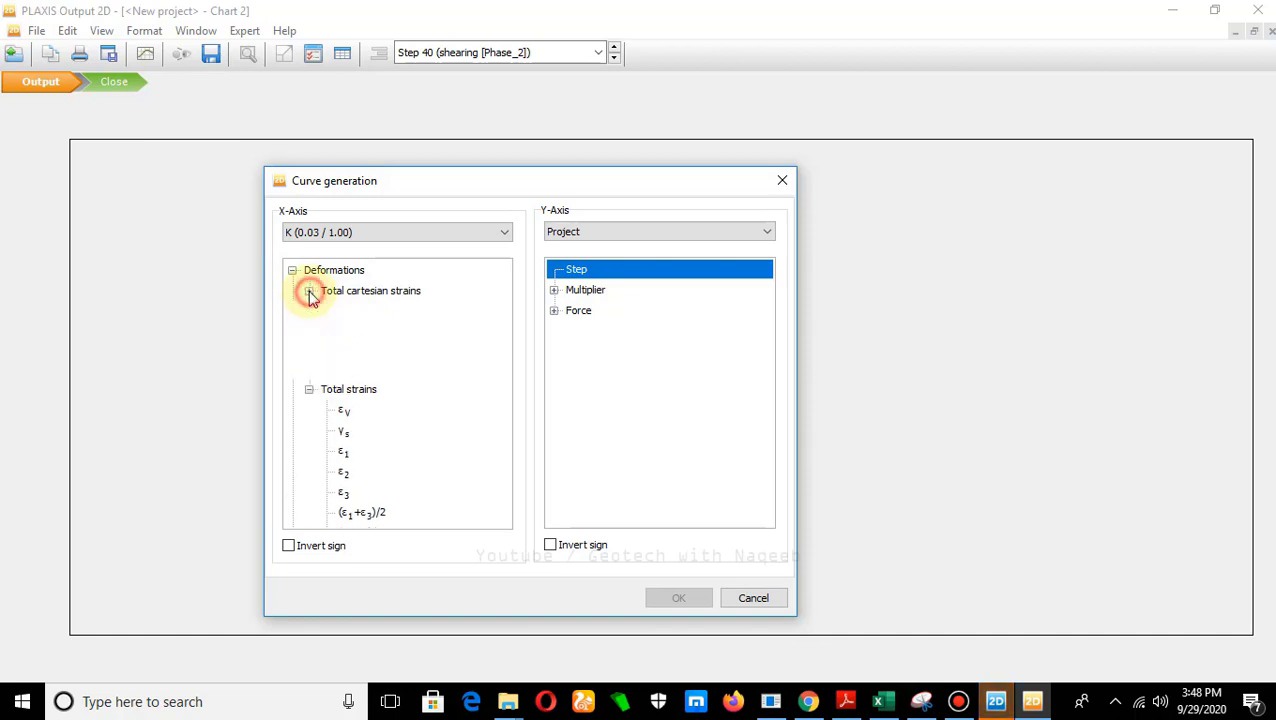
{"action": "left_click", "coordinate": [340, 334]}
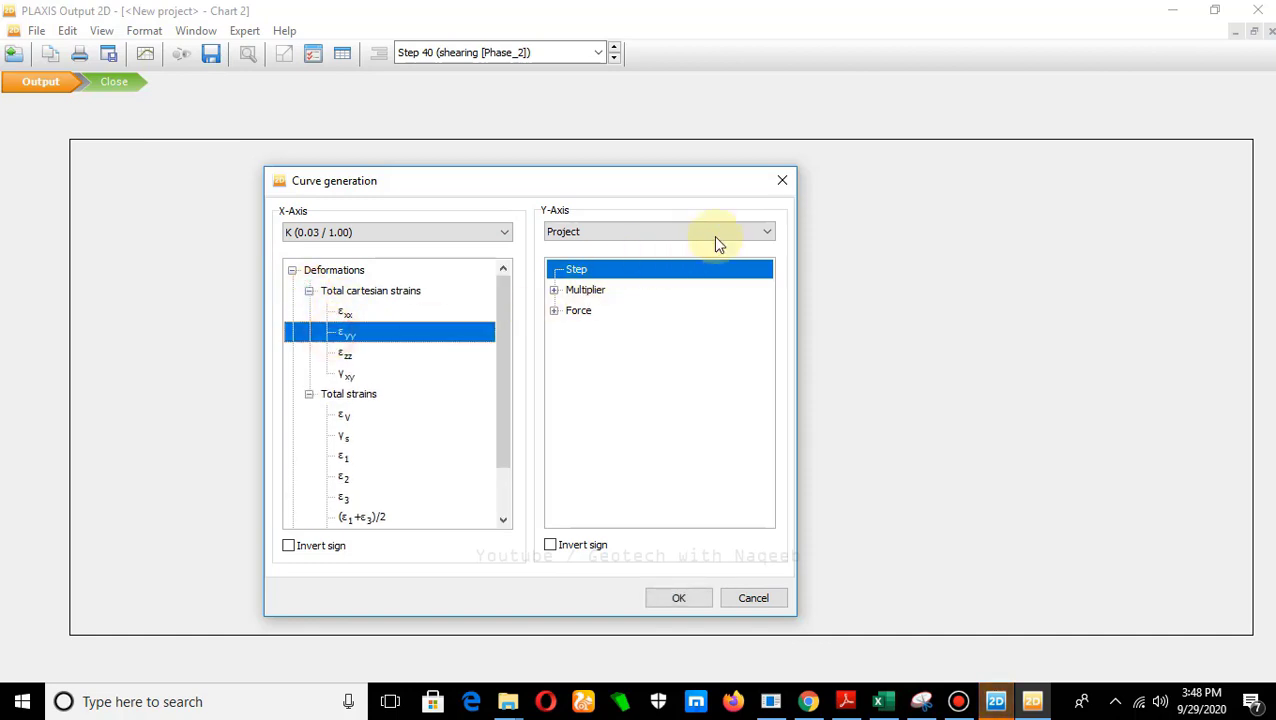
Step: Set the Y-axis to Cartesian total stress σ_yy at stress point K (0.03 / 1.00) and generate the curve
{"action": "left_click", "coordinate": [760, 236]}
{"action": "left_click", "coordinate": [645, 273]}
{"action": "left_click", "coordinate": [554, 291]}
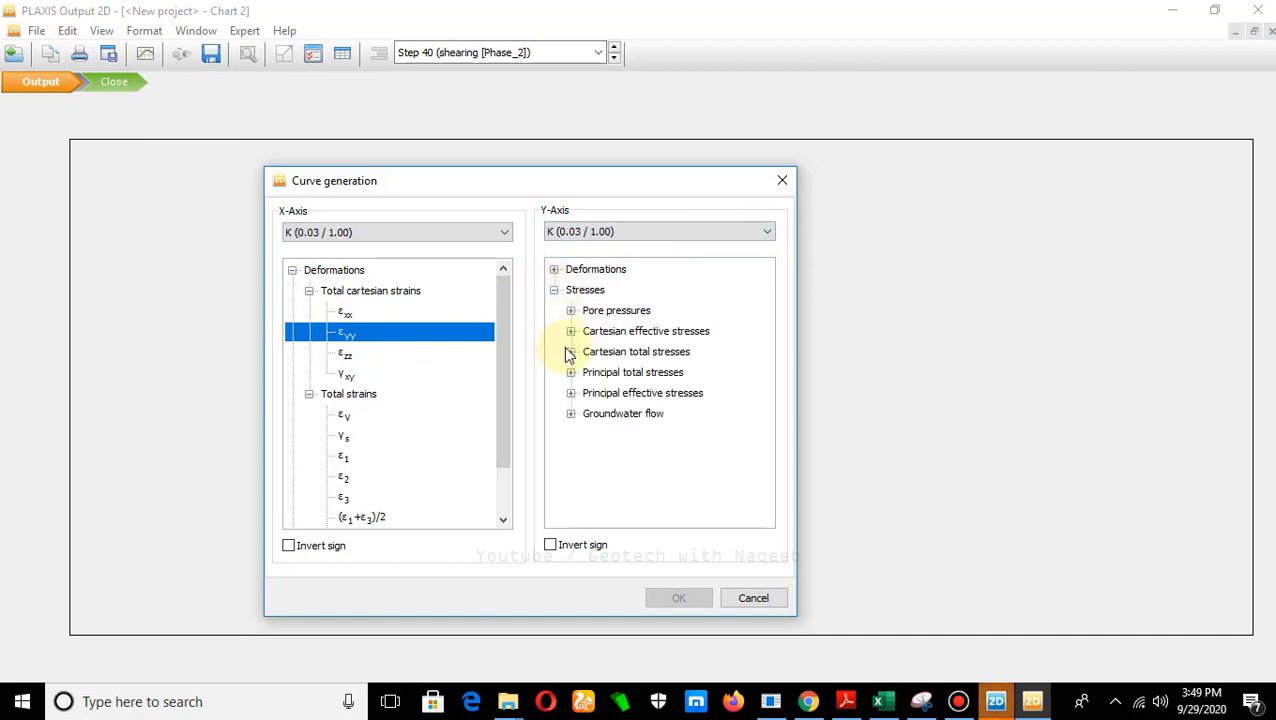
{"action": "left_click", "coordinate": [570, 352]}
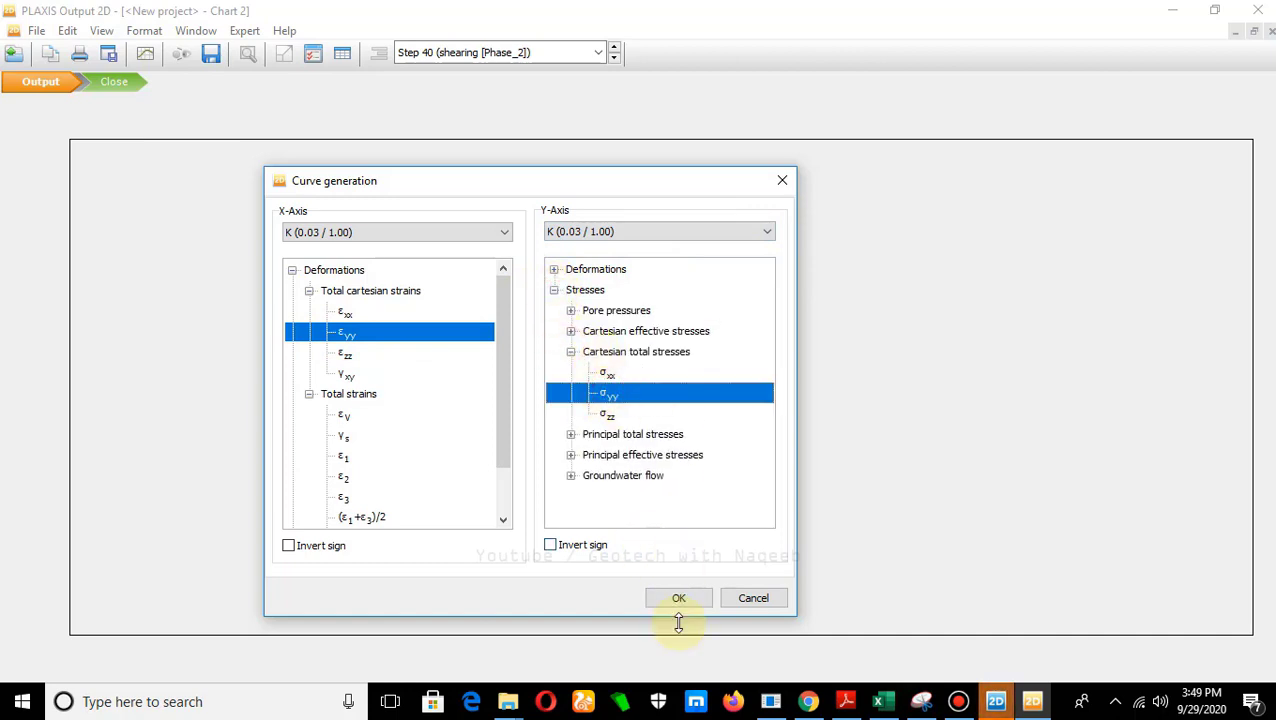
{"action": "left_click", "coordinate": [678, 598]}
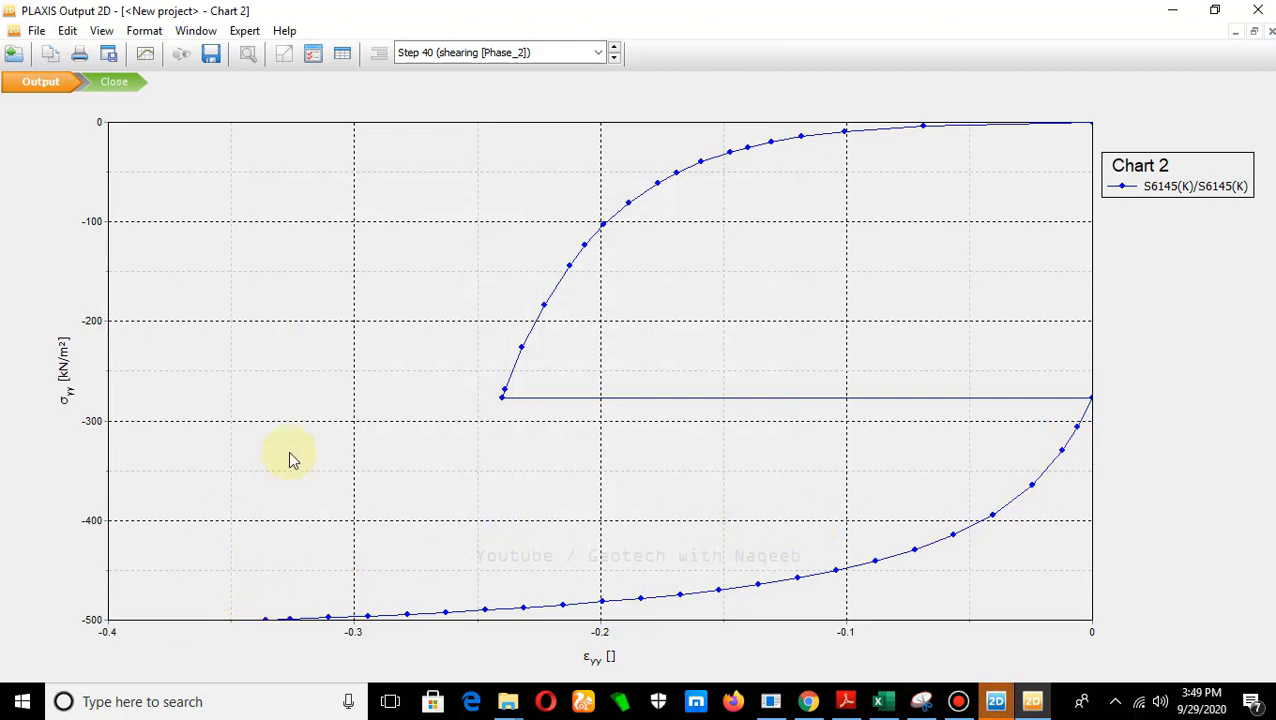
Step: Copy all of the curve's strain and stress data points and paste them into Sheet2 of the Excel workbook at cell P17
{"action": "left_click", "coordinate": [342, 53]}
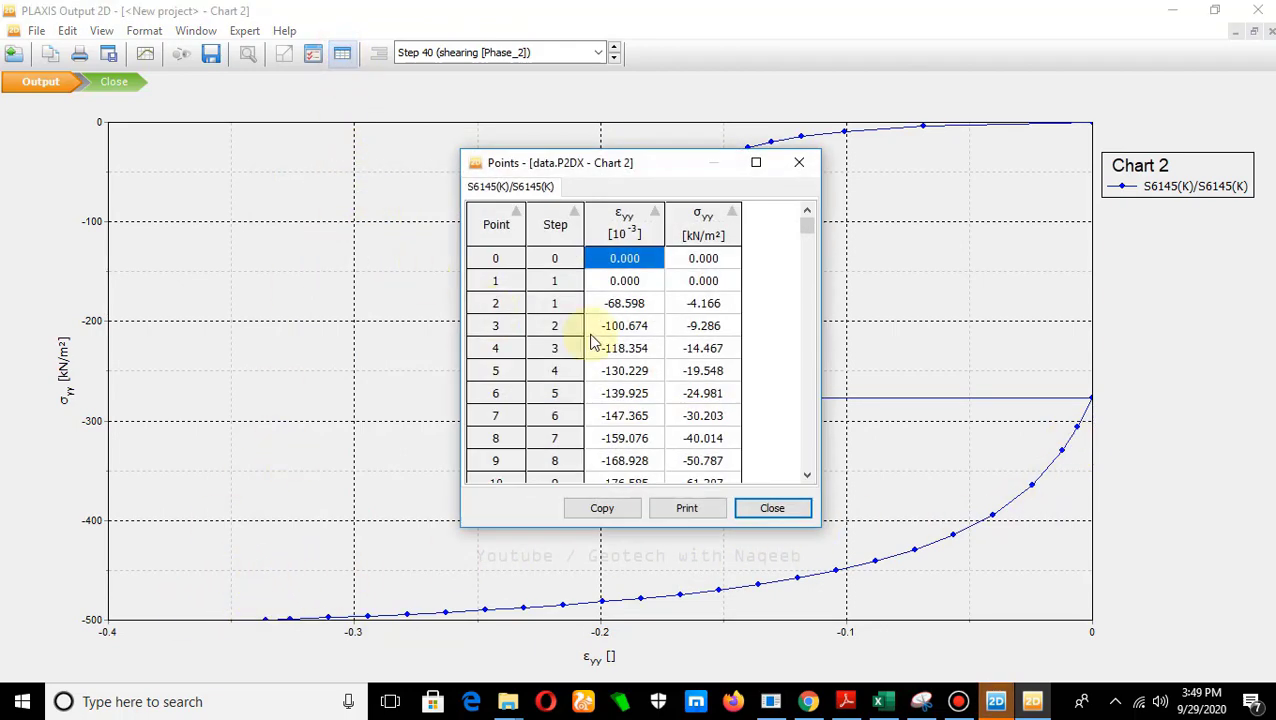
{"action": "key", "text": "ctrl+a"}
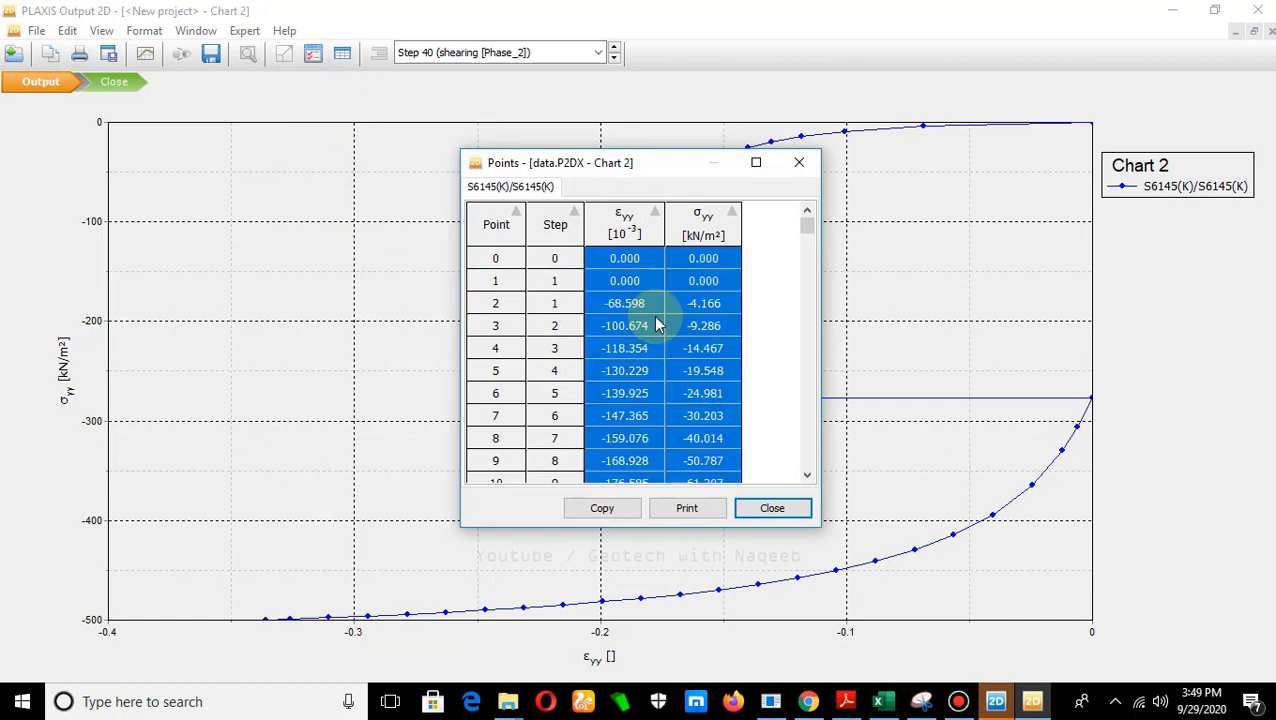
{"action": "left_click", "coordinate": [600, 509]}
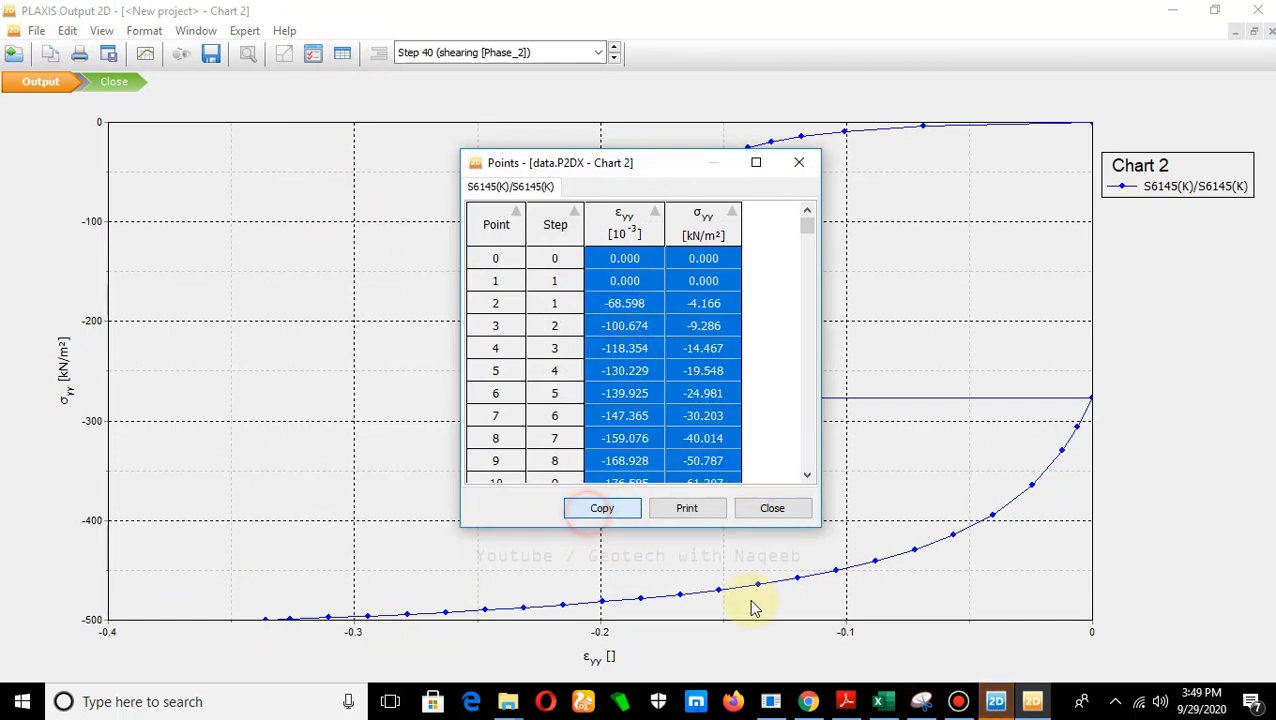
{"action": "left_click", "coordinate": [880, 700]}
{"action": "left_click", "coordinate": [898, 652]}
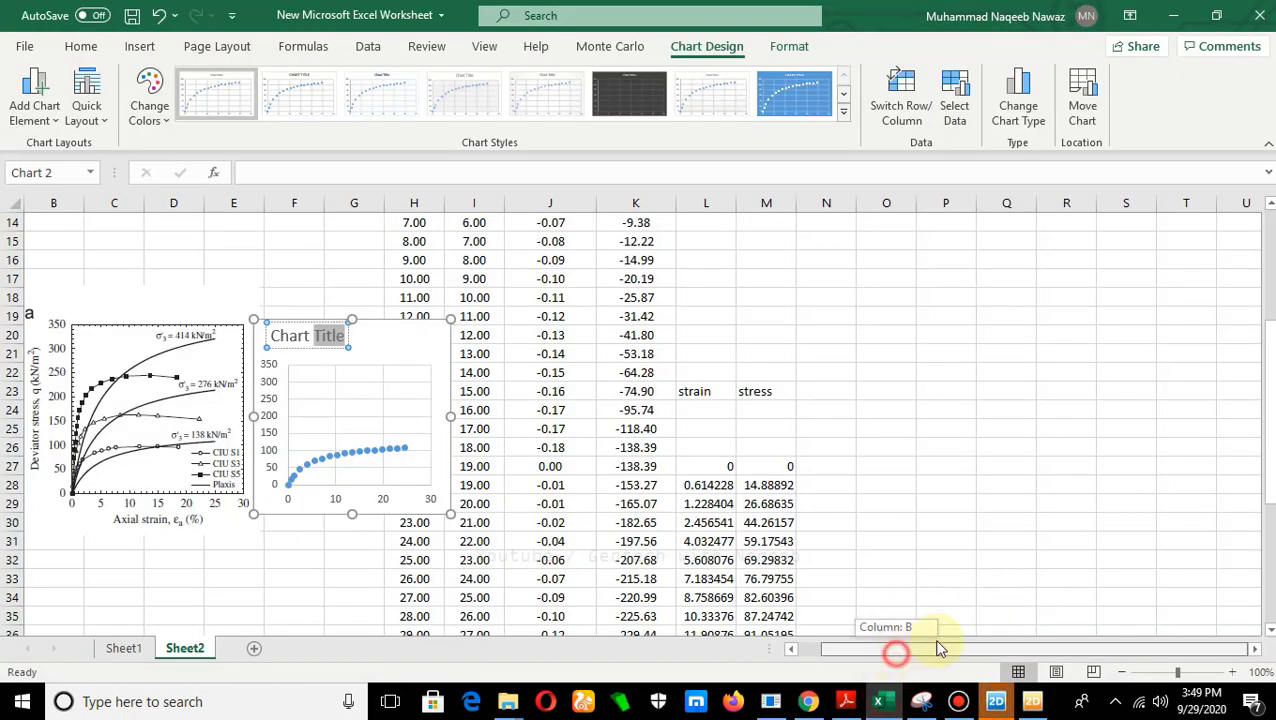
{"action": "left_click", "coordinate": [944, 278]}
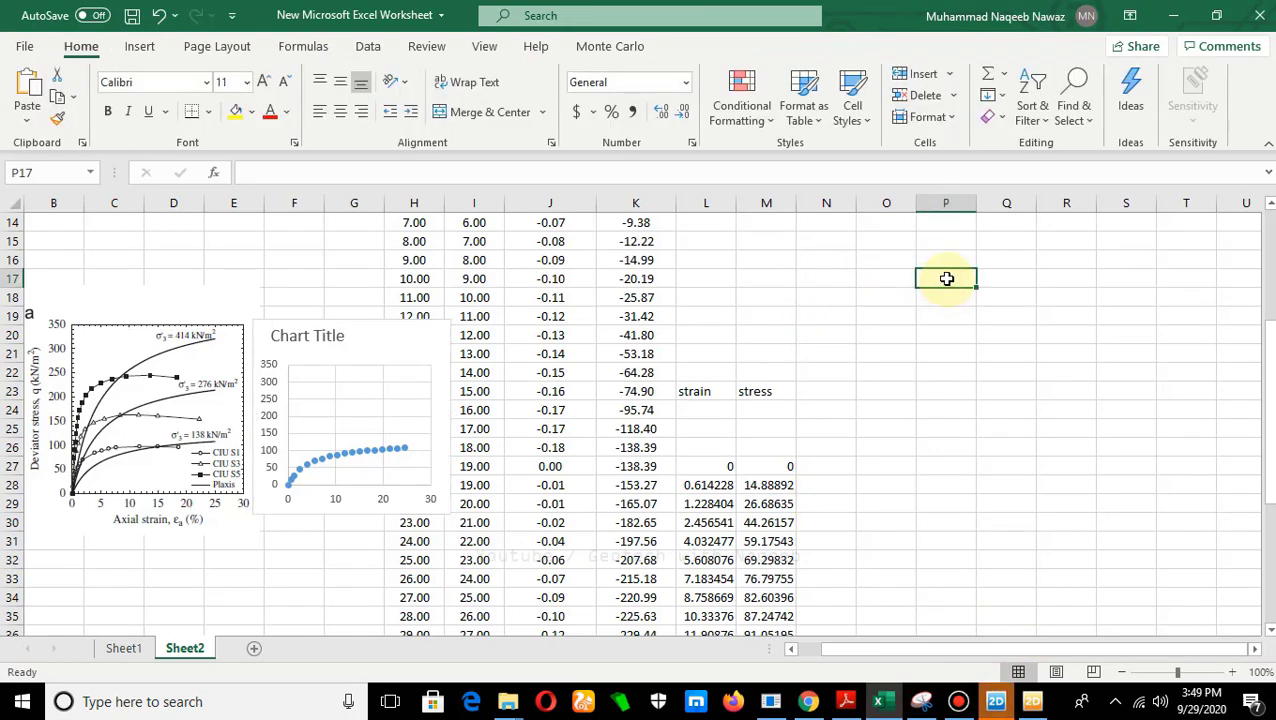
{"action": "key", "text": "ctrl+v"}
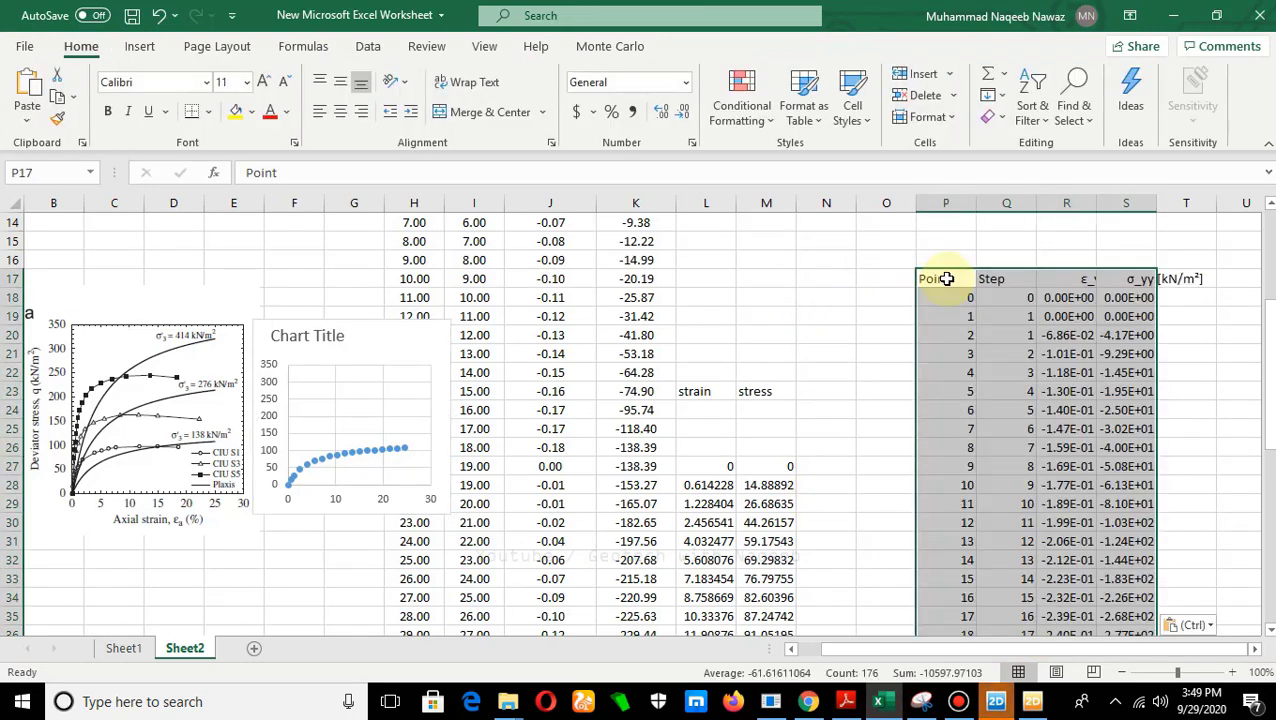
Step: Format the pasted data as Number with 2 decimal places, center it, and widen column S for the stress heading
{"action": "left_click", "coordinate": [685, 84]}
{"action": "left_click", "coordinate": [674, 522]}
{"action": "left_click", "coordinate": [522, 262]}
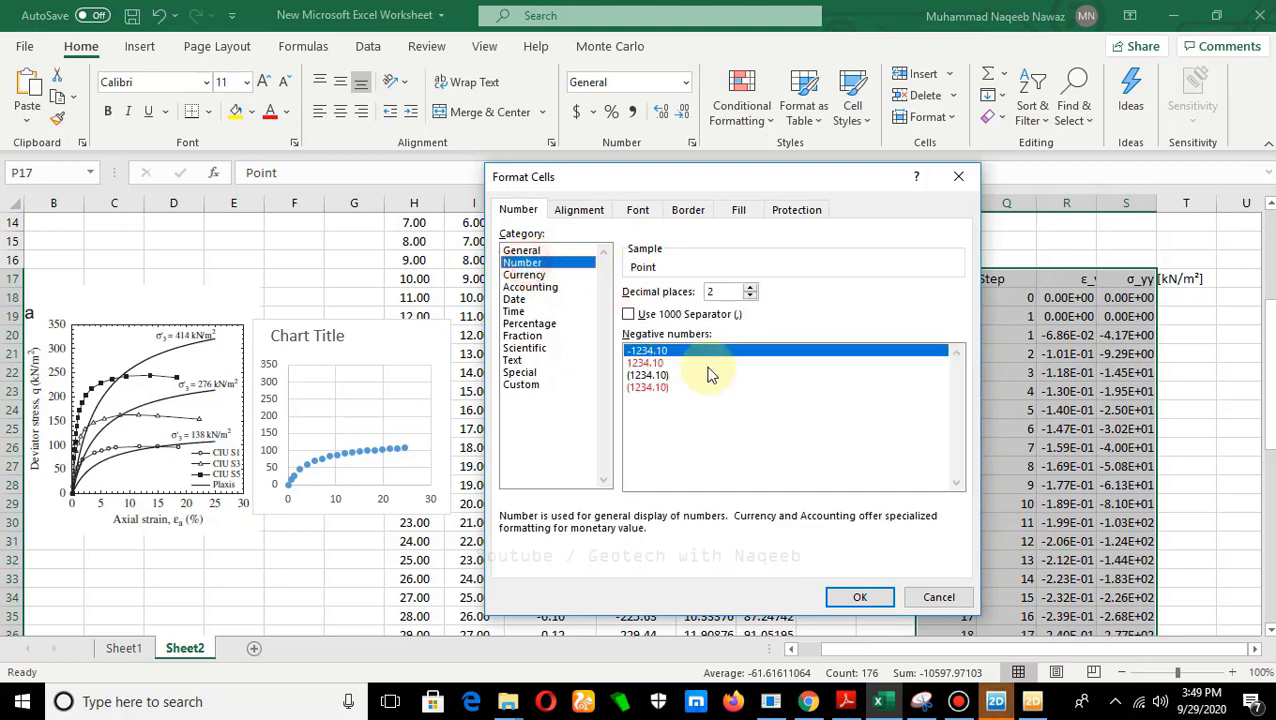
{"action": "left_click", "coordinate": [866, 597]}
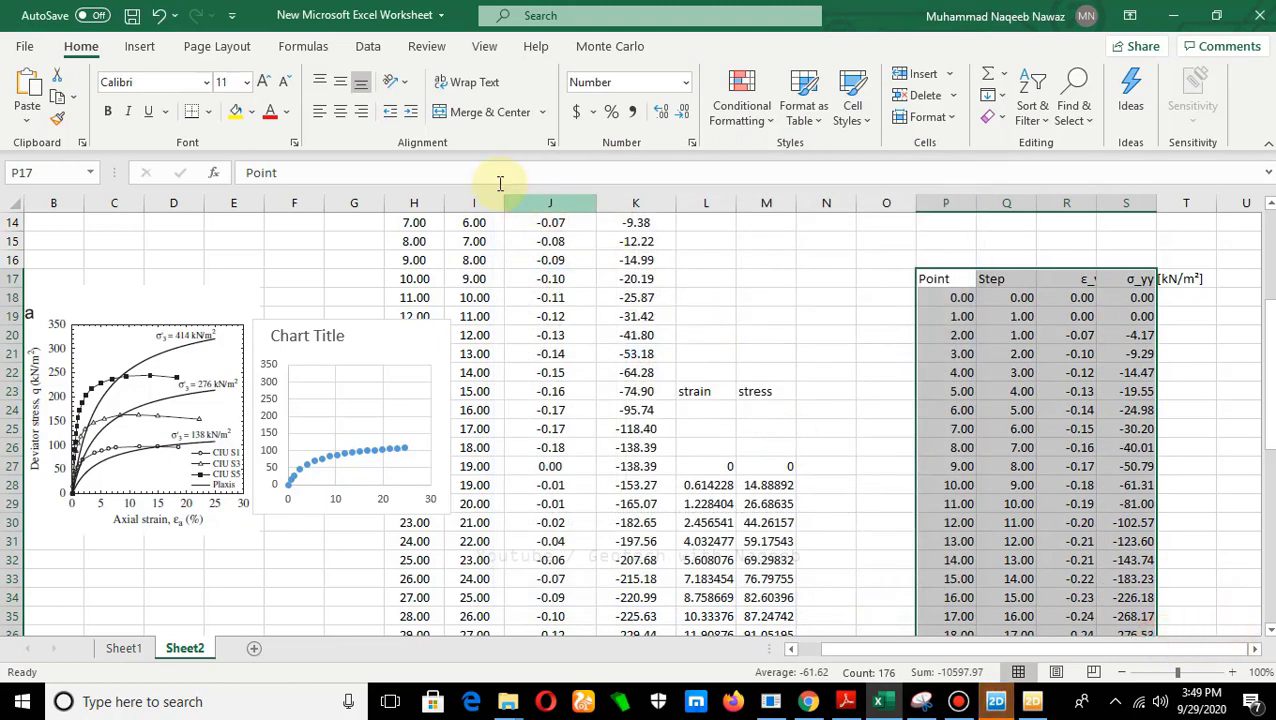
{"action": "left_click", "coordinate": [338, 117]}
{"action": "left_click_drag", "start_coordinate": [1110, 649], "coordinate": [1136, 655]}
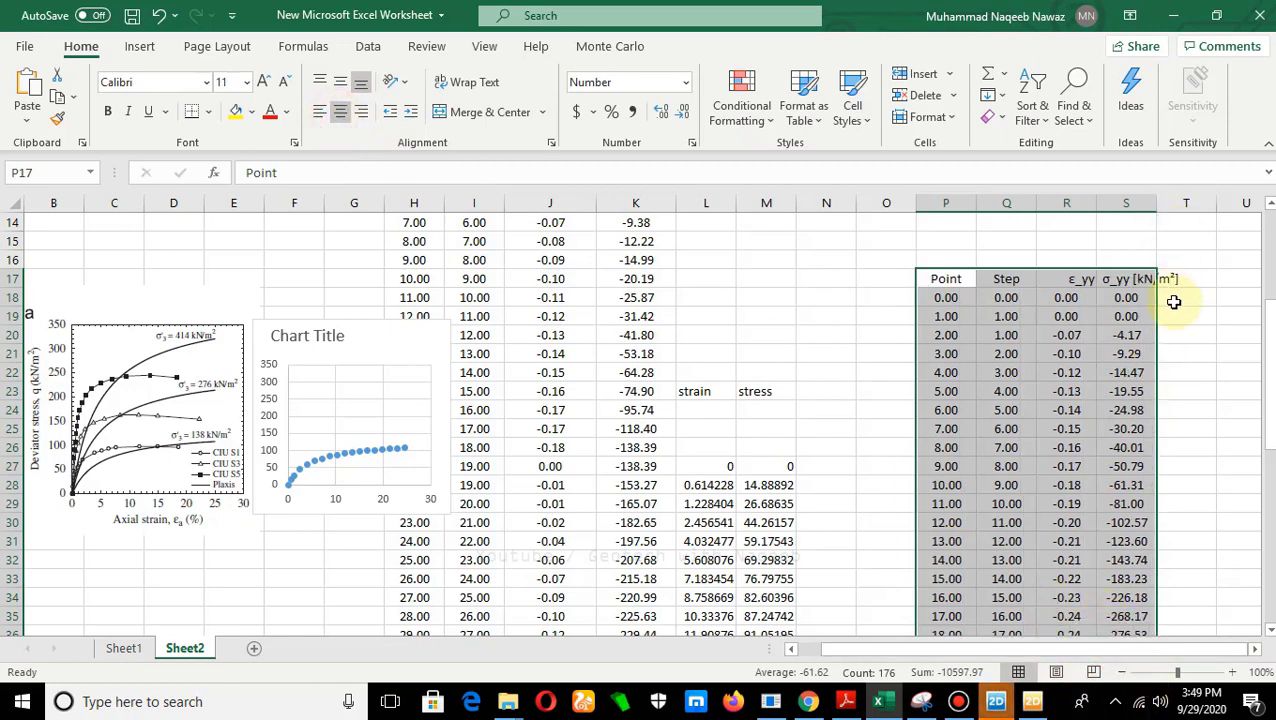
{"action": "left_click_drag", "start_coordinate": [1156, 203], "coordinate": [1180, 203]}
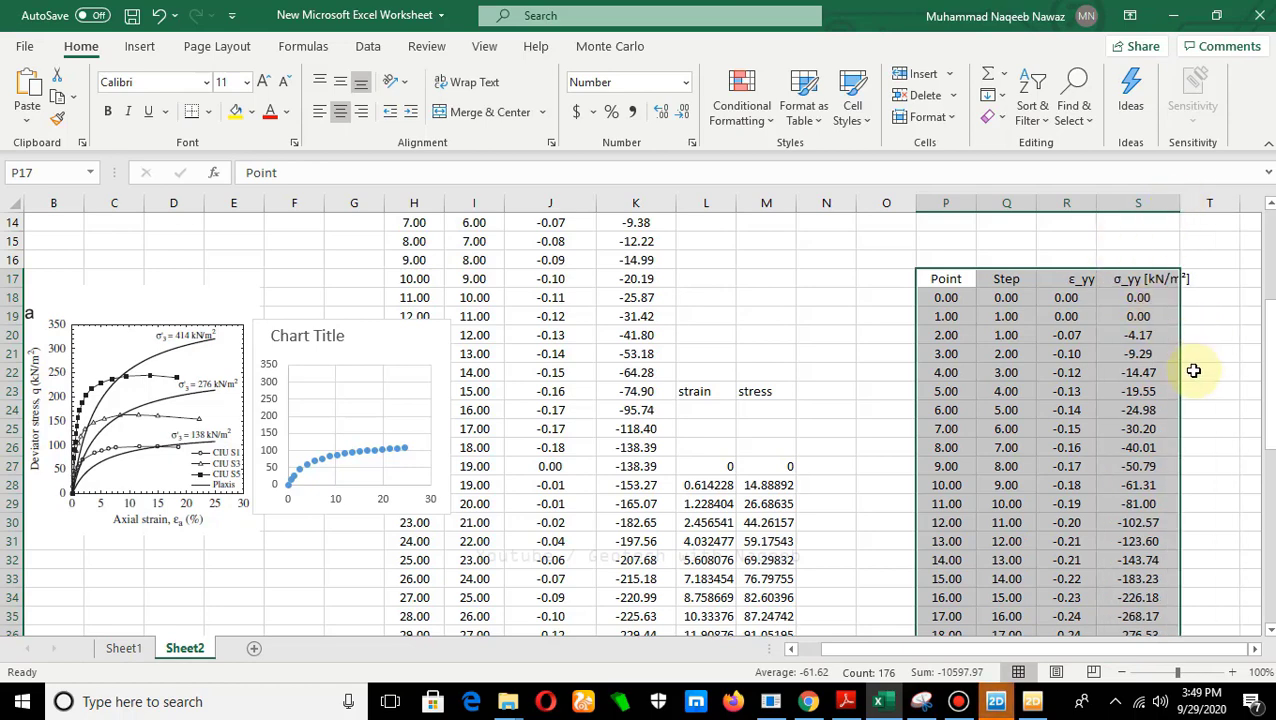
Step: Examine the pasted strain and stress rows to locate where the shearing phase begins
{"action": "left_click", "coordinate": [1196, 372]}
{"action": "key", "text": "Right"}
{"action": "key", "text": "Right"}
{"action": "key", "text": "Right"}
{"action": "key", "text": "Down"}
{"action": "key", "text": "Down"}
{"action": "key", "text": "Down"}
{"action": "key", "text": "Down"}
{"action": "key", "text": "Down"}
{"action": "key", "text": "Down"}
{"action": "key", "text": "Down"}
{"action": "key", "text": "Down"}
{"action": "key", "text": "Down"}
{"action": "key", "text": "Down"}
{"action": "key", "text": "Down"}
{"action": "key", "text": "Down"}
{"action": "key", "text": "Left"}
{"action": "key", "text": "Left"}
{"action": "key", "text": "Left"}
{"action": "key", "text": "Left"}
{"action": "key", "text": "Left"}
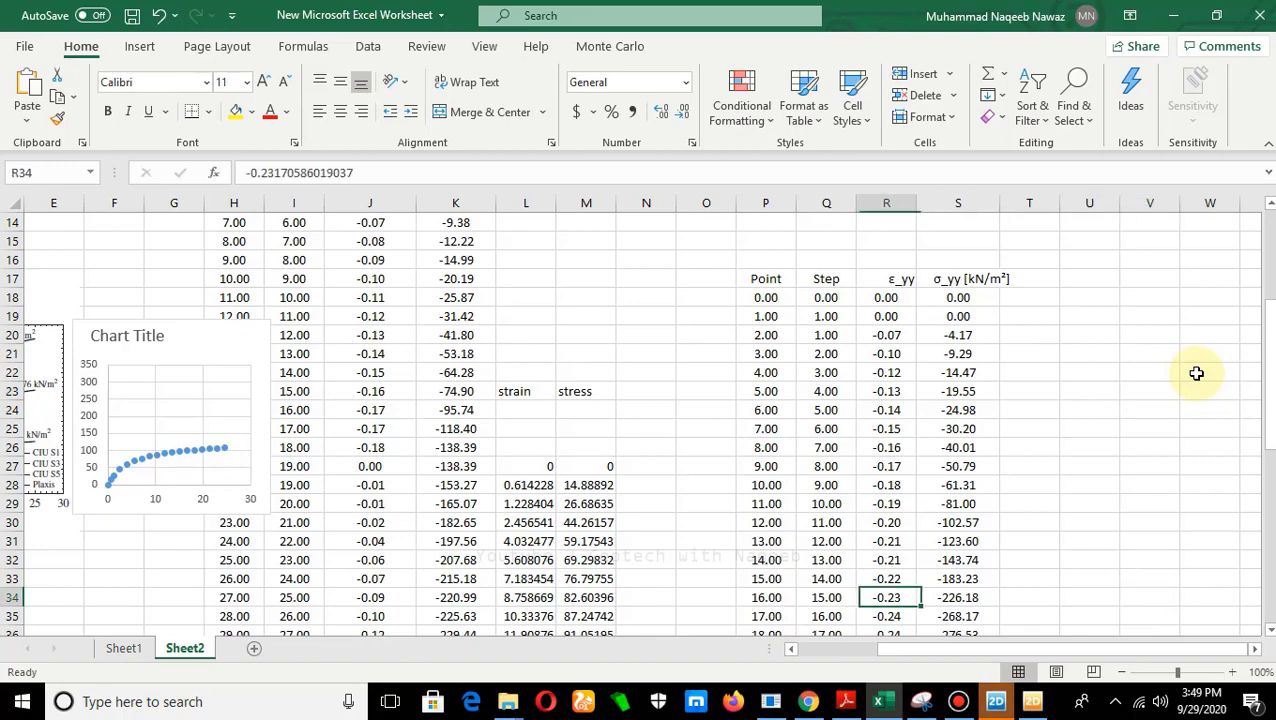
{"action": "key", "text": "Right"}
{"action": "key", "text": "Right"}
{"action": "key", "text": "Down"}
{"action": "key", "text": "Down"}
{"action": "key", "text": "Down"}
{"action": "key", "text": "Down"}
{"action": "key", "text": "Down"}
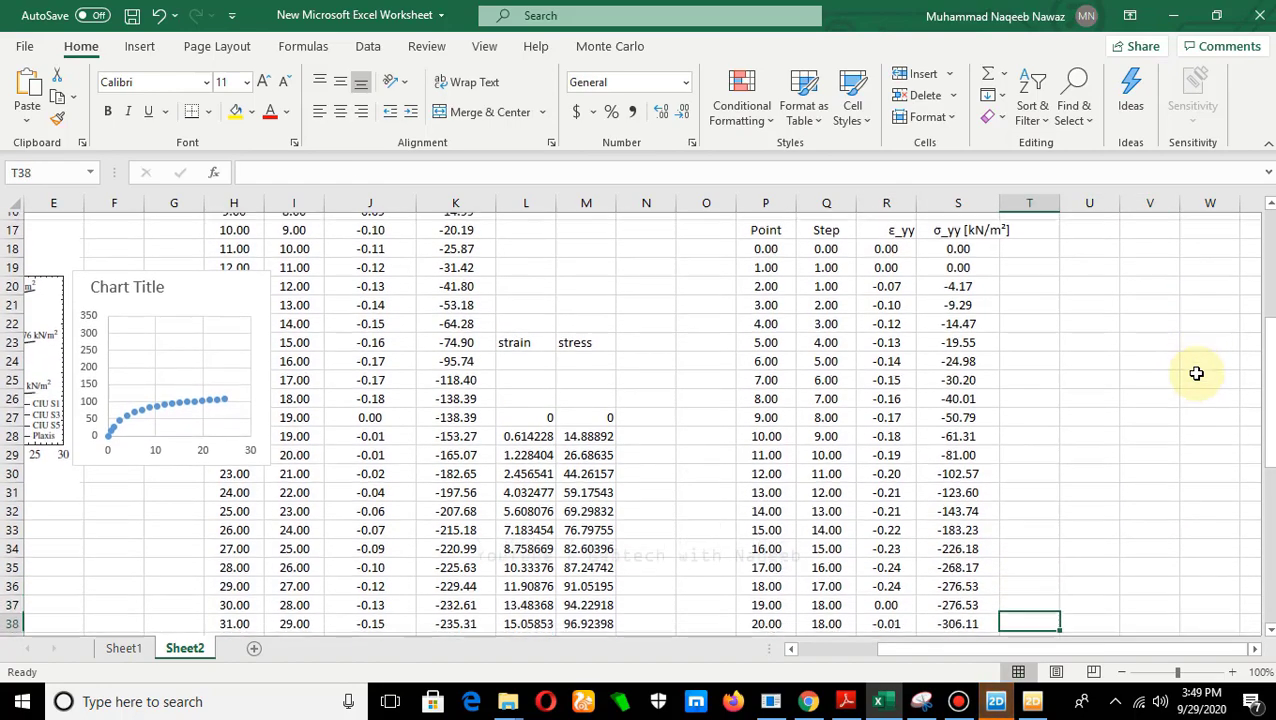
{"action": "key", "text": "Up"}
{"action": "key", "text": "Up"}
{"action": "key", "text": "Up"}
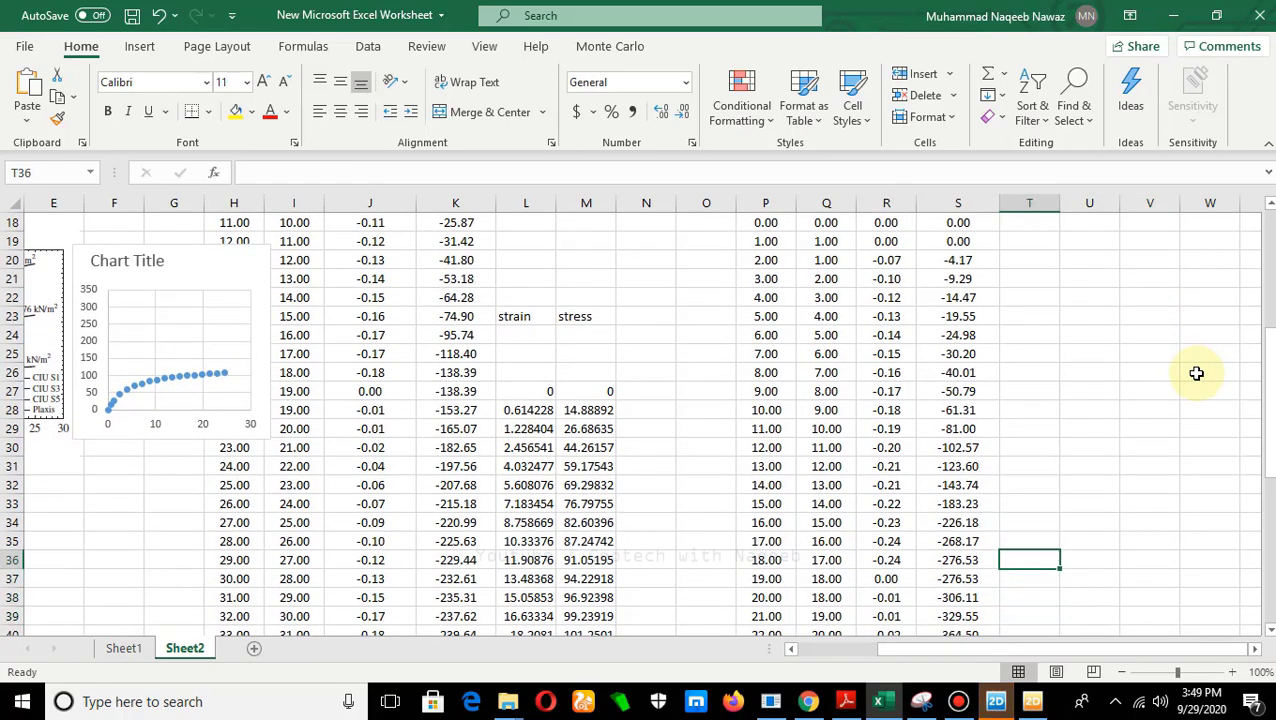
{"action": "key", "text": "Down"}
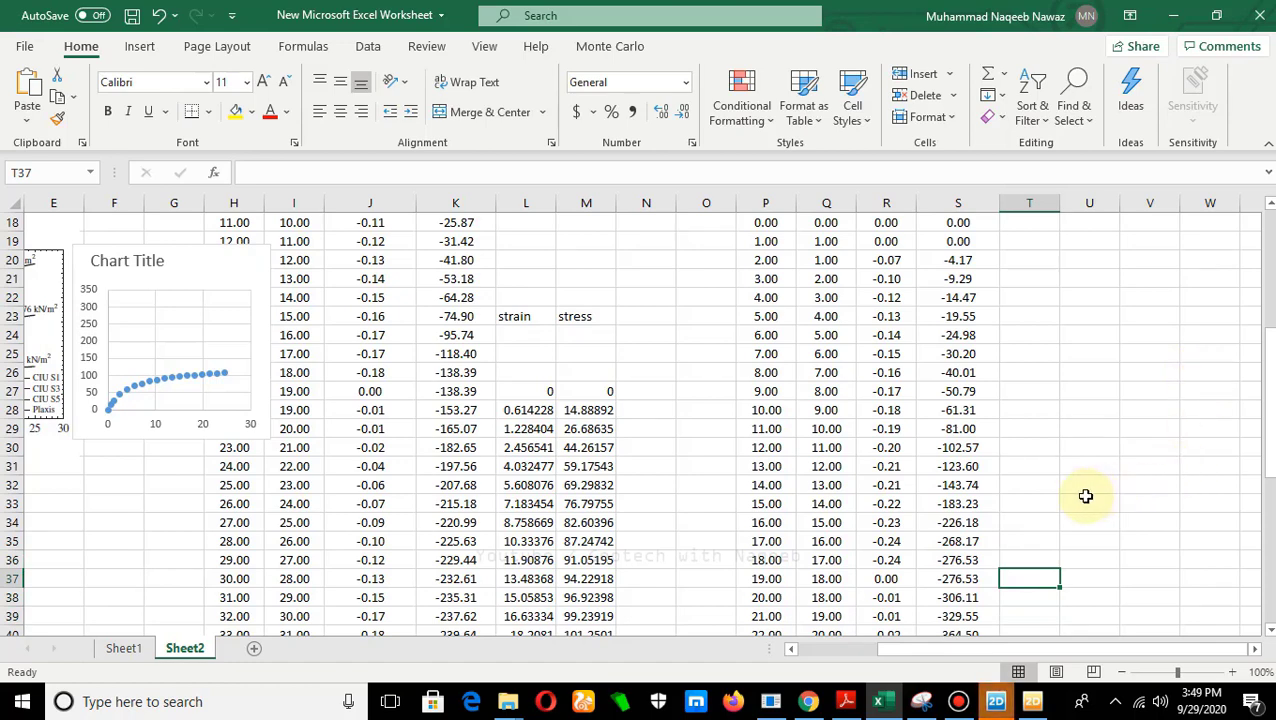
Step: Add the headings "strain" in cell T34 and "stress" in cell U34 beside the pasted data
{"action": "left_click", "coordinate": [1029, 525]}
{"action": "type", "text": "strain"}
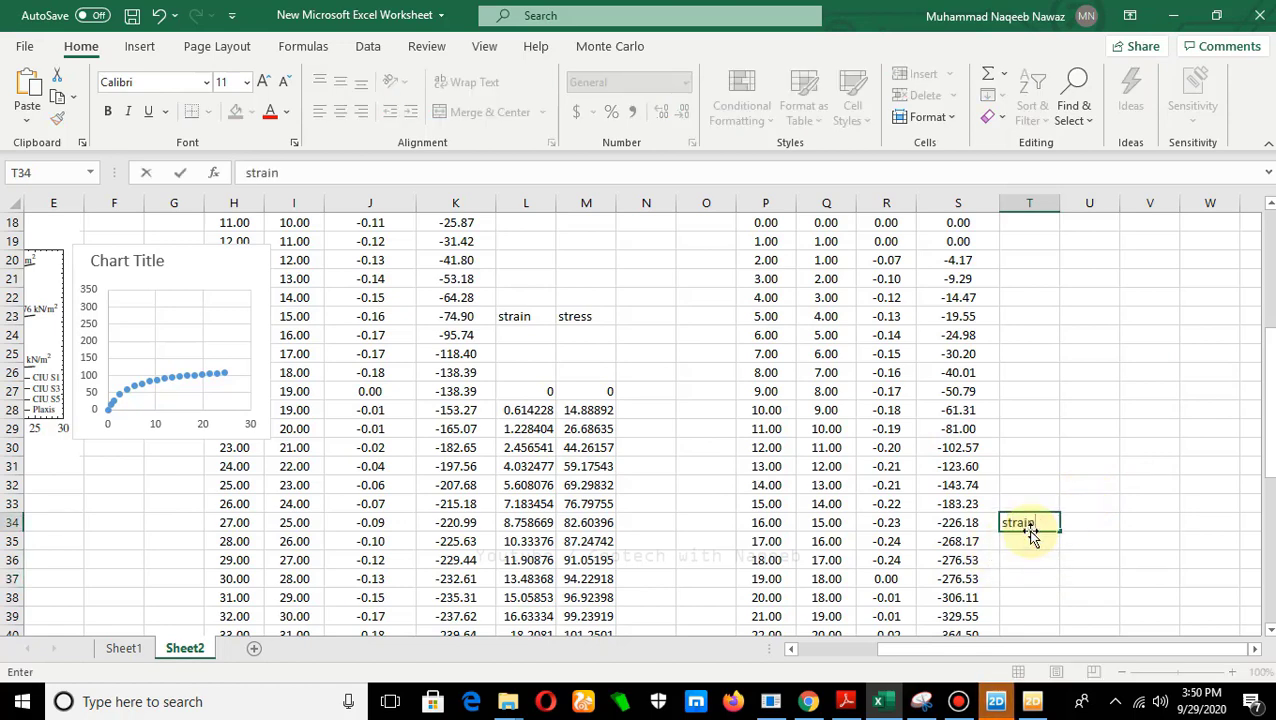
{"action": "key", "text": "Tab"}
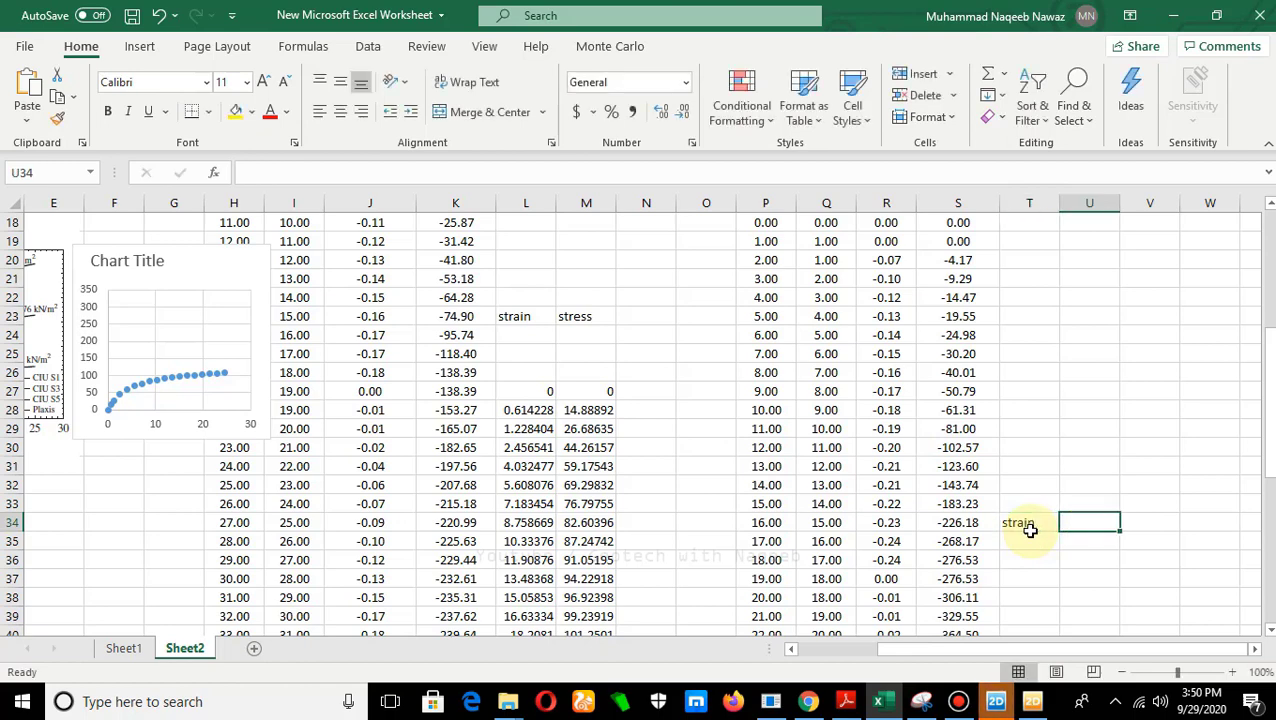
{"action": "type", "text": "st"}
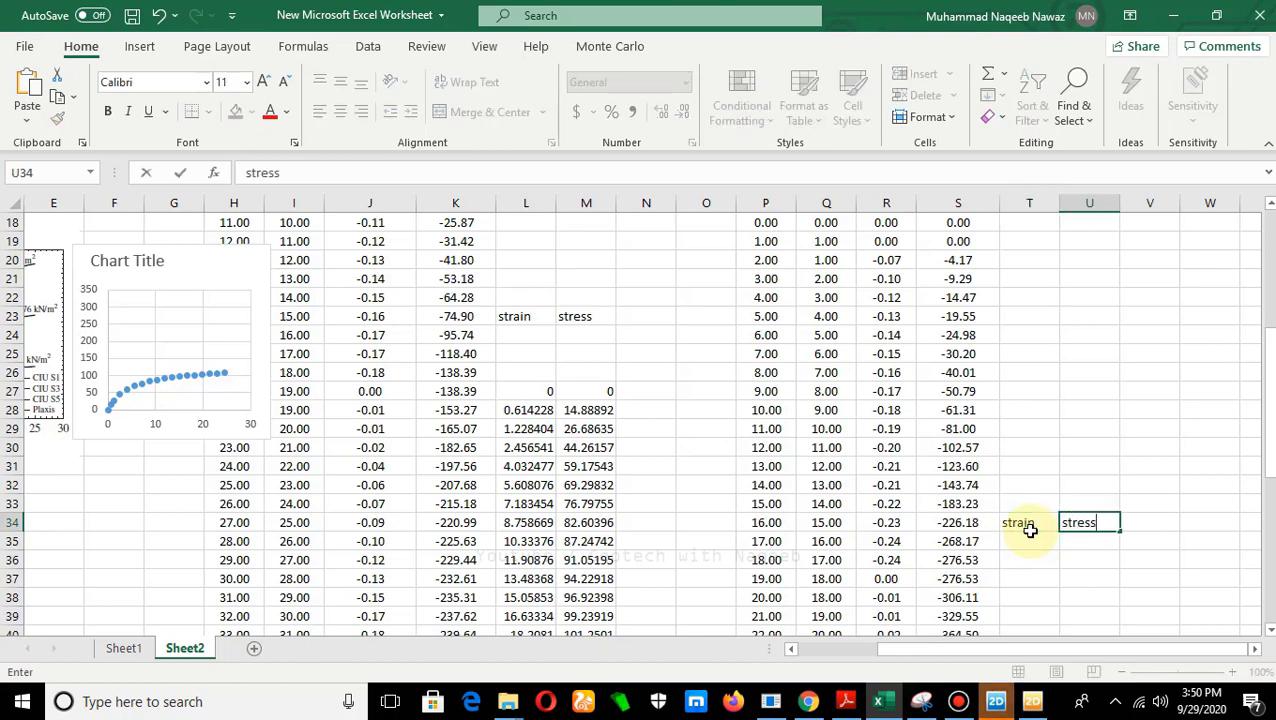
{"action": "type", "text": "ress"}
{"action": "key", "text": "Return"}
Step: Calculate the first shearing strain as a positive percentage in cell T37 with the formula =R37*-100
{"action": "key", "text": "Down"}
{"action": "key", "text": "Down"}
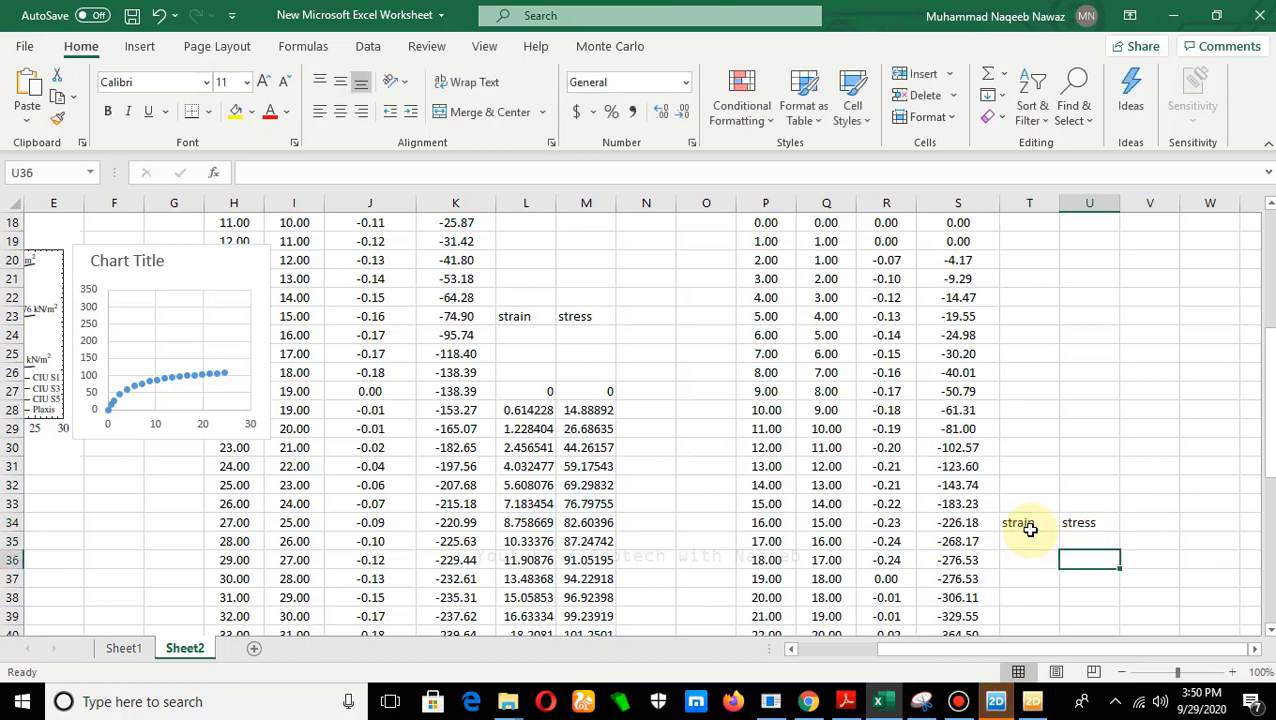
{"action": "key", "text": "Left"}
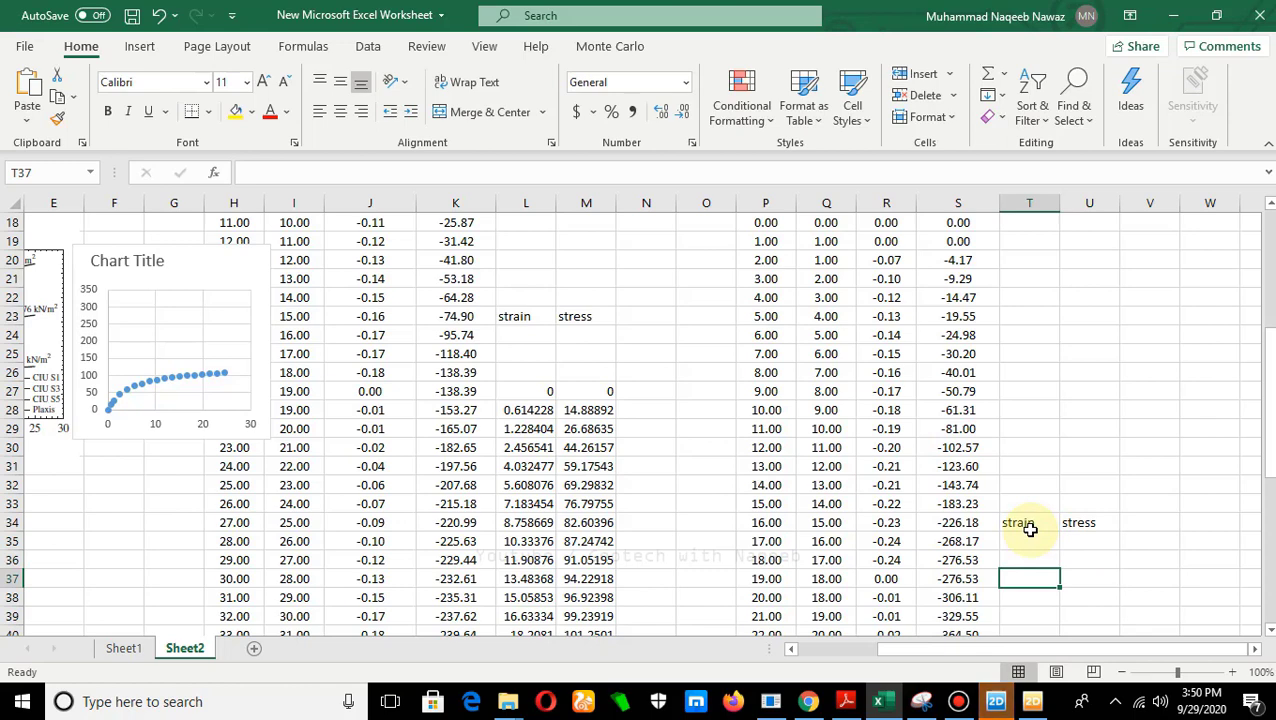
{"action": "type", "text": "="}
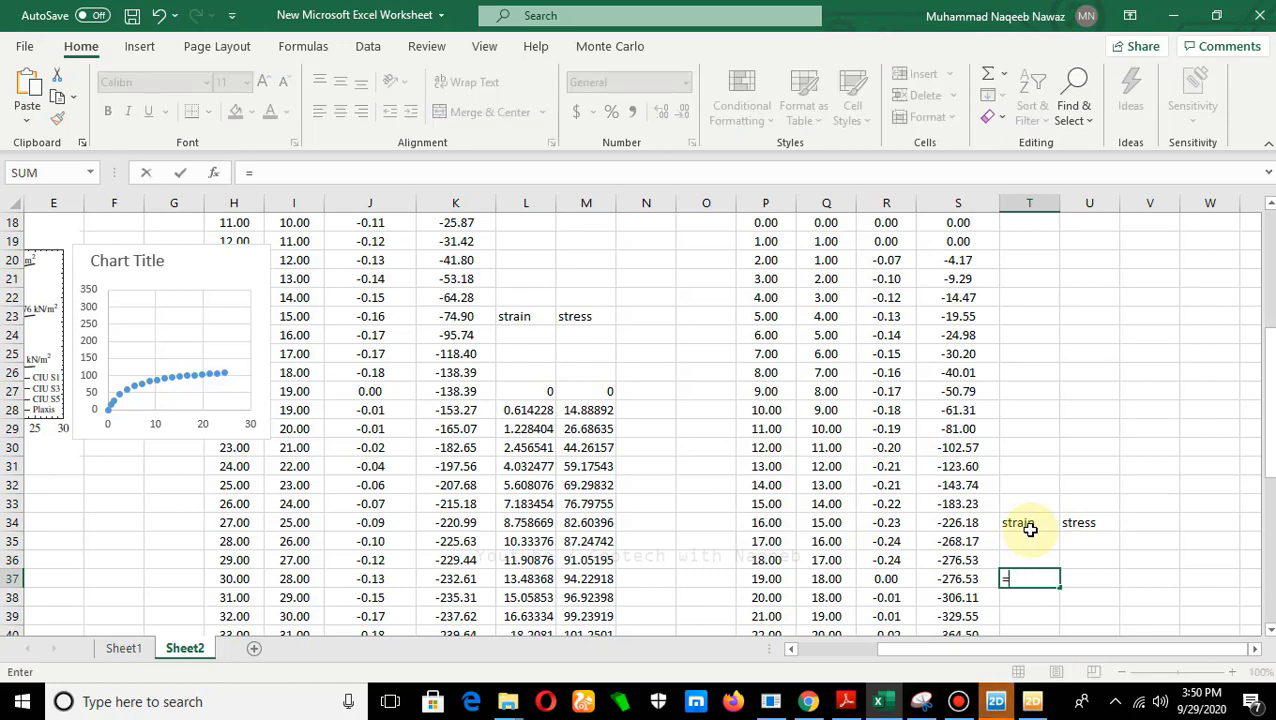
{"action": "left_click", "coordinate": [886, 577]}
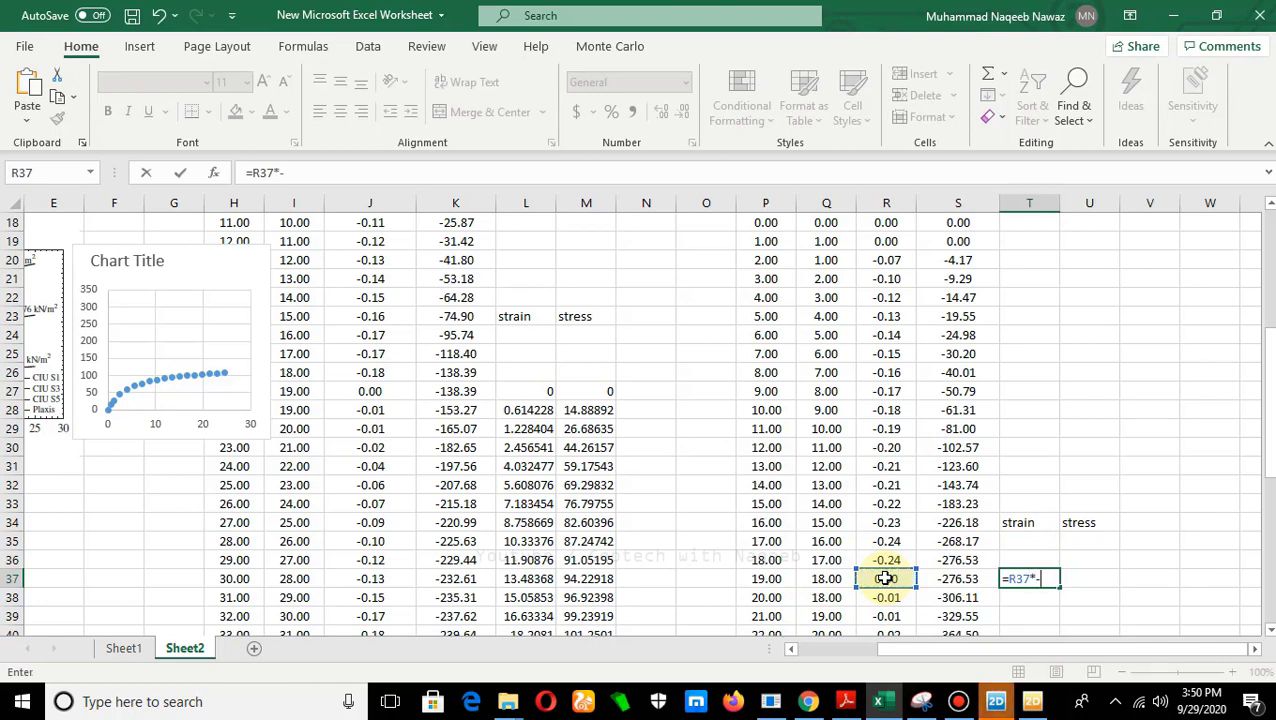
{"action": "type", "text": "*-100"}
{"action": "key", "text": "Return"}
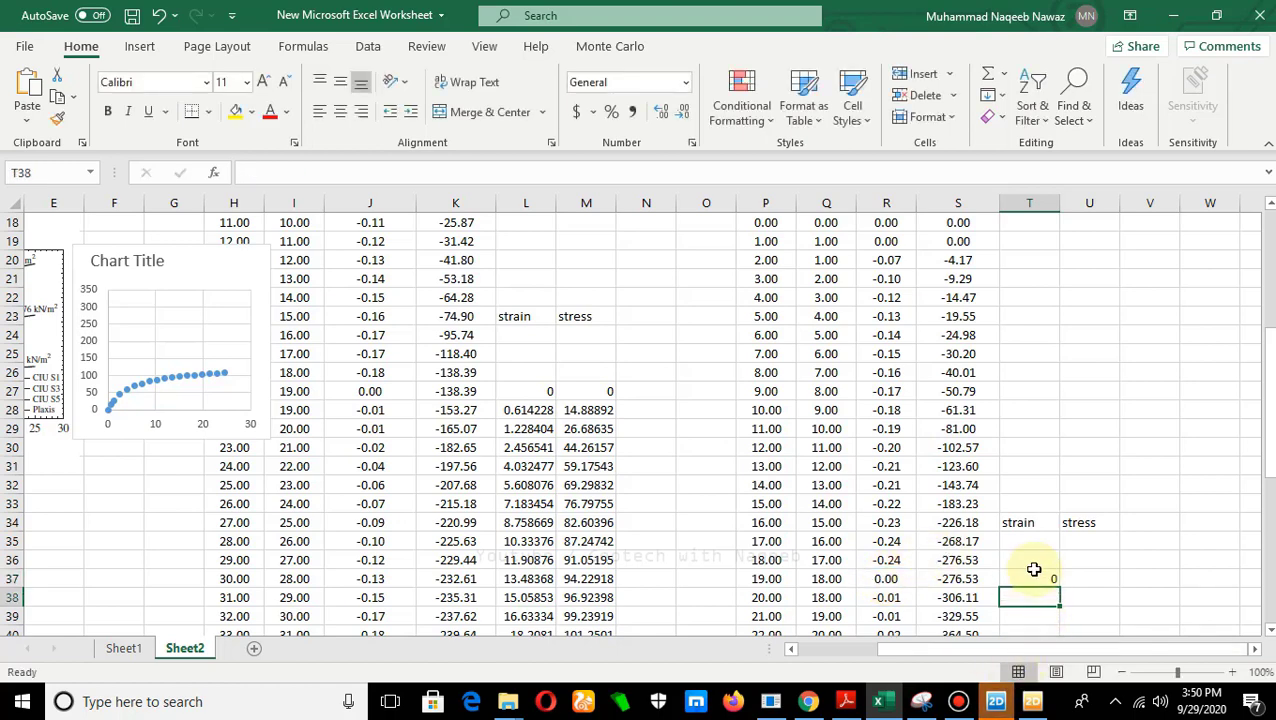
Step: Fill the strain formula from T37 down to row 54
{"action": "left_click", "coordinate": [1042, 576]}
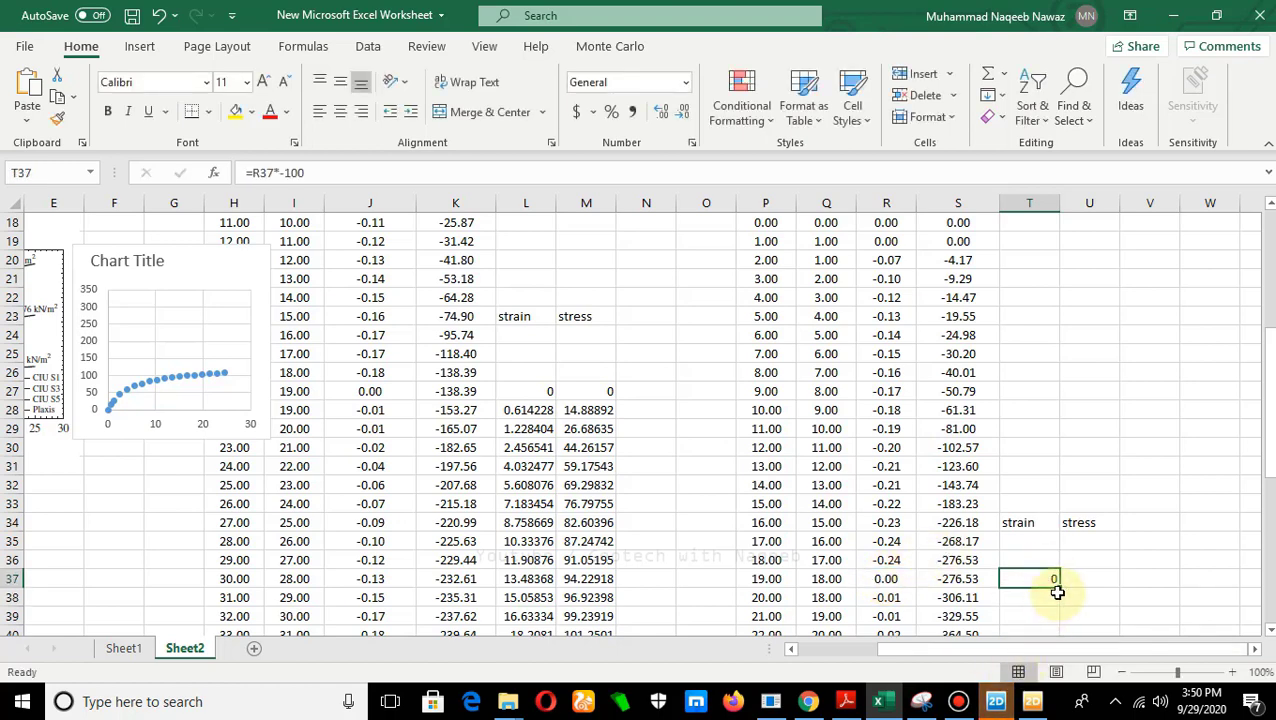
{"action": "left_click", "coordinate": [1059, 590]}
{"action": "left_click_drag", "start_coordinate": [1057, 583], "coordinate": [1052, 468]}
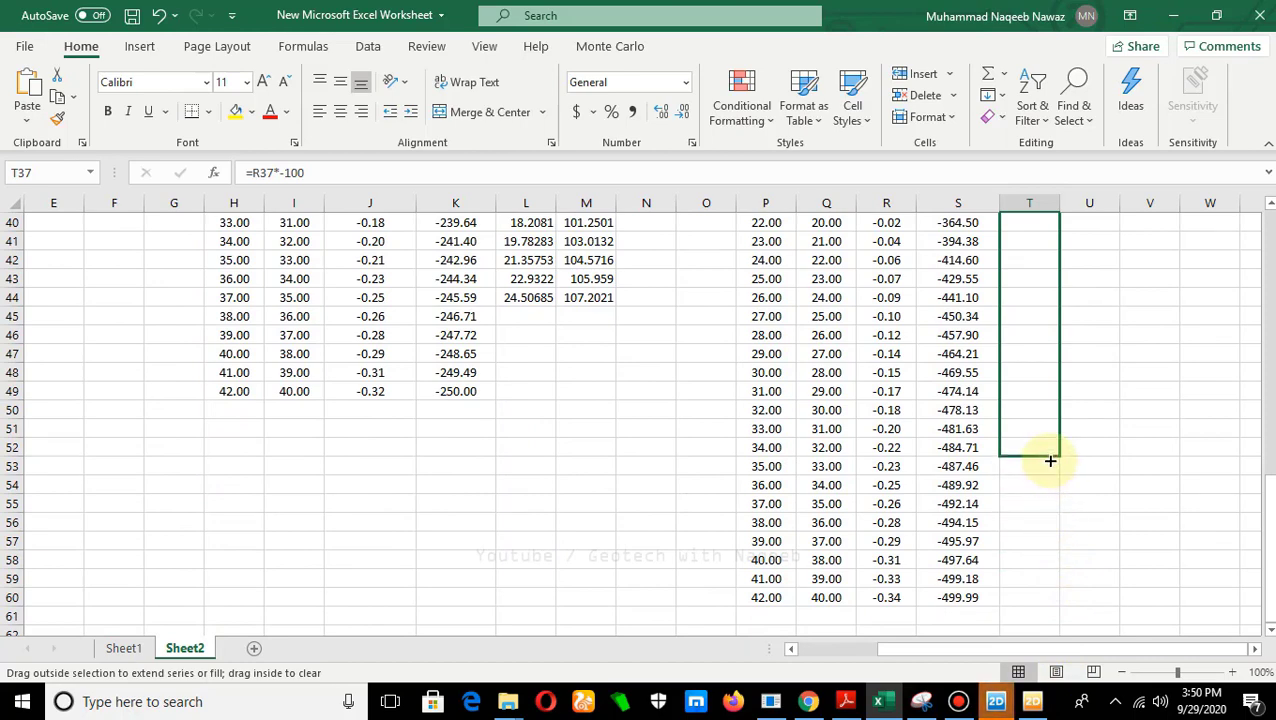
{"action": "left_click_drag", "start_coordinate": [1050, 460], "coordinate": [1051, 458]}
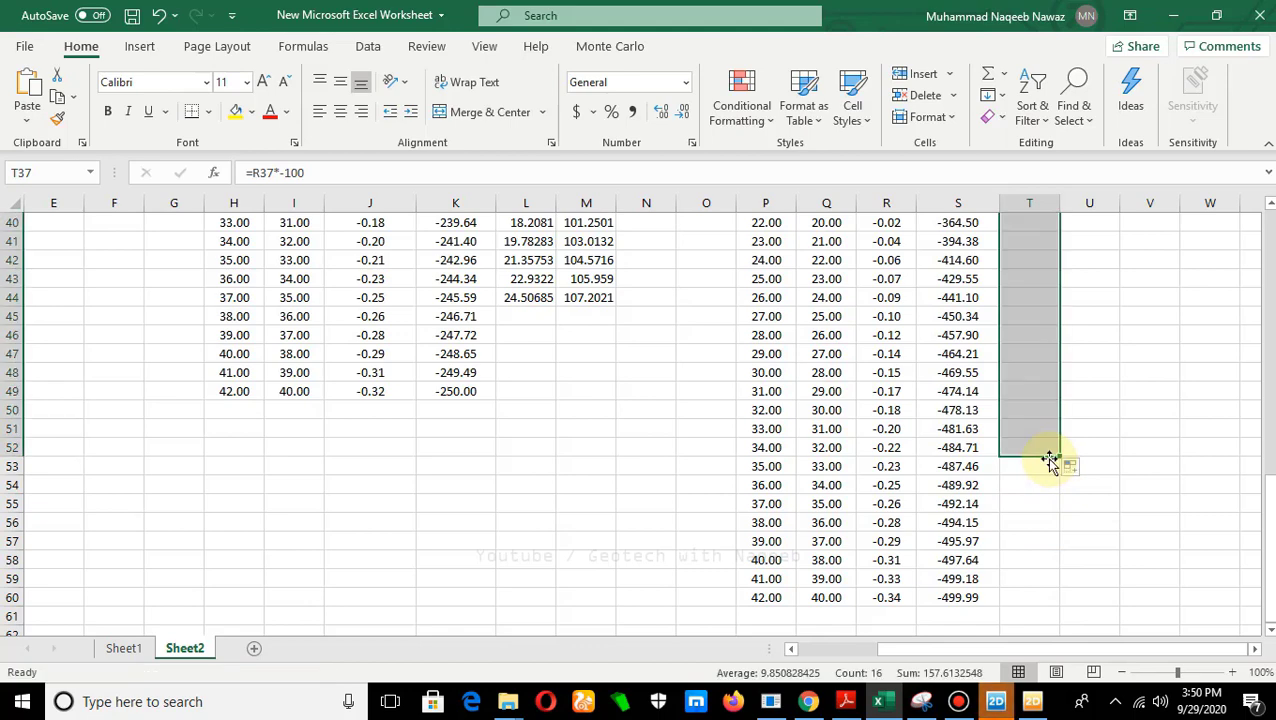
{"action": "scroll", "coordinate": [1116, 497], "scroll_direction": "up", "scroll_amount": 2}
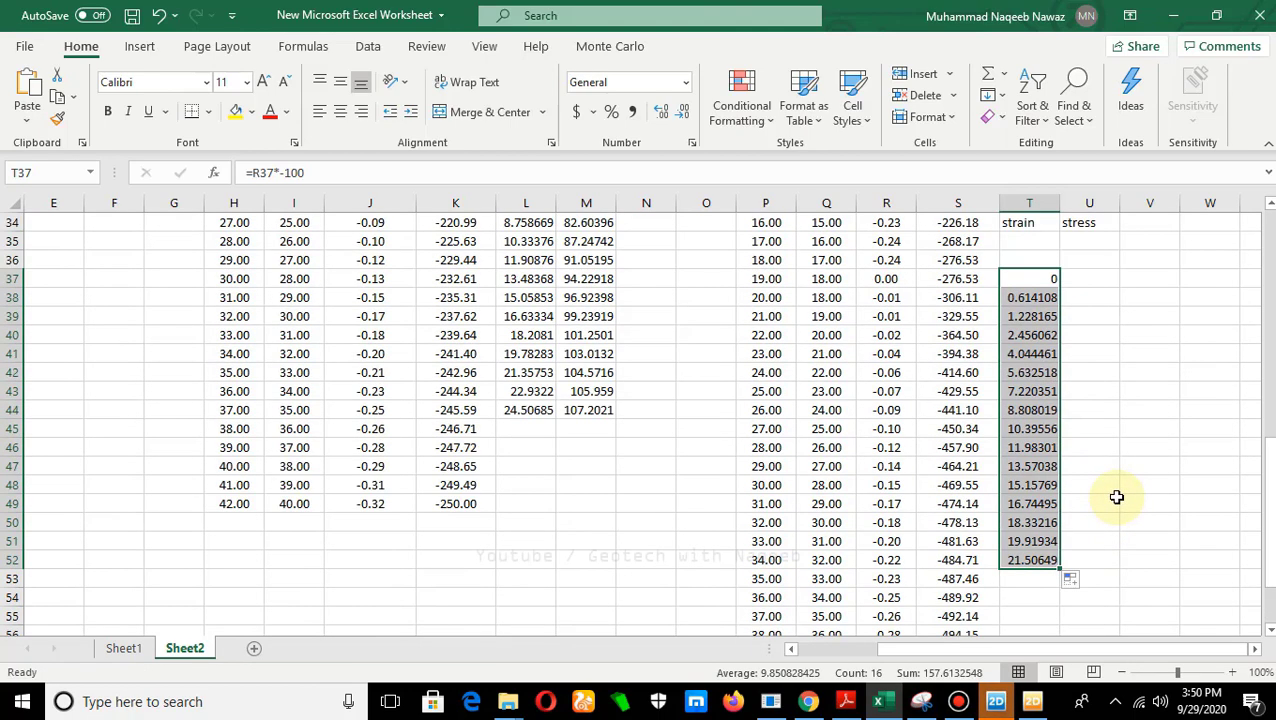
{"action": "scroll", "coordinate": [1116, 497], "scroll_direction": "down", "scroll_amount": 2}
{"action": "left_click_drag", "start_coordinate": [1061, 458], "coordinate": [1062, 485]}
{"action": "scroll", "coordinate": [1125, 444], "scroll_direction": "up", "scroll_amount": 4}
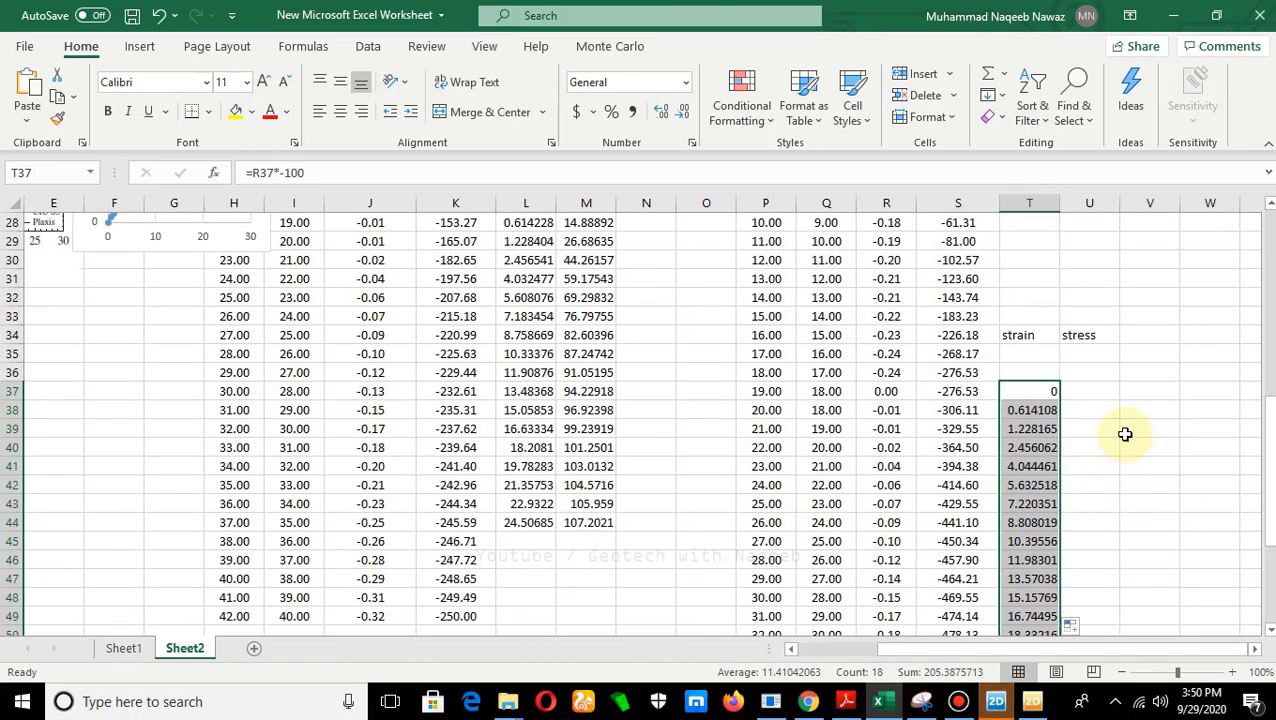
Step: Calculate the deviator stress in cell U37 with the formula =(S37-S$36)*-1 and fill it down to row 54
{"action": "left_click", "coordinate": [1089, 391]}
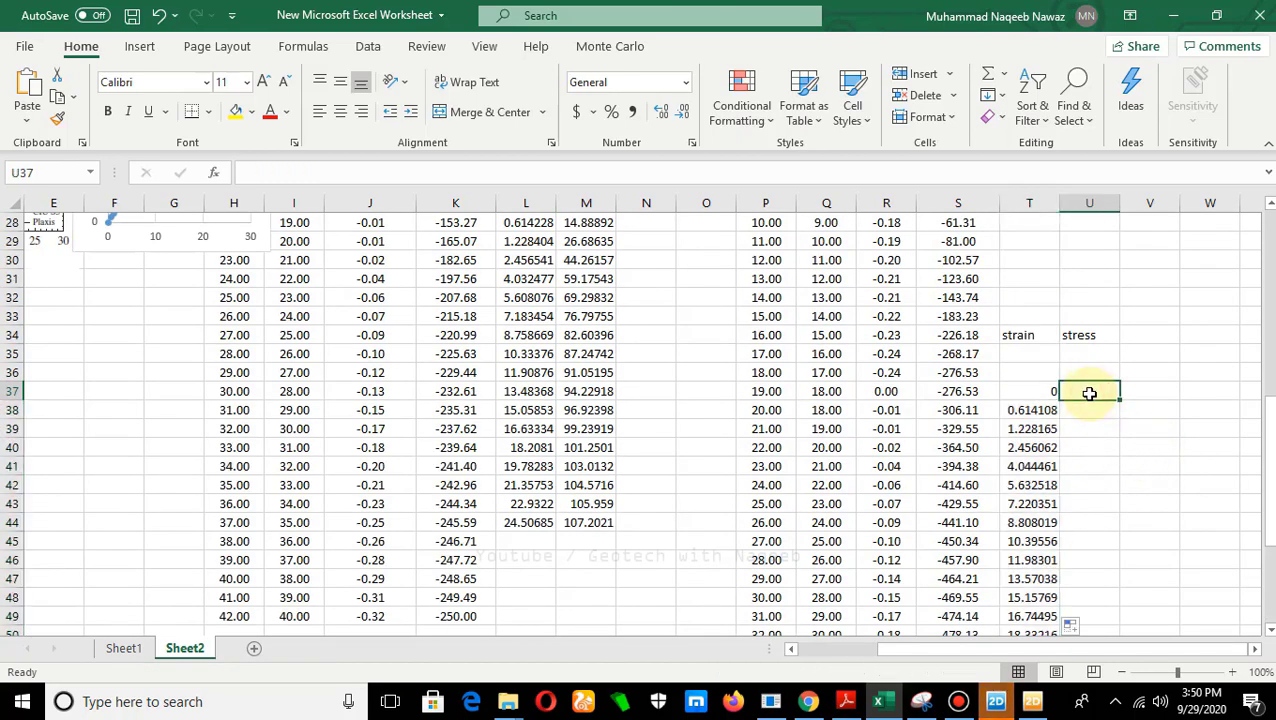
{"action": "type", "text": "=("}
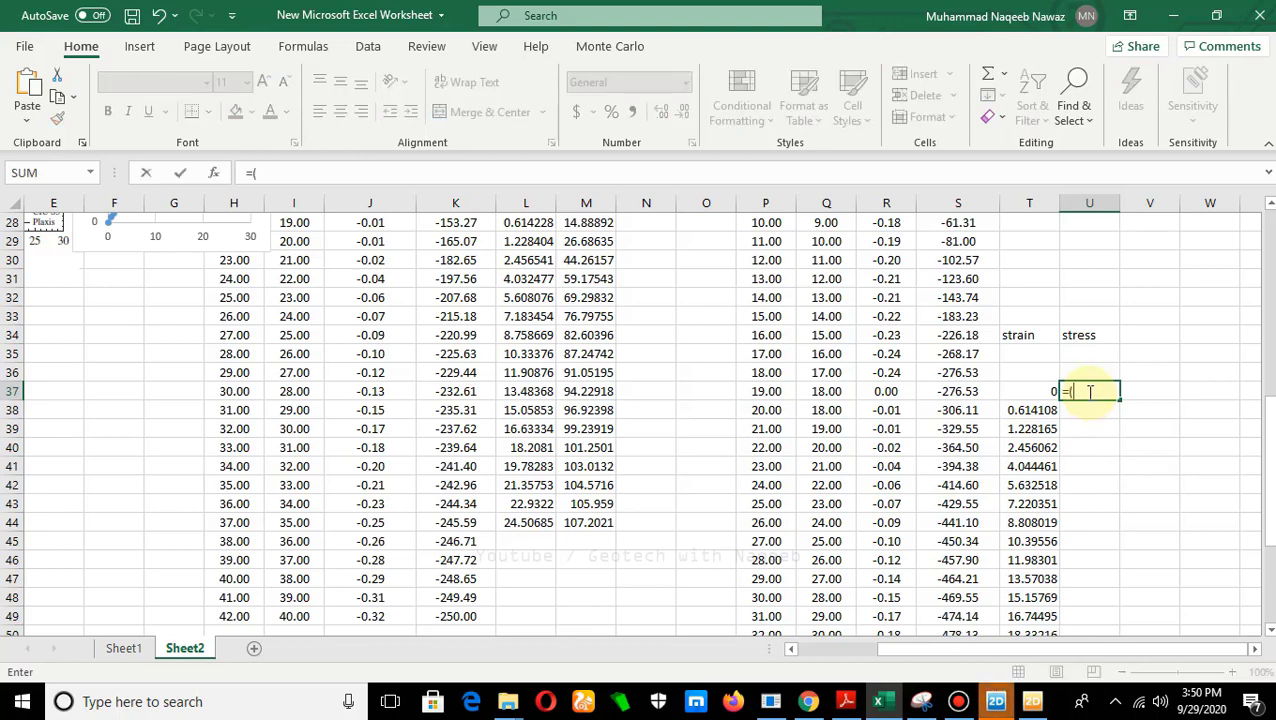
{"action": "left_click", "coordinate": [967, 393]}
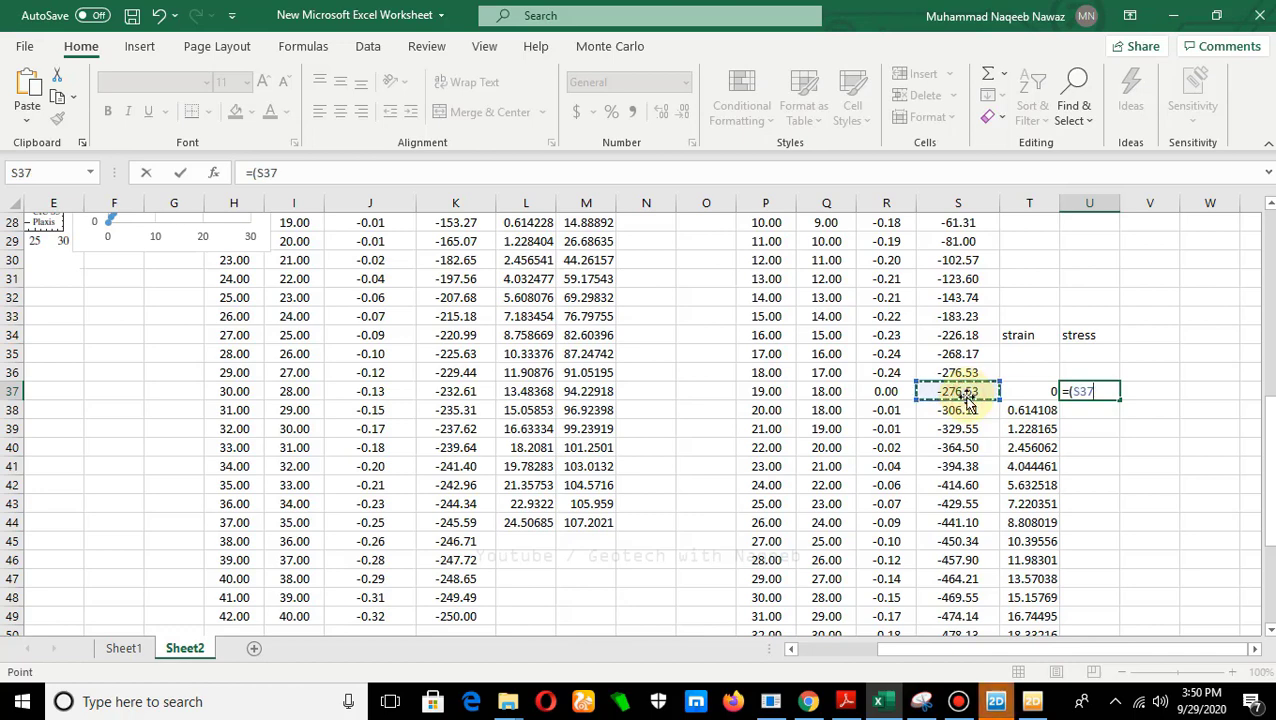
{"action": "type", "text": "-"}
{"action": "left_click", "coordinate": [956, 373]}
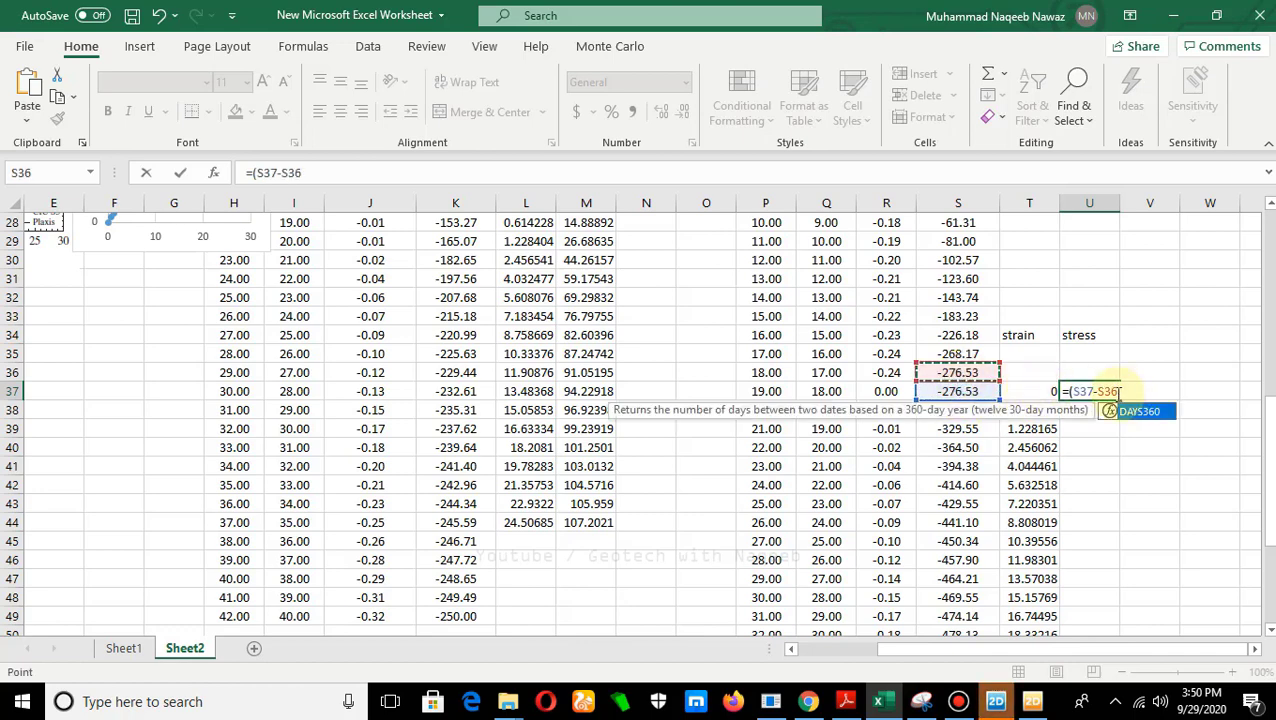
{"action": "left_click", "coordinate": [287, 172]}
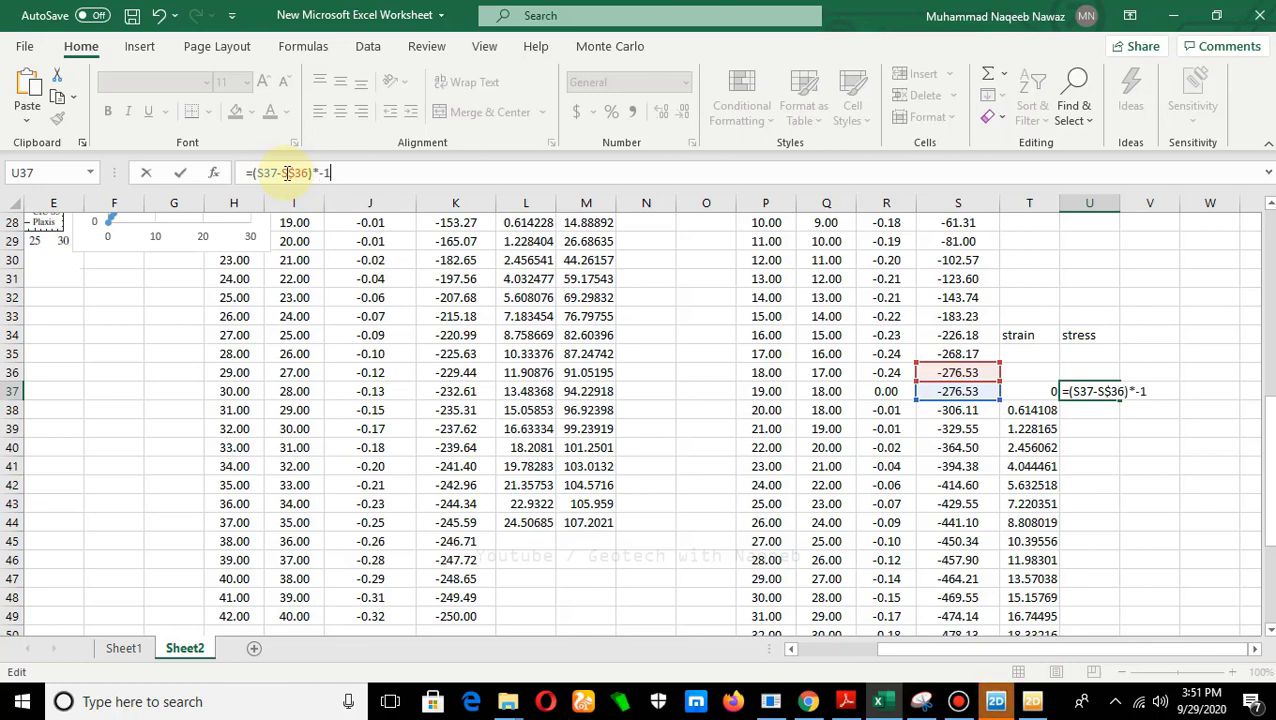
{"action": "key", "text": "Return"}
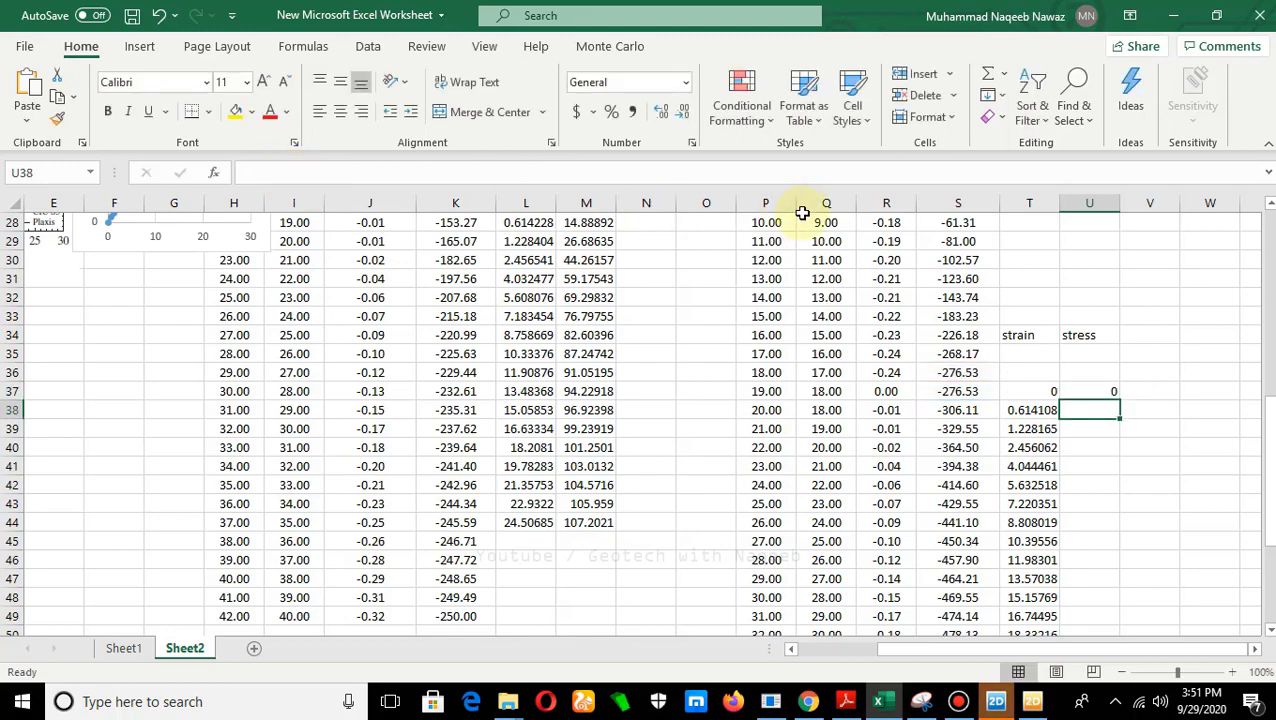
{"action": "left_click", "coordinate": [1110, 394]}
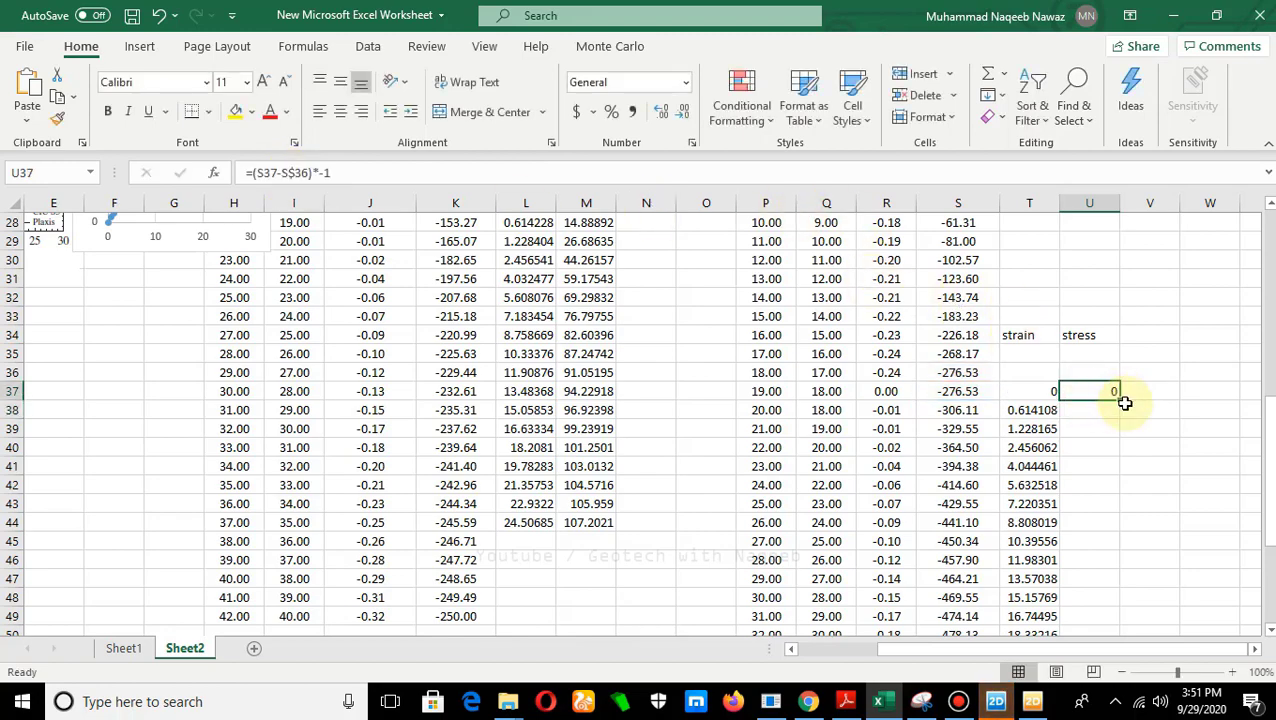
{"action": "left_click_drag", "start_coordinate": [1121, 401], "coordinate": [1110, 532]}
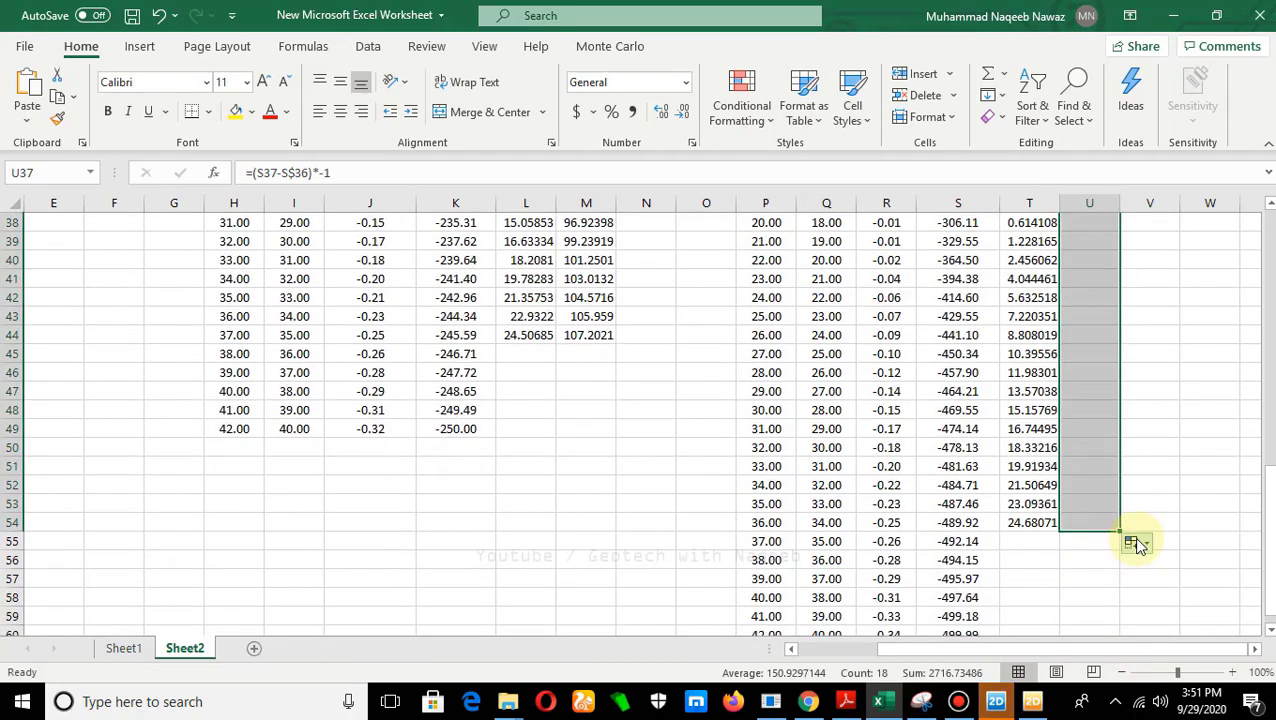
Step: Add a second, still empty data series with no name or X values to the stress–strain scatter chart
{"action": "scroll", "coordinate": [1091, 568], "scroll_direction": "up", "scroll_amount": 5}
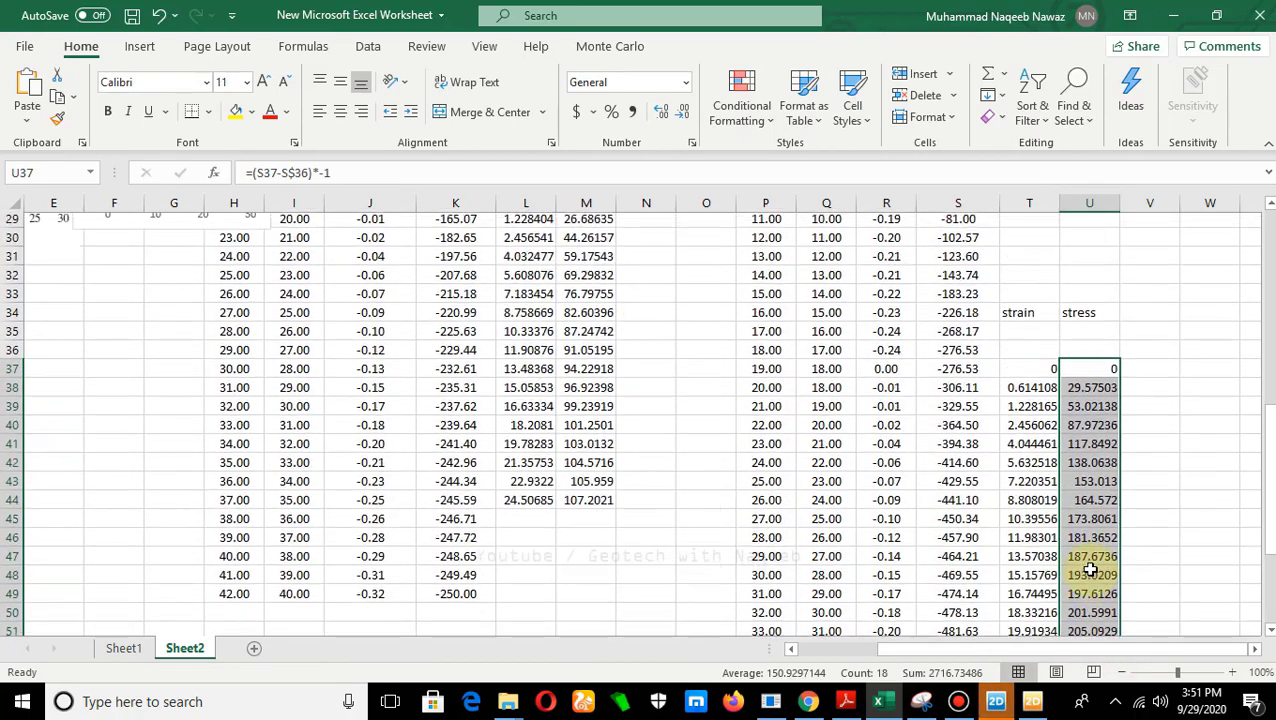
{"action": "scroll", "coordinate": [1091, 568], "scroll_direction": "up", "scroll_amount": 1}
{"action": "left_click", "coordinate": [157, 304]}
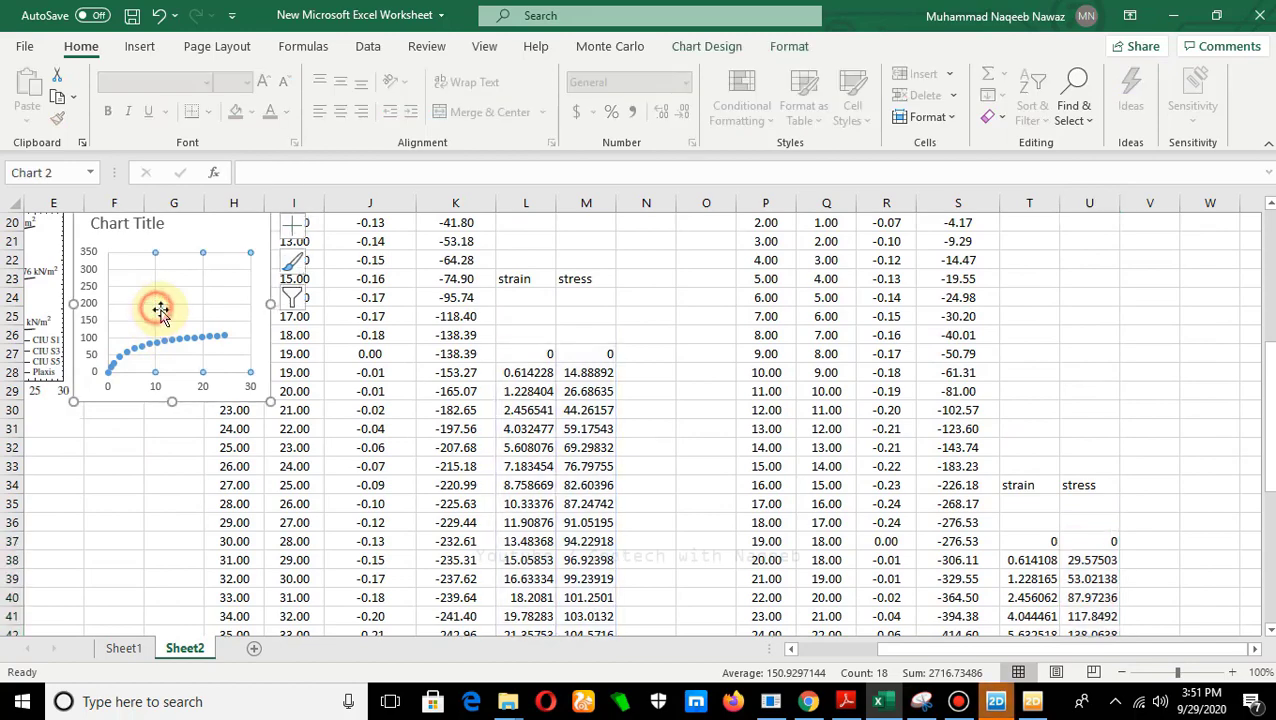
{"action": "right_click", "coordinate": [165, 302]}
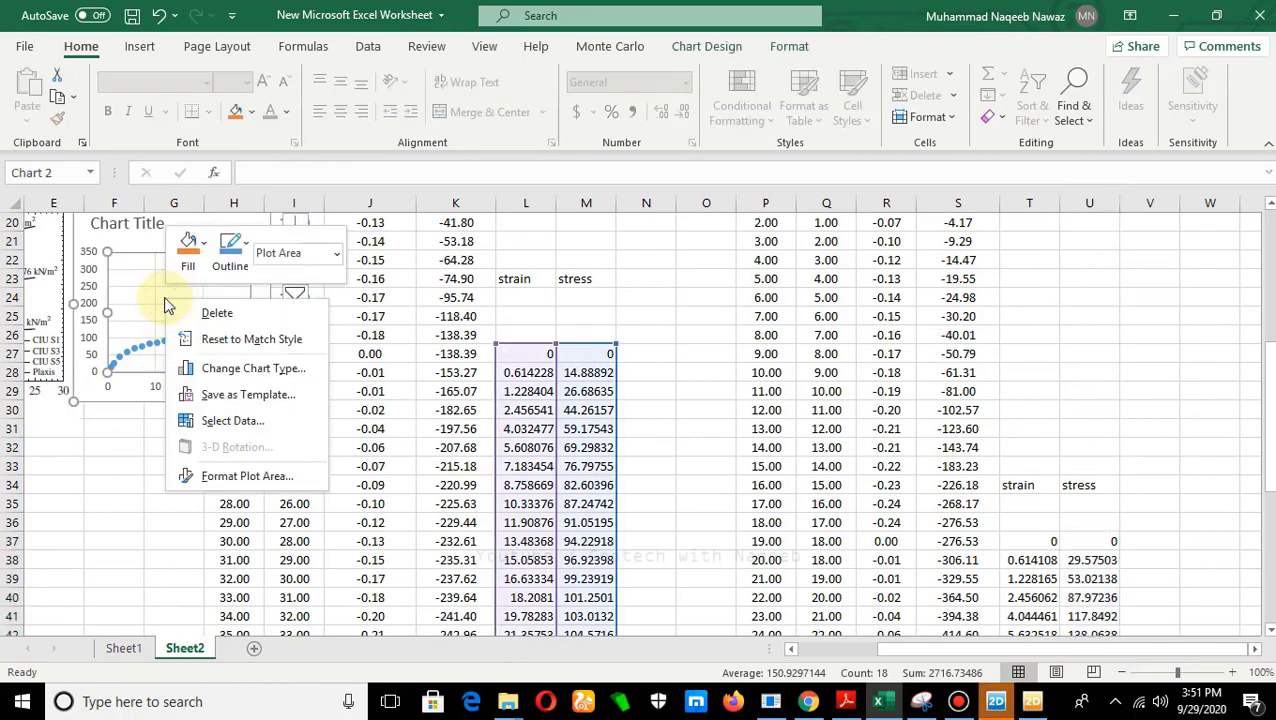
{"action": "left_click", "coordinate": [203, 421]}
{"action": "left_click", "coordinate": [507, 424]}
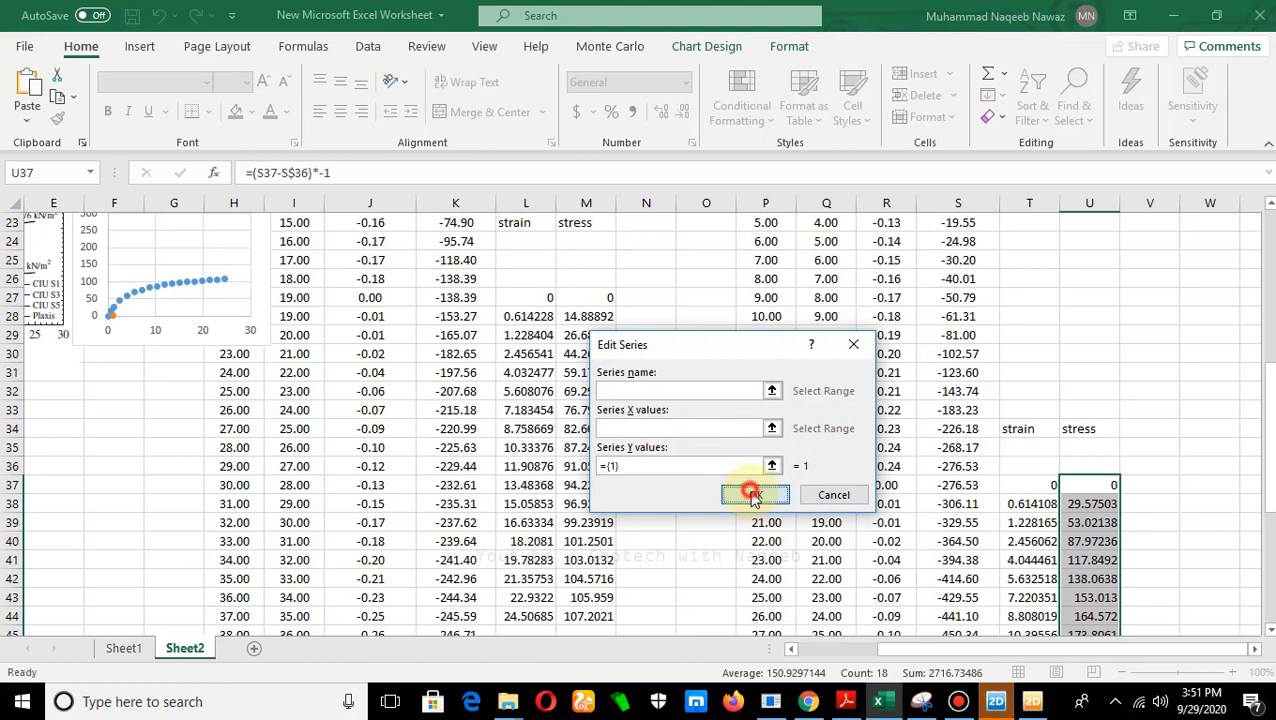
{"action": "left_click", "coordinate": [752, 494]}
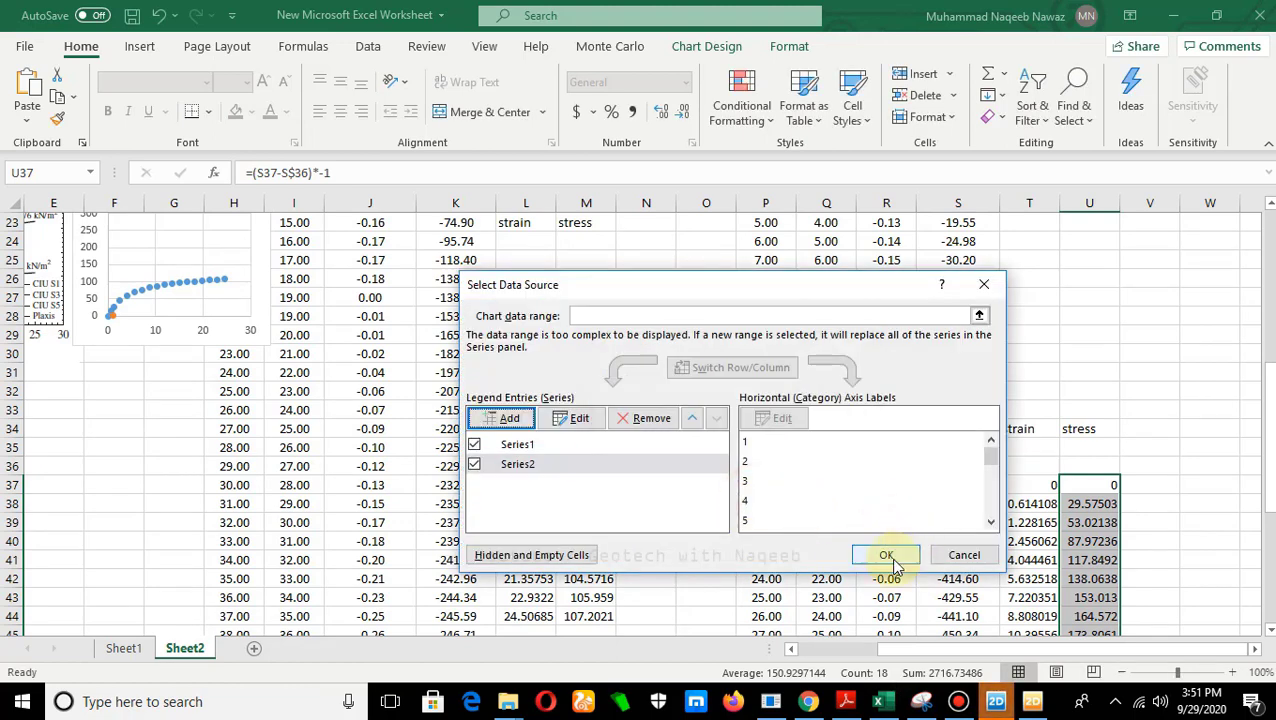
{"action": "left_click", "coordinate": [886, 556]}
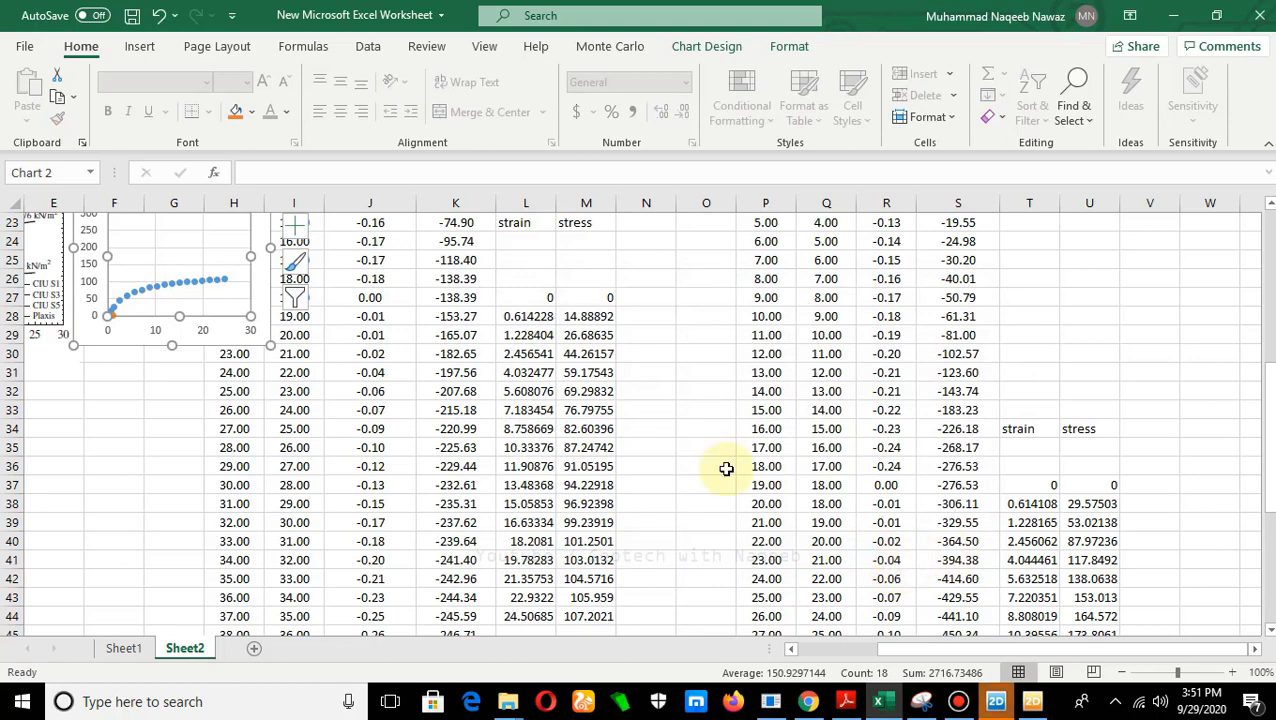
Step: Edit Series2 of the chart and set its X values to the strain range T37:T54 on Sheet2
{"action": "right_click", "coordinate": [170, 243]}
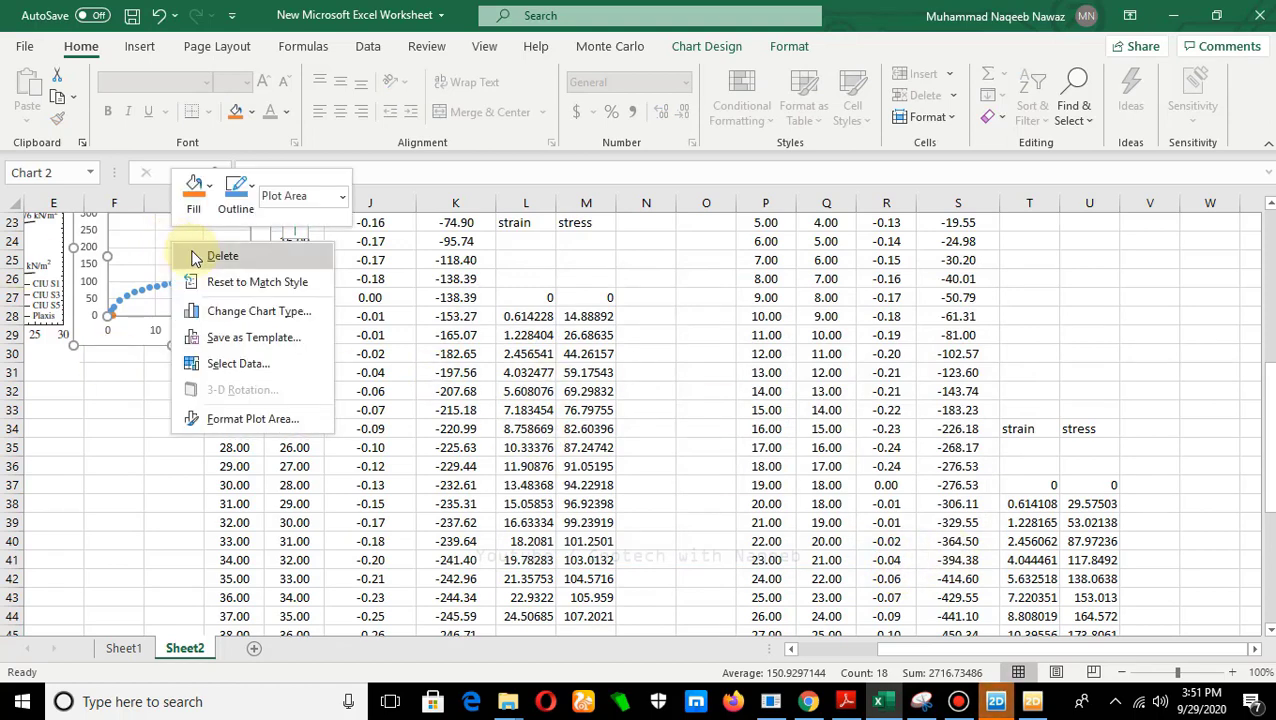
{"action": "left_click", "coordinate": [211, 366]}
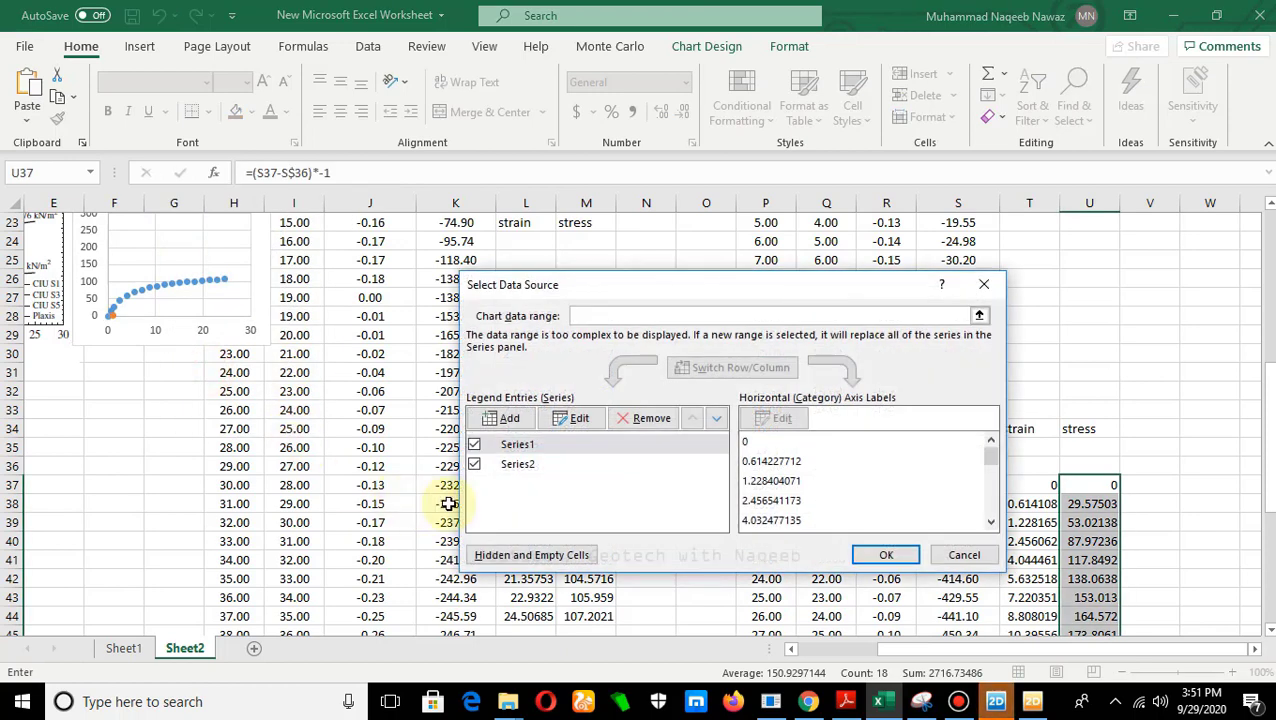
{"action": "left_click", "coordinate": [512, 465]}
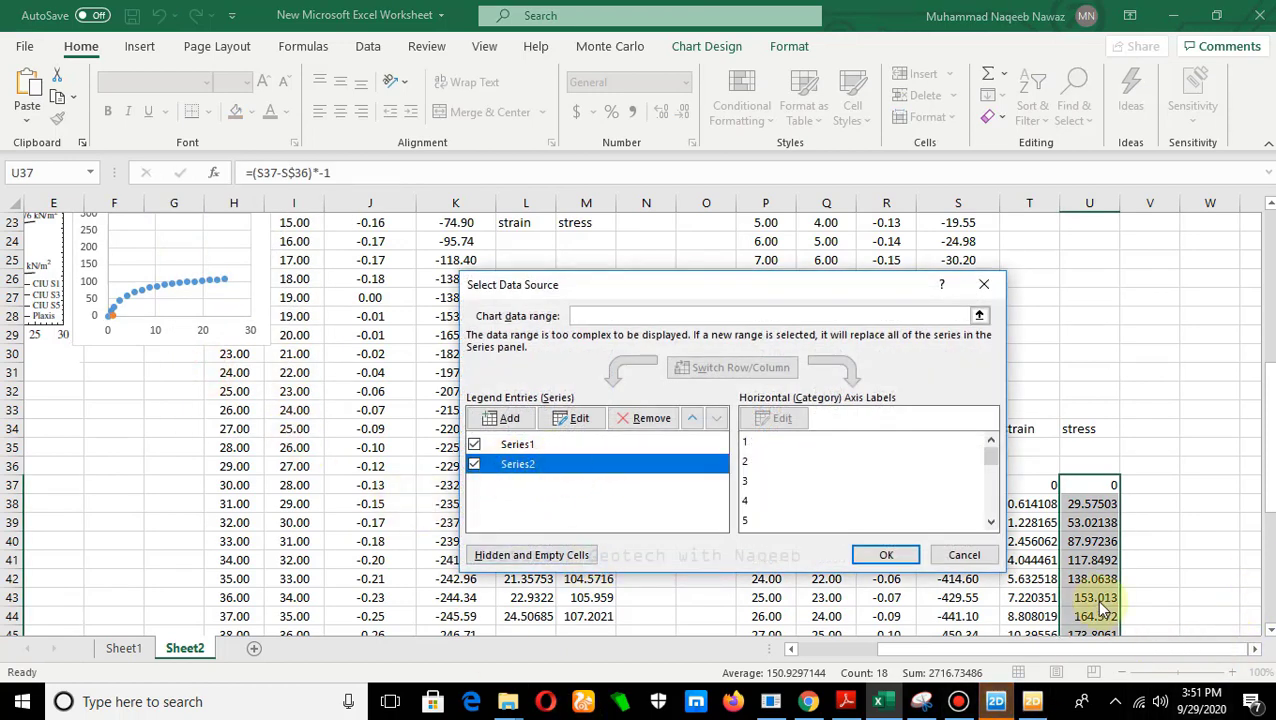
{"action": "left_click", "coordinate": [582, 420]}
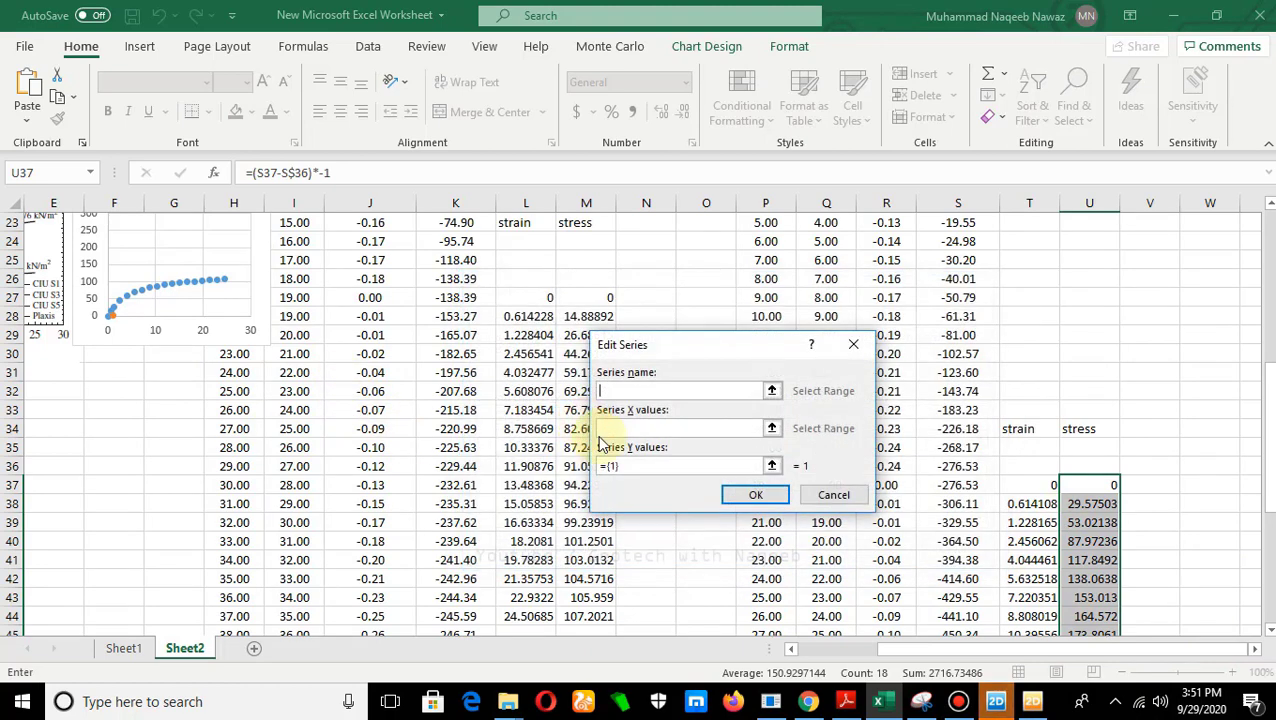
{"action": "left_click", "coordinate": [775, 428]}
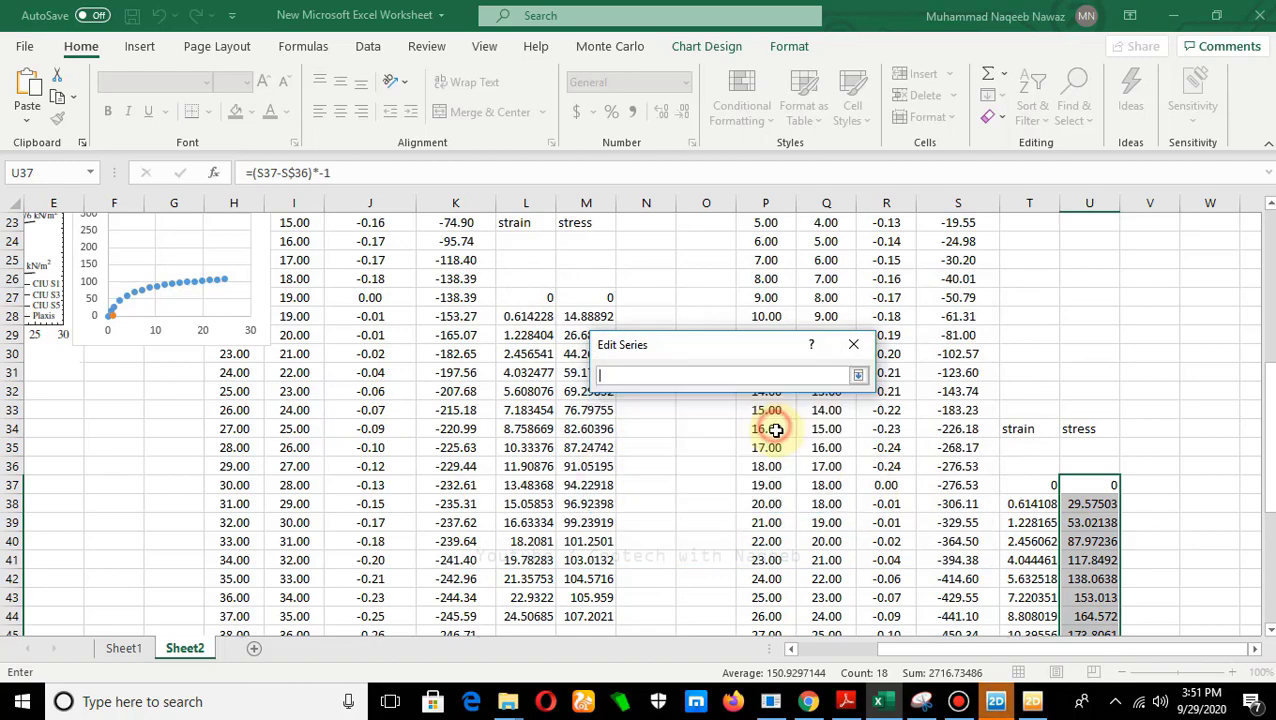
{"action": "mouse_move", "coordinate": [1040, 484]}
{"action": "left_mouse_down"}
{"action": "mouse_move", "coordinate": [1036, 686]}
{"action": "mouse_move", "coordinate": [1036, 503]}
{"action": "left_mouse_up"}
{"action": "left_click", "coordinate": [857, 375]}
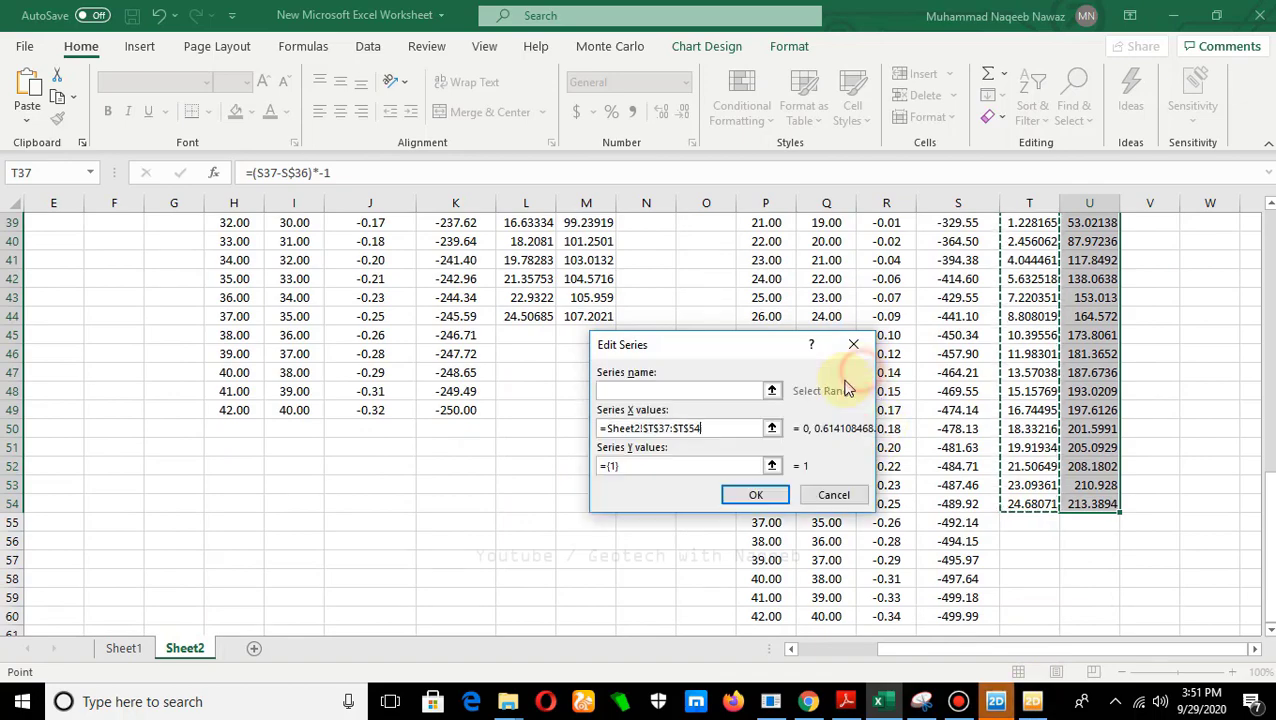
Step: Set the Y values of Series2 to the stress range U37:U54 and apply the chart's data source changes
{"action": "left_click", "coordinate": [771, 465]}
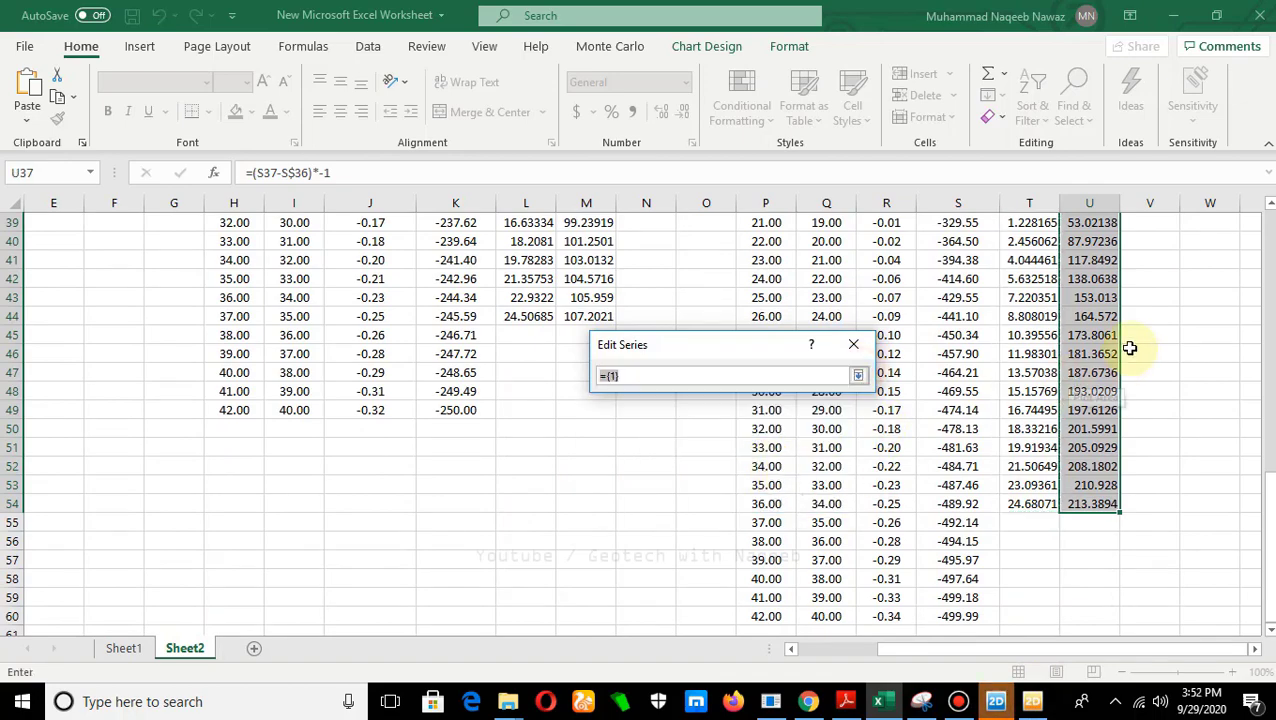
{"action": "scroll", "coordinate": [1108, 405], "scroll_direction": "up", "scroll_amount": 3}
{"action": "left_click_drag", "start_coordinate": [1094, 354], "coordinate": [1100, 581]}
{"action": "left_click", "coordinate": [860, 375]}
{"action": "left_click", "coordinate": [771, 491]}
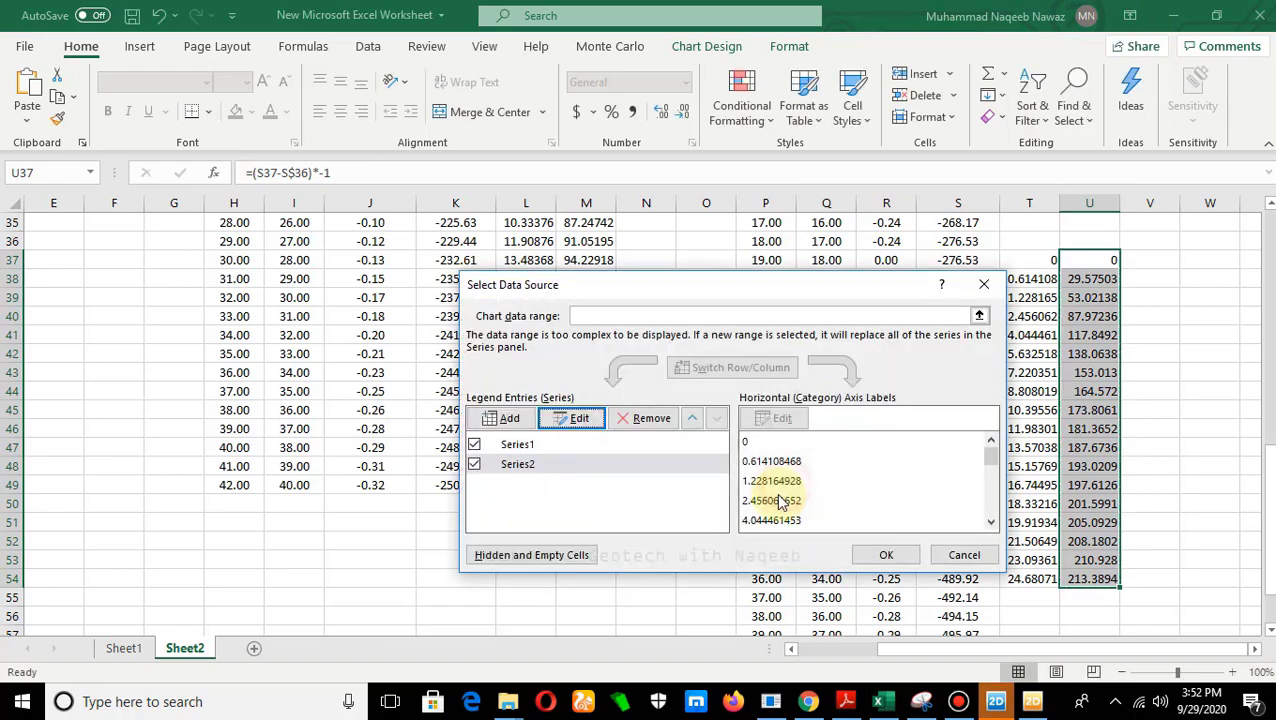
{"action": "left_click", "coordinate": [886, 555]}
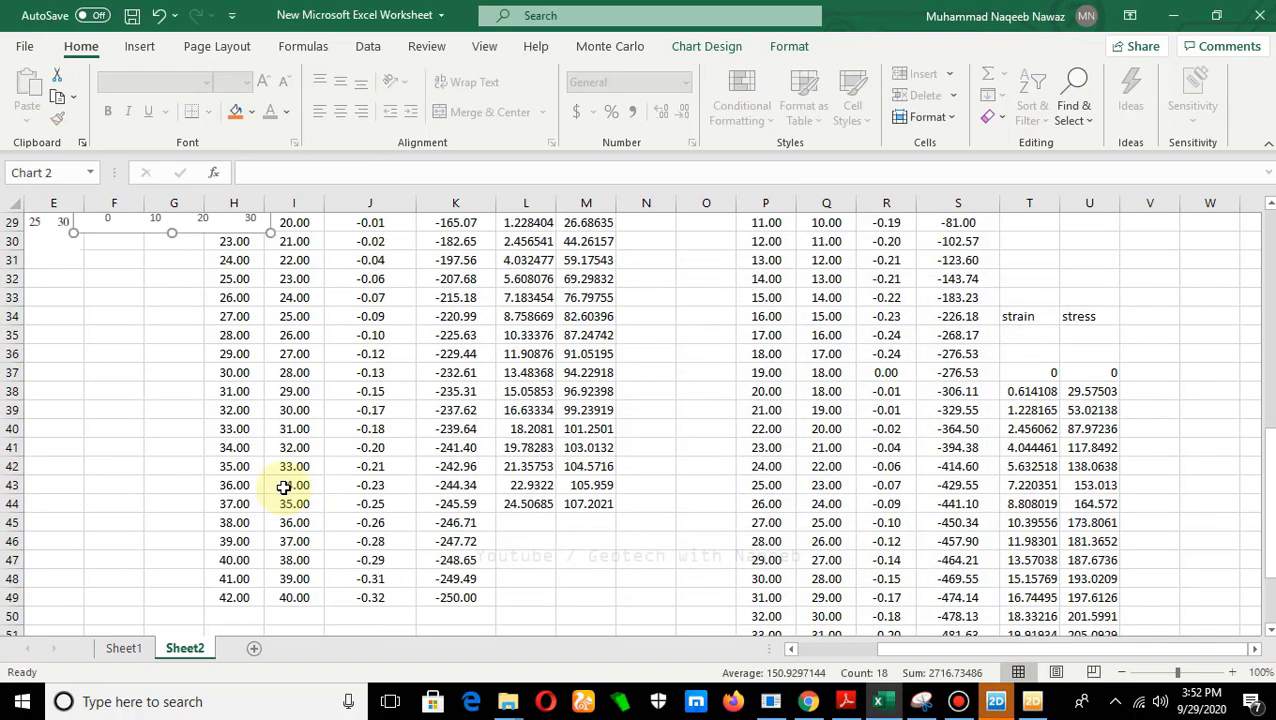
Step: Adjust the stress–strain chart's height from its upper edge so its plot compares with the published figure beside it
{"action": "scroll", "coordinate": [284, 487], "scroll_direction": "up", "scroll_amount": 4}
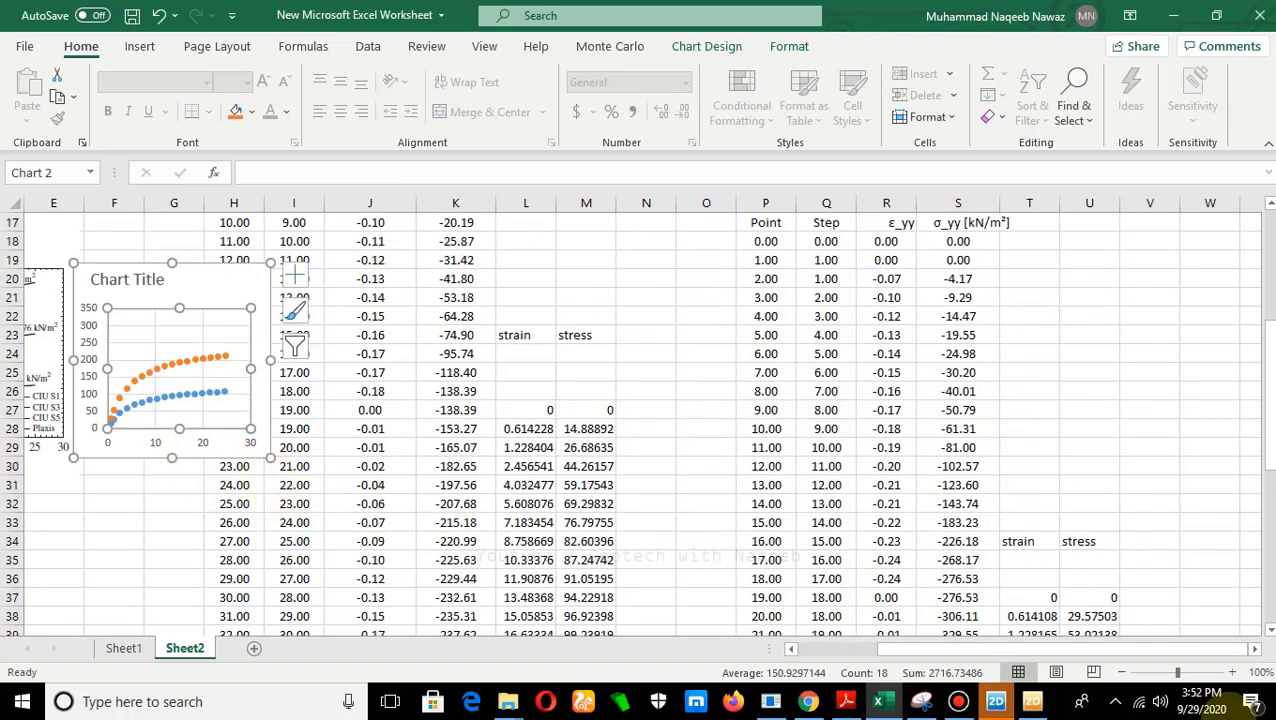
{"action": "left_click_drag", "start_coordinate": [910, 650], "coordinate": [830, 650]}
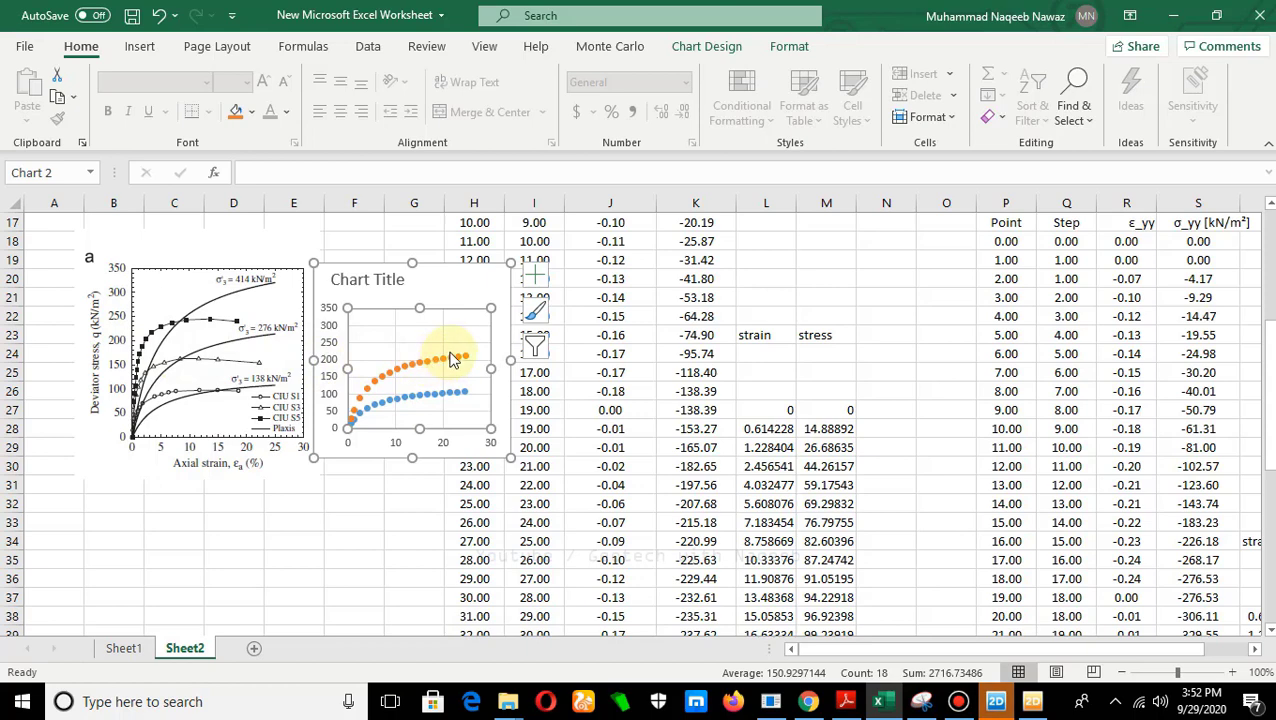
{"action": "left_click_drag", "start_coordinate": [411, 260], "coordinate": [420, 234]}
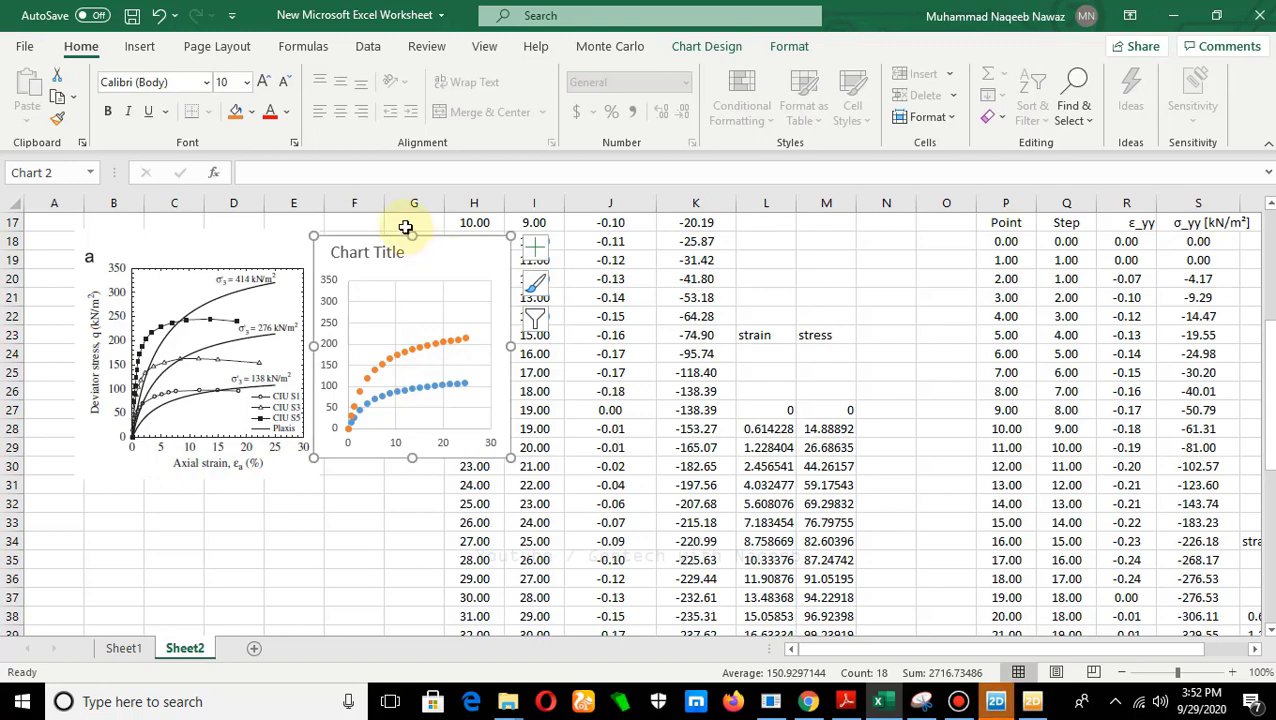
{"action": "scroll", "coordinate": [418, 218], "scroll_direction": "up", "scroll_amount": 2}
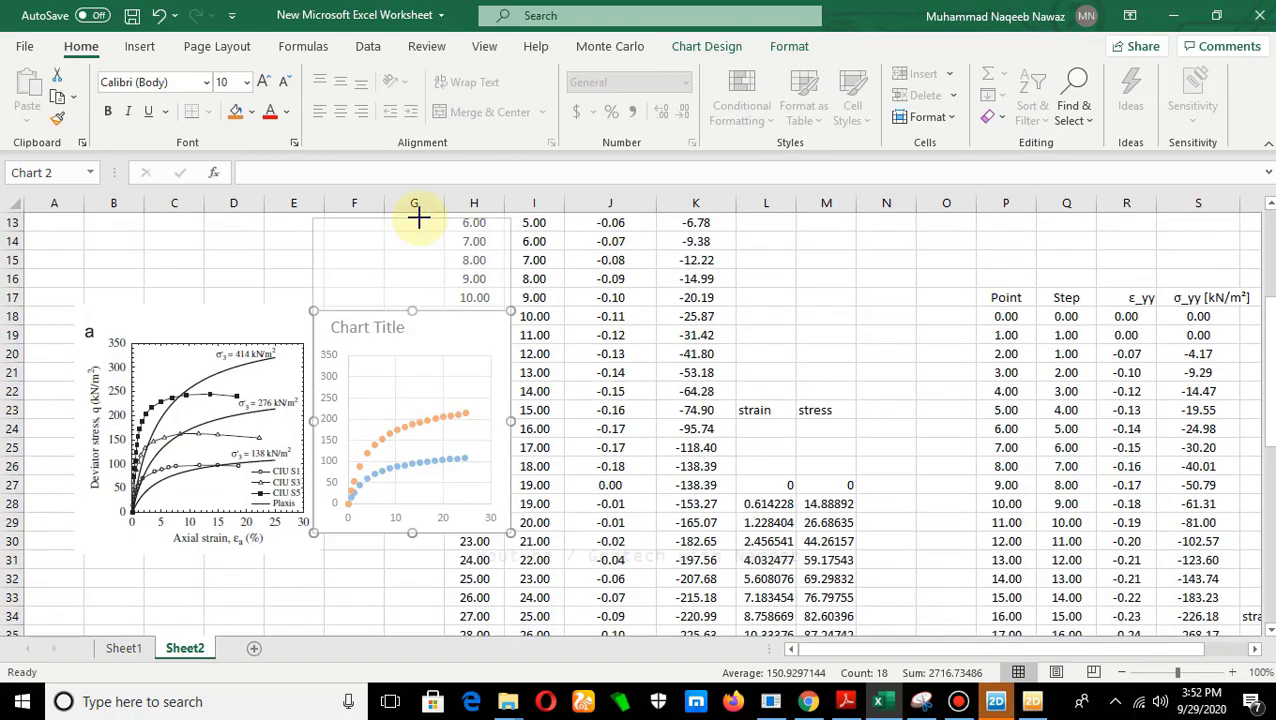
{"action": "scroll", "coordinate": [418, 218], "scroll_direction": "up", "scroll_amount": 2}
{"action": "mouse_move", "coordinate": [411, 378]}
{"action": "left_mouse_down"}
{"action": "mouse_move", "coordinate": [414, 424]}
{"action": "mouse_move", "coordinate": [424, 347]}
{"action": "mouse_move", "coordinate": [414, 402]}
{"action": "left_mouse_up"}
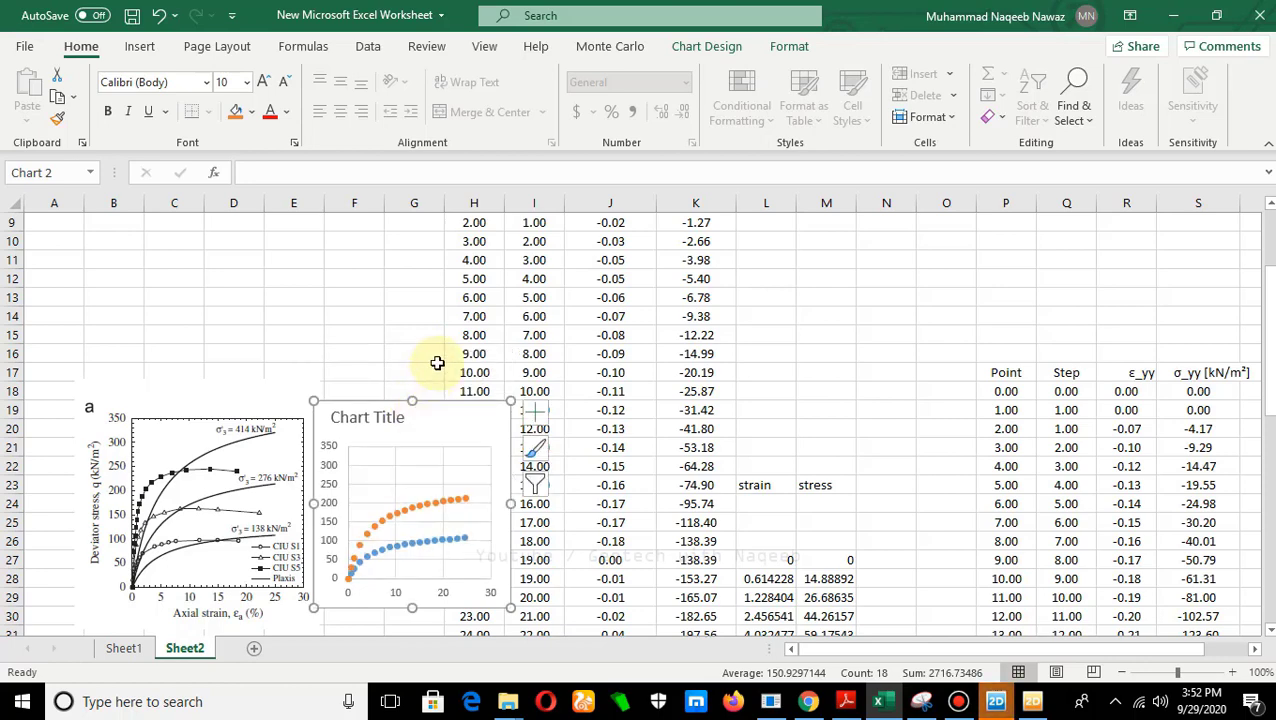